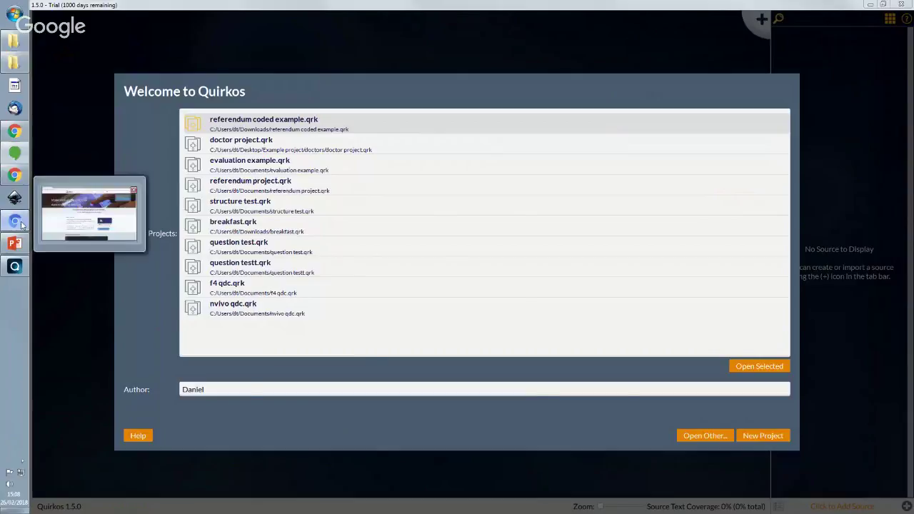
Switch to the web browser and review the Quirkos download page, including its licence information
left_click(21, 225)
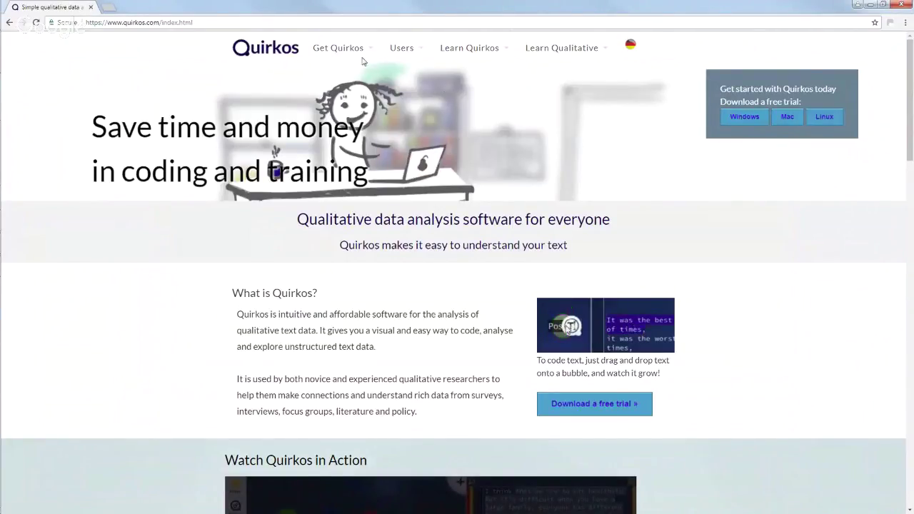
mouse_move(345, 47)
left_click(340, 68)
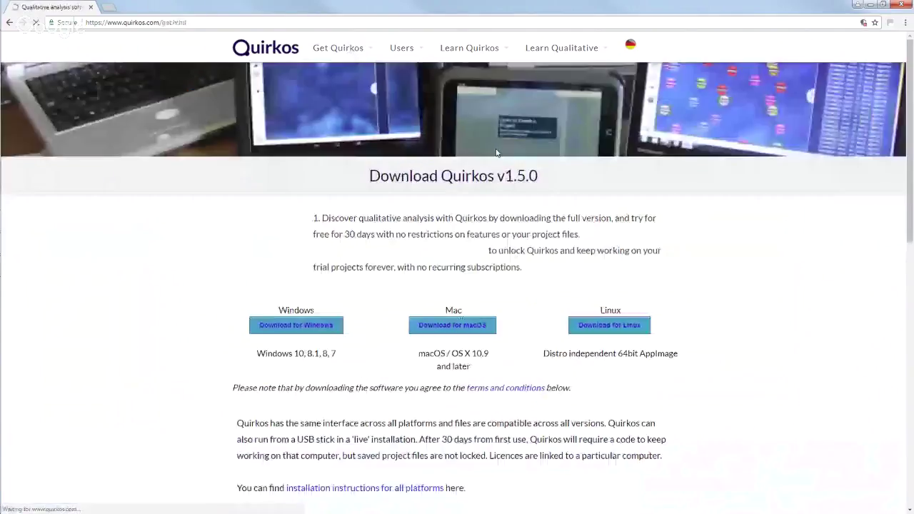
scroll(658, 242, "down", 1)
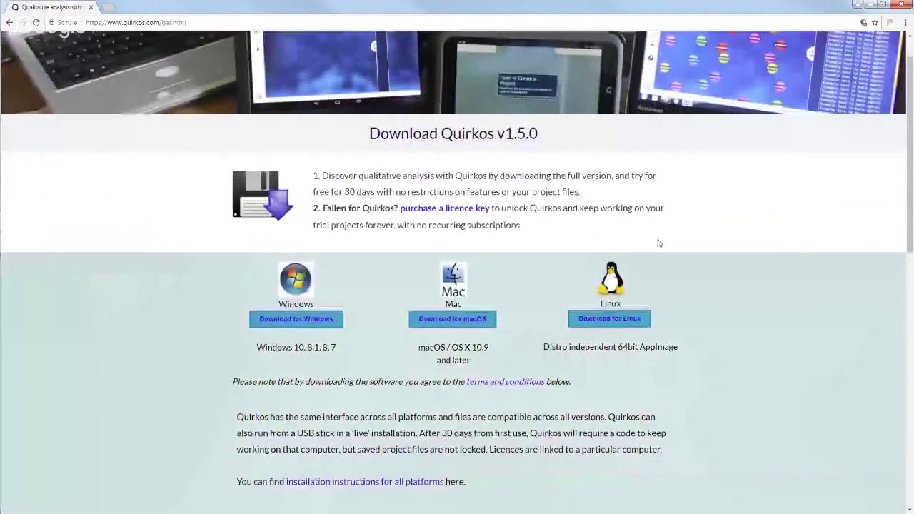
scroll(658, 242, "down", 8)
scroll(658, 241, "up", 3)
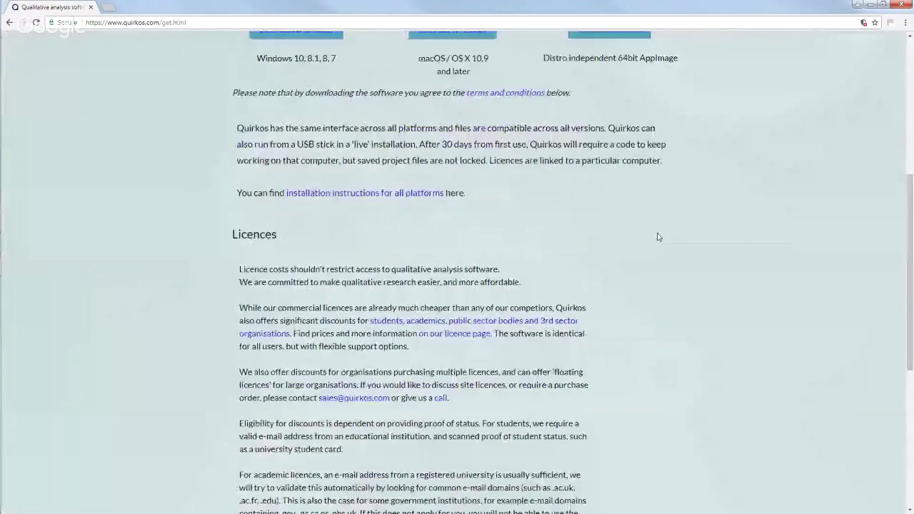
scroll(659, 237, "up", 5)
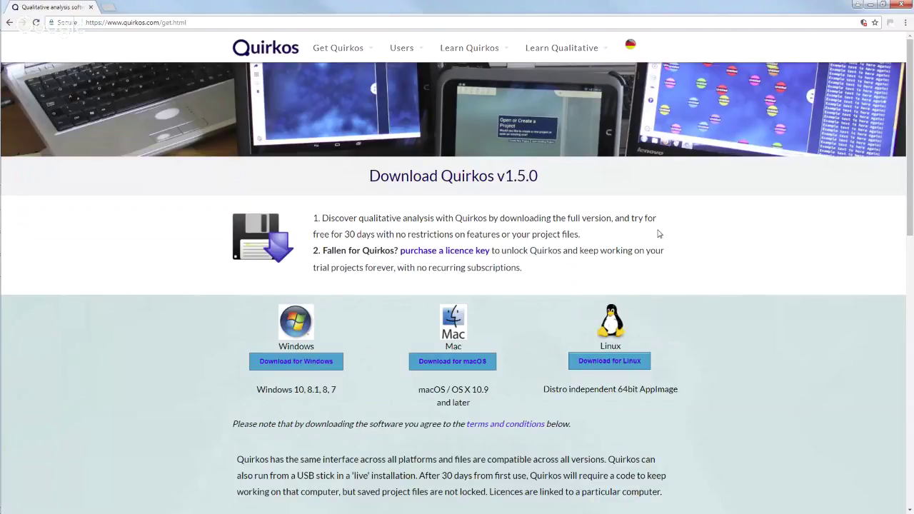
View the student licence details on the licence purchase page and return to Quirkos
left_click(466, 252)
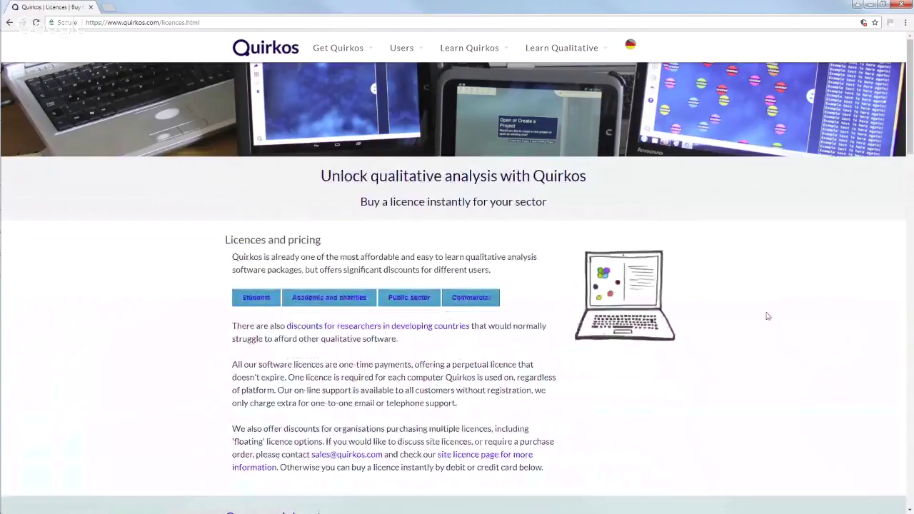
left_click(256, 297)
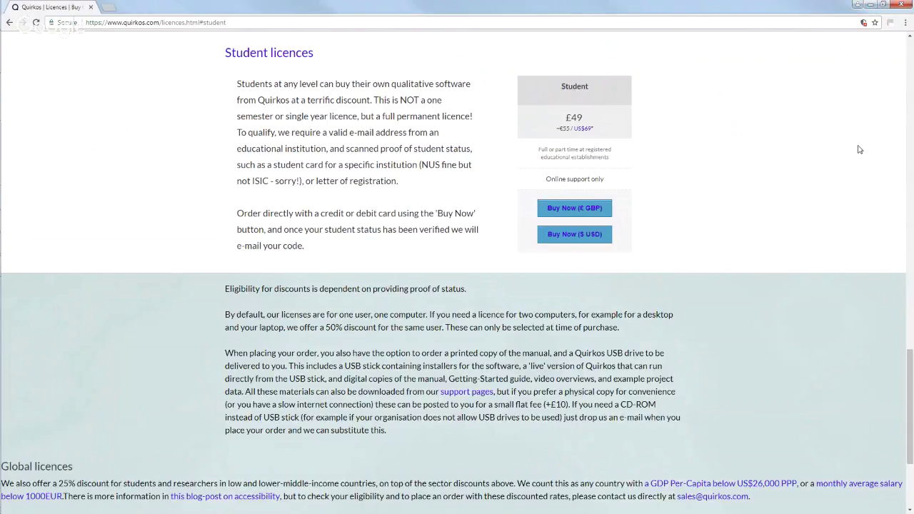
left_click(871, 6)
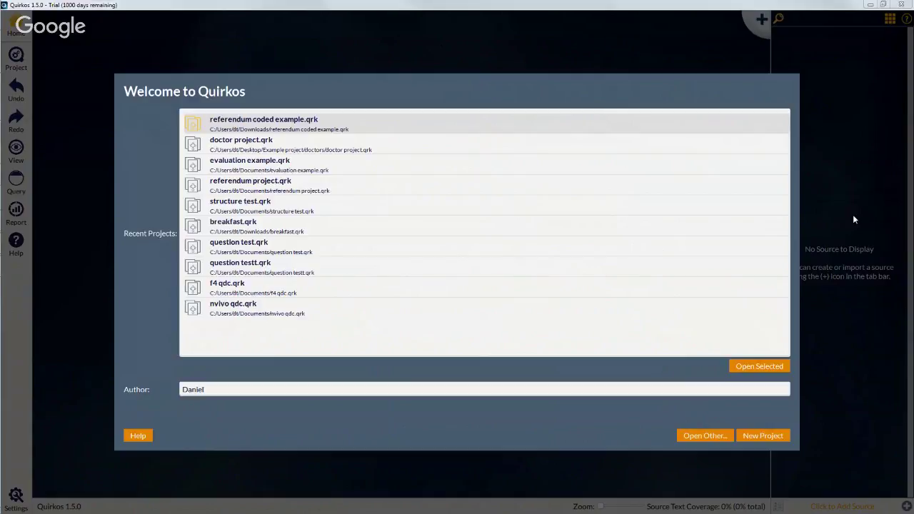
left_click(266, 162)
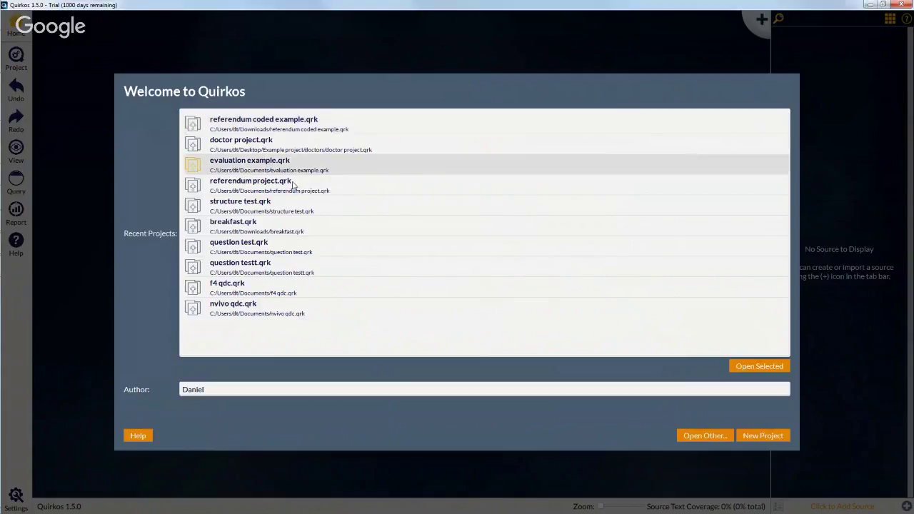
left_click(293, 185)
left_click(332, 146)
left_click(332, 121)
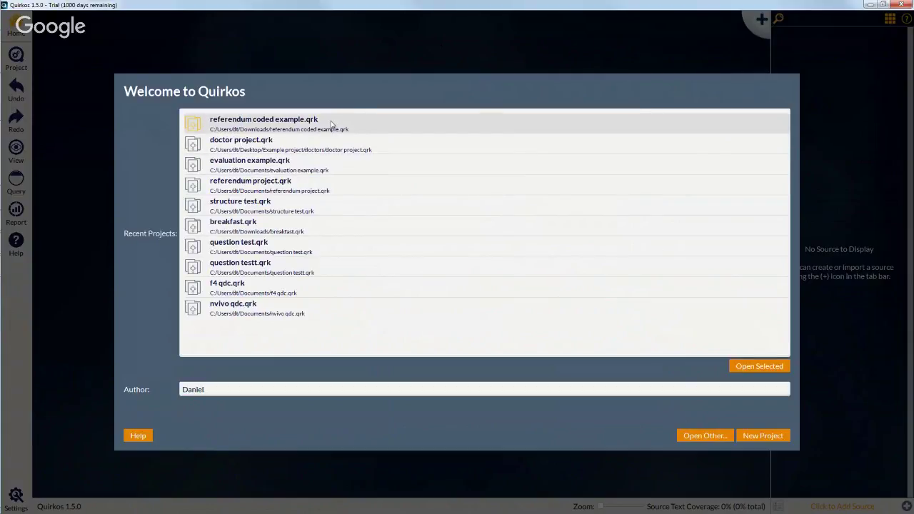
left_click(360, 143)
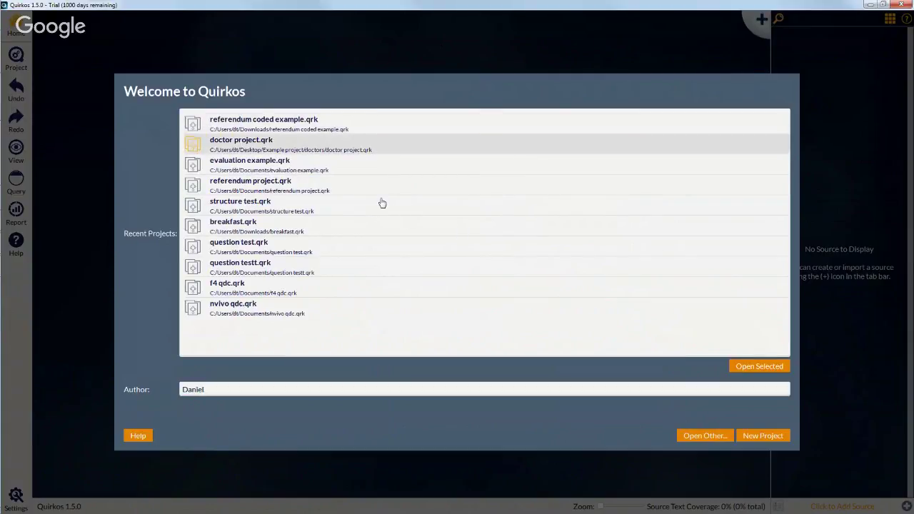
left_click(338, 120)
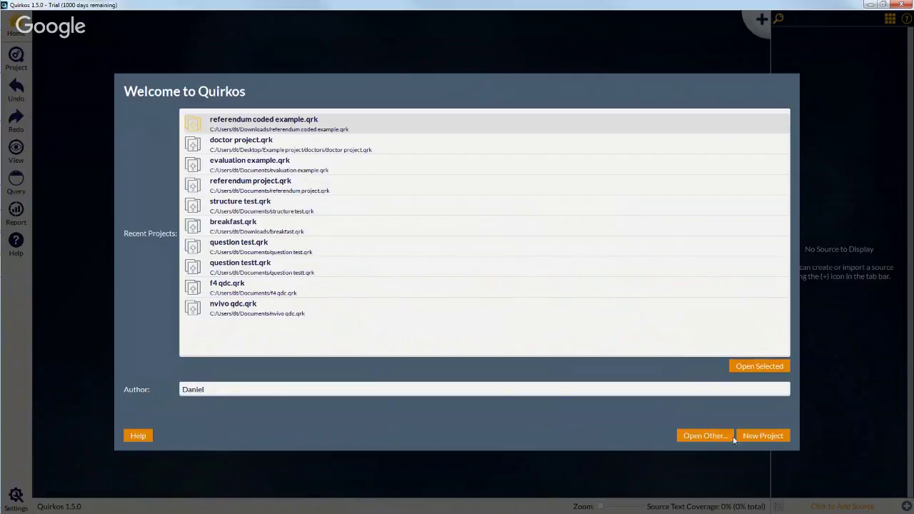
Start setting up a new project from the welcome screen
left_click(770, 441)
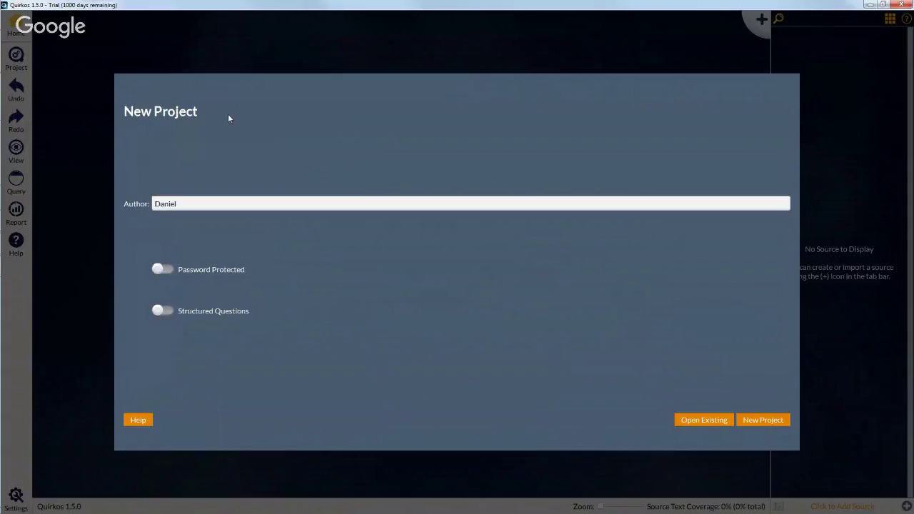
Try adding "after doing a course" to the author name of the new project
left_click_drag(183, 200, 124, 189)
left_click(242, 202)
type("after doing a course")
left_click_drag(177, 204, 297, 203)
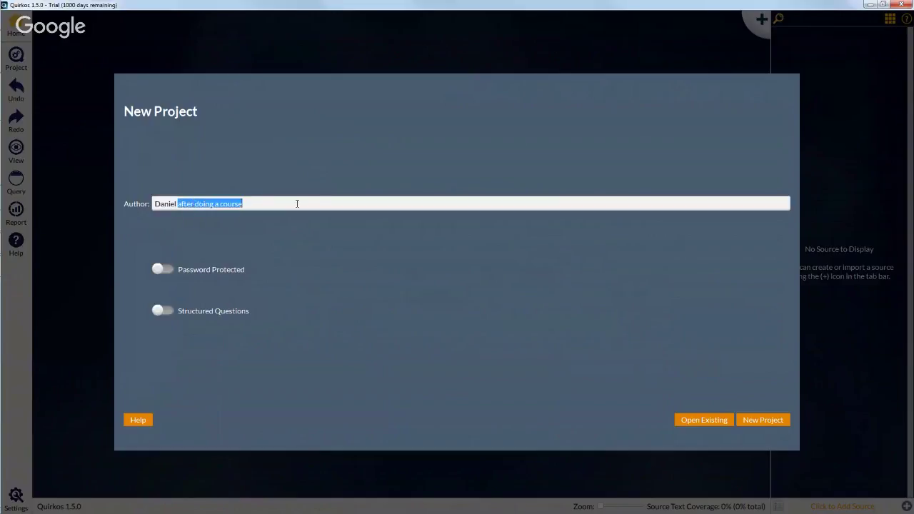
key("BackSpace")
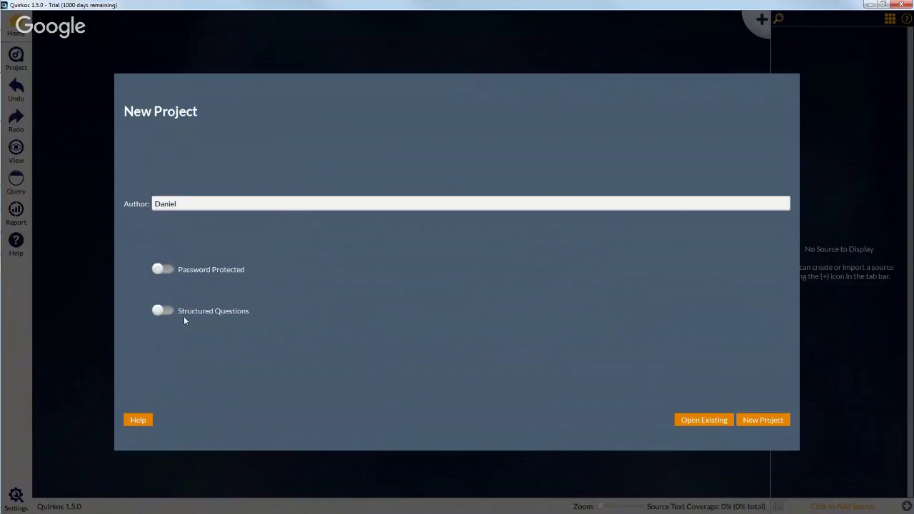
Try out the Password Protected and Structured Questions options for the new project
left_click(169, 269)
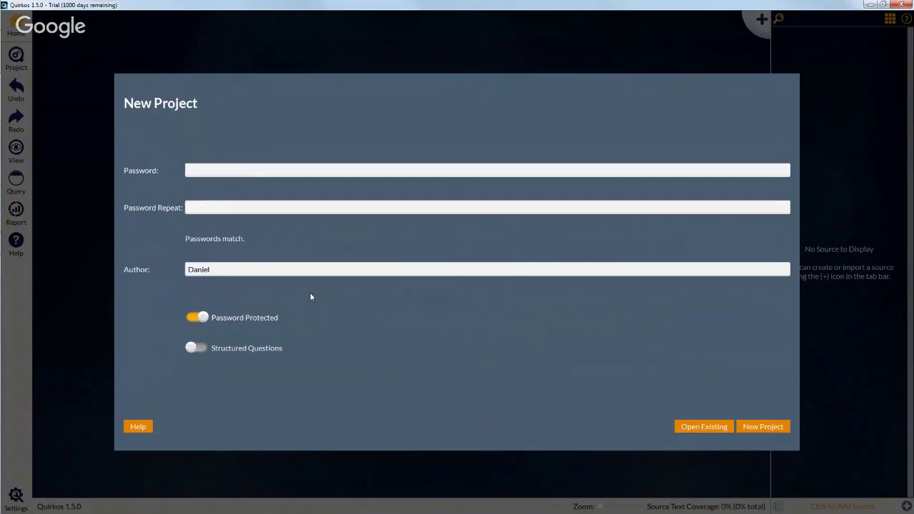
left_click(197, 318)
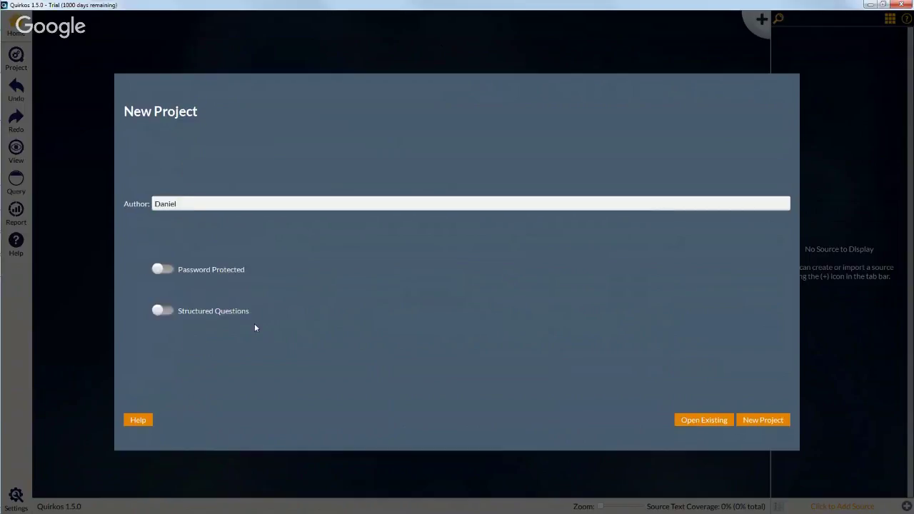
left_click(164, 312)
left_click(159, 311)
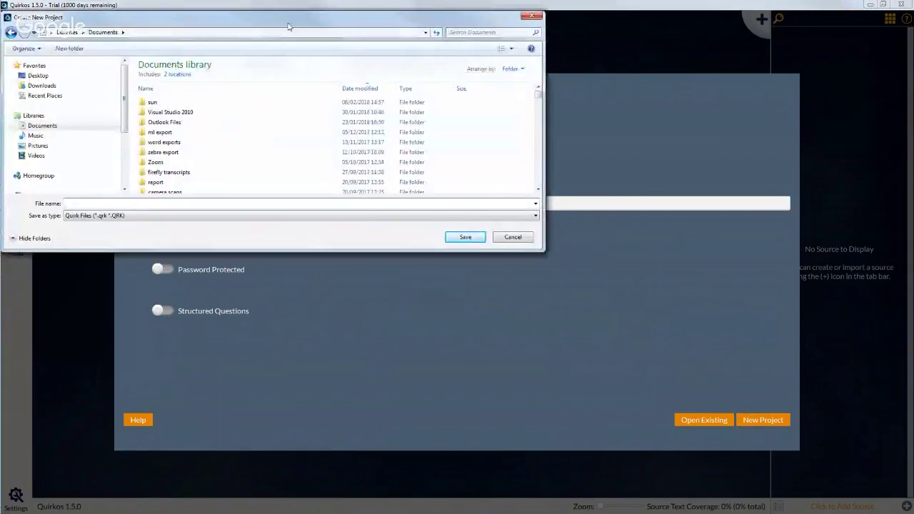
Create the new project file on the Desktop under the name "doctor project"
left_click(57, 78)
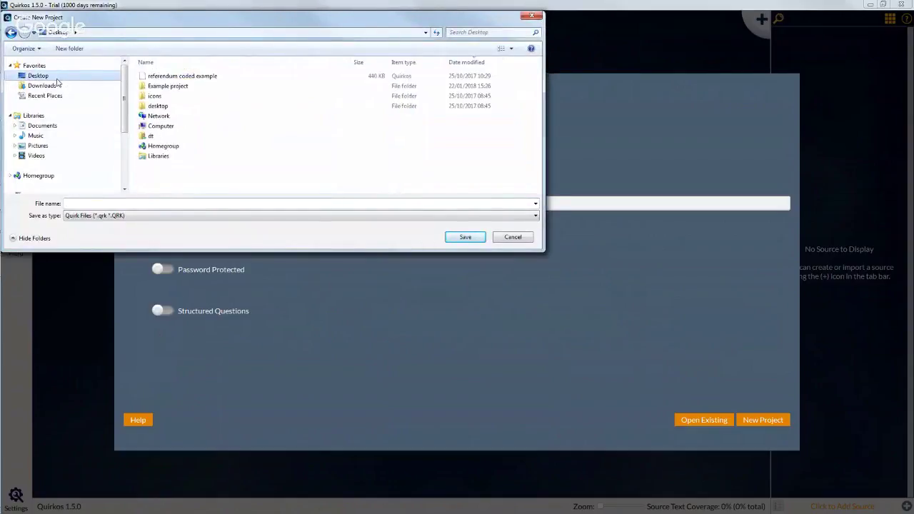
left_click(157, 204)
type("doctor project")
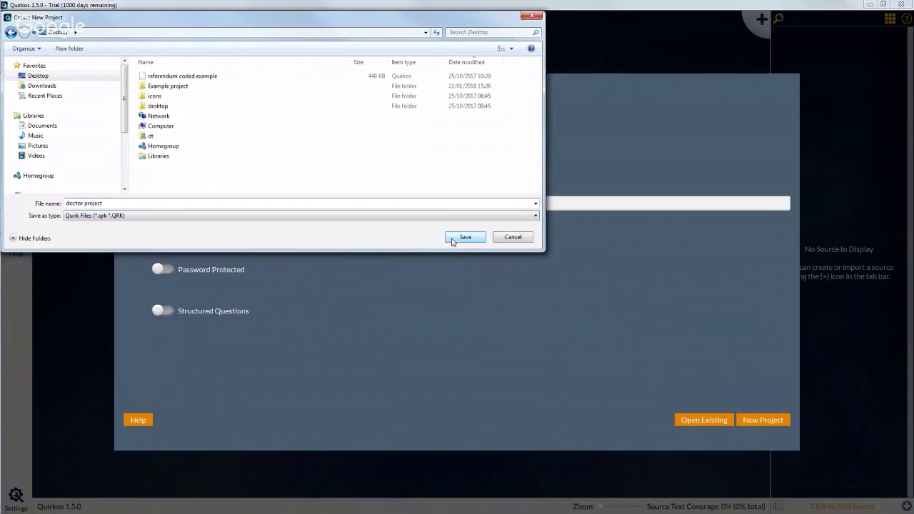
left_click(464, 237)
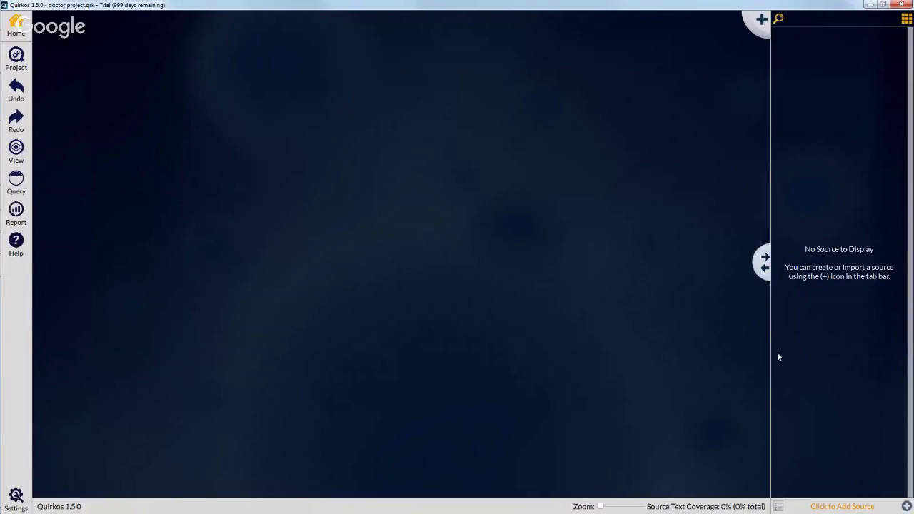
Widen the source pane to about 40 percent of the window and add a new blank source
left_click_drag(761, 275, 531, 292)
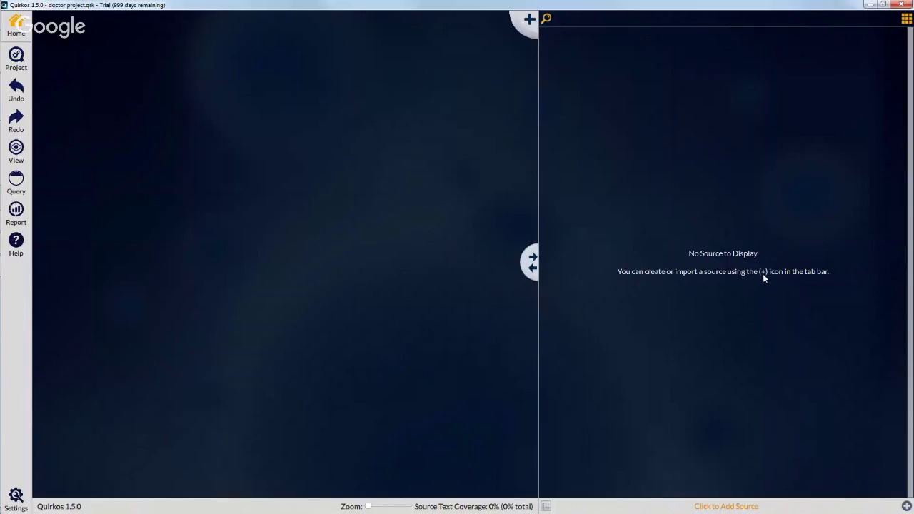
left_click(906, 506)
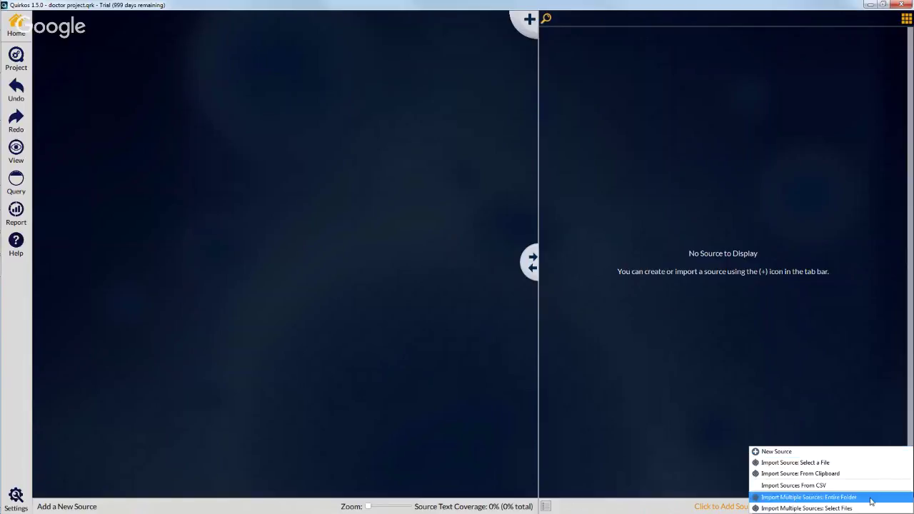
left_click(866, 454)
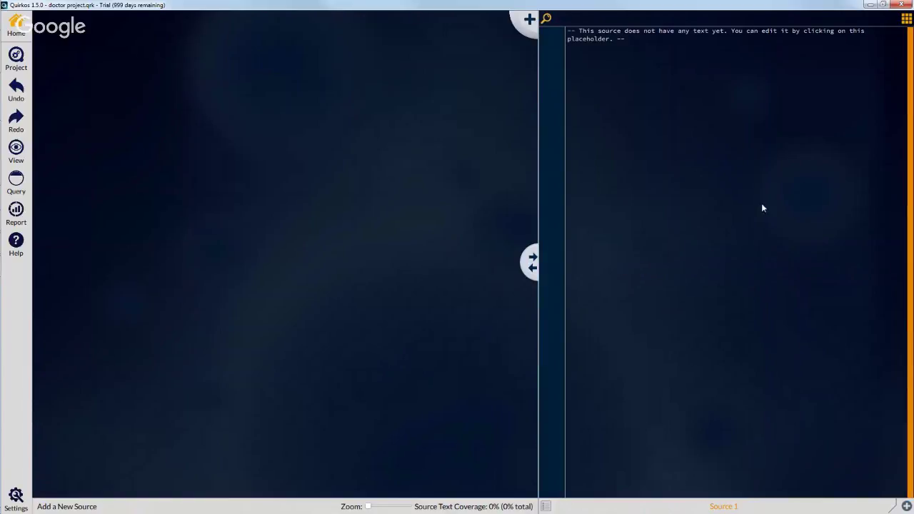
Enter "Notes or memos" as the text of the blank source and save it
right_click(744, 156)
left_click(757, 162)
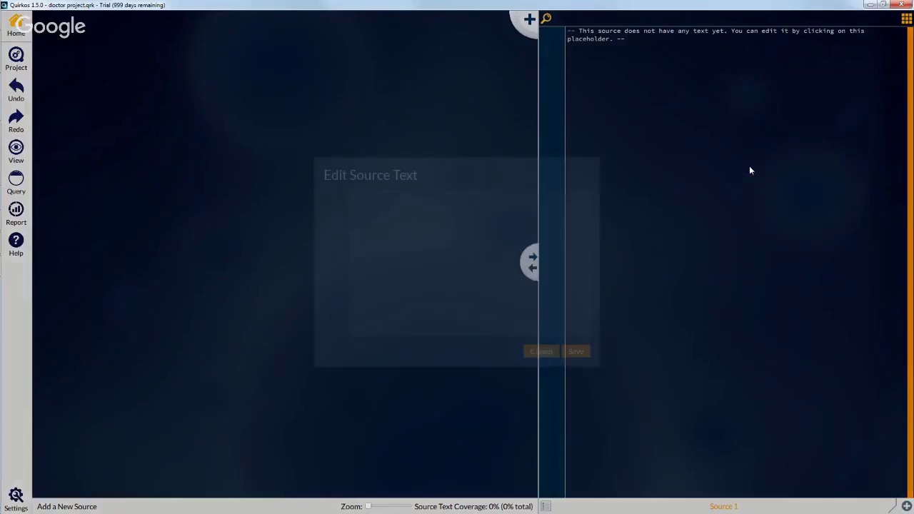
type("Notes or memos")
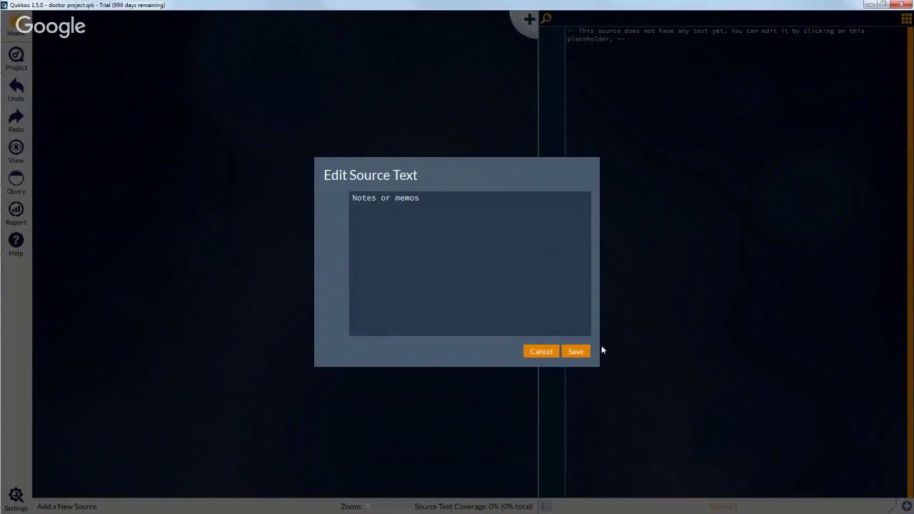
left_click(575, 351)
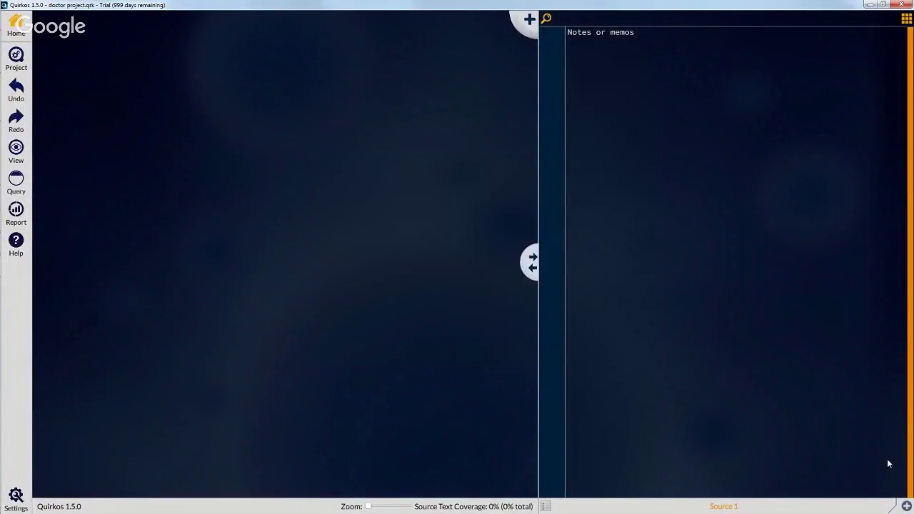
Start importing a source from a single file and browse to the doctors folder in Example project on the Desktop
left_click(906, 506)
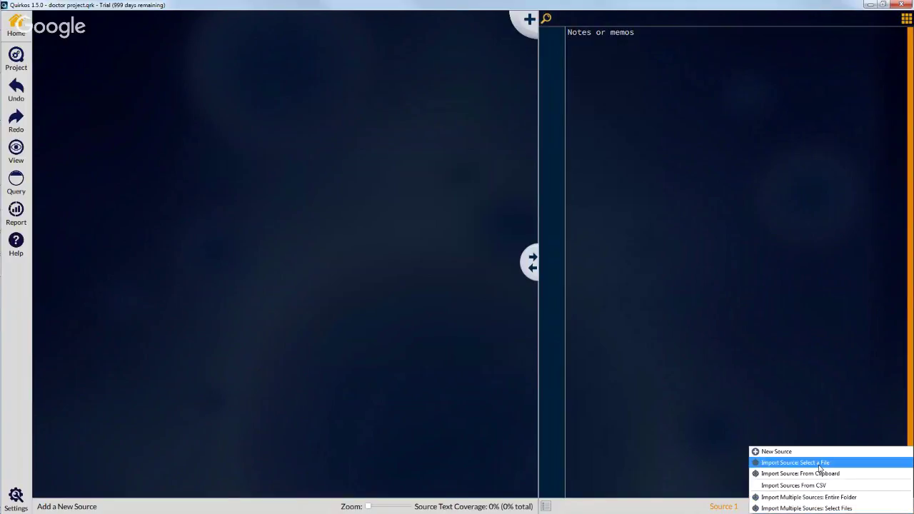
left_click(794, 462)
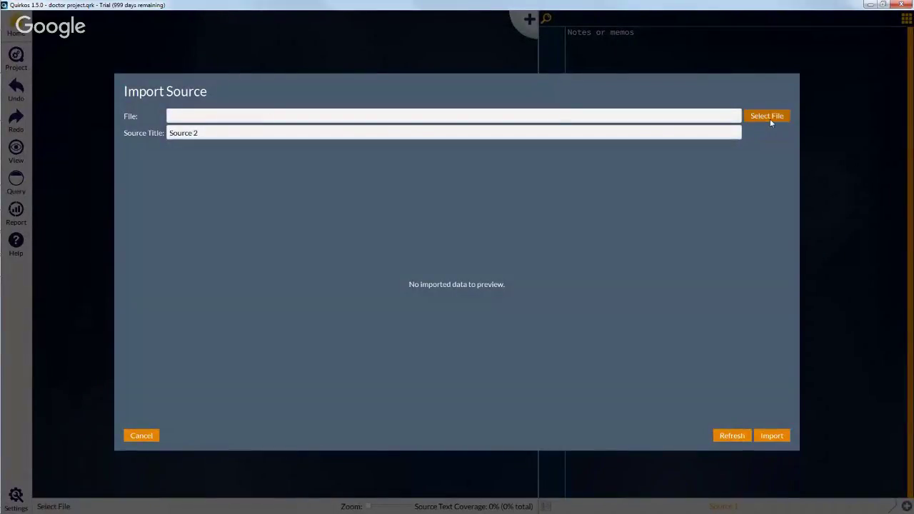
left_click(770, 119)
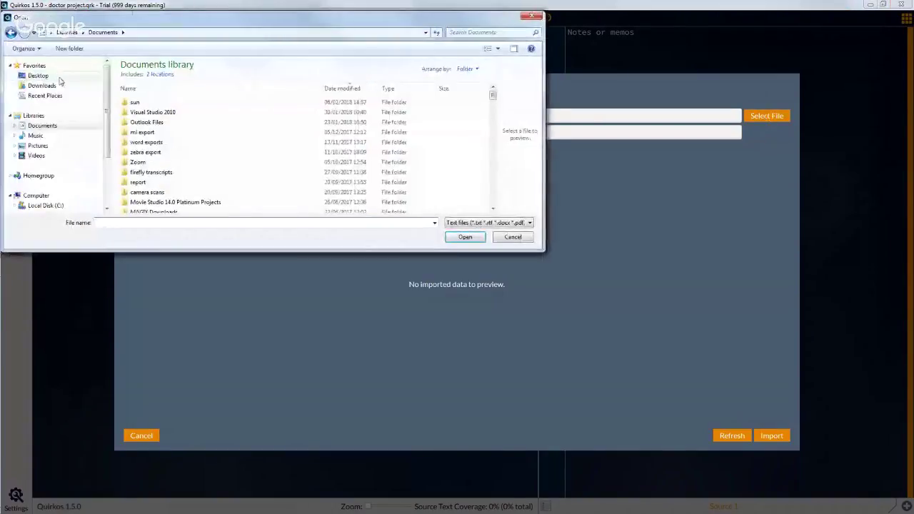
left_click(60, 79)
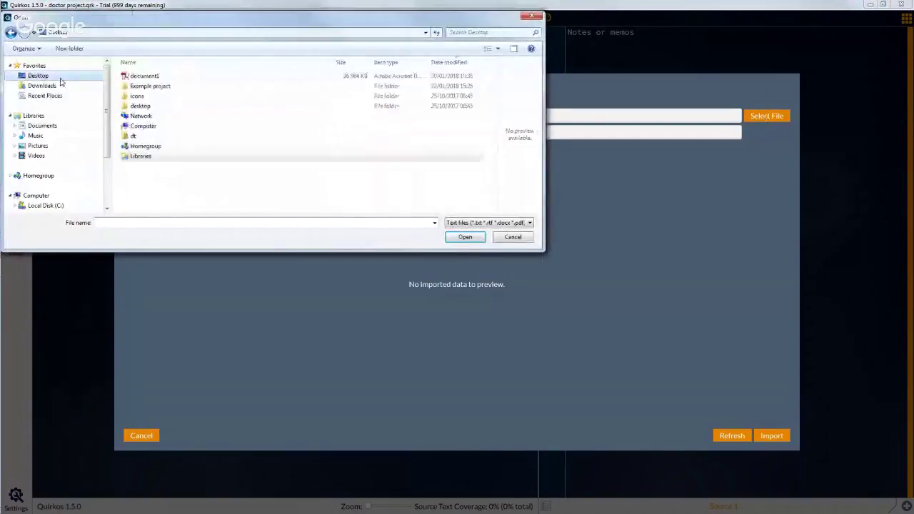
double_click(164, 86)
double_click(143, 76)
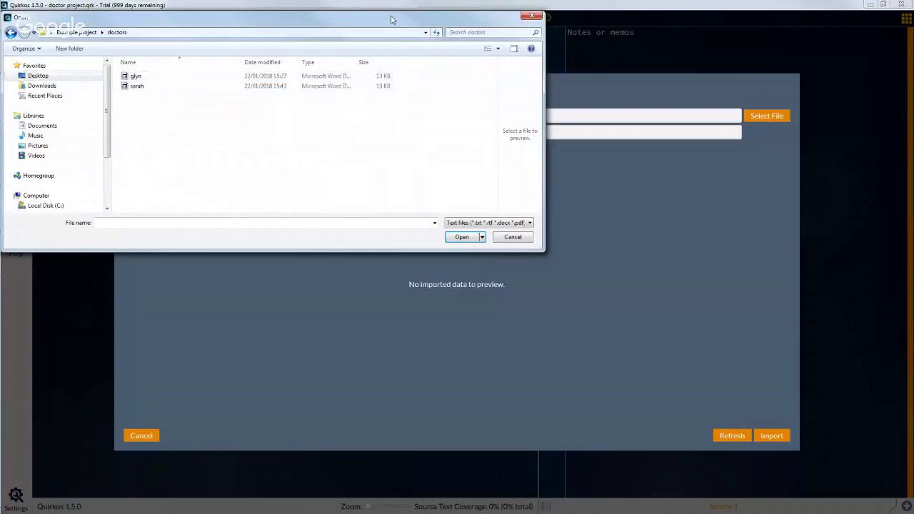
Import the Word document glyn.docx from the doctors folder as a source, checking its preview and imported text
left_click_drag(389, 17, 581, 180)
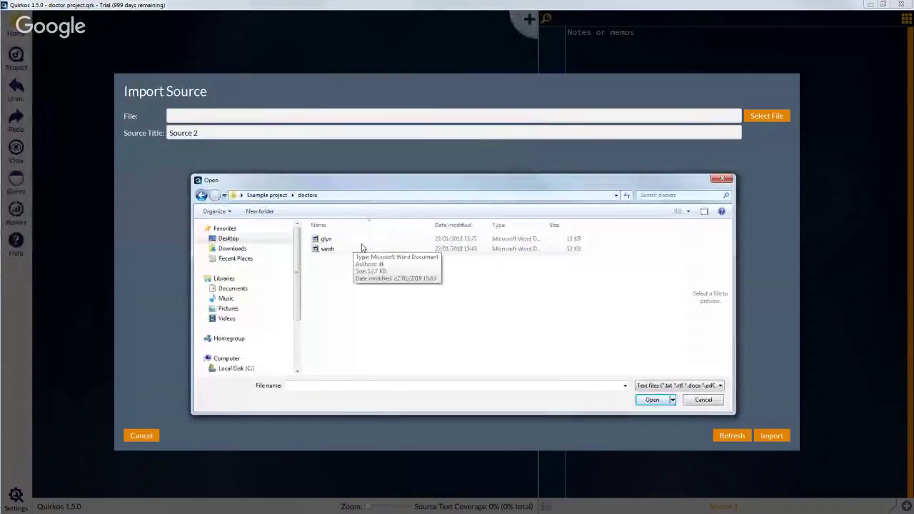
left_click_drag(550, 225, 611, 227)
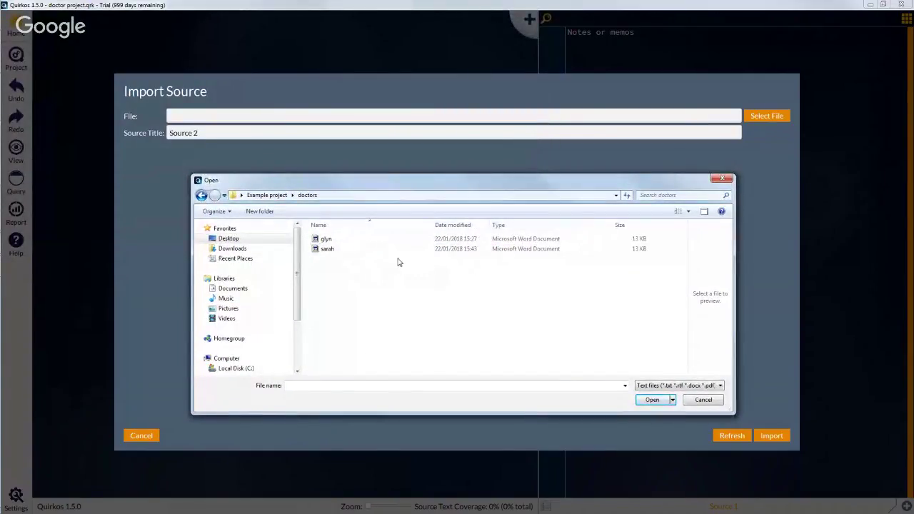
left_click(360, 239)
left_click(369, 249)
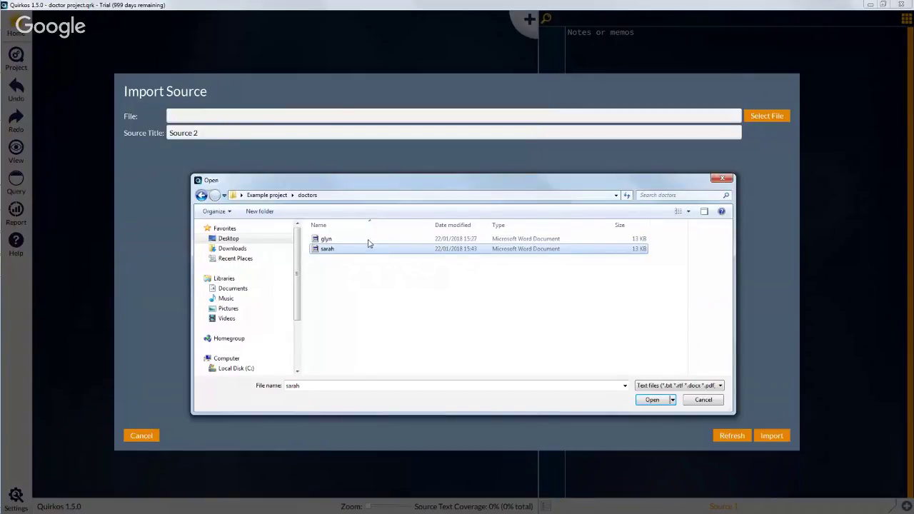
left_click(353, 242)
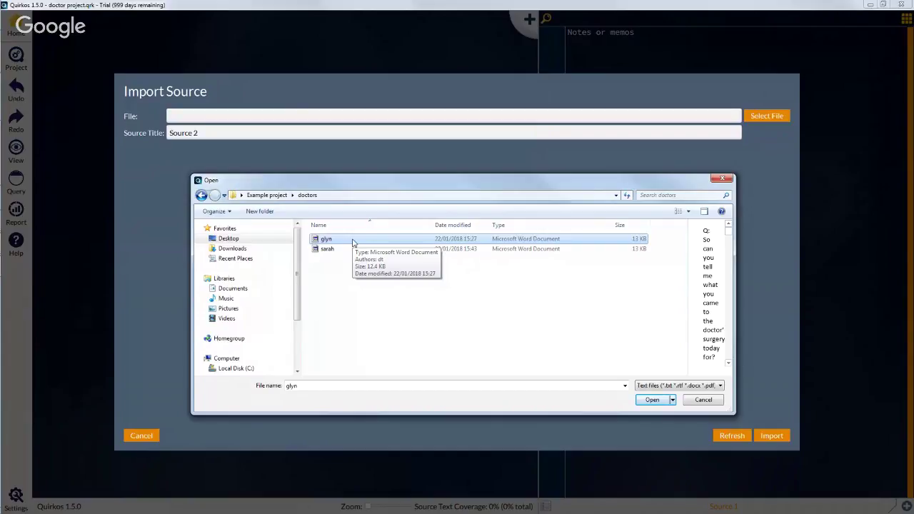
double_click(352, 243)
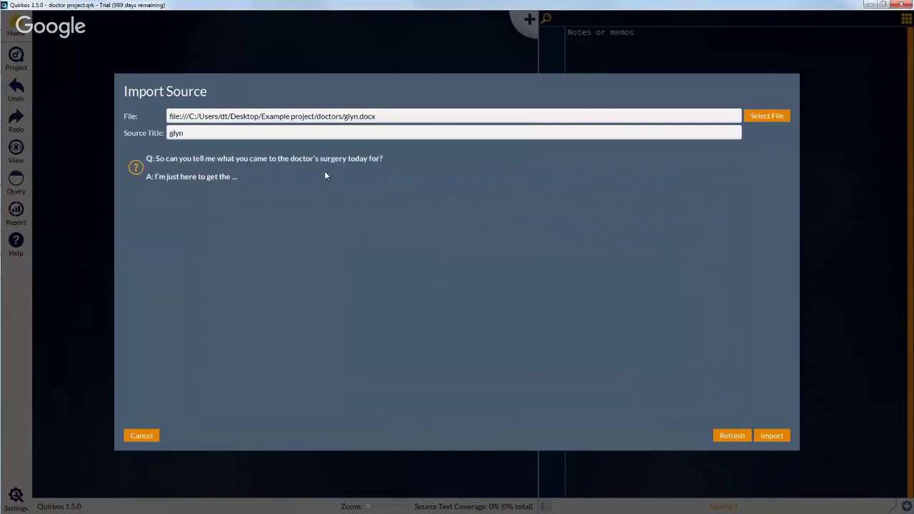
scroll(371, 245, "down", 2)
scroll(371, 245, "up", 2)
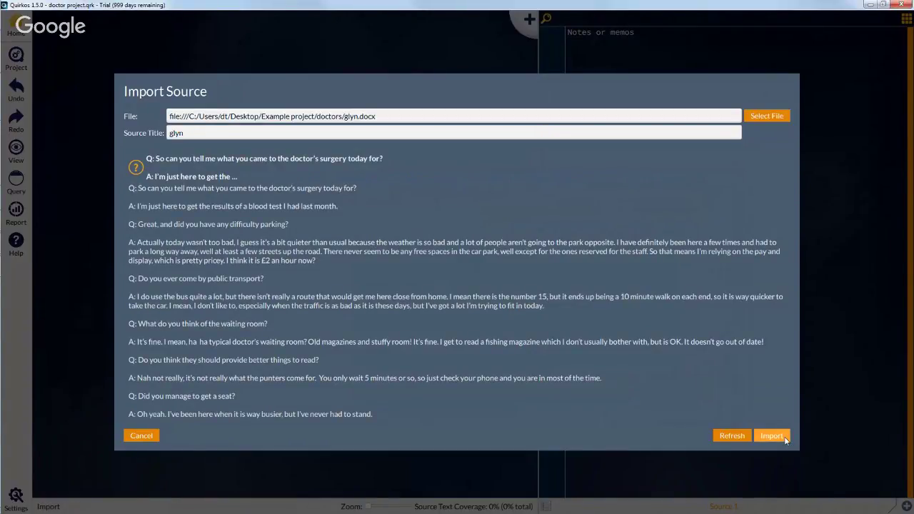
left_click(785, 438)
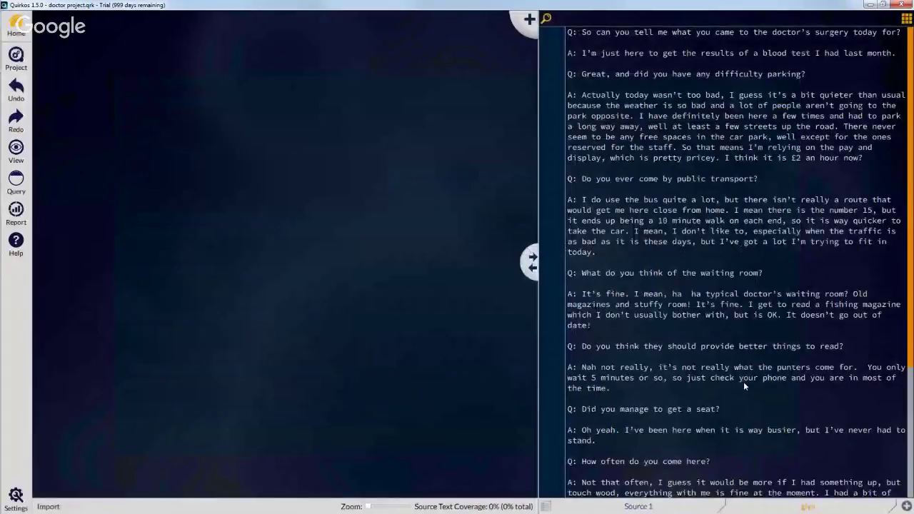
scroll(745, 344, "down", 2)
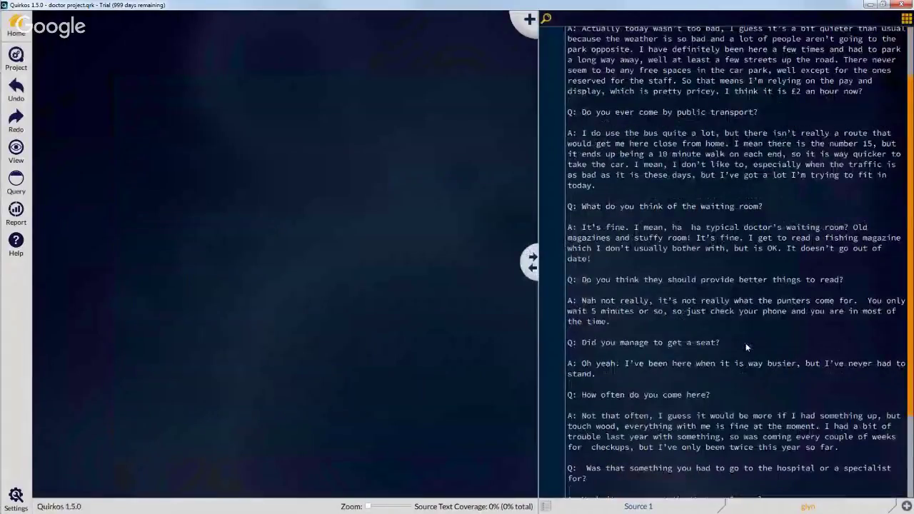
scroll(745, 343, "down", 1)
scroll(745, 343, "up", 3)
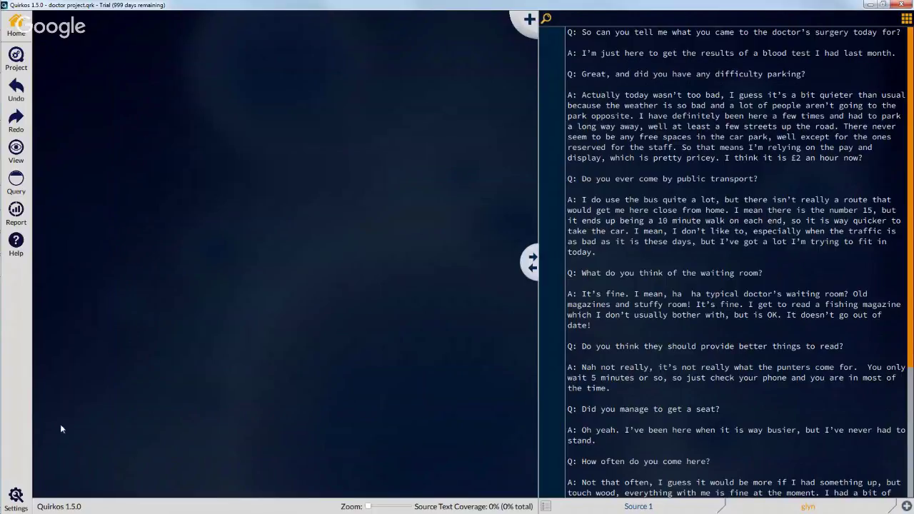
In the general project preferences, widen the highlights column slightly, increase the source font size to about mid-range, and save
left_click(17, 495)
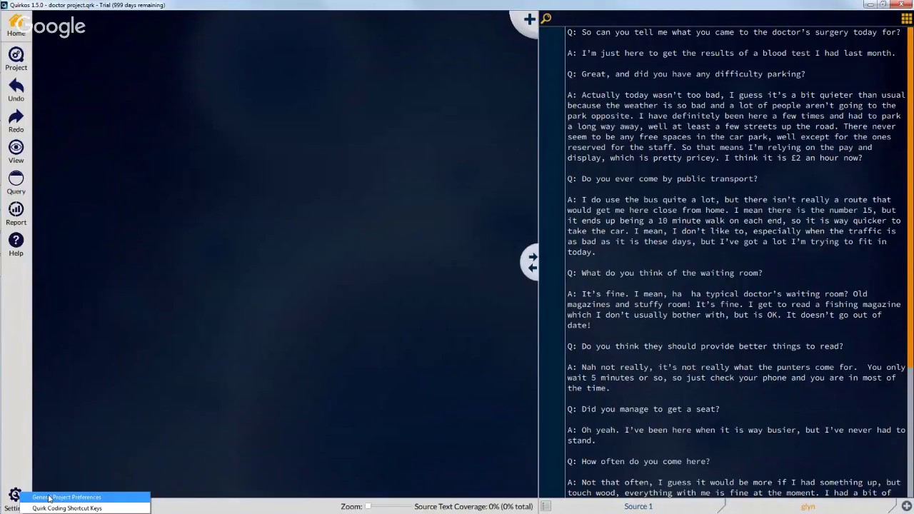
left_click(48, 498)
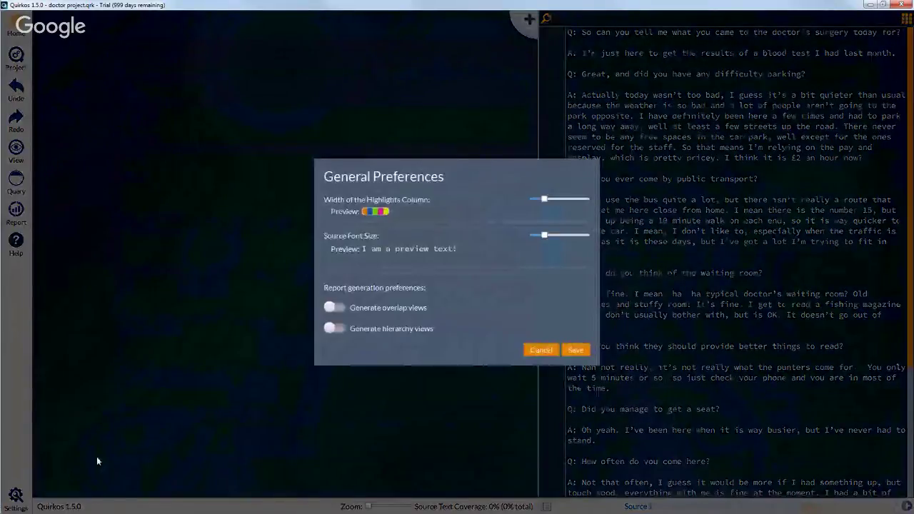
left_click_drag(545, 202, 556, 205)
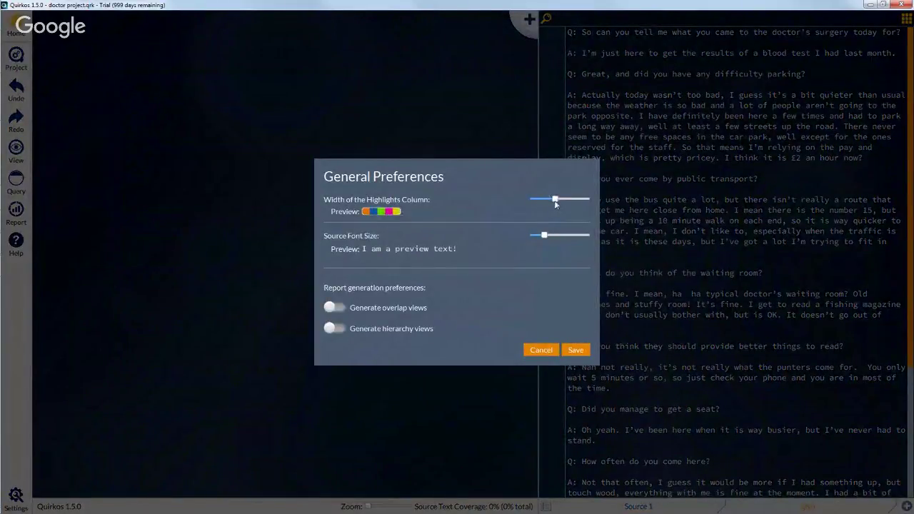
left_click_drag(545, 237, 562, 237)
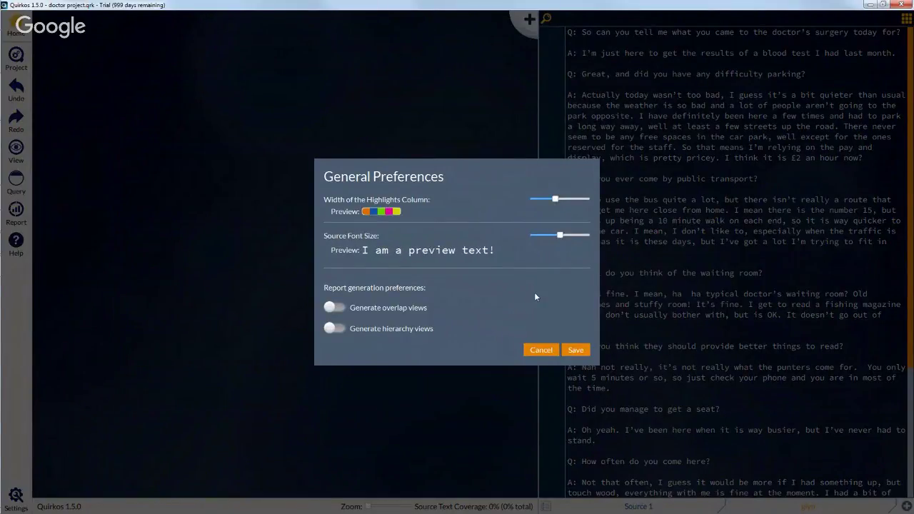
left_click(576, 350)
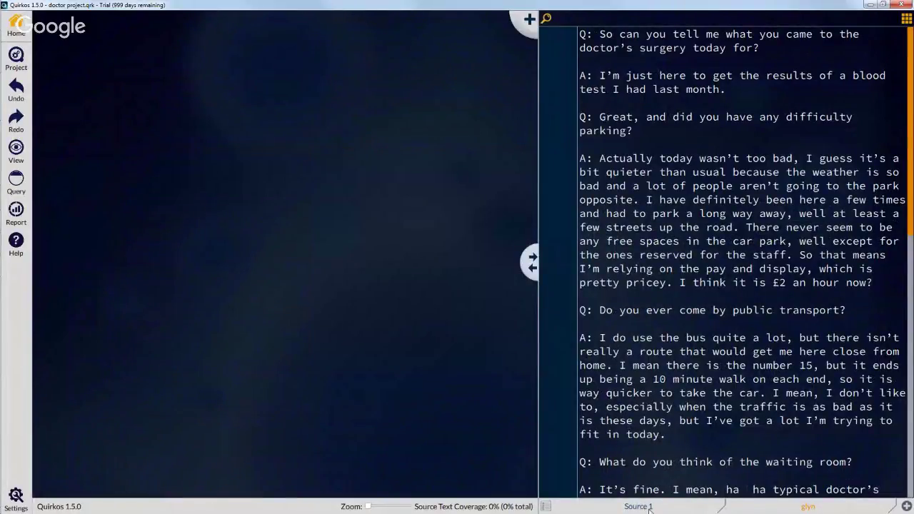
View Source 1 and the glyn source in turn, and reopen Source 1 from the list of all sources
left_click(689, 510)
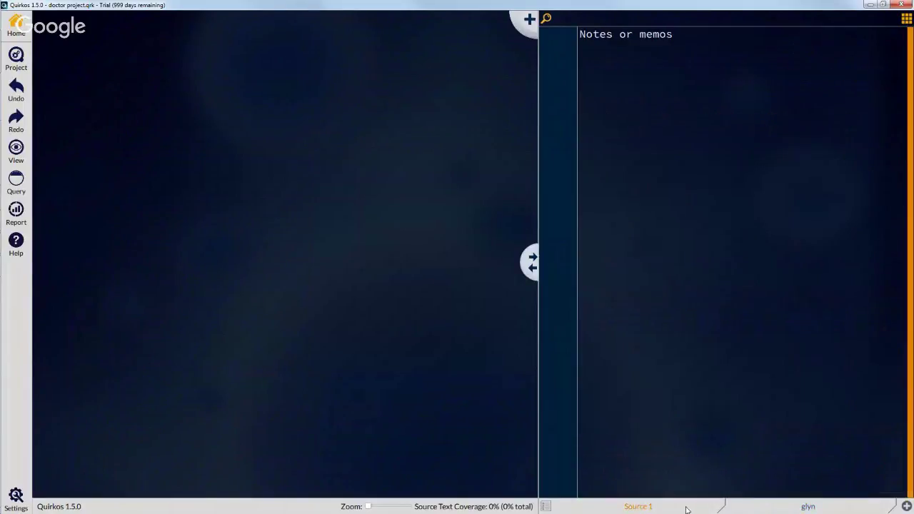
left_click(763, 510)
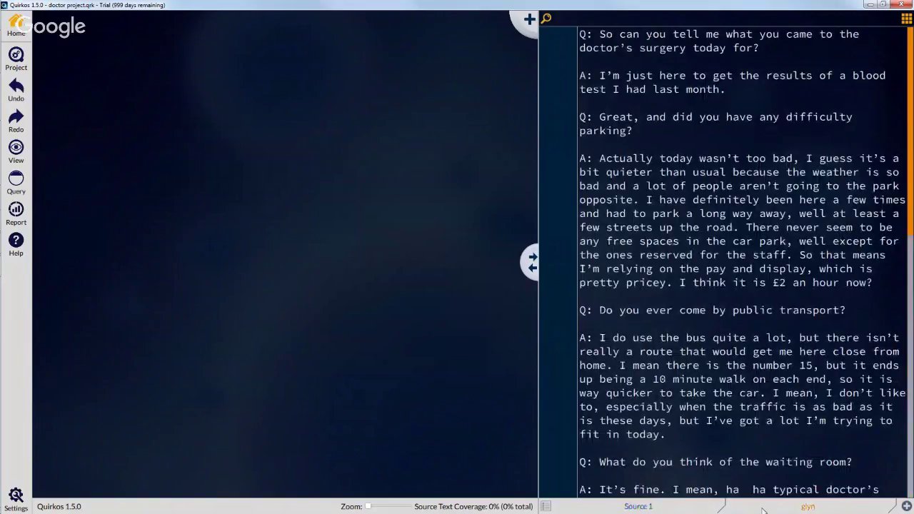
left_click(547, 508)
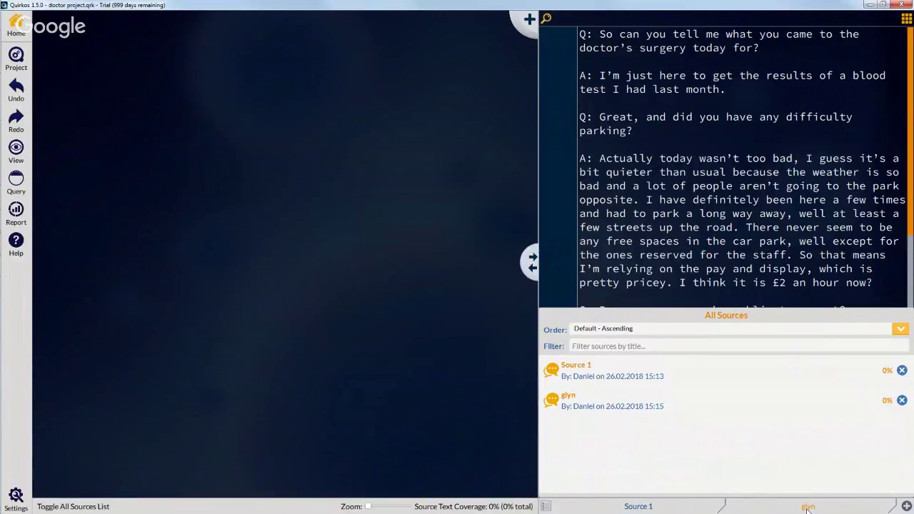
left_click(684, 384)
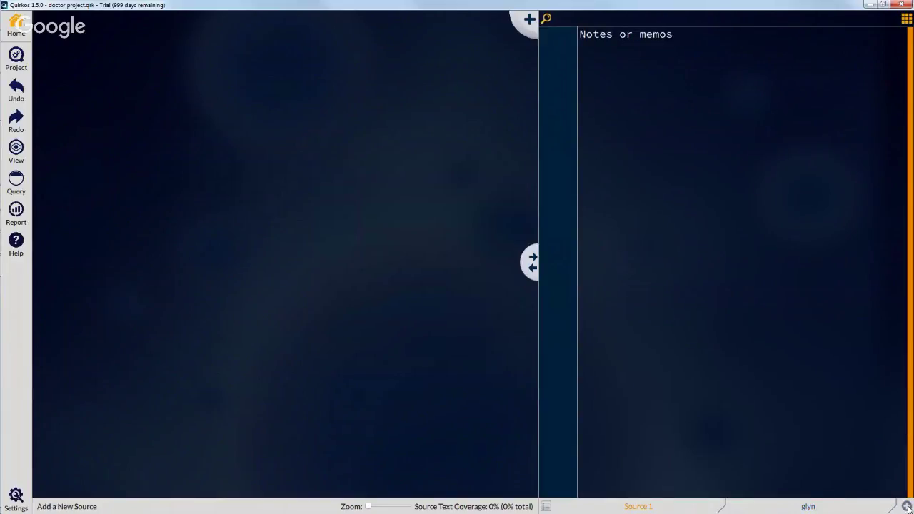
Import the single file sarah.docx from the doctors folder in Example project as a new source
left_click(907, 505)
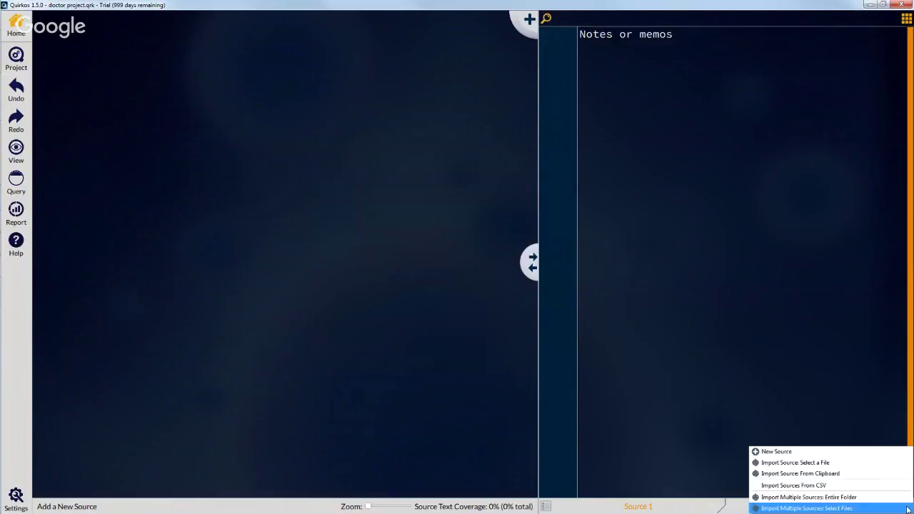
left_click(846, 464)
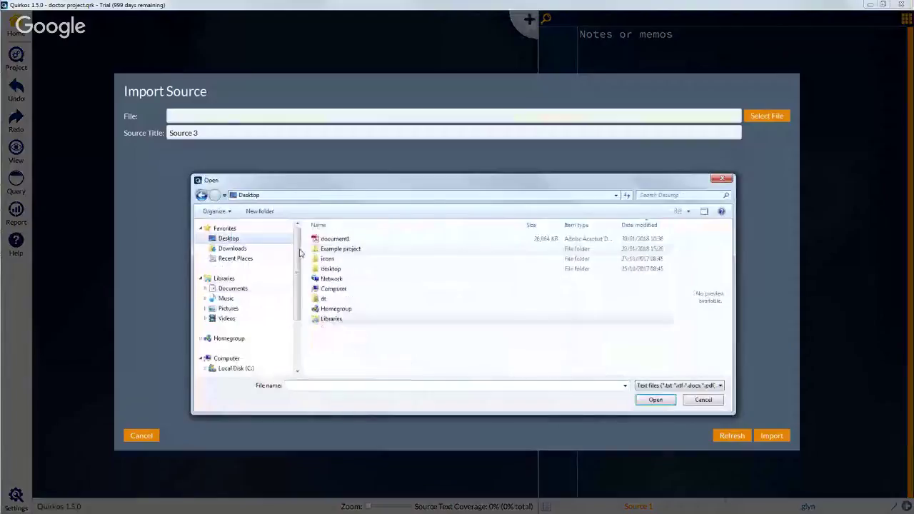
double_click(342, 249)
double_click(348, 239)
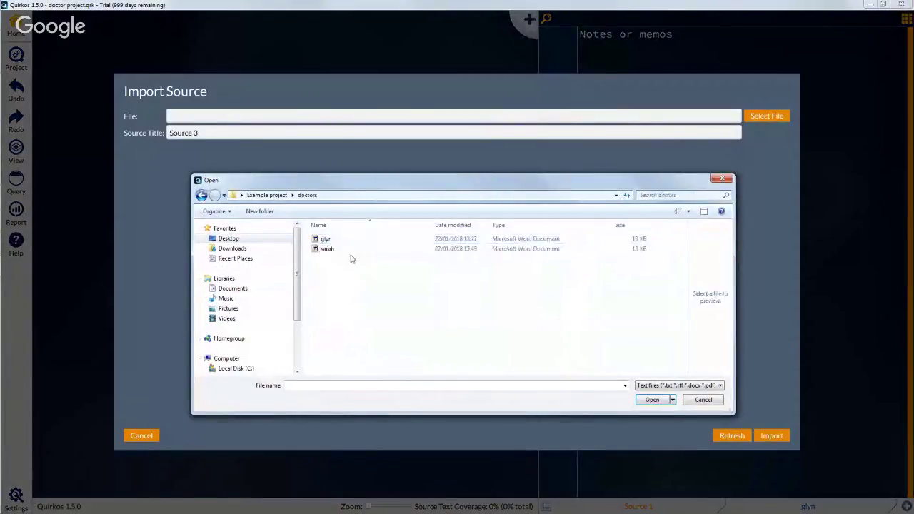
double_click(350, 249)
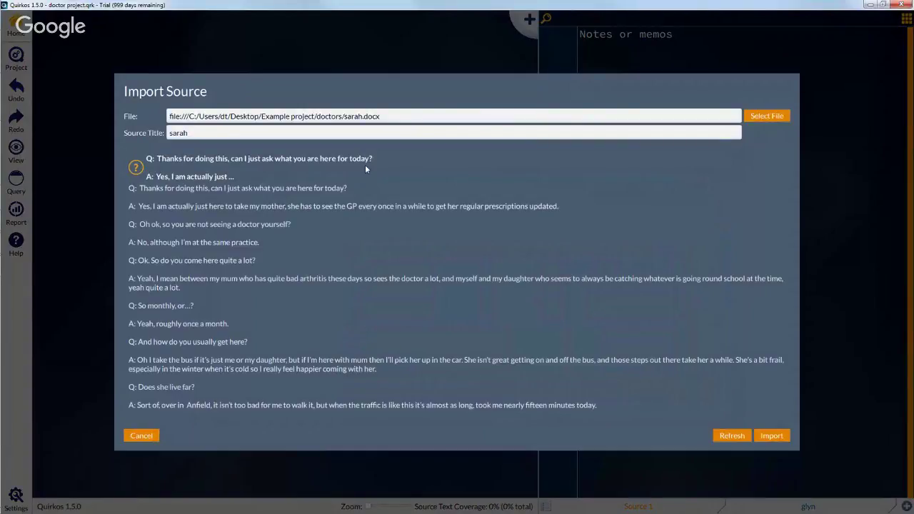
key("Return")
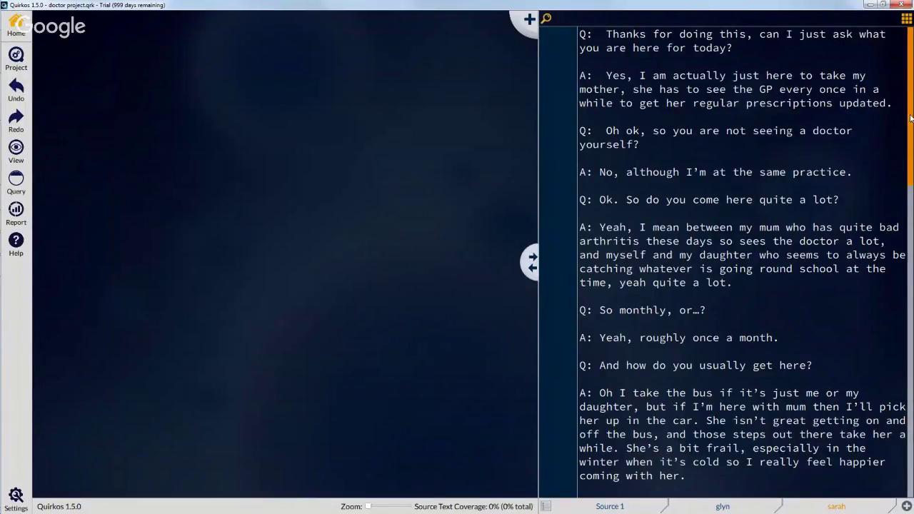
mouse_move(910, 118)
left_mouse_down()
mouse_move(908, 444)
mouse_move(908, 130)
left_mouse_up()
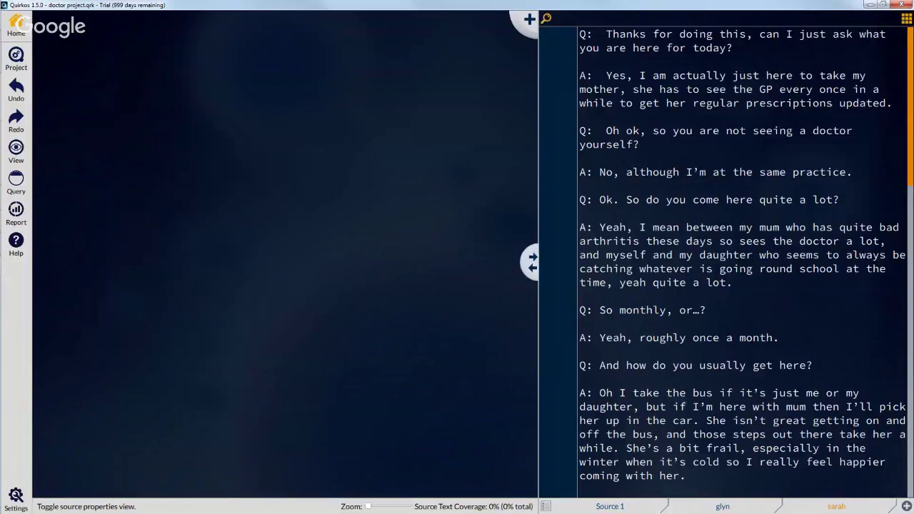
Retitle the sarah source in its properties with the participant's capitalised first name followed by "- interview 7"
left_click(906, 18)
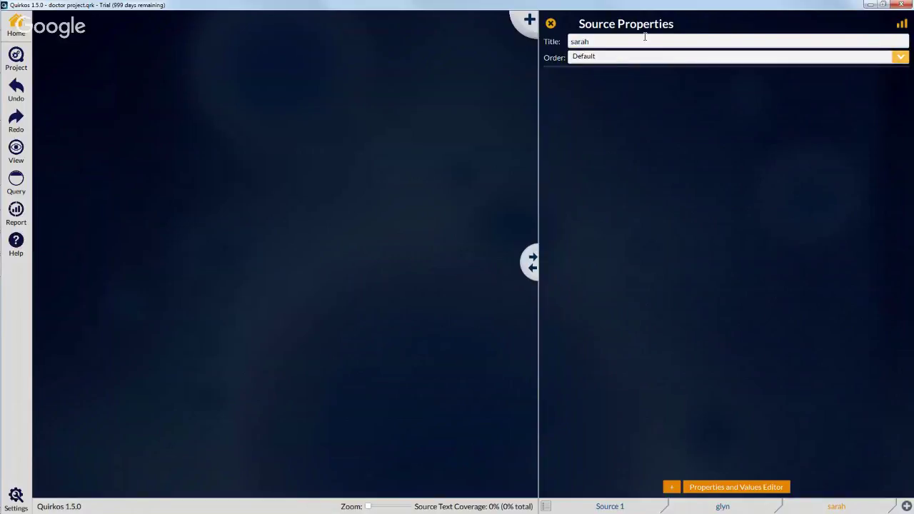
left_click(571, 41)
type("Sarah - interview 7")
Add a quick property "Age" with the value 22 to the interview 7 source
left_click(673, 490)
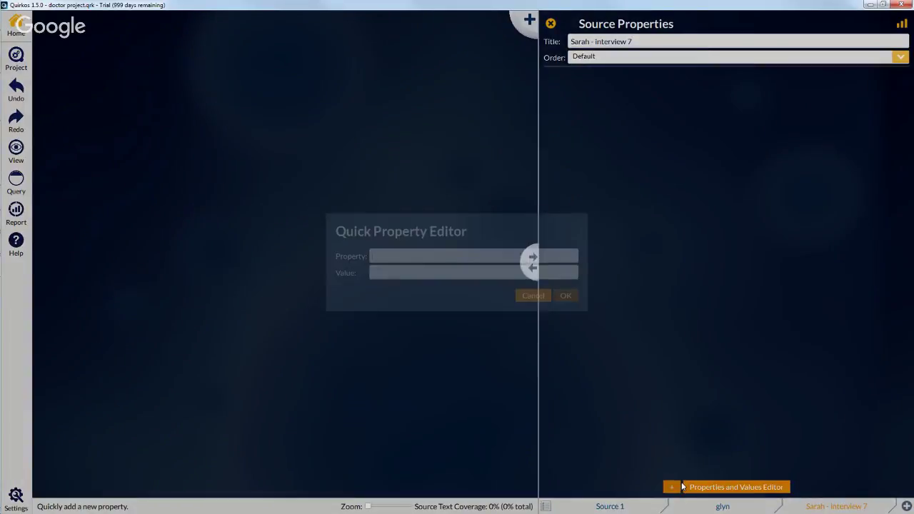
type("G")
type("ge")
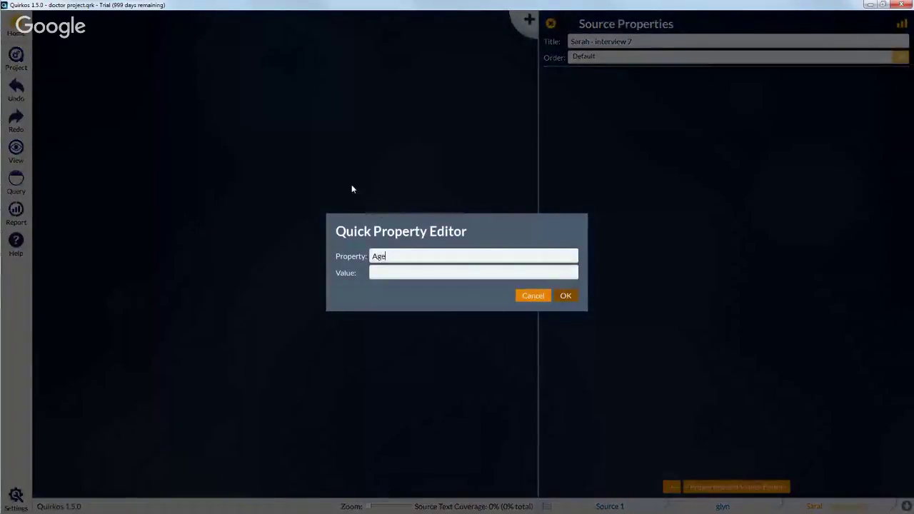
left_click(399, 277)
type("22")
left_click(566, 296)
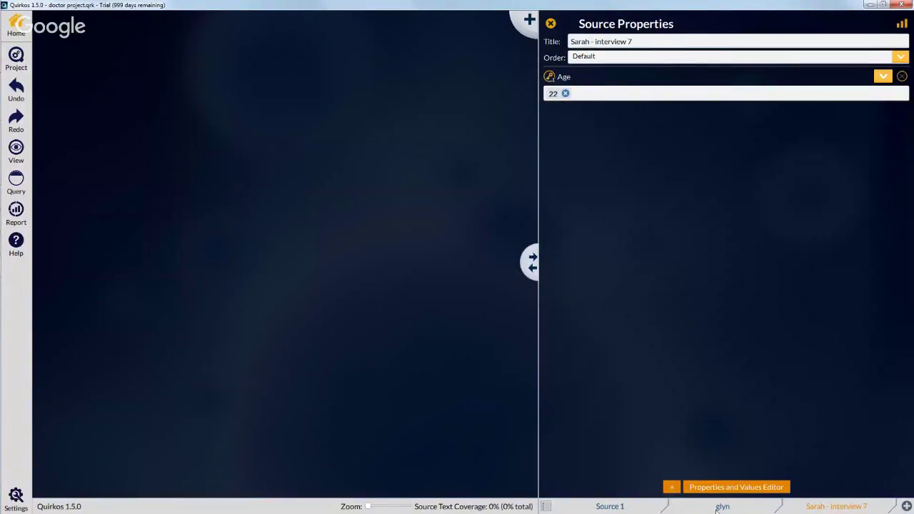
Give the glyn source a new Age value of 33
left_click(751, 507)
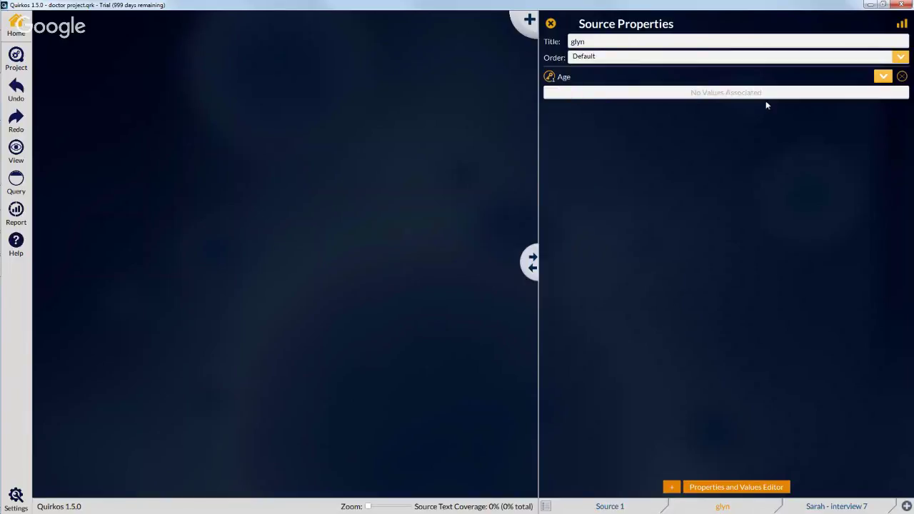
left_click(883, 77)
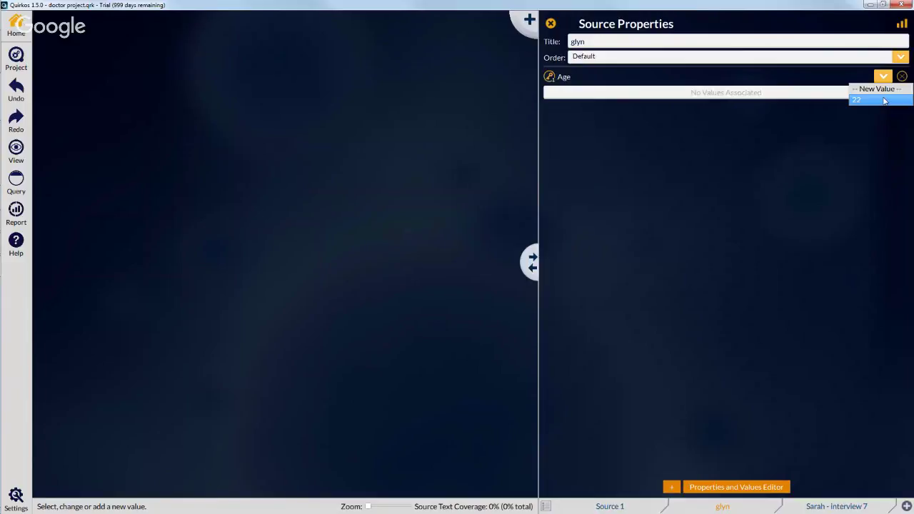
left_click(876, 89)
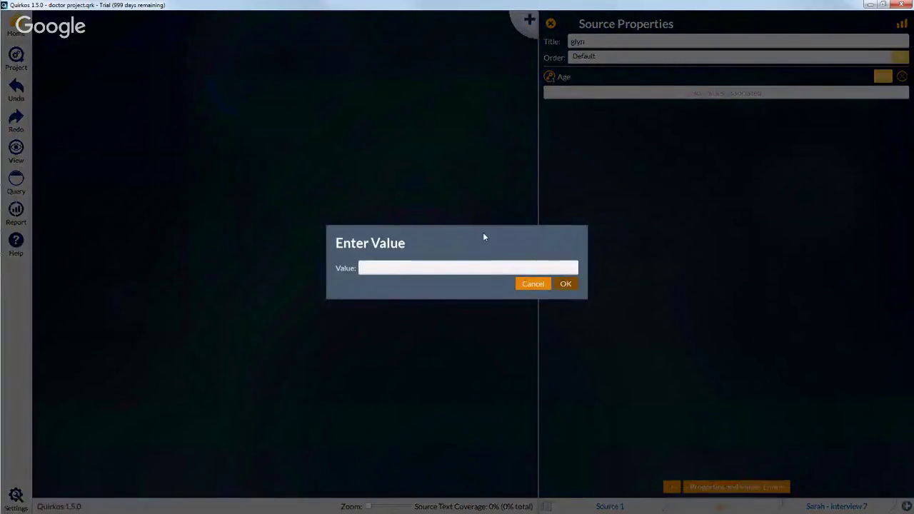
type("33")
left_click(565, 284)
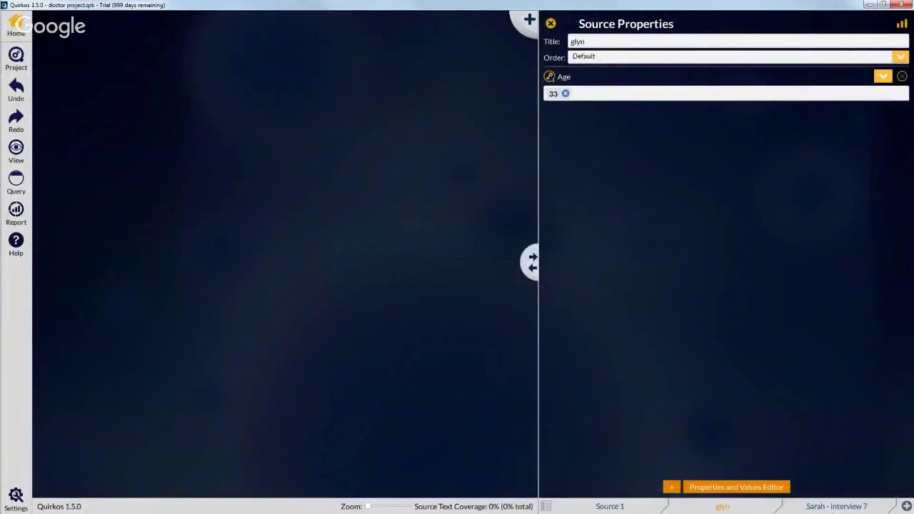
Create a new property "Gender" with the value "Female" in the properties and values editor
left_click(837, 508)
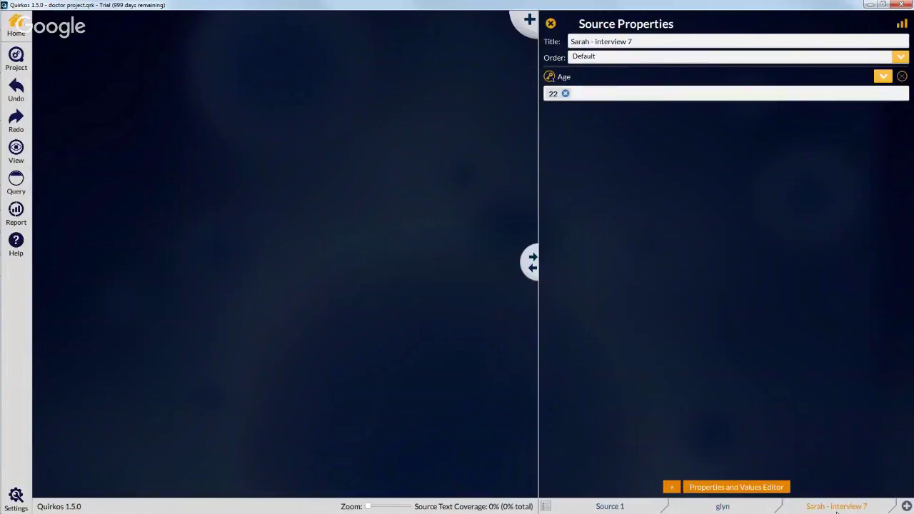
left_click(746, 486)
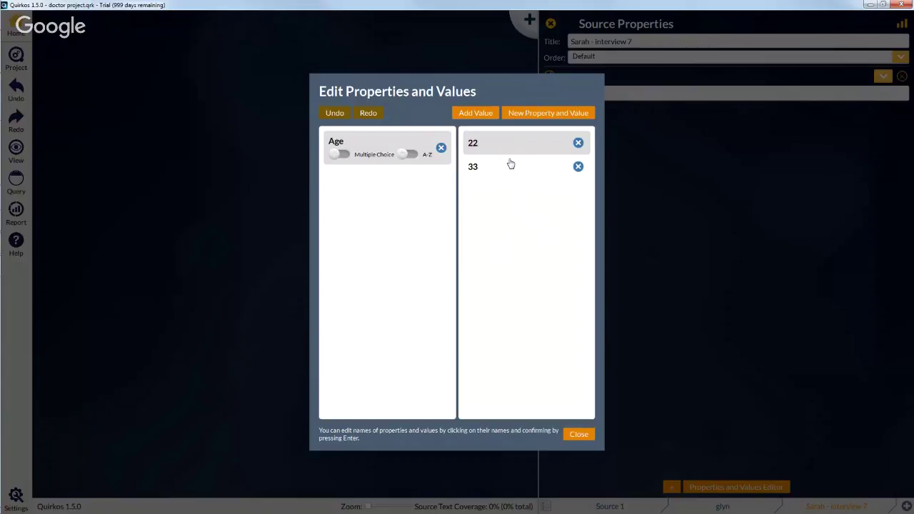
left_click(566, 115)
type("G")
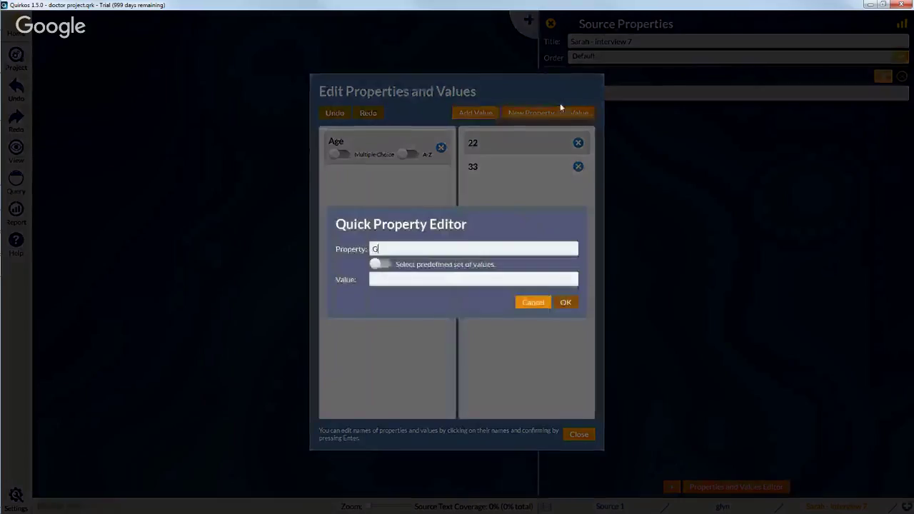
type("ender")
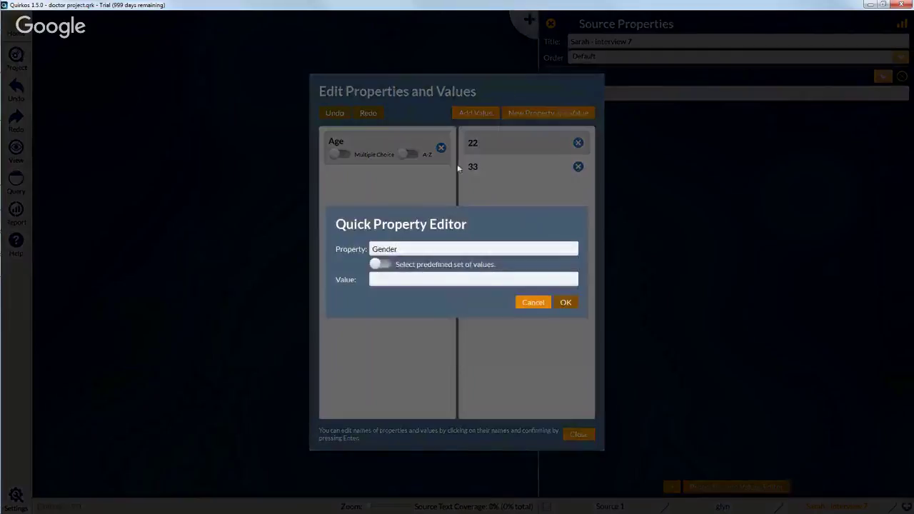
left_click(470, 279)
type("Female")
left_click(565, 303)
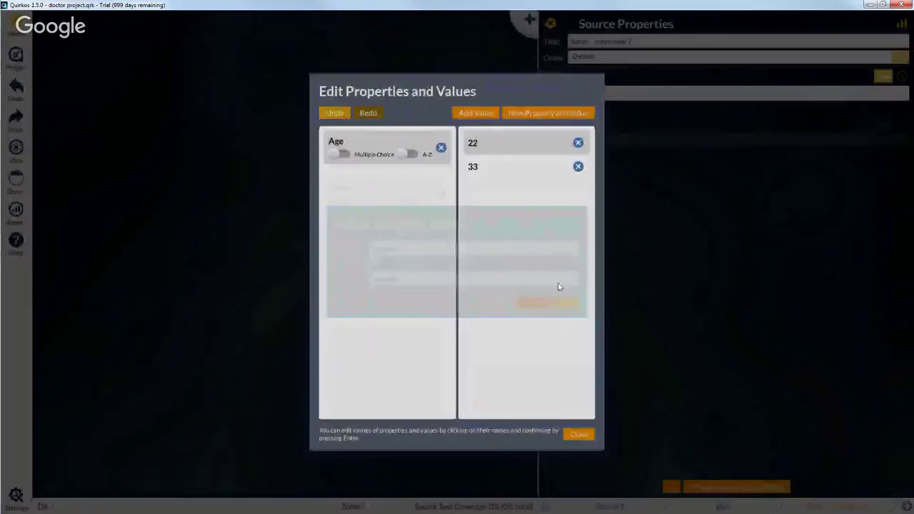
Add the value "Male" to the Gender property
left_click(375, 178)
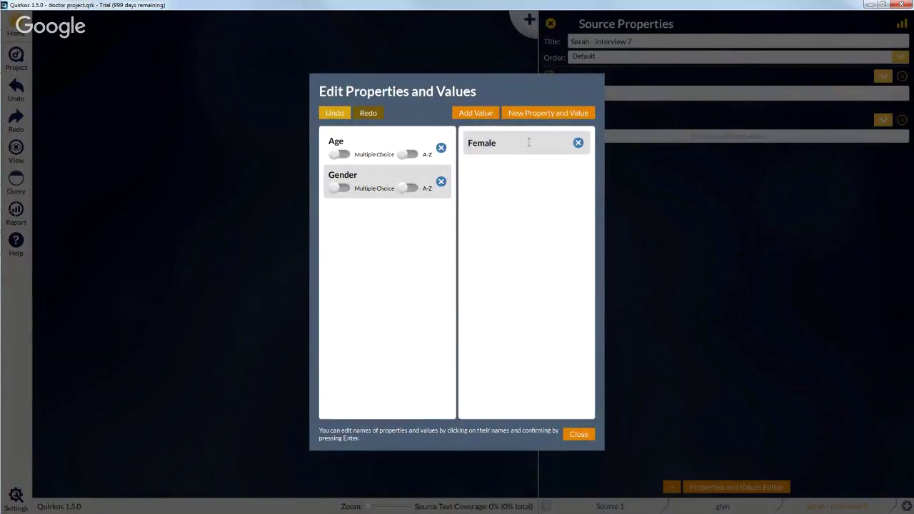
left_click(475, 112)
type("Male")
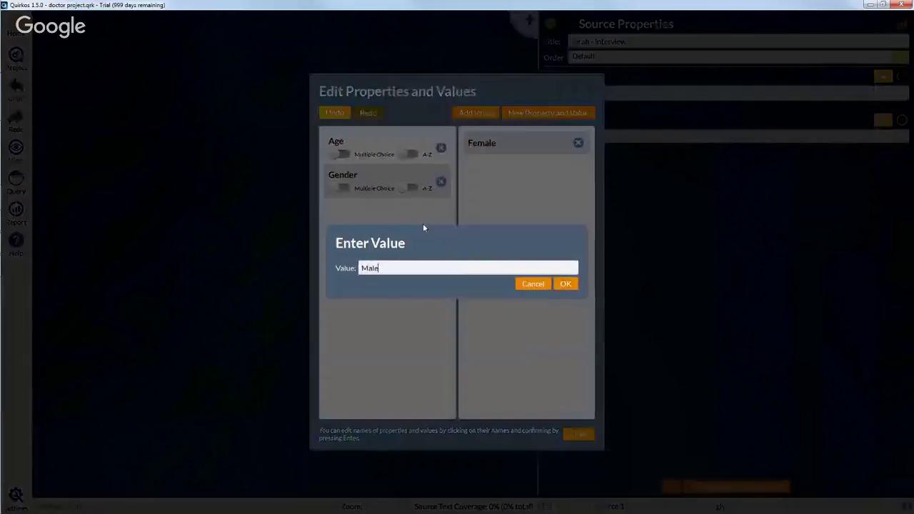
left_click(571, 285)
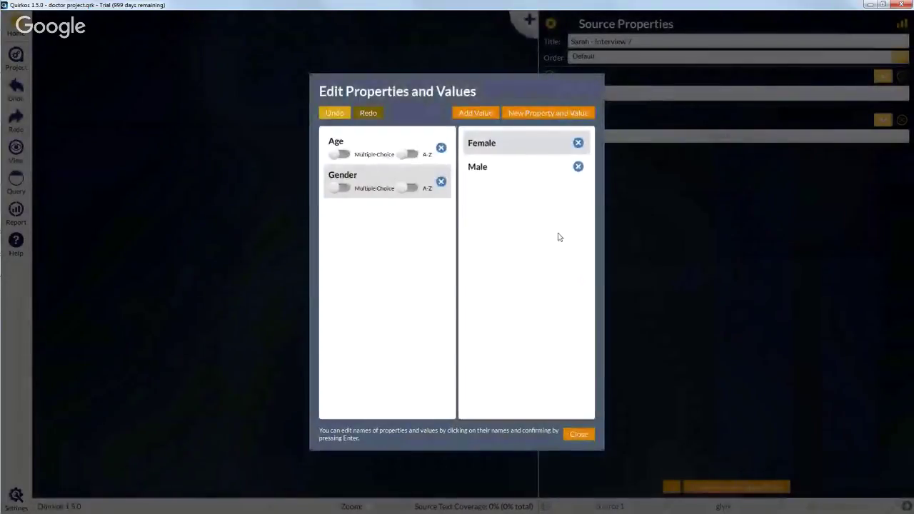
Rename the Gender values Female and Male as "Woman" and "Man", and close the properties and values editor
left_click(504, 140)
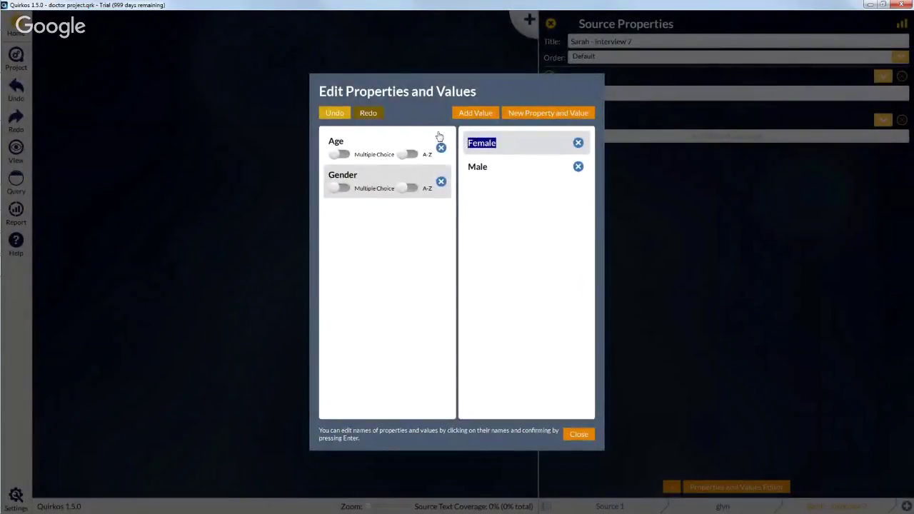
type("Woman")
key("Return")
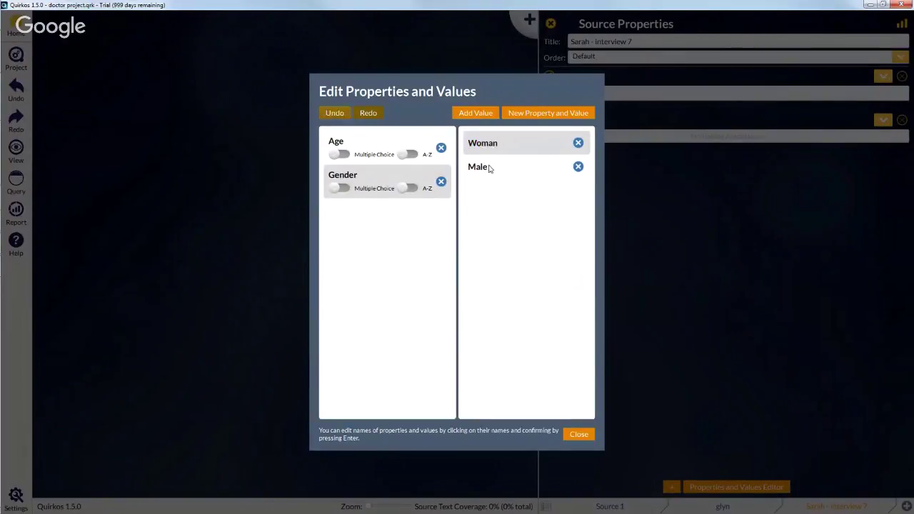
left_click(490, 168)
type("Man")
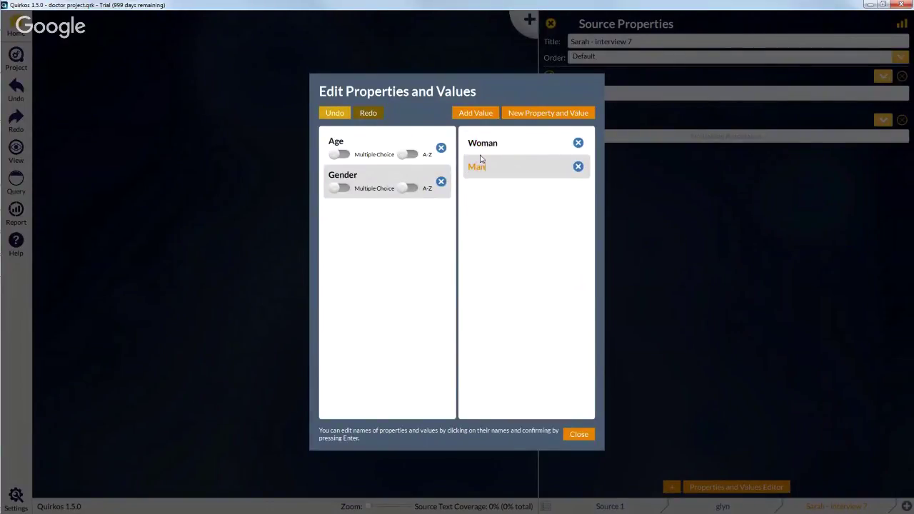
left_click(580, 434)
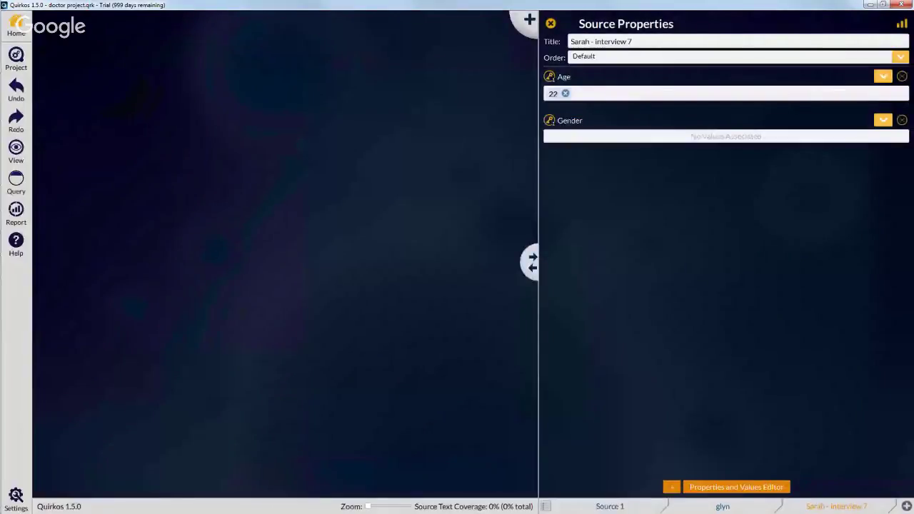
Set Gender to Woman for the interview 7 source and to Man for the glyn source
left_click(886, 121)
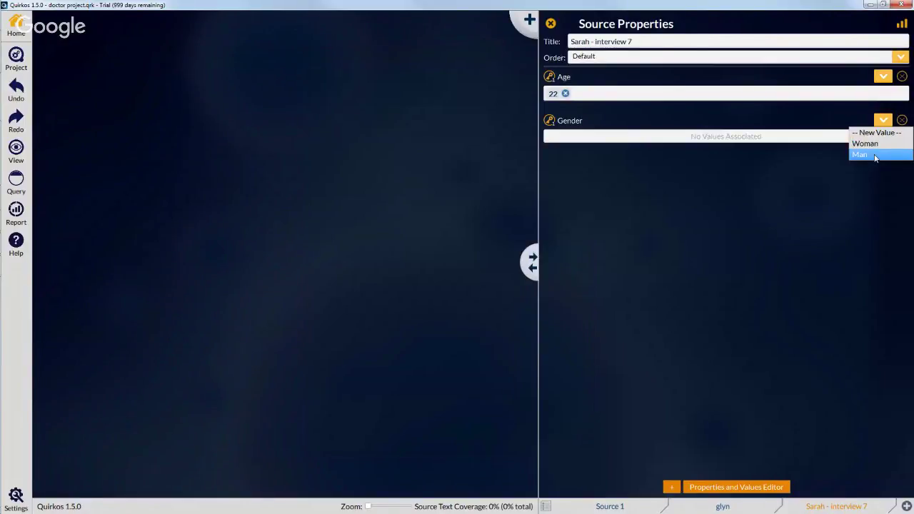
left_click(874, 145)
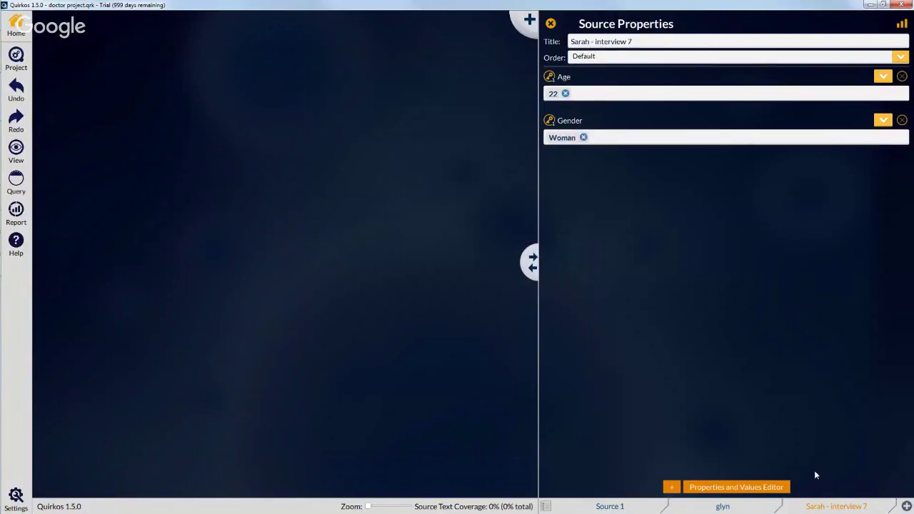
left_click(747, 507)
left_click(883, 120)
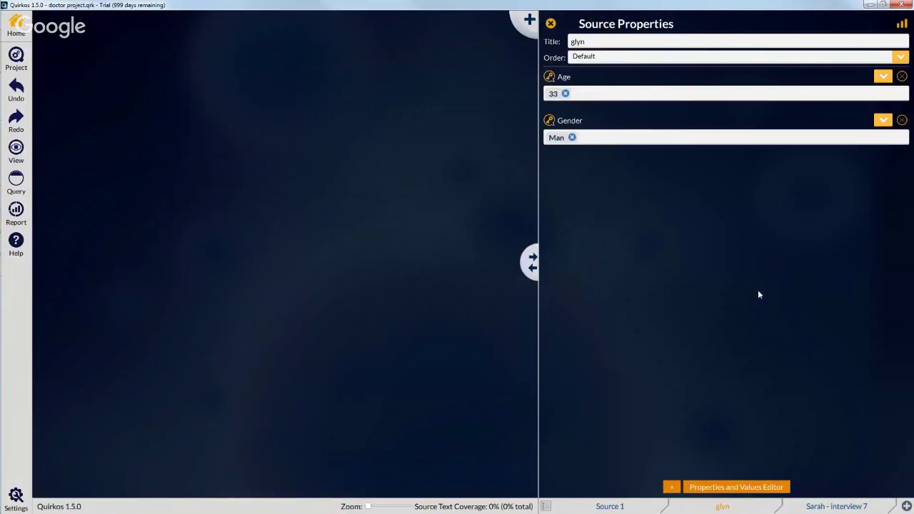
Add the property "Interview reflections" to glyn with value "This was in a noisy location, the person was nervous" and view the properties overview
left_click(671, 486)
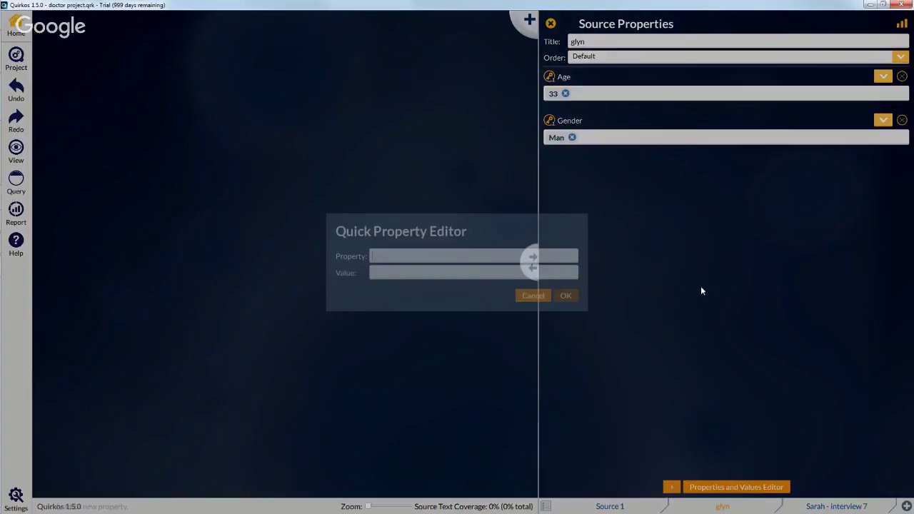
type("Interview re")
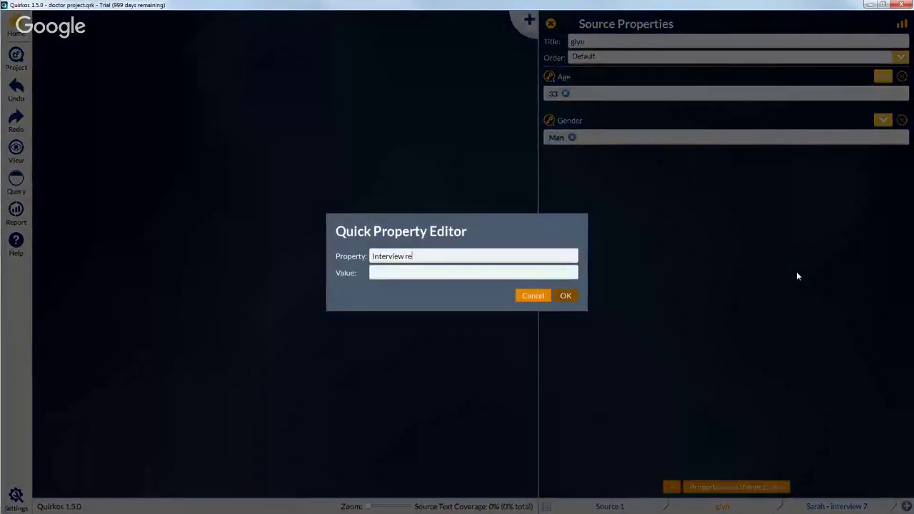
type("flections")
key("Tab")
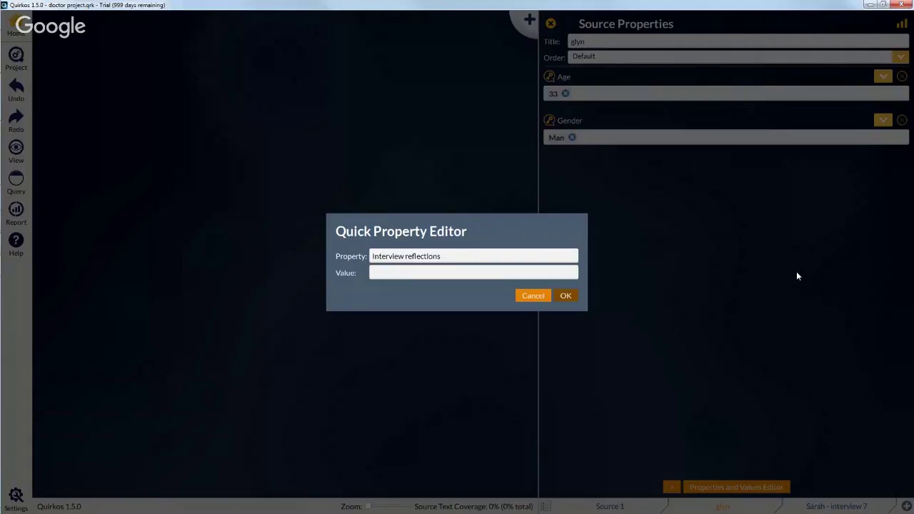
type("This was in a n")
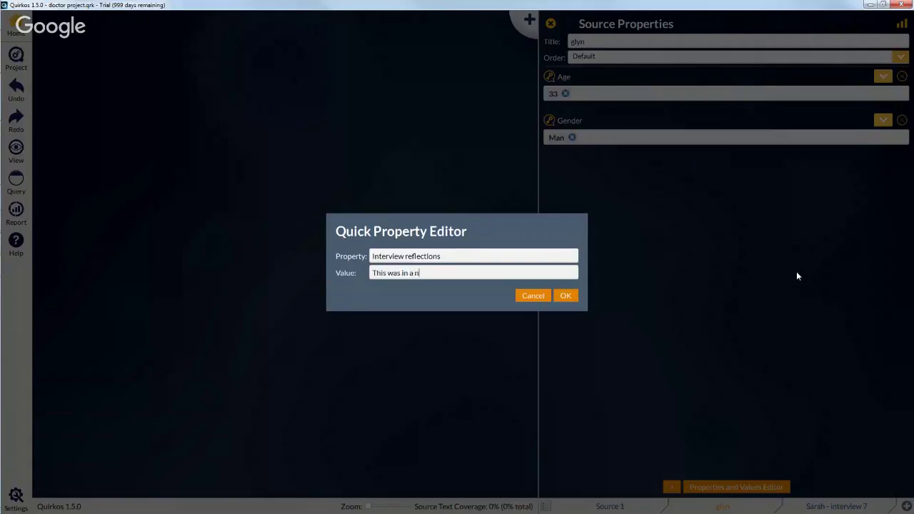
type("oisy location, the person was nervou")
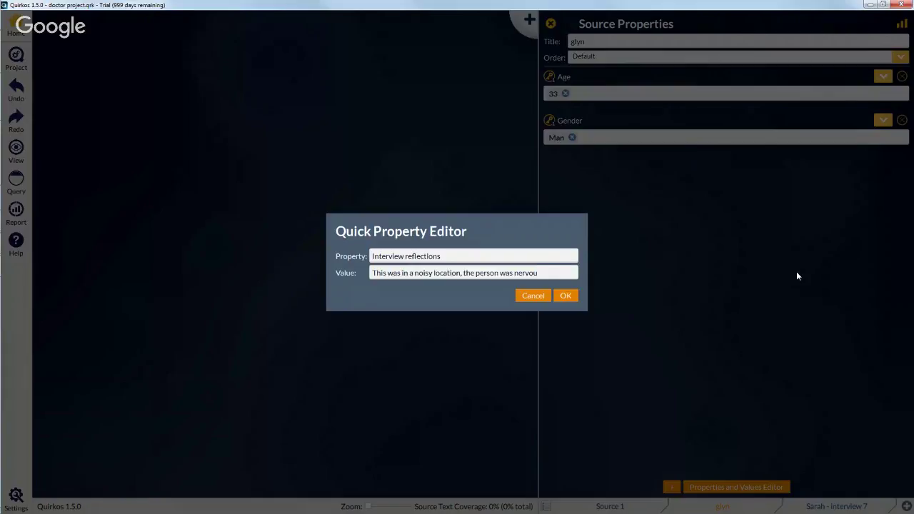
type("s")
left_click(567, 297)
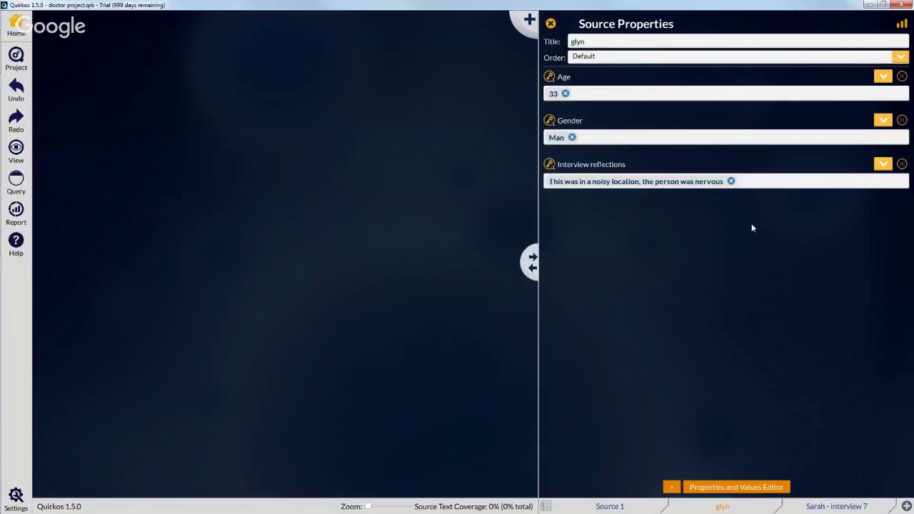
left_click(902, 25)
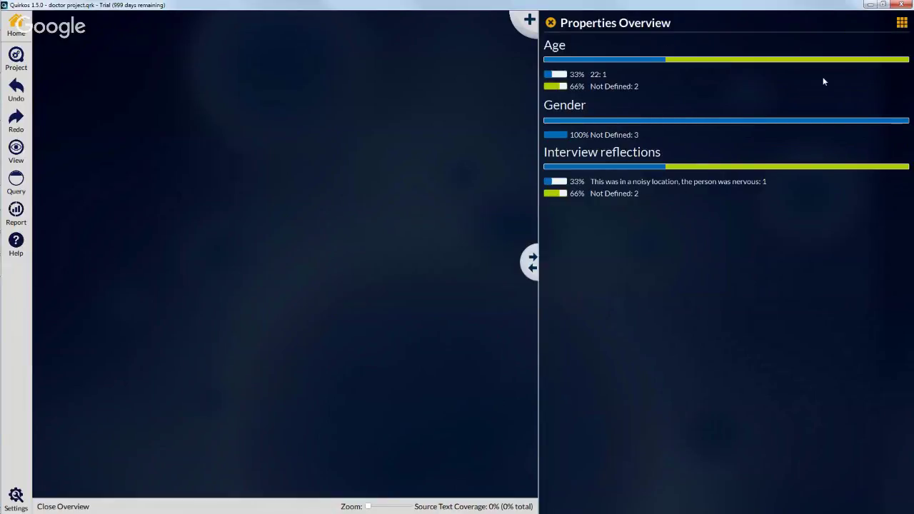
left_click(550, 23)
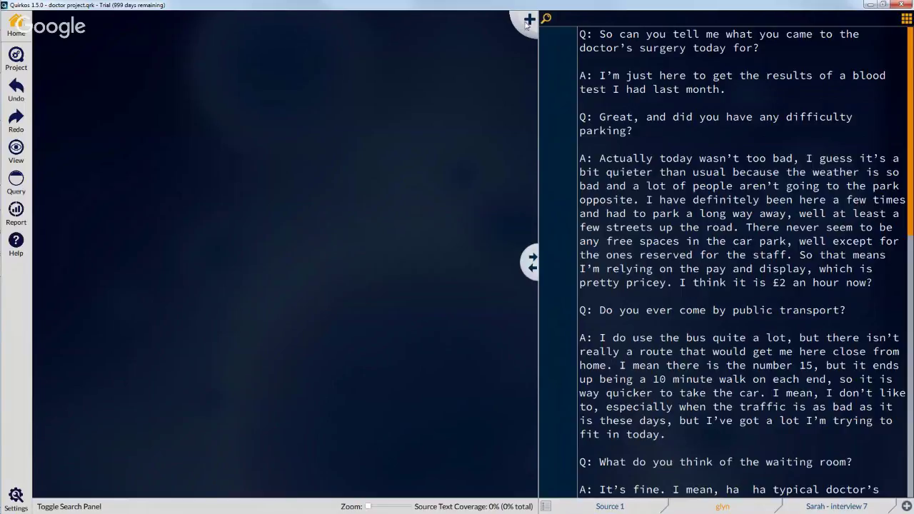
Start a new quirk titled "Parking" with the description "How hard it is to park near the surgery"
left_click(527, 24)
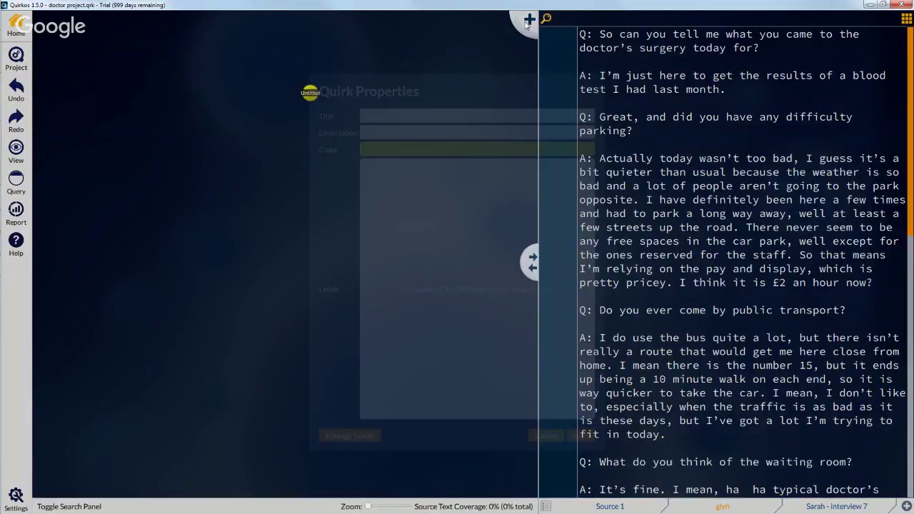
type("Par")
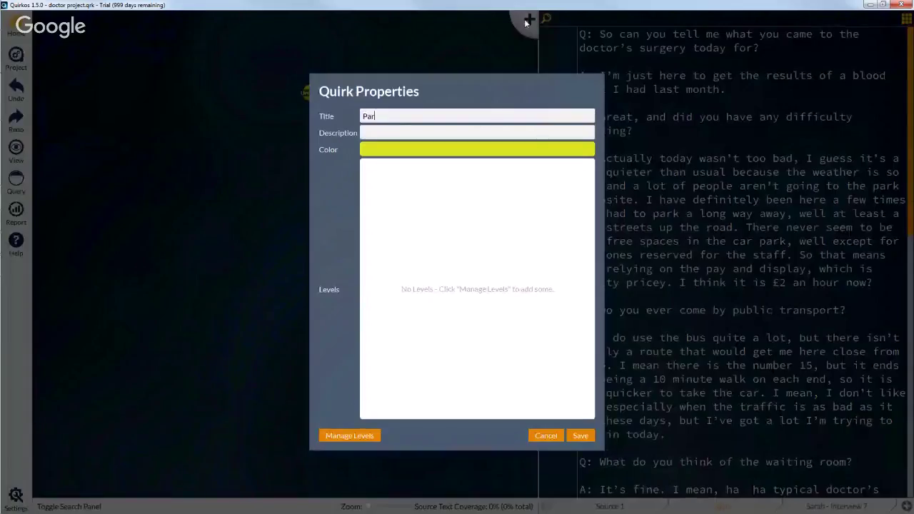
type("king")
left_click_drag(390, 116, 343, 114)
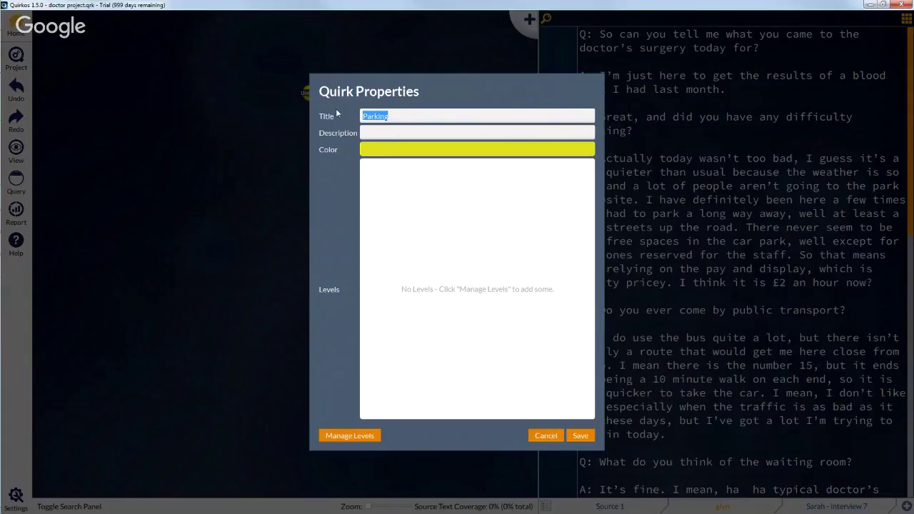
left_click(404, 116)
type("How hard it is")
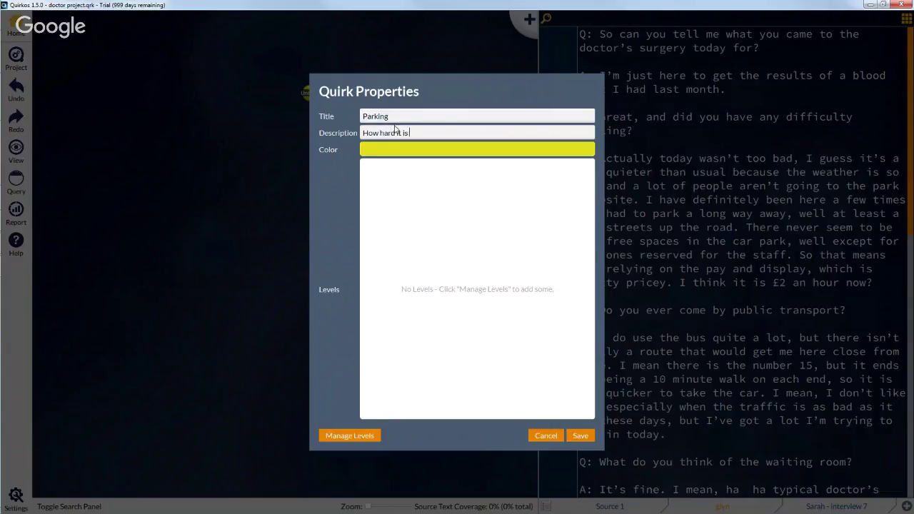
type(" to park near the surgery")
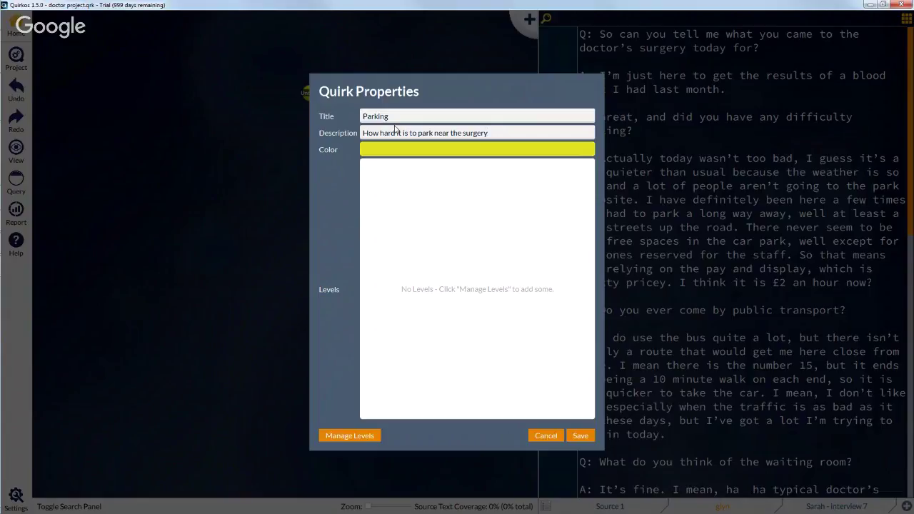
Set the Parking quirk's color to red #e10003 and save the quirk
left_click(463, 155)
left_click_drag(464, 193, 447, 214)
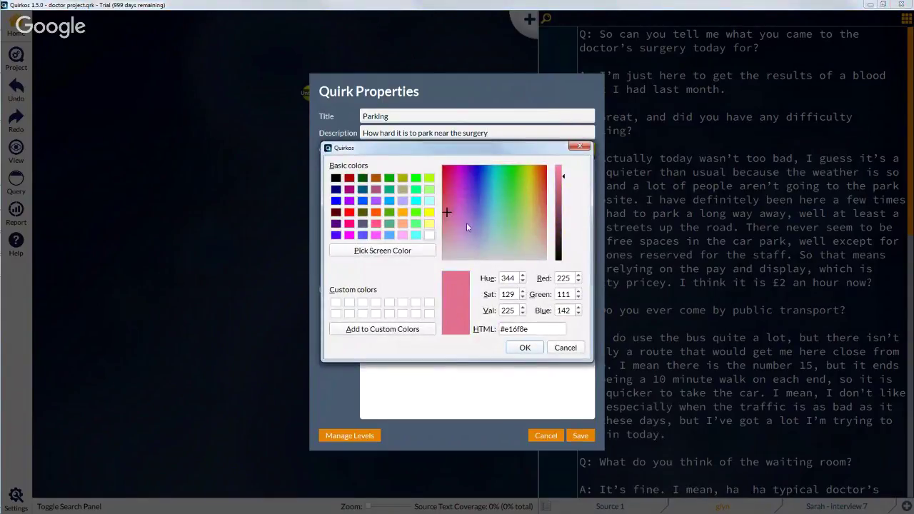
left_click_drag(486, 243, 407, 114)
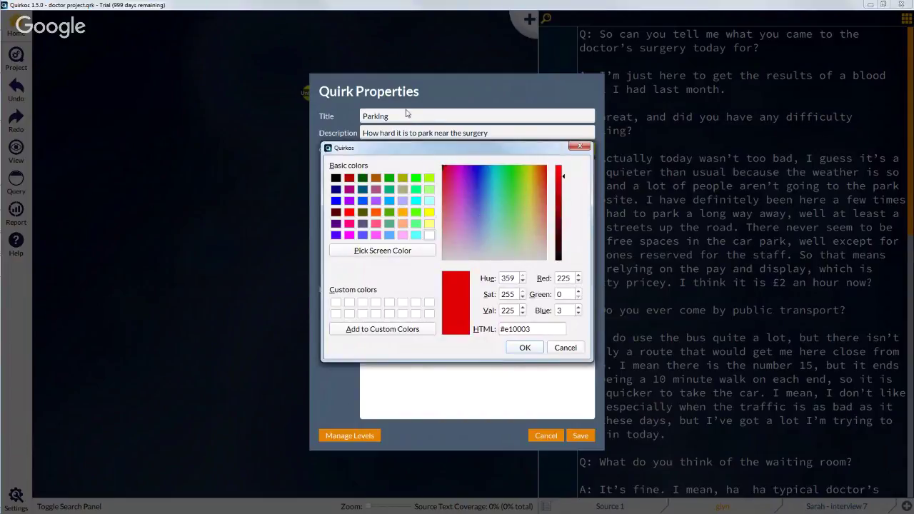
left_click(526, 347)
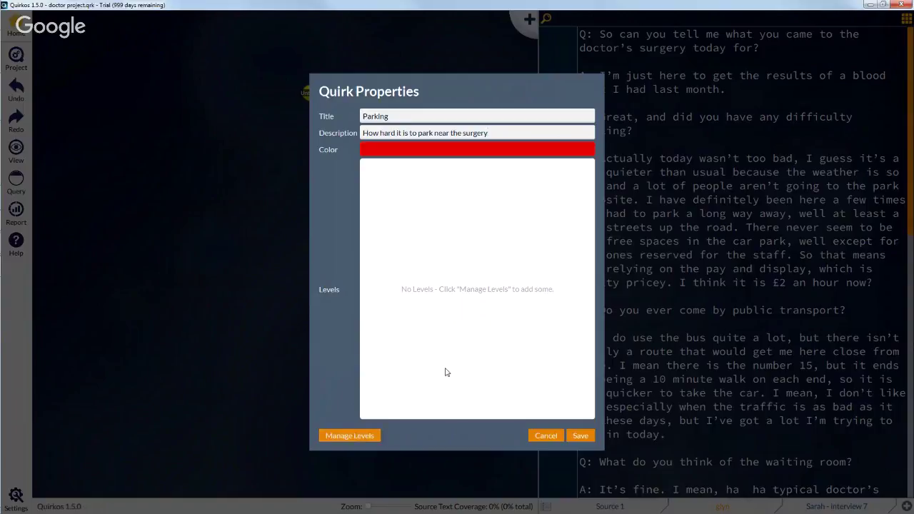
left_click(582, 438)
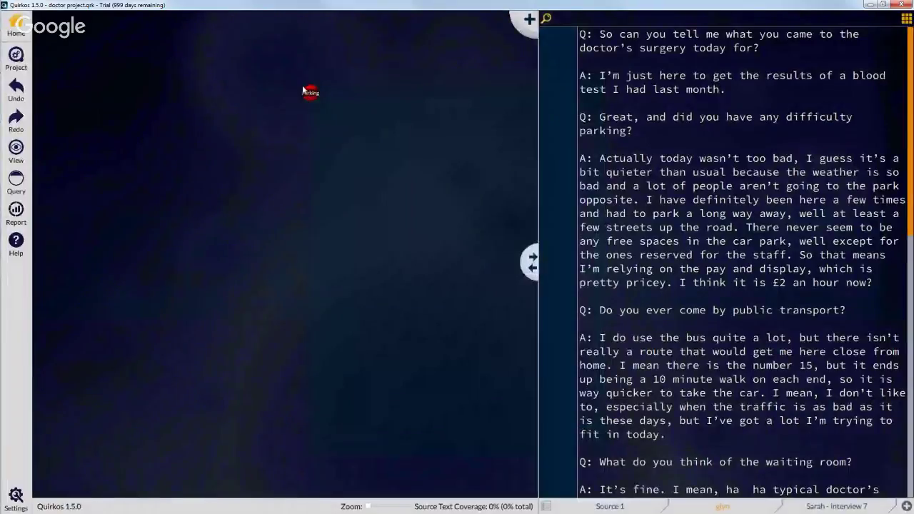
Code the glyn interview's question about difficulty parking and its full answer to the Parking quirk
mouse_move(310, 95)
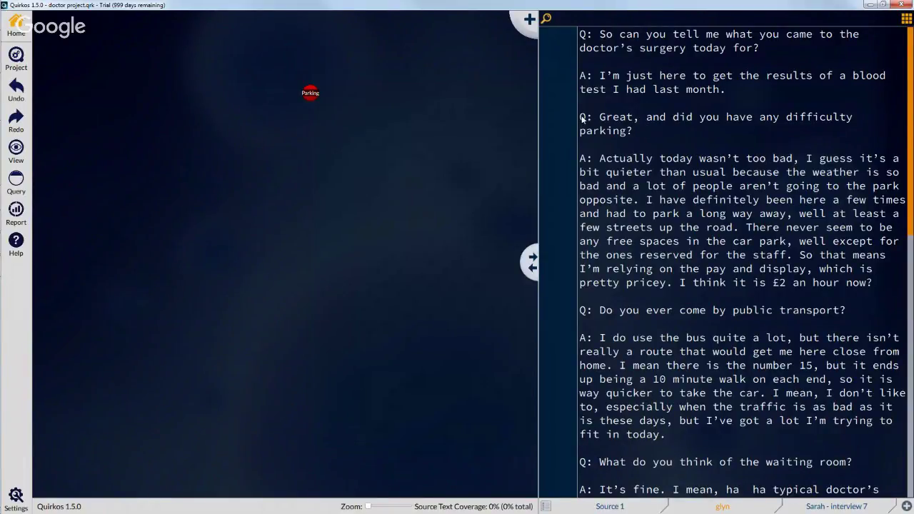
left_click_drag(580, 116, 872, 285)
left_click(717, 162)
left_click_drag(580, 118, 878, 290)
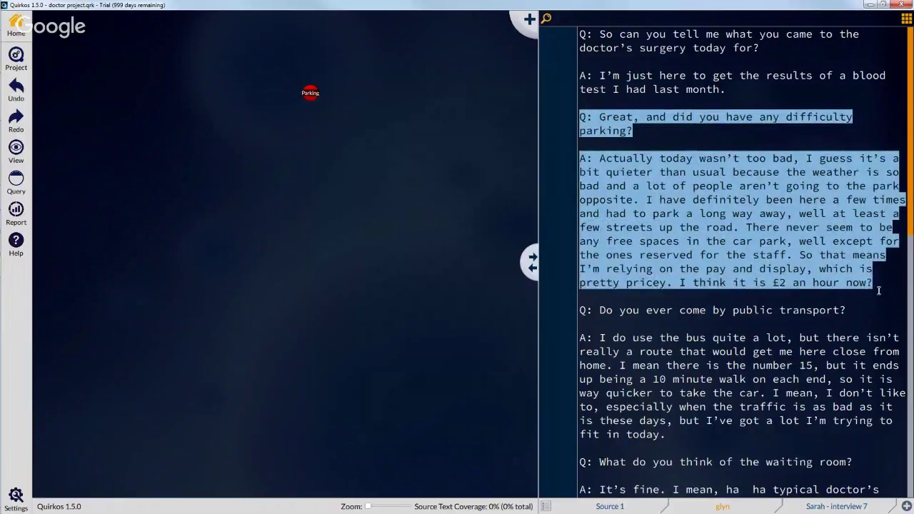
left_click_drag(841, 266, 308, 92)
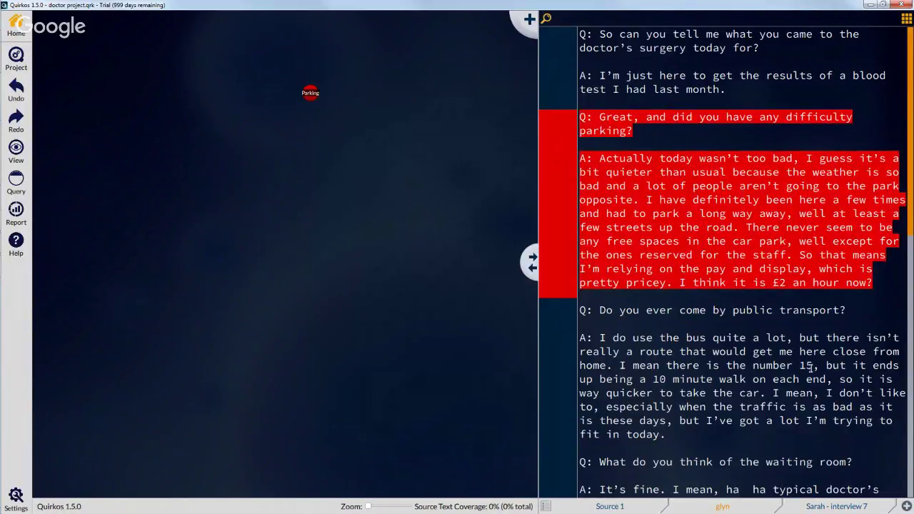
Read through the rest of the open interview beyond the passage coded to Parking
scroll(804, 329, "down", 1)
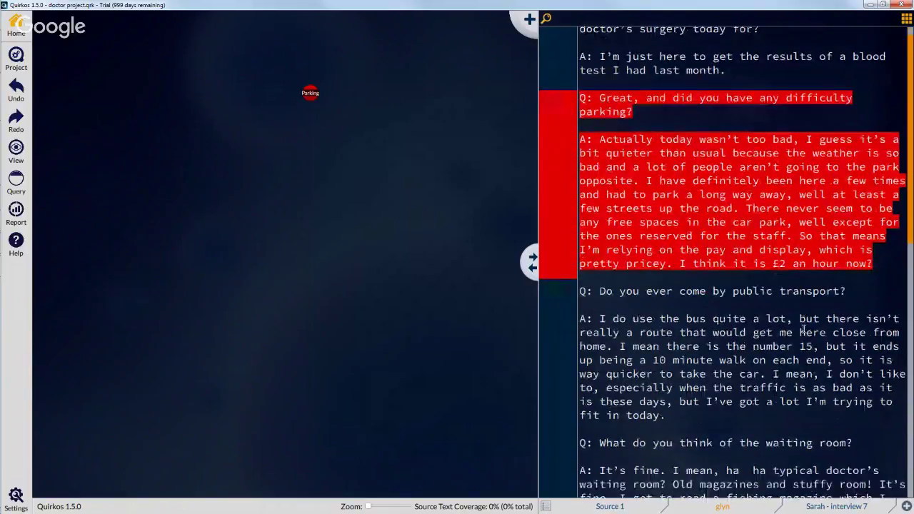
scroll(803, 330, "down", 5)
scroll(804, 327, "down", 4)
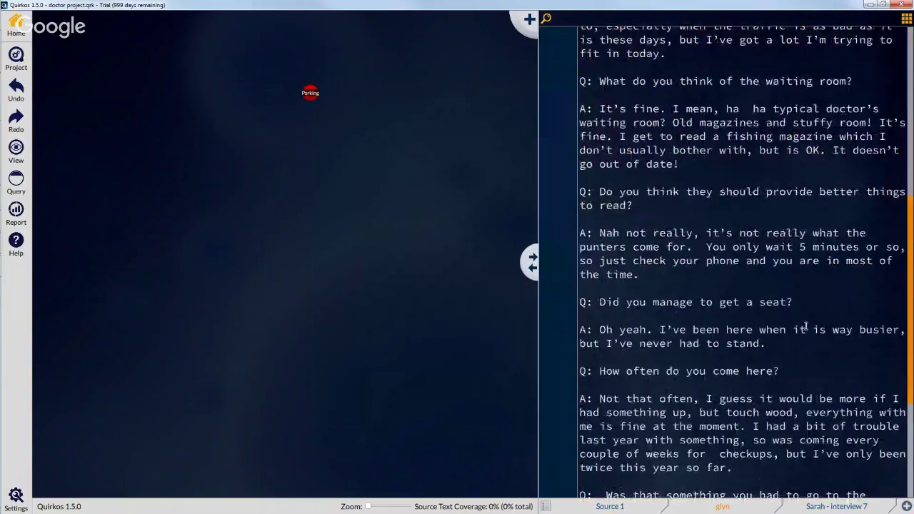
scroll(805, 327, "down", 4)
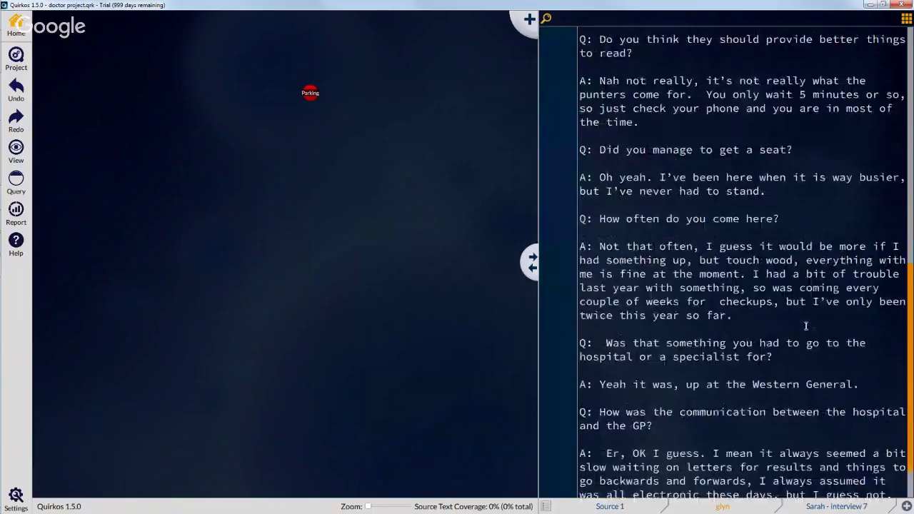
scroll(805, 326, "up", 1)
scroll(808, 326, "up", 5)
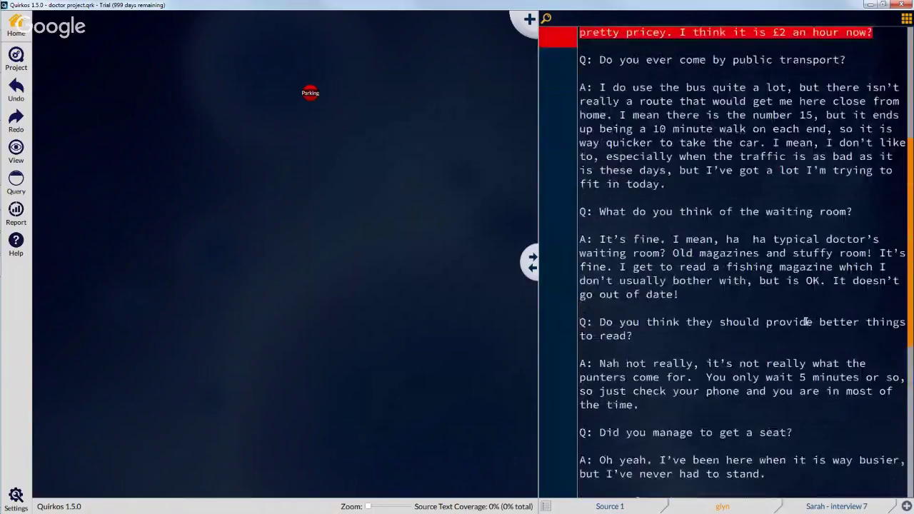
scroll(806, 322, "up", 4)
scroll(805, 316, "up", 2)
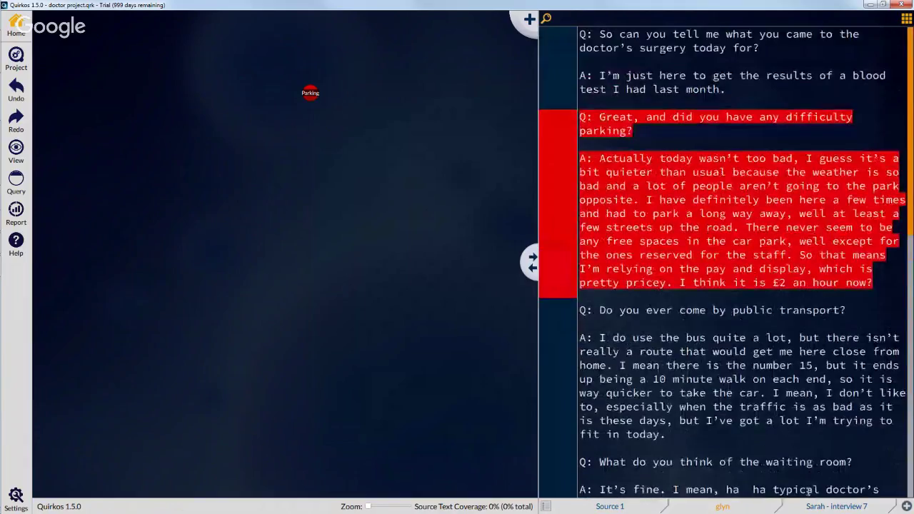
Code the "And how was parking?" question and its full answer in the interview 7 source to the Parking quirk
left_click(827, 506)
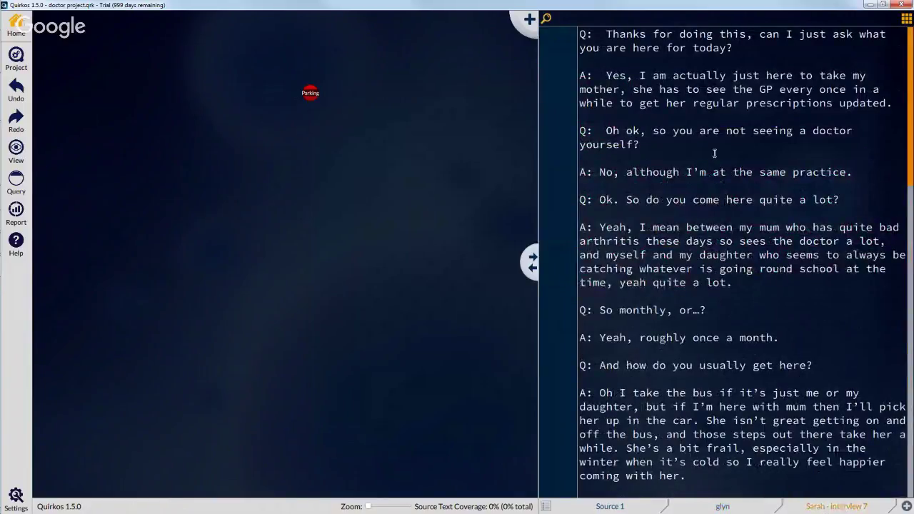
scroll(740, 278, "down", 1)
scroll(740, 278, "down", 2)
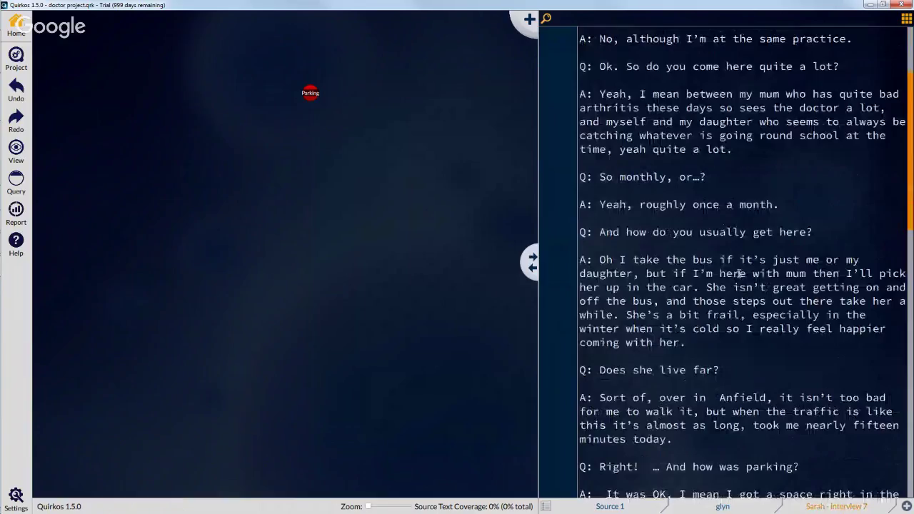
scroll(740, 275, "down", 1)
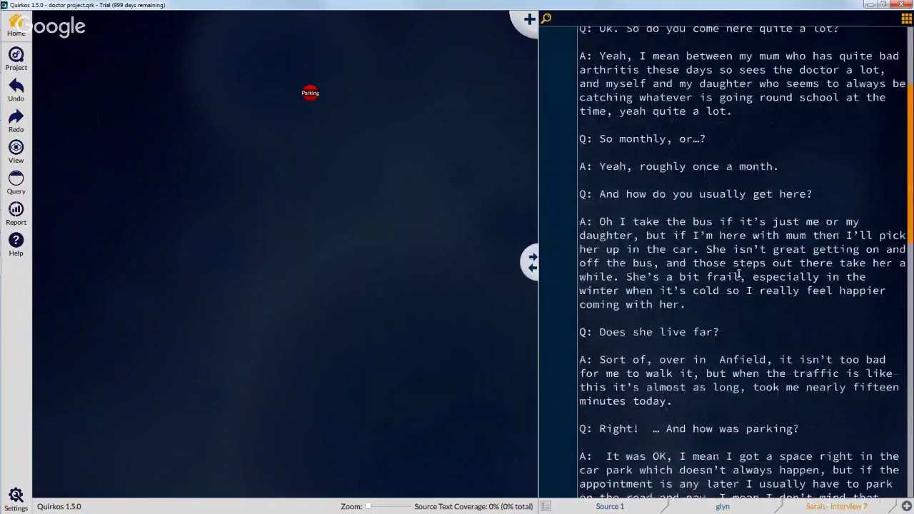
scroll(739, 276, "down", 2)
left_click_drag(580, 334, 829, 452)
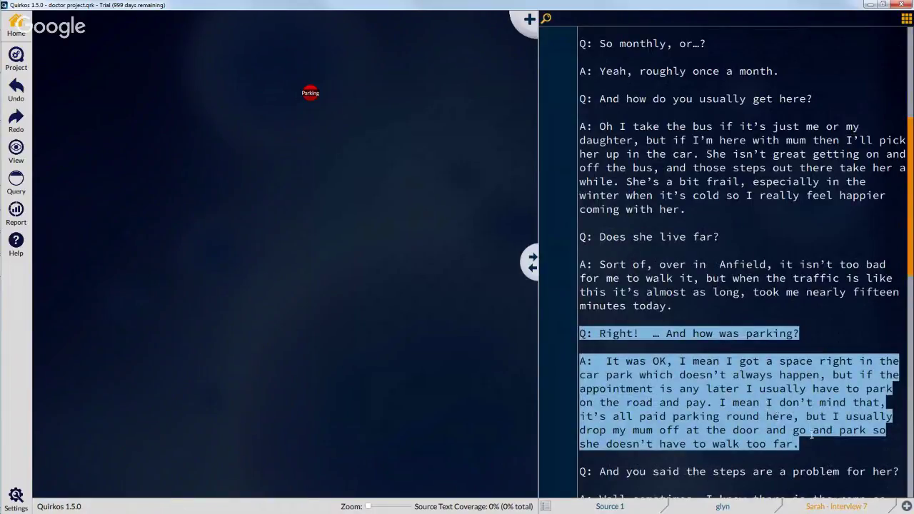
left_click_drag(811, 435, 307, 95)
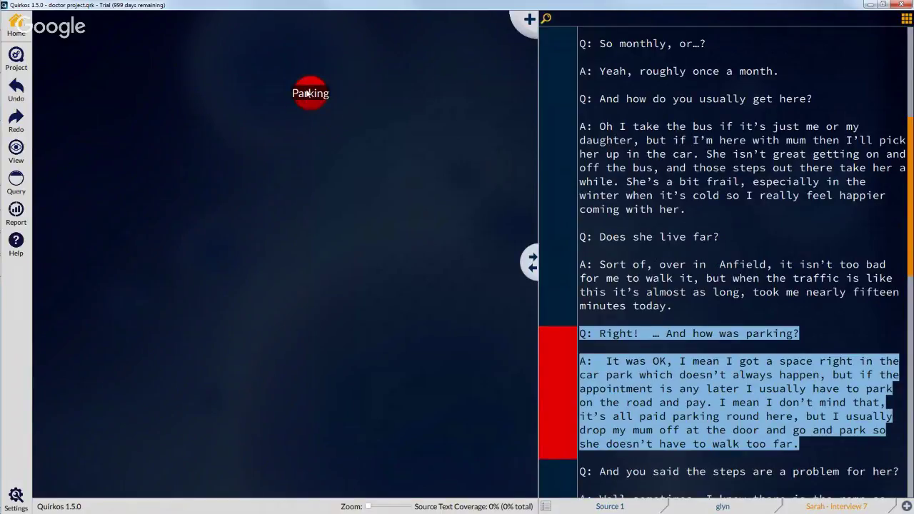
Open the overview of text coded to the Parking quirk and copy all of its highlights
mouse_move(307, 94)
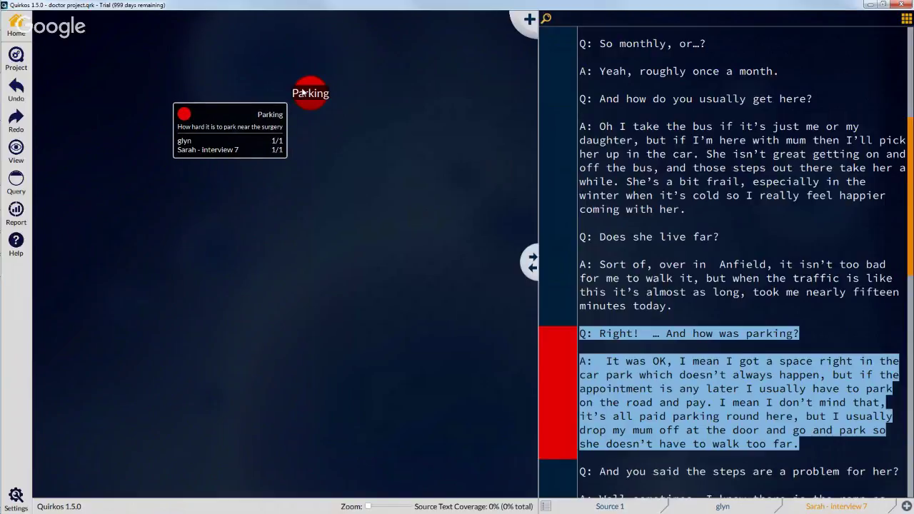
left_click(303, 93)
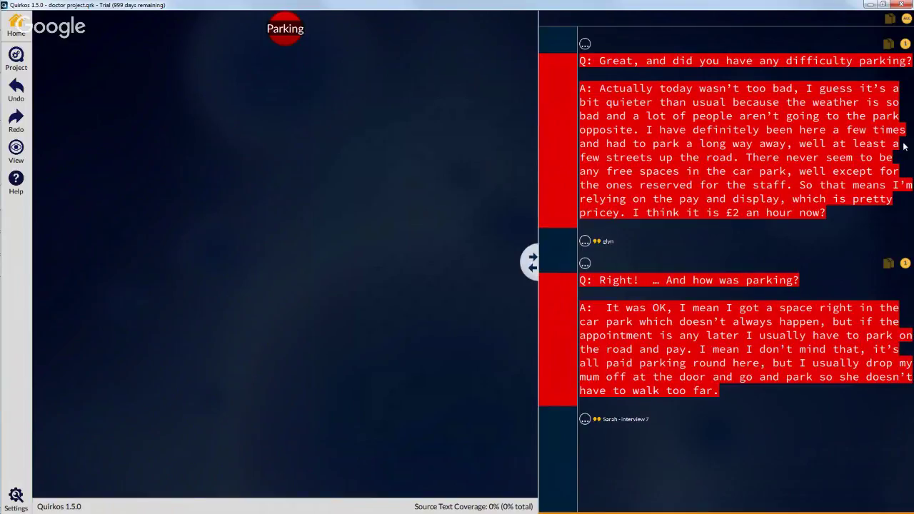
left_click(908, 23)
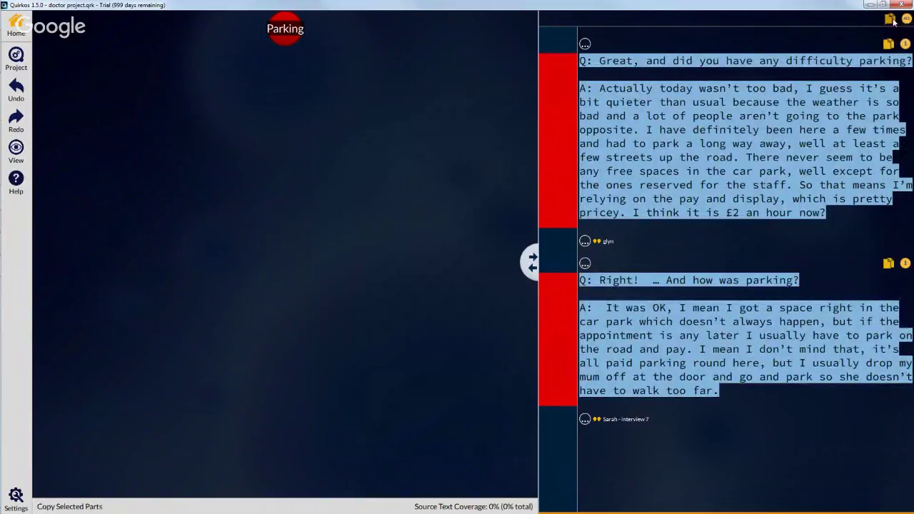
Switch to Word 2013 and paste the copied Parking quotes into a new document
mouse_move(6, 82)
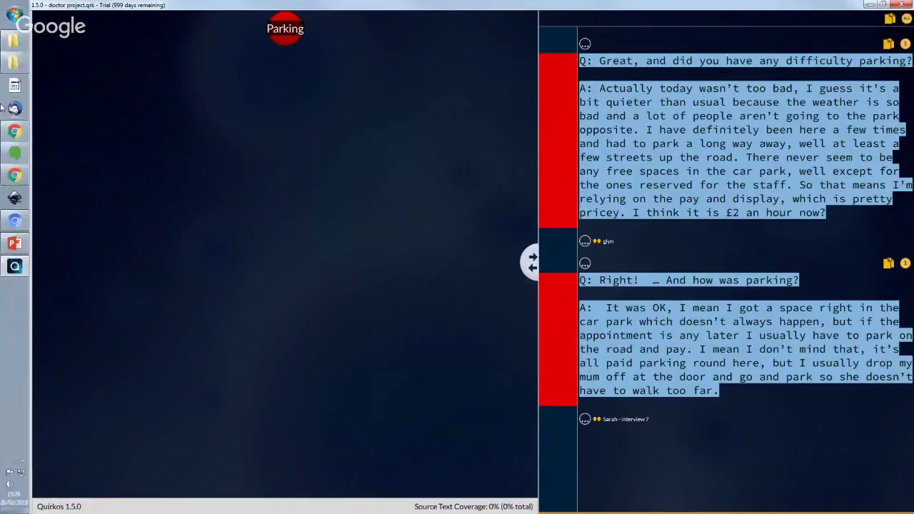
left_click(6, 7)
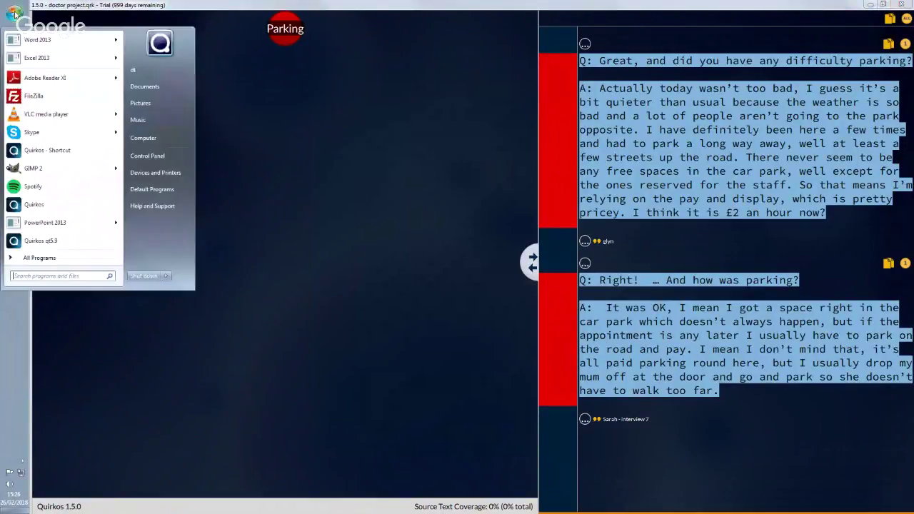
left_click(37, 43)
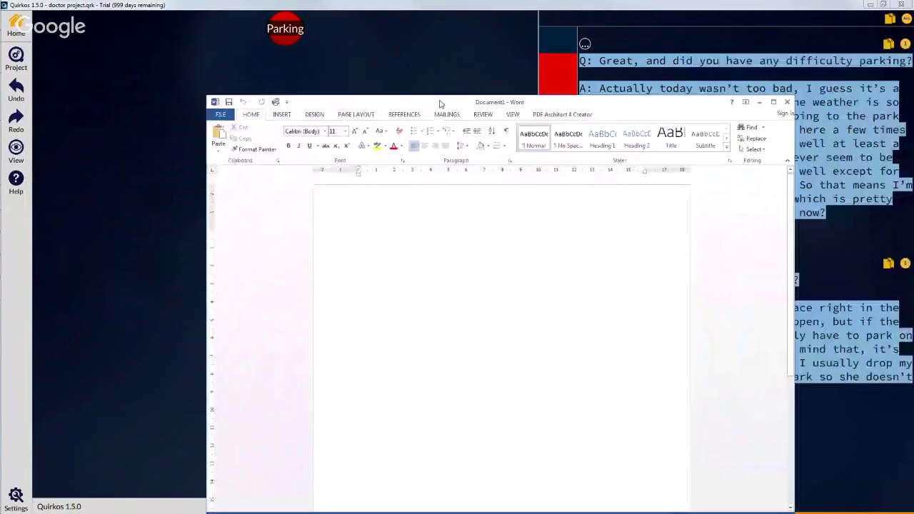
key("ctrl+v")
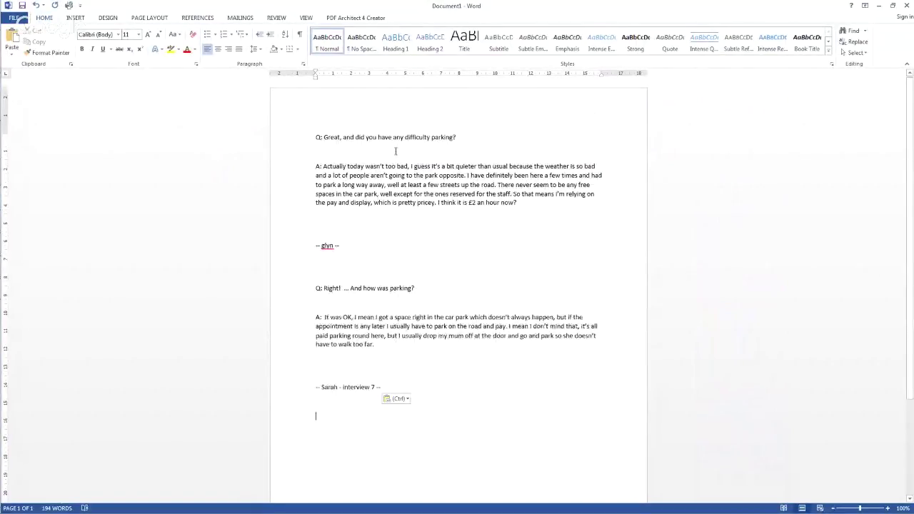
Check the source labels under both pasted quotes, then return to the quirk canvas in Quirkos
triple_click(397, 386)
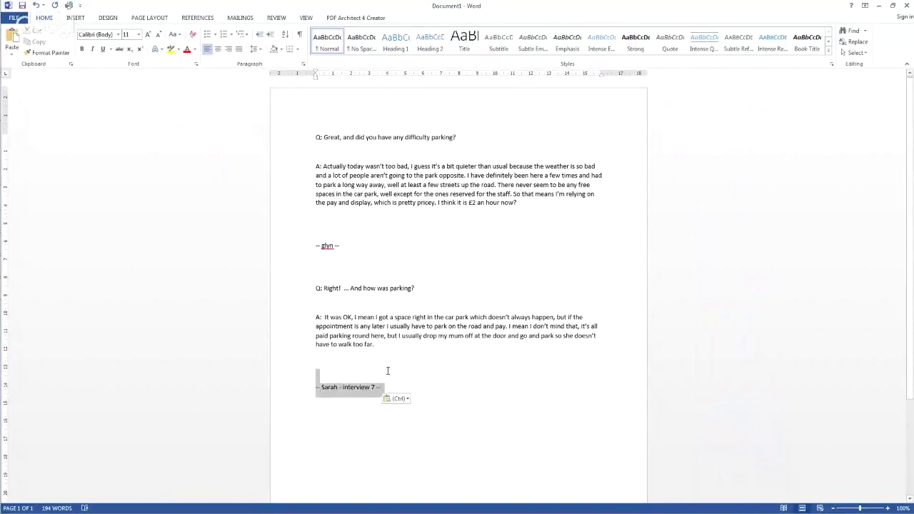
left_click_drag(352, 255, 346, 229)
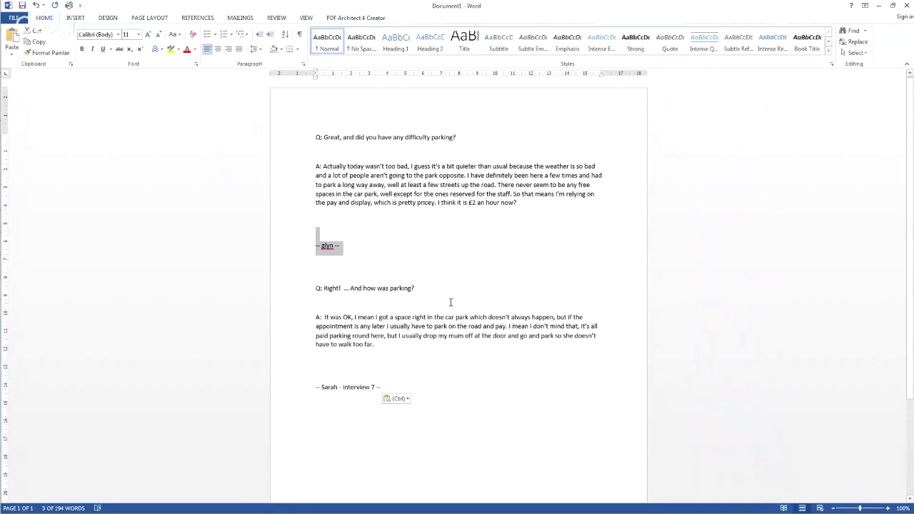
left_click(879, 7)
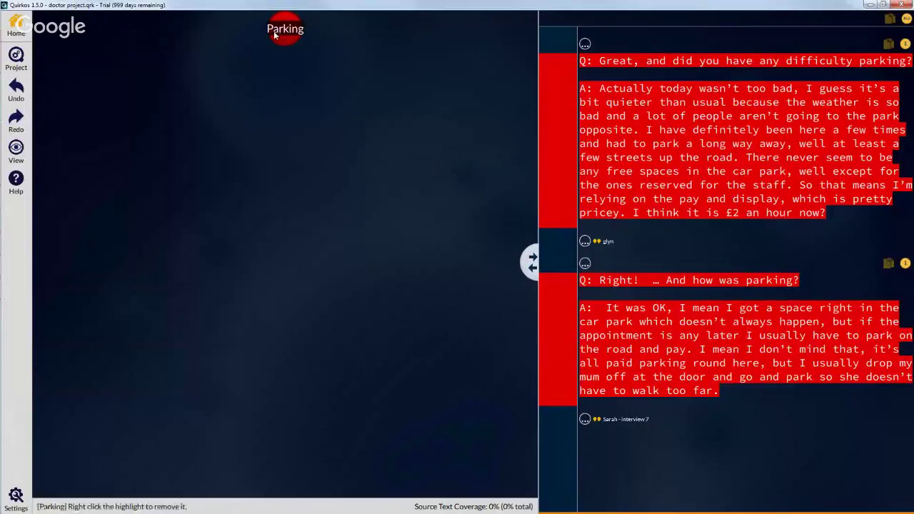
left_click(22, 26)
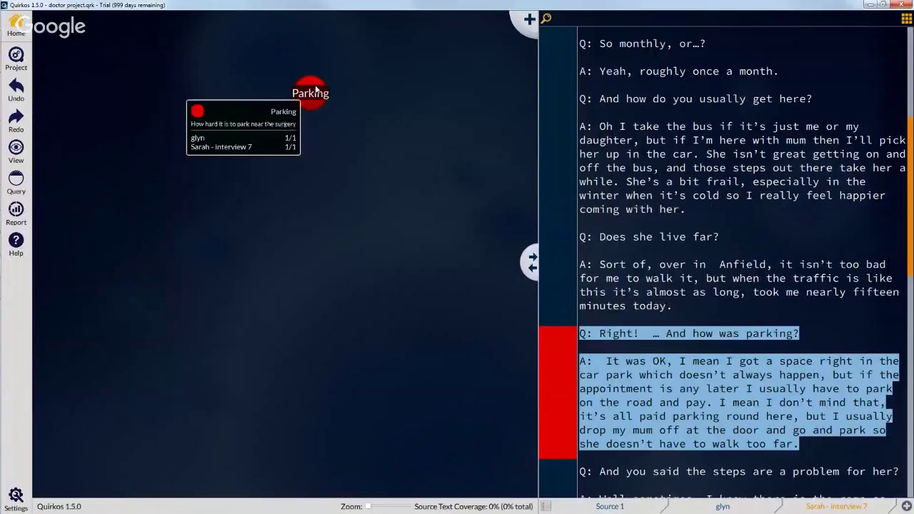
Create a new quirk titled "Public Transport" and save it
left_click(531, 21)
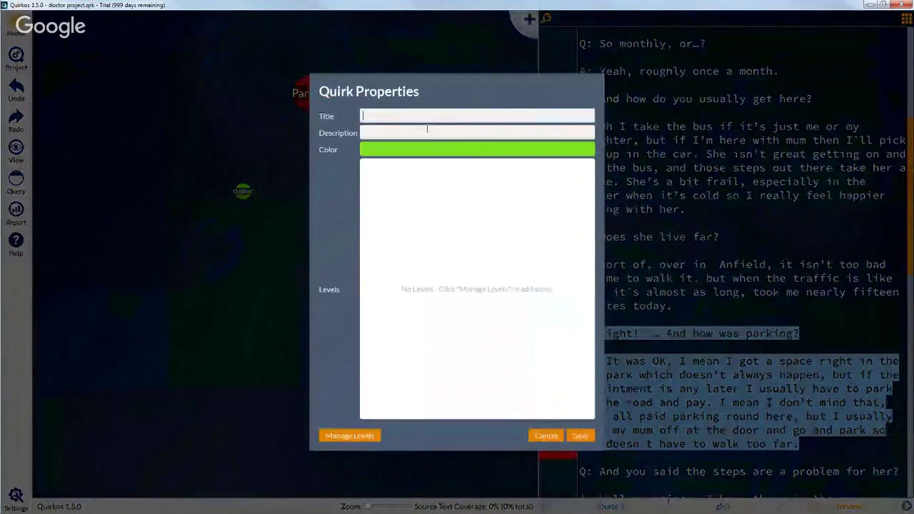
type("Buese")
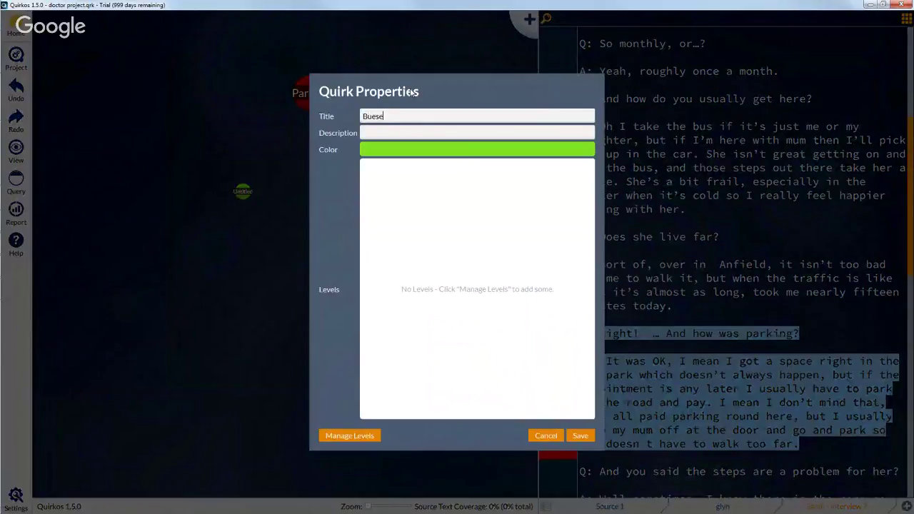
key("BackSpace")
key("BackSpace")
key("BackSpace")
key("BackSpace")
key("BackSpace")
type("Public Transport")
left_click(580, 436)
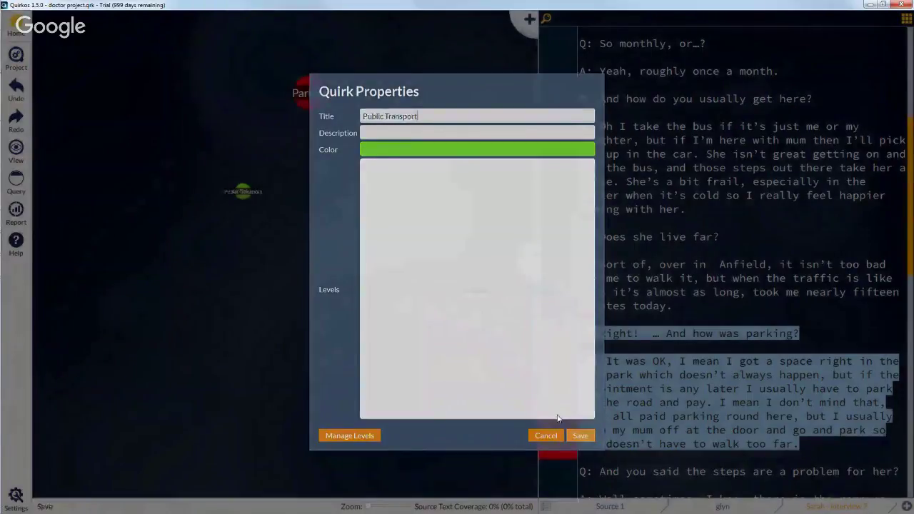
Code the "And how do you usually get here?" question and its full answer to the Public Transport quirk
left_click(738, 222)
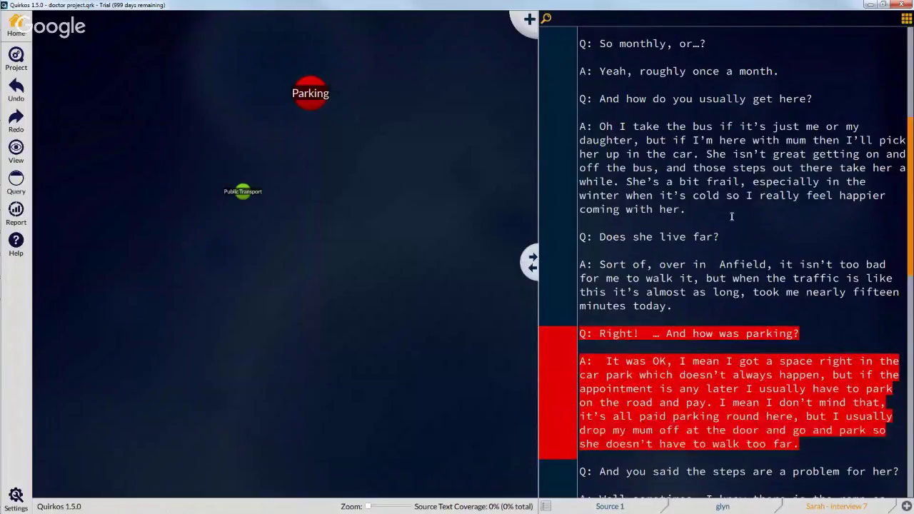
scroll(732, 216, "up", 2)
scroll(732, 215, "up", 2)
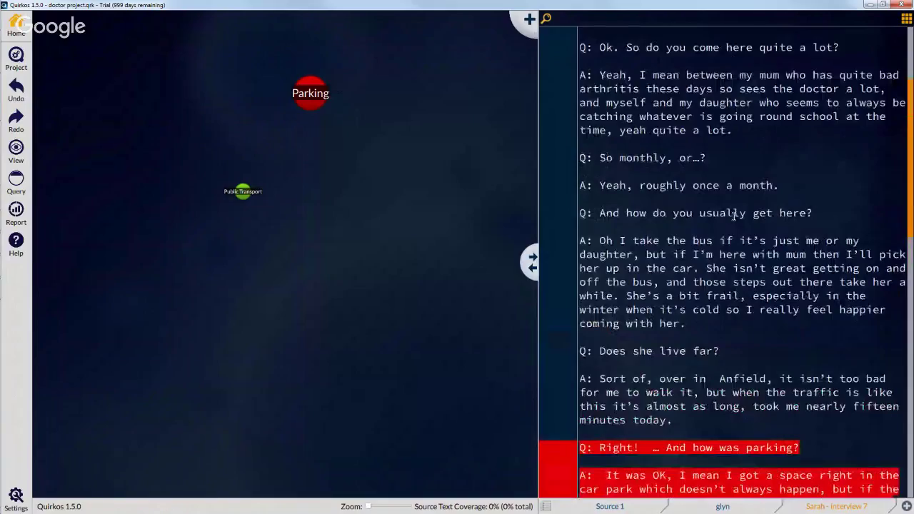
scroll(733, 216, "up", 2)
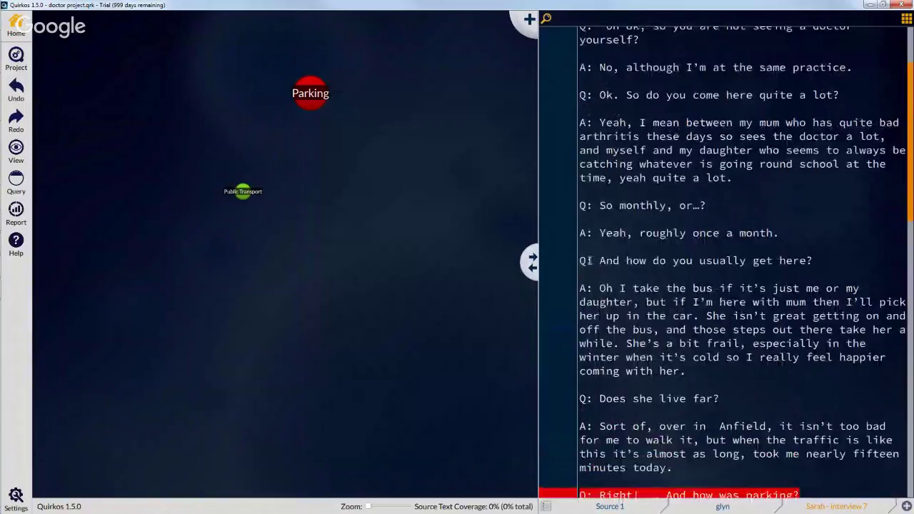
left_click_drag(580, 261, 247, 191)
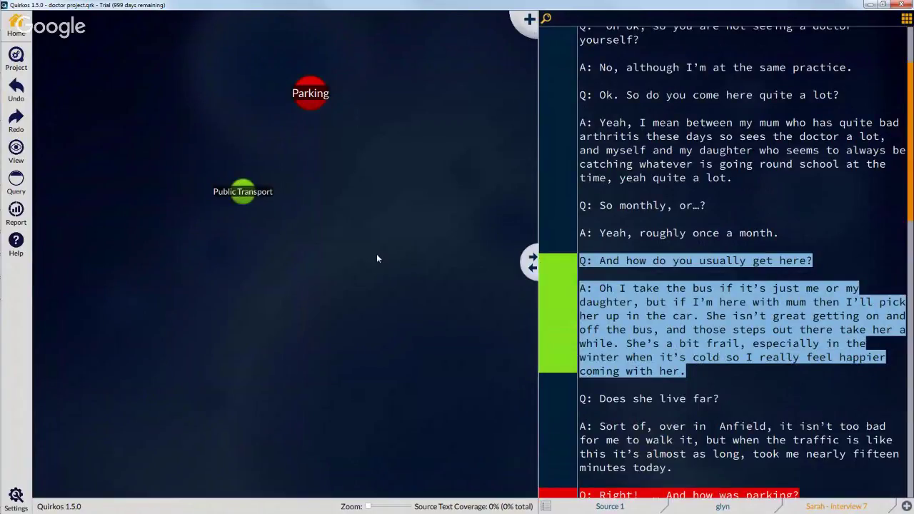
left_click(694, 288)
left_click_drag(694, 288, 712, 290)
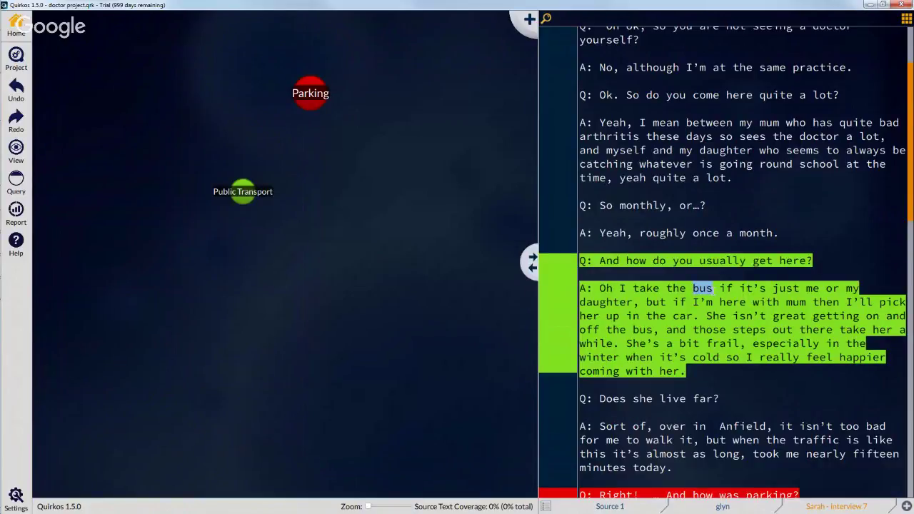
left_click(713, 290)
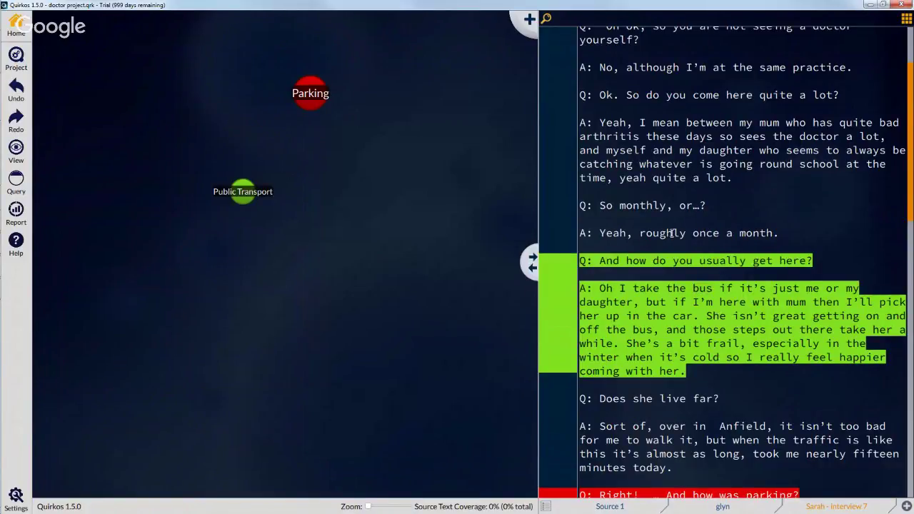
Create a new quirk titled "Bus" and save it
left_click(529, 21)
type("Bus")
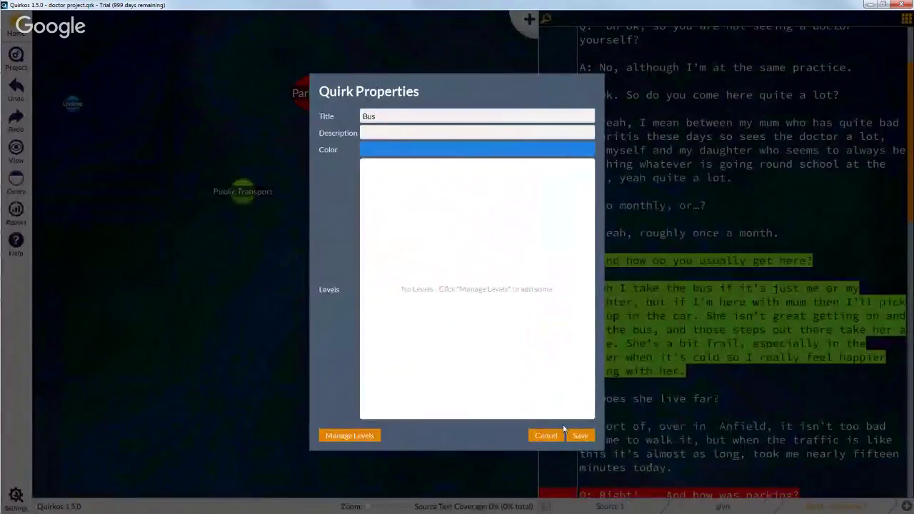
left_click(590, 438)
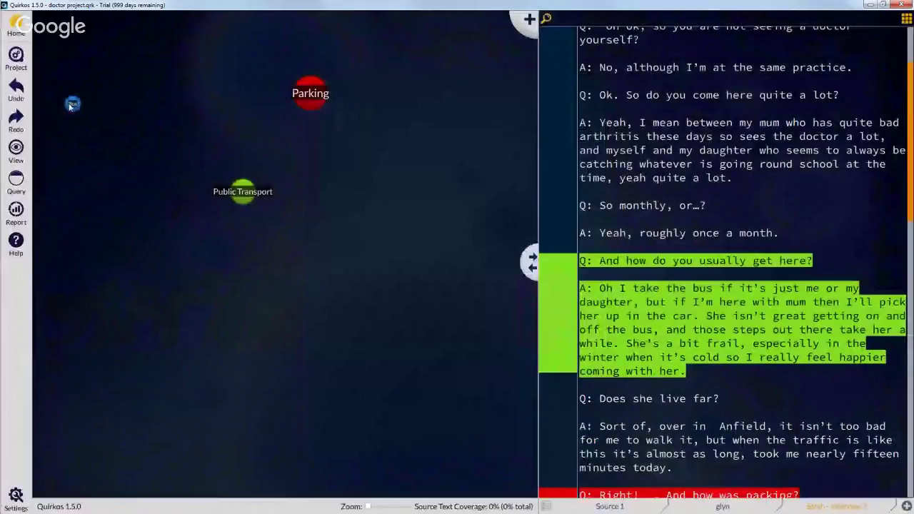
Move the Bus quirk onto Public Transport to make it a subcategory of that quirk
left_click_drag(71, 105, 194, 97)
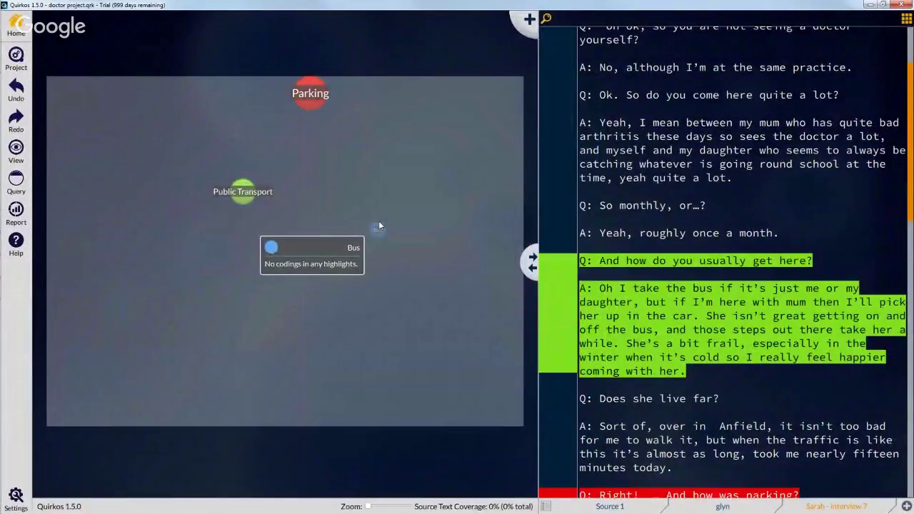
left_click_drag(379, 226, 243, 183)
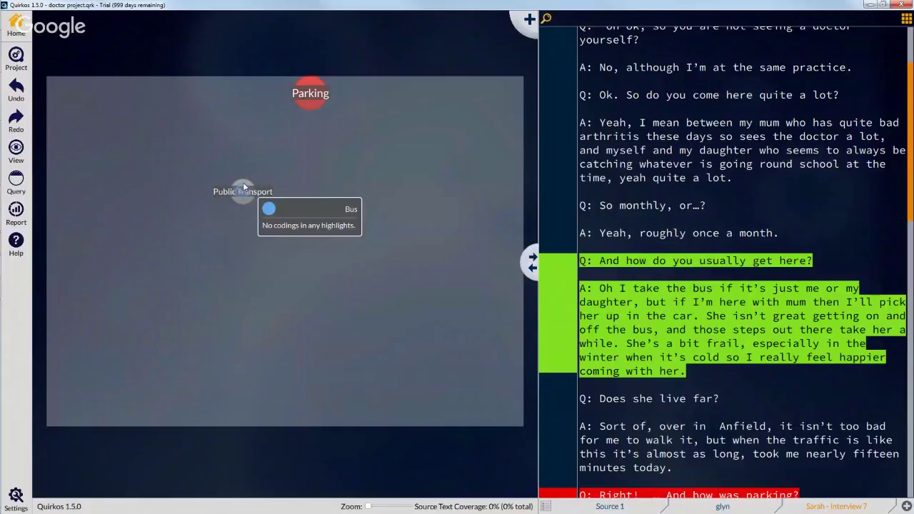
left_click_drag(243, 183, 243, 183)
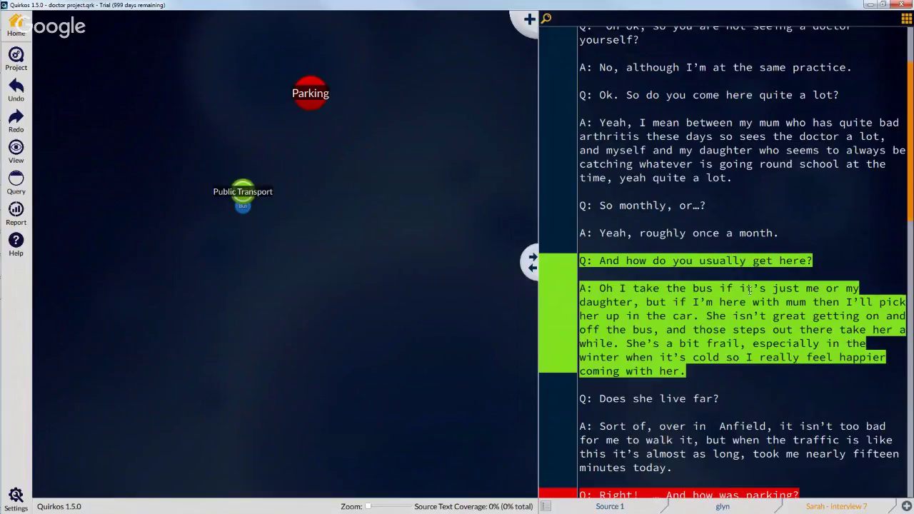
Code the passage from "Oh I take the bus" to "those steps out there take her a while." to the Bus quirk
left_click_drag(598, 288, 654, 329)
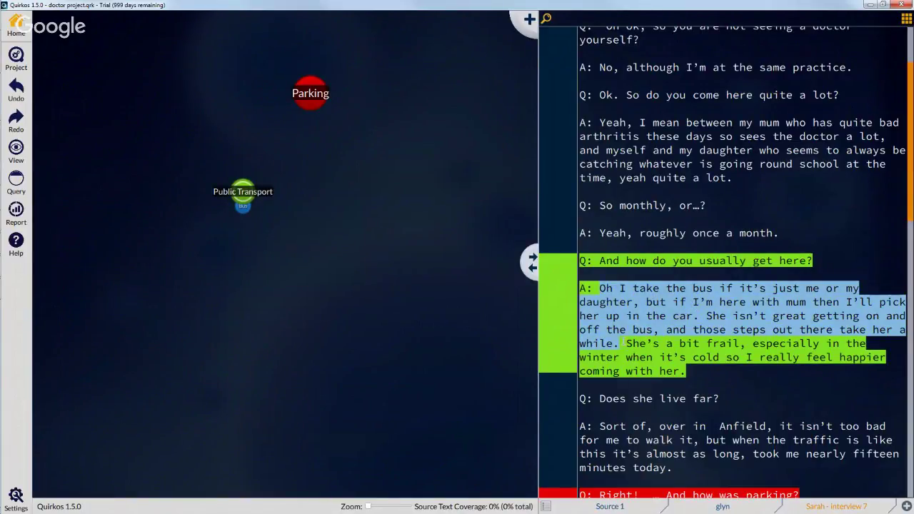
left_click_drag(707, 308, 246, 218)
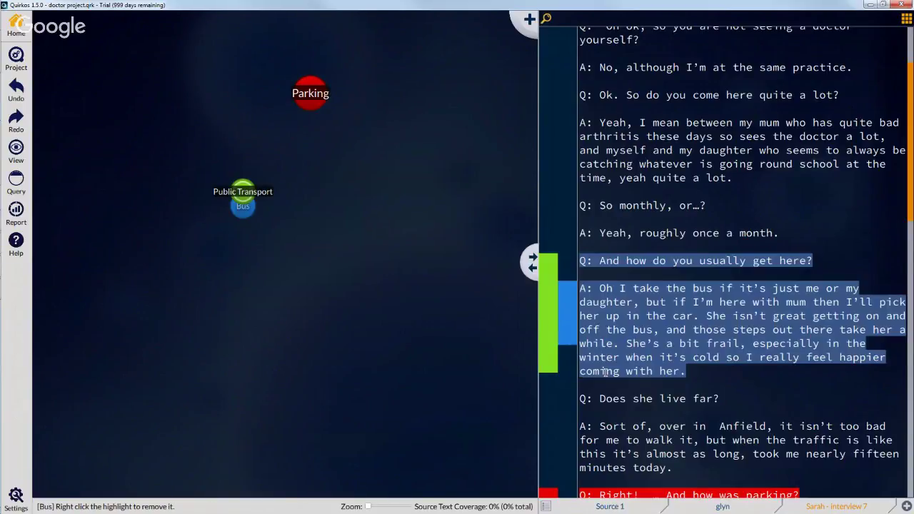
scroll(708, 332, "up", 1)
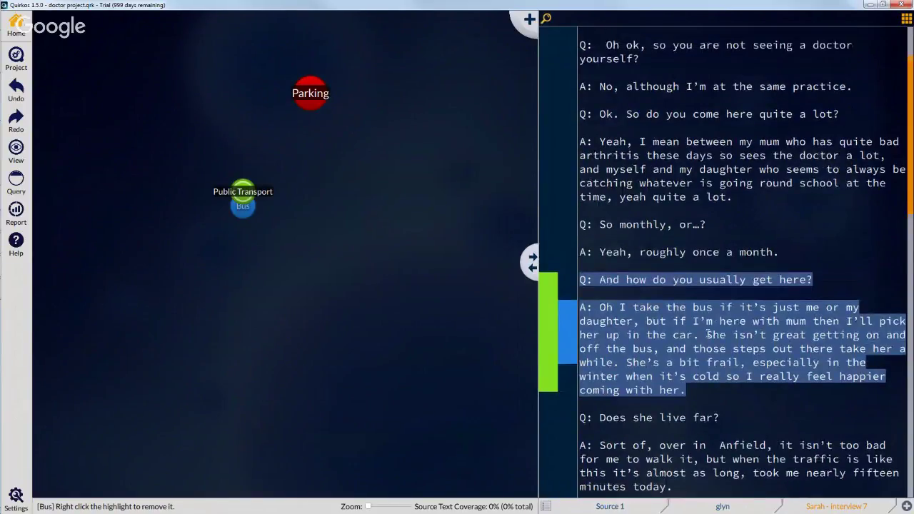
scroll(708, 334, "up", 3)
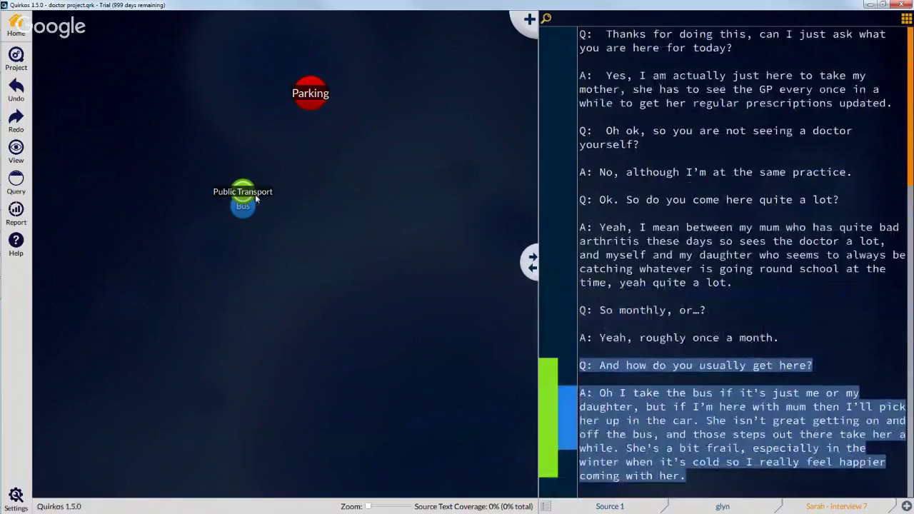
Create a new quirk titled "Train" and make it a subcategory of Public Transport
left_click(527, 22)
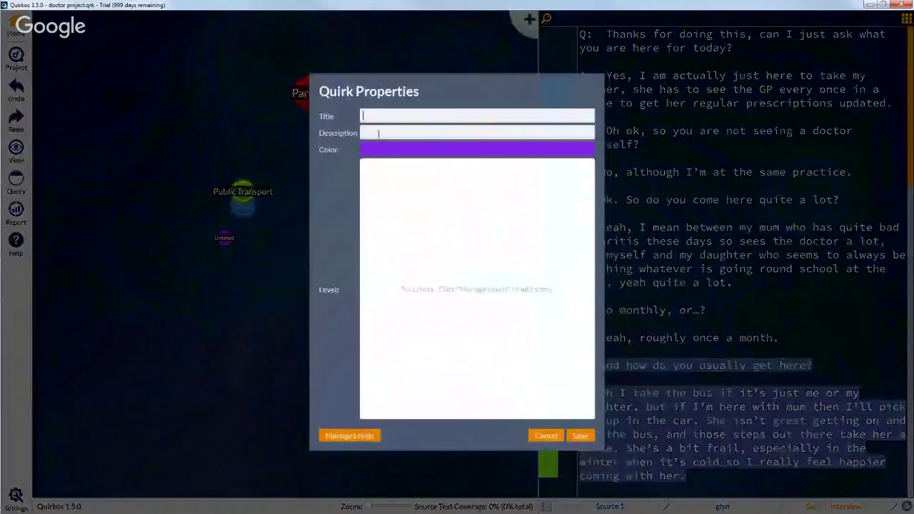
type("Train")
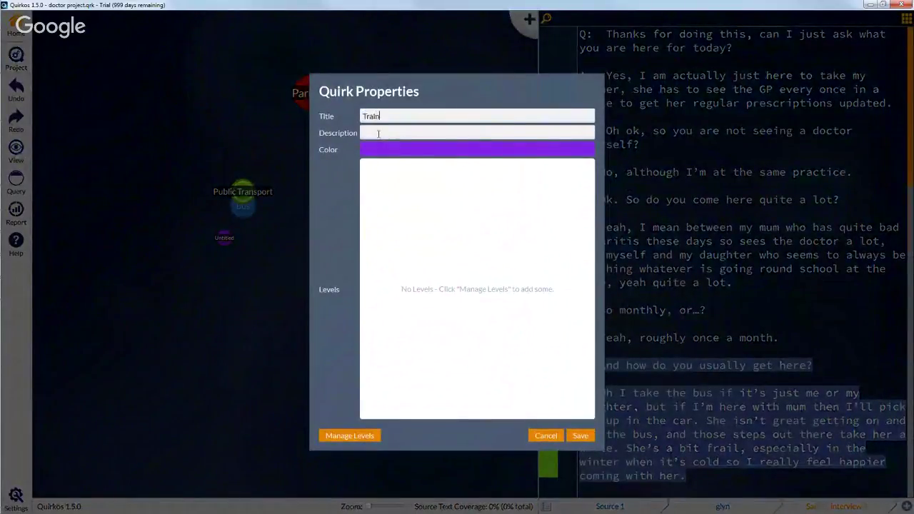
left_click(580, 436)
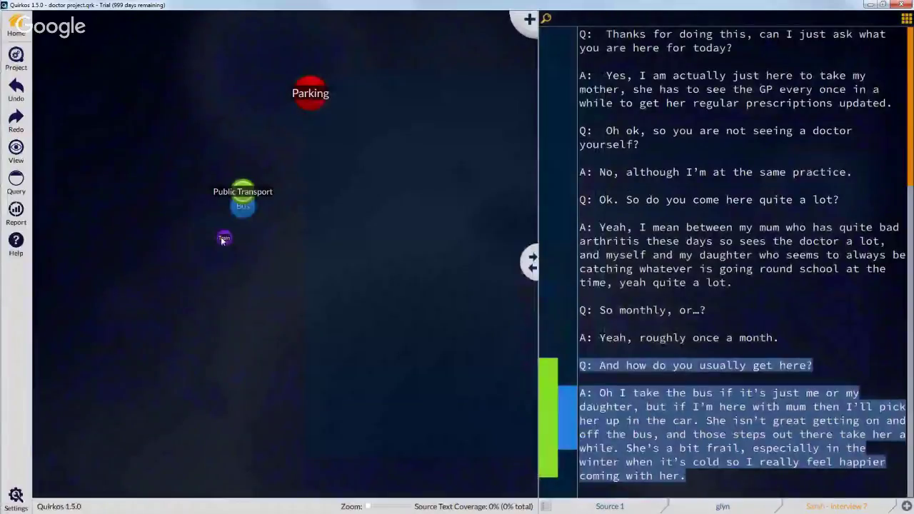
left_click_drag(223, 237, 246, 193)
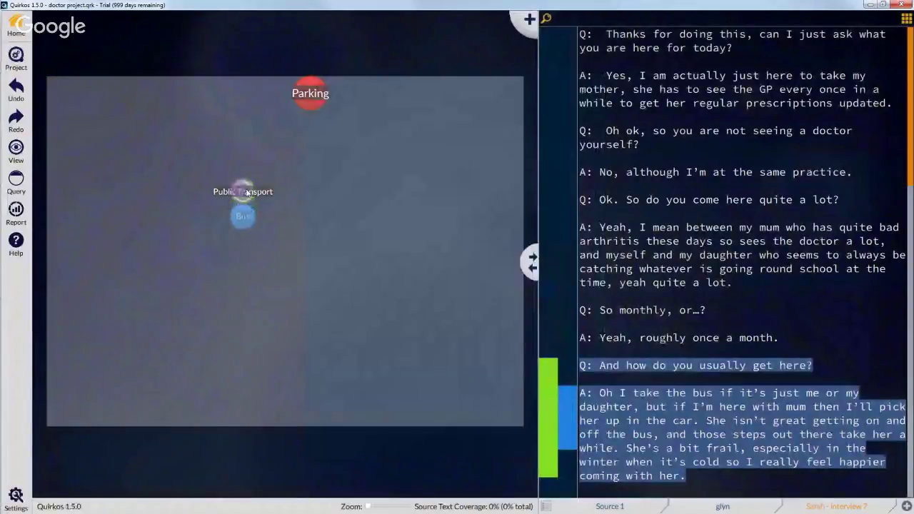
Create a new quirk titled "Local" and make it a subcategory of the Bus quirk
left_click(529, 20)
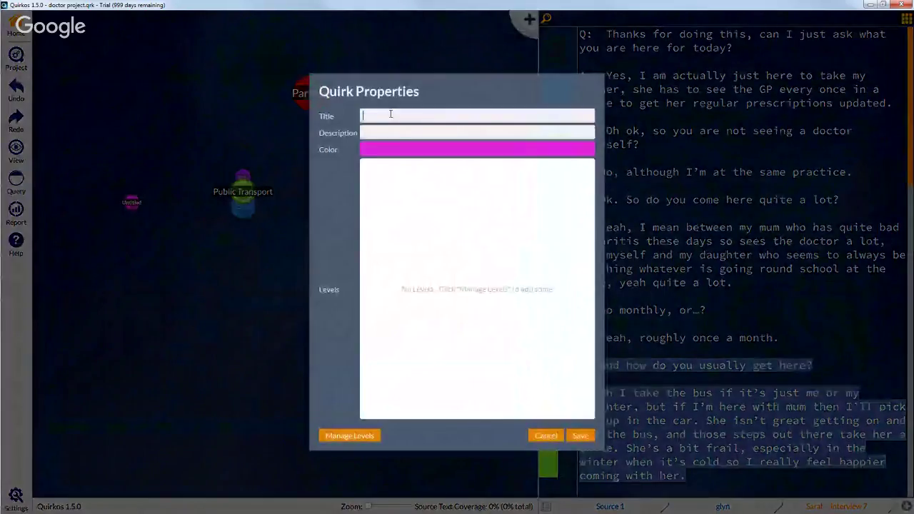
type("Local")
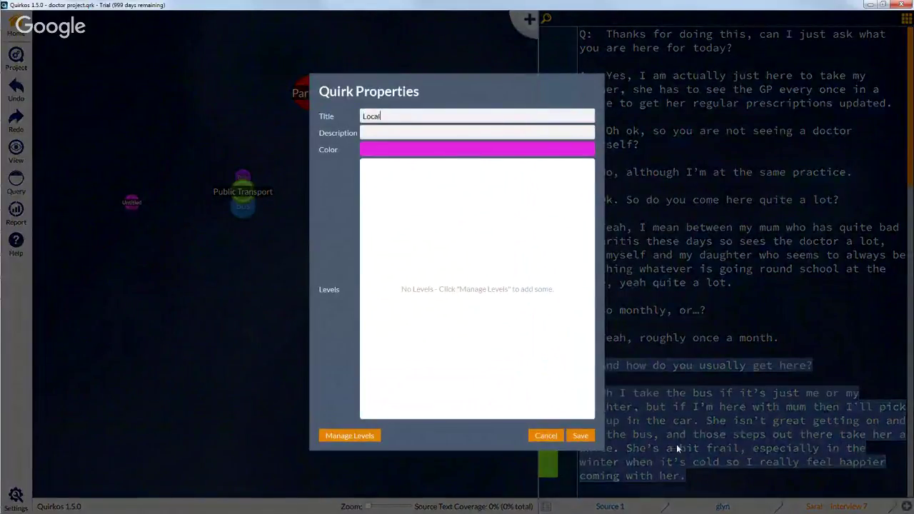
left_click(584, 437)
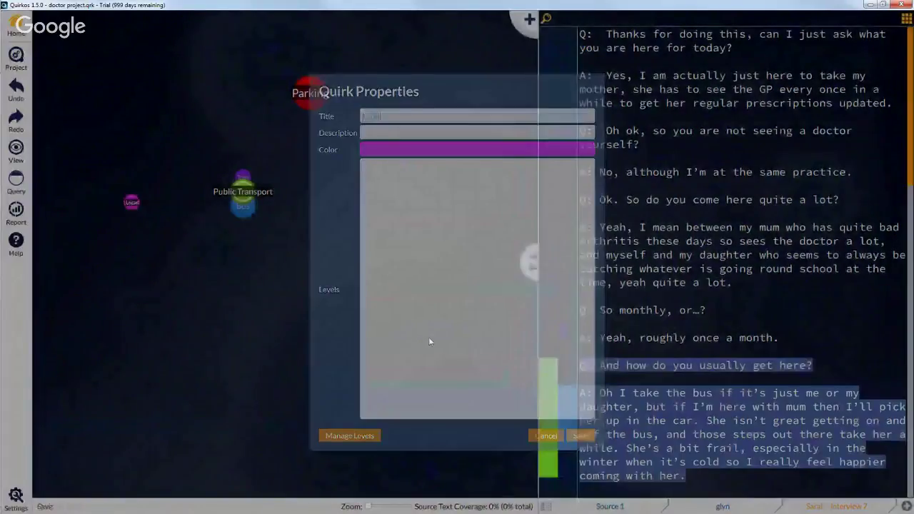
left_click_drag(132, 201, 253, 217)
left_click_drag(125, 205, 247, 216)
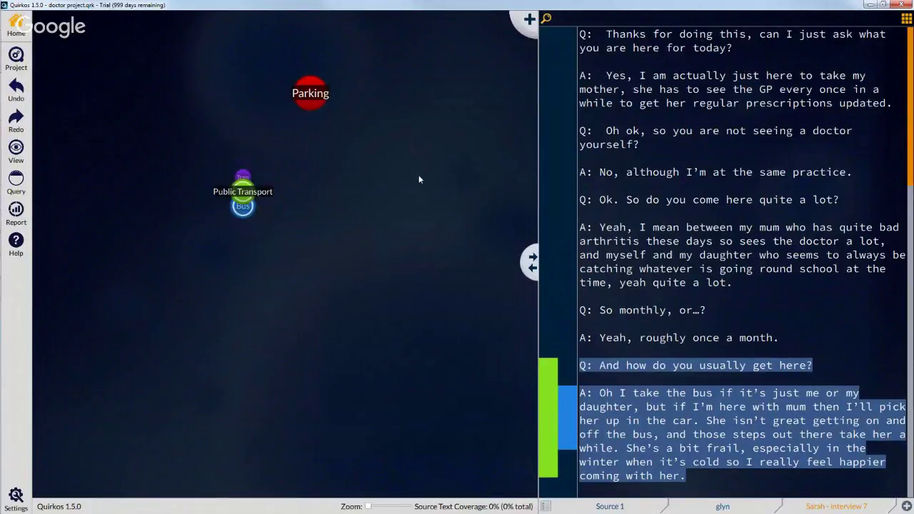
Code the passage from "but if I'm here with mum" to "off the bus," to the Local quirk
left_click_drag(755, 289, 698, 207)
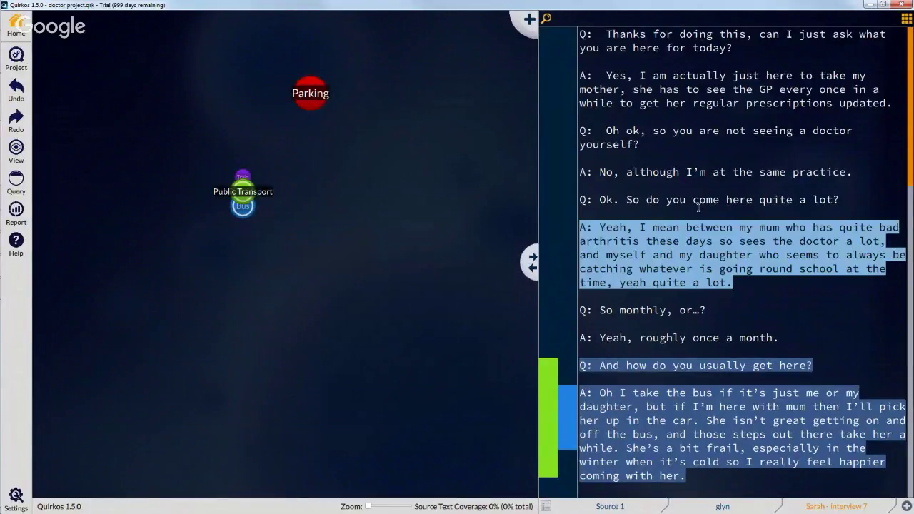
left_click(699, 207)
left_click_drag(859, 174, 837, 153)
left_click(726, 366)
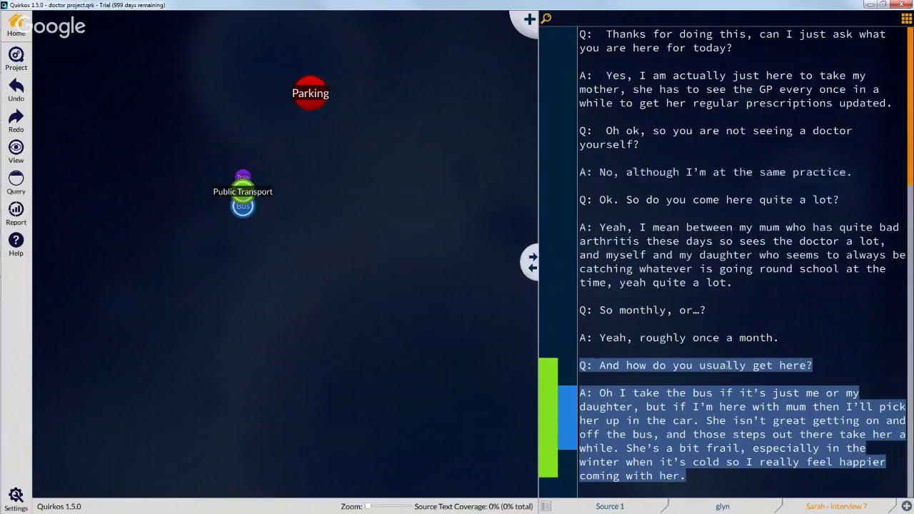
left_click_drag(660, 437, 247, 244)
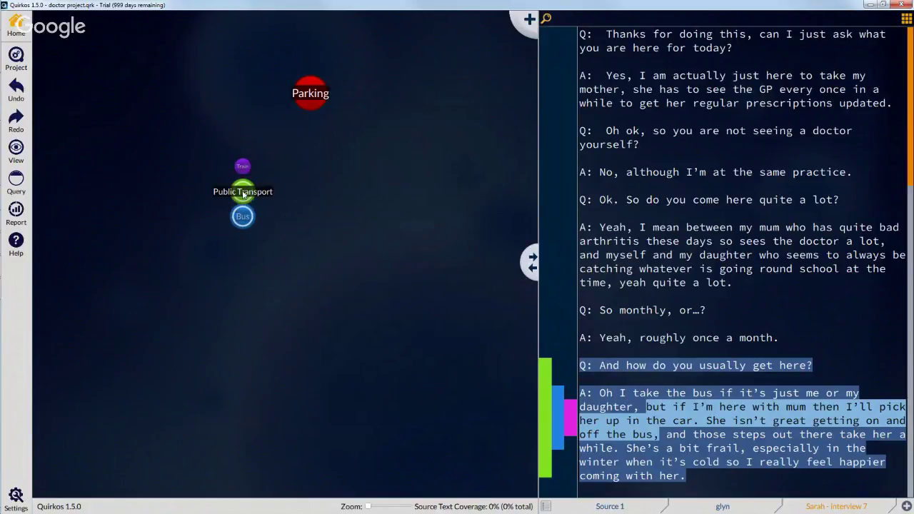
Reposition the Public Transport group and the Parking quirk farther apart on the canvas
left_click_drag(242, 194, 221, 194)
left_click_drag(322, 104, 416, 173)
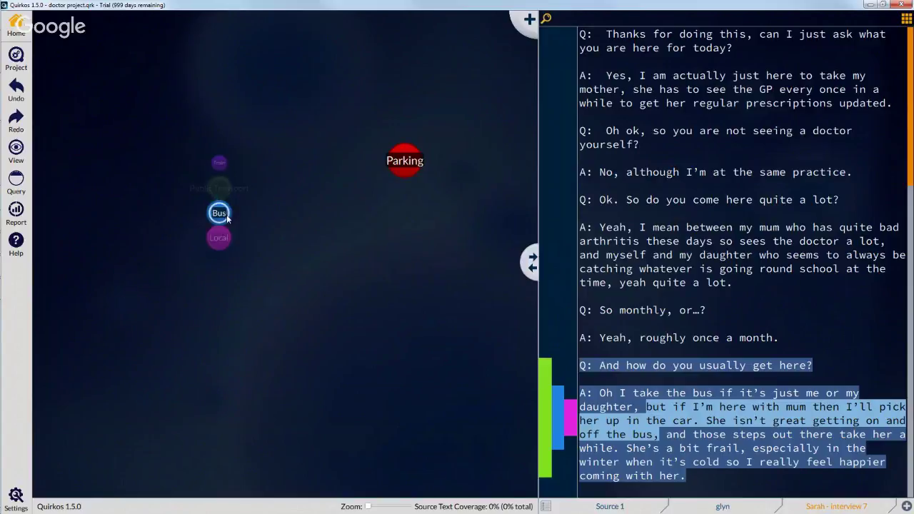
Detach the Bus quirk with its Local subcategory from Public Transport and place it back as a subcategory of Public Transport
mouse_move(221, 214)
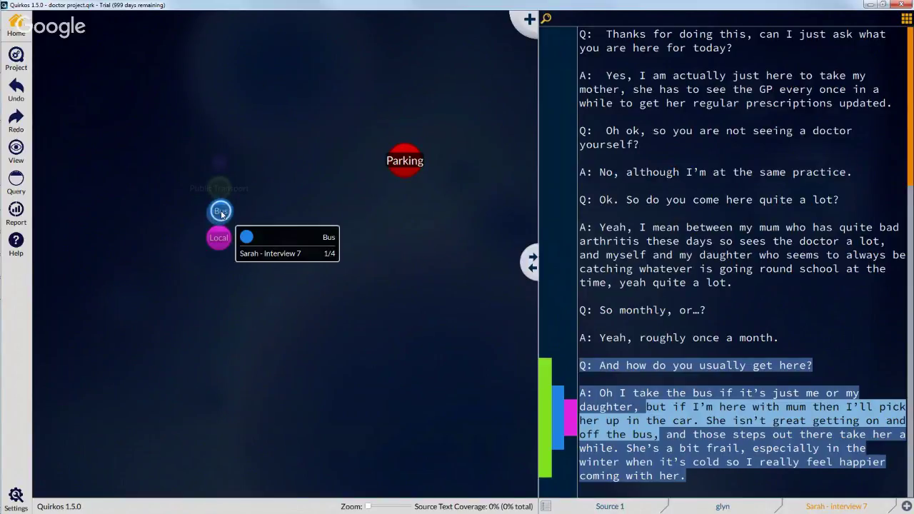
left_click_drag(222, 214, 357, 215)
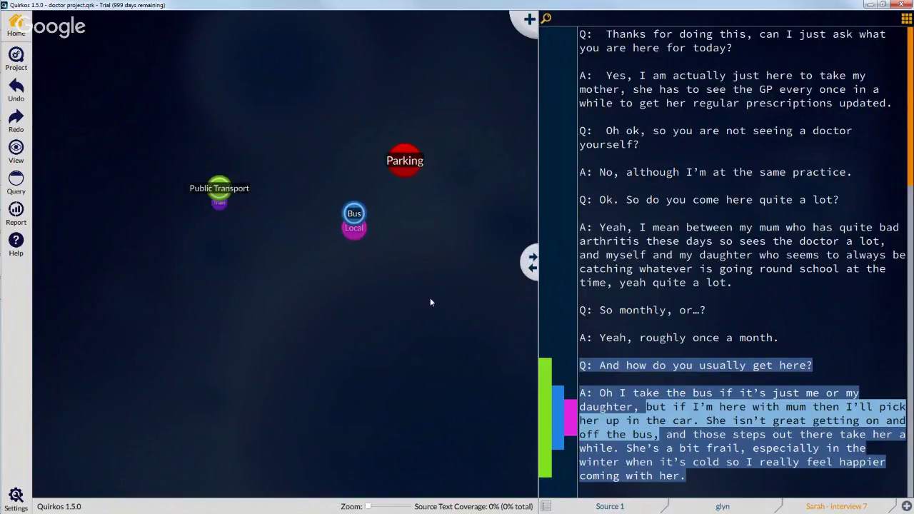
left_click_drag(354, 212, 229, 188)
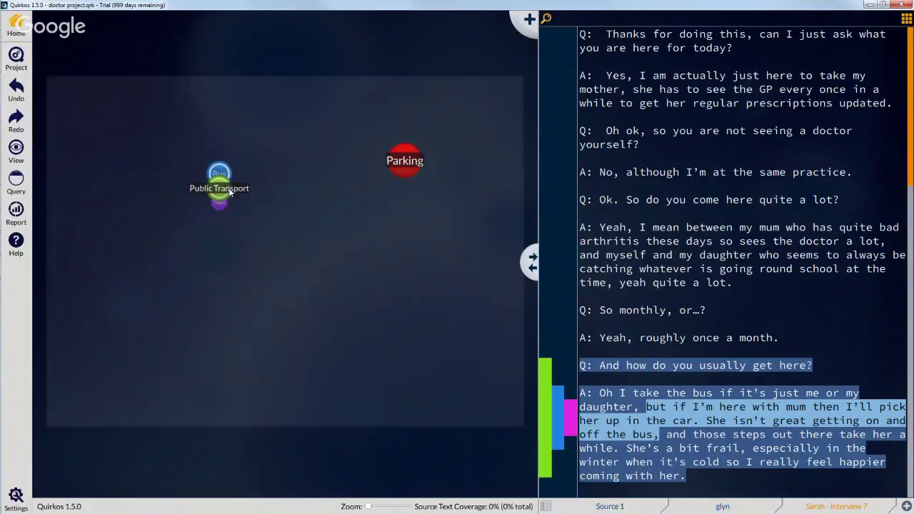
left_click(218, 162)
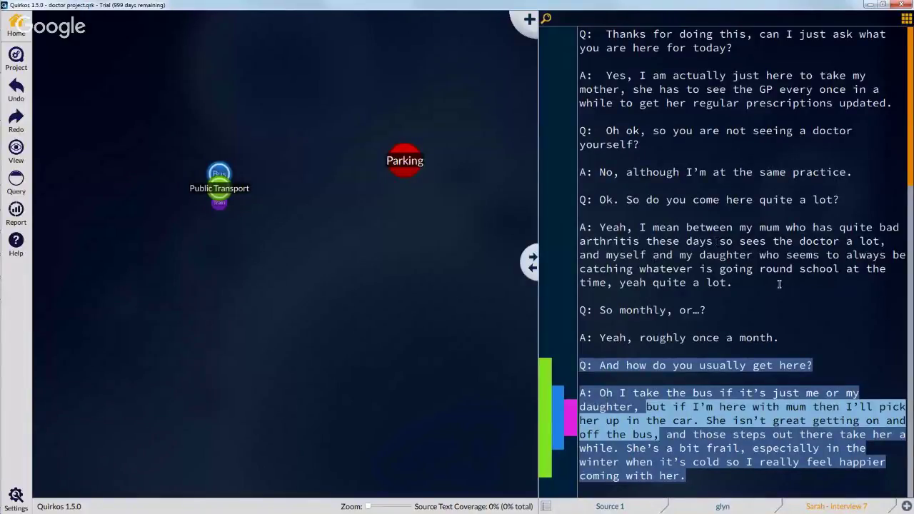
Create a new quirk titled "Relatives" and save it
left_click(529, 22)
type("Relati")
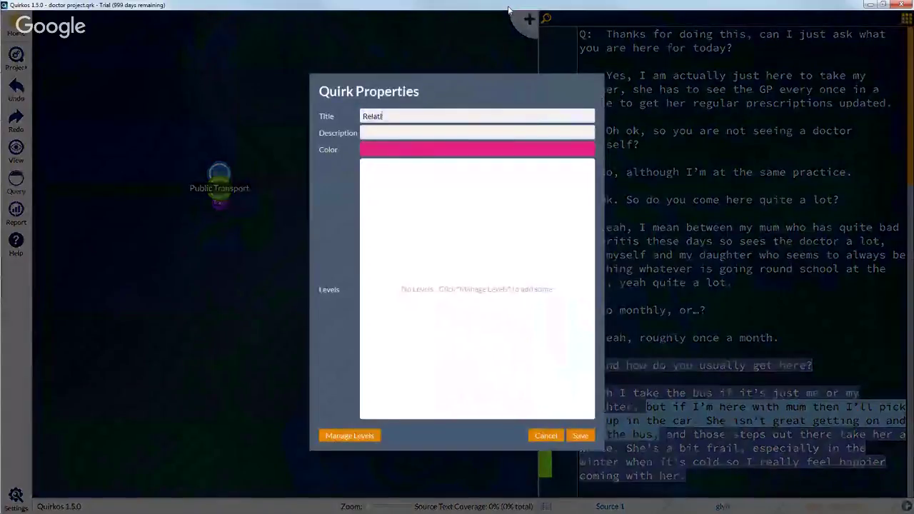
type("ves")
key("Return")
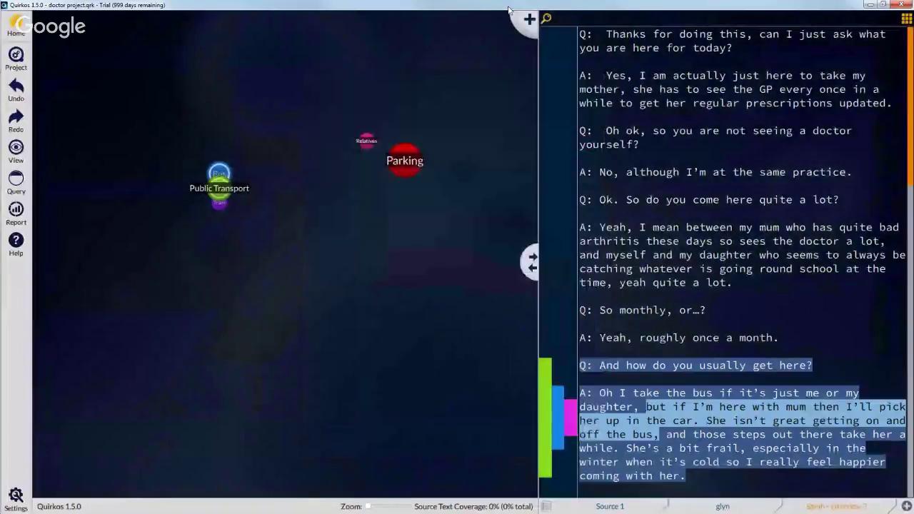
Code the "So do you come here quite a lot?" question and its answer to Relatives, and move that quirk below Parking
left_click(757, 286)
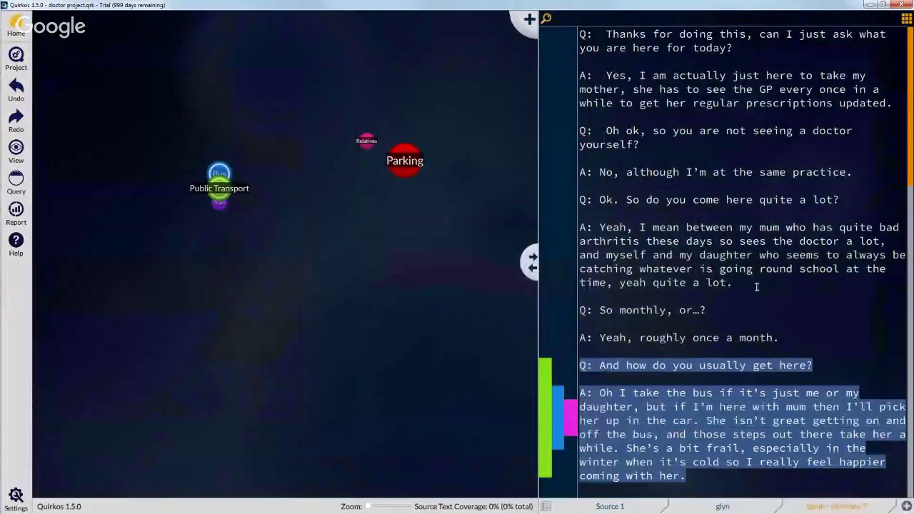
left_click_drag(756, 286, 366, 139)
left_click(729, 274)
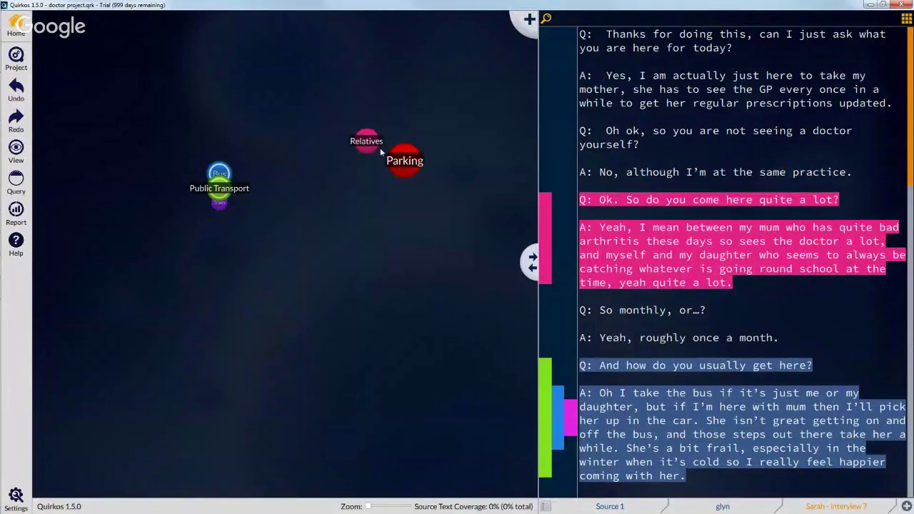
left_click_drag(368, 143, 322, 250)
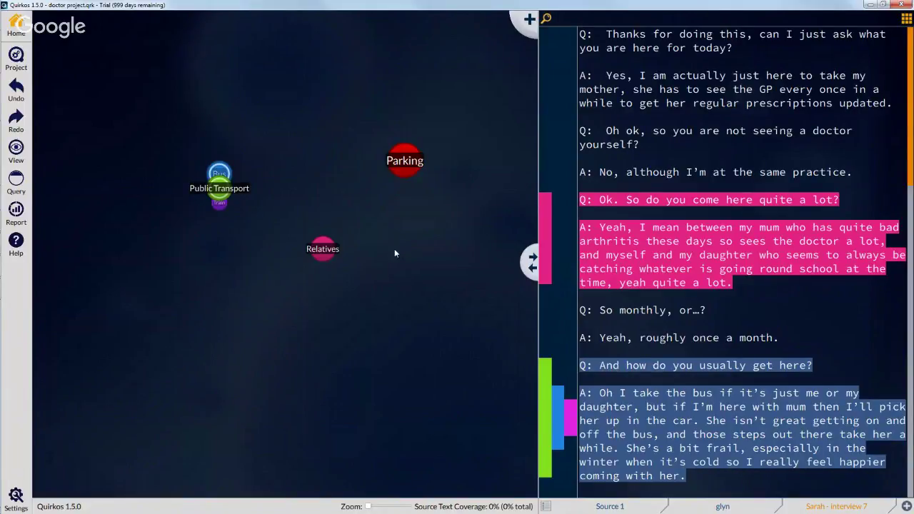
Create a new quirk titled "Difficulties" and code the "And you said the steps are a problem for her?" question and its answer to it
scroll(694, 271, "down", 5)
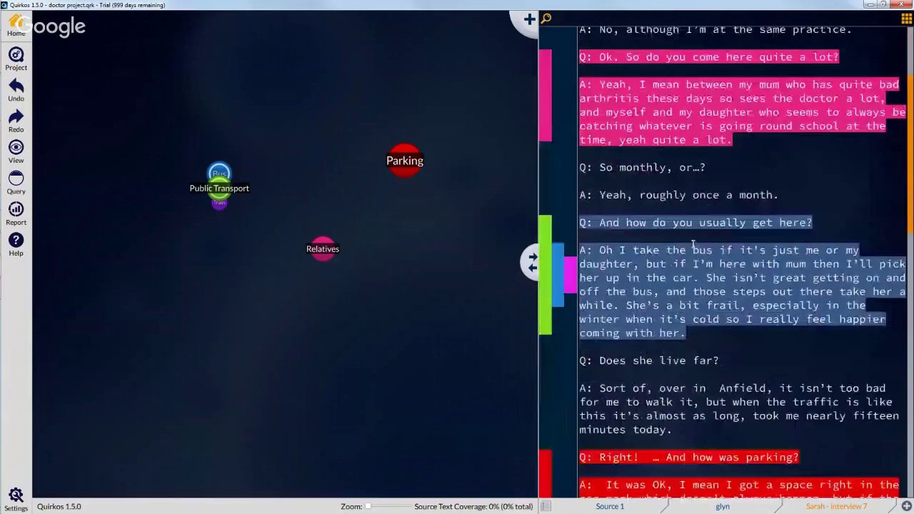
triple_click(667, 318)
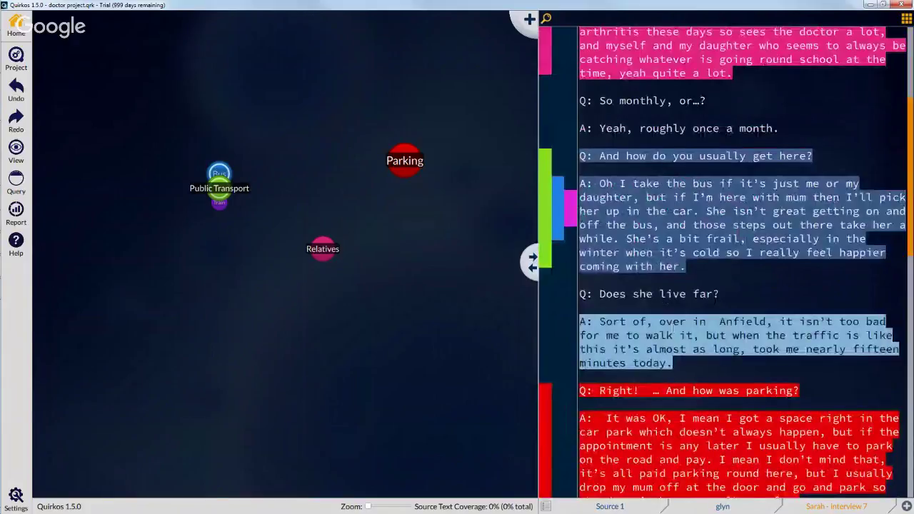
left_click(732, 282)
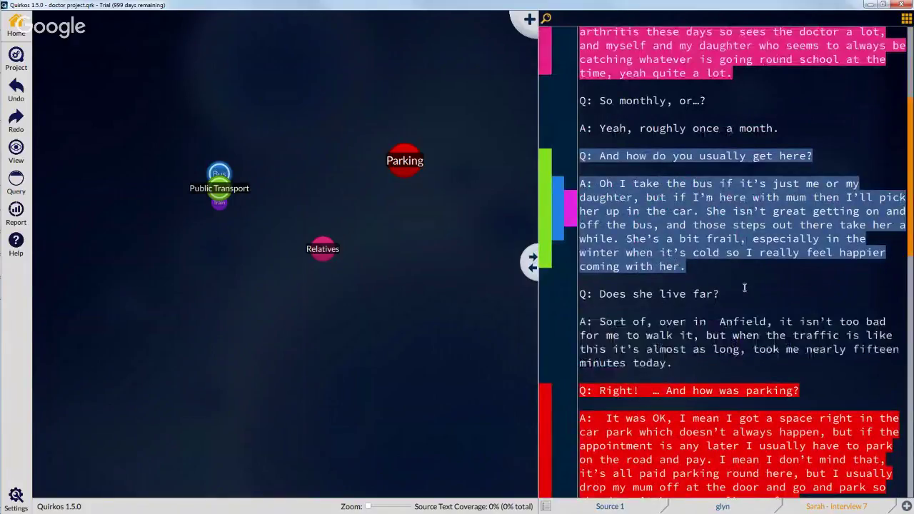
scroll(745, 287, "down", 4)
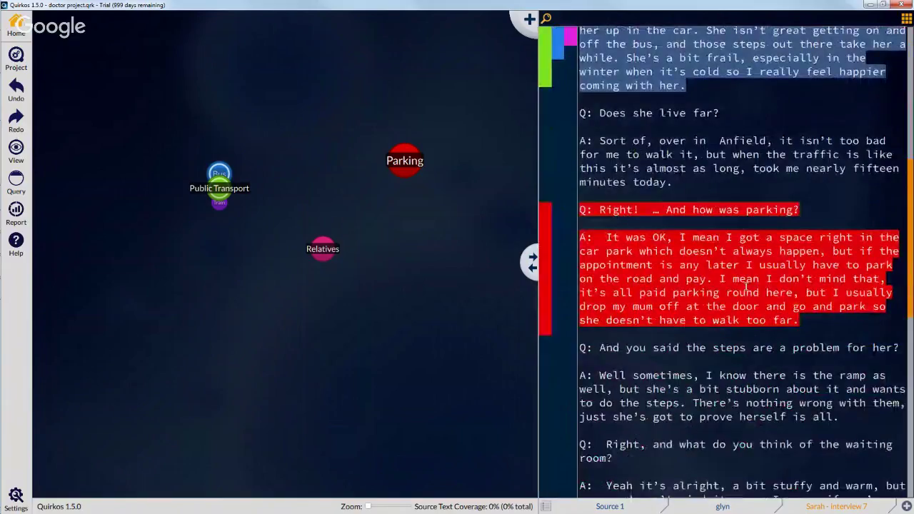
scroll(746, 286, "down", 4)
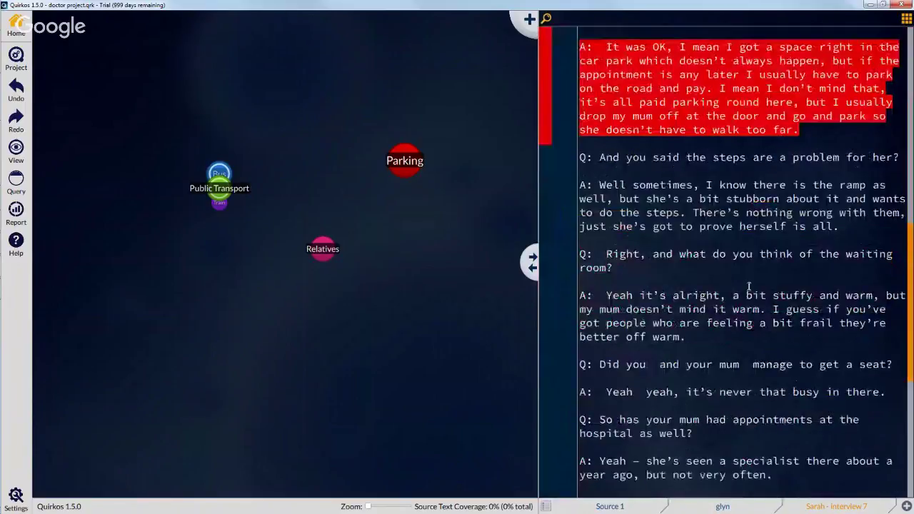
scroll(749, 287, "down", 1)
scroll(752, 286, "up", 2)
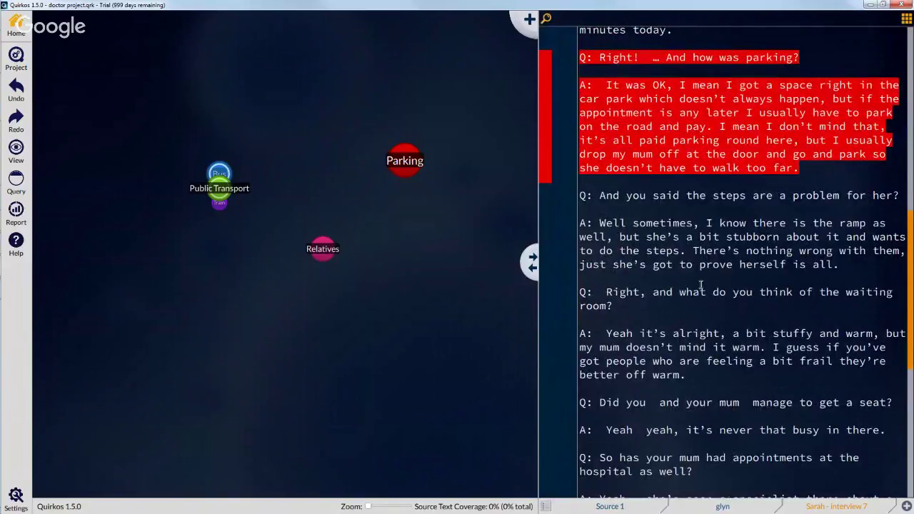
left_click(526, 22)
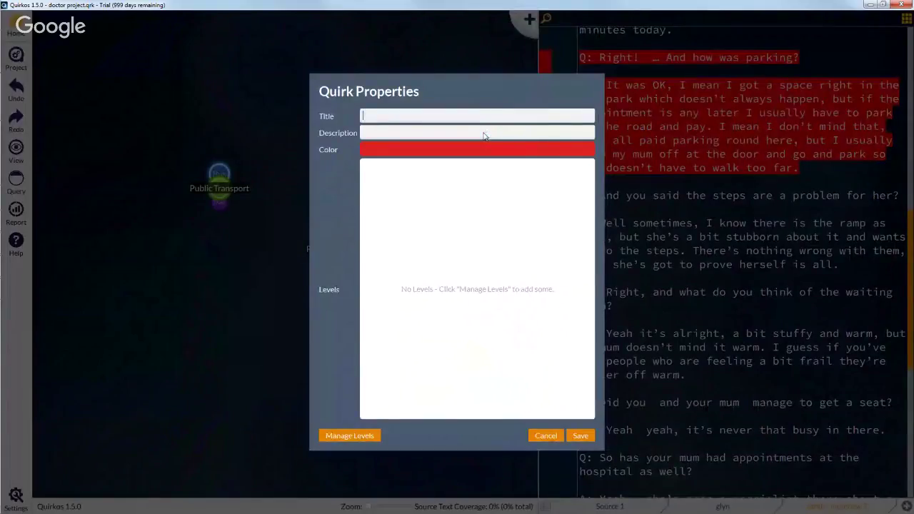
type("Difficulties")
key("Return")
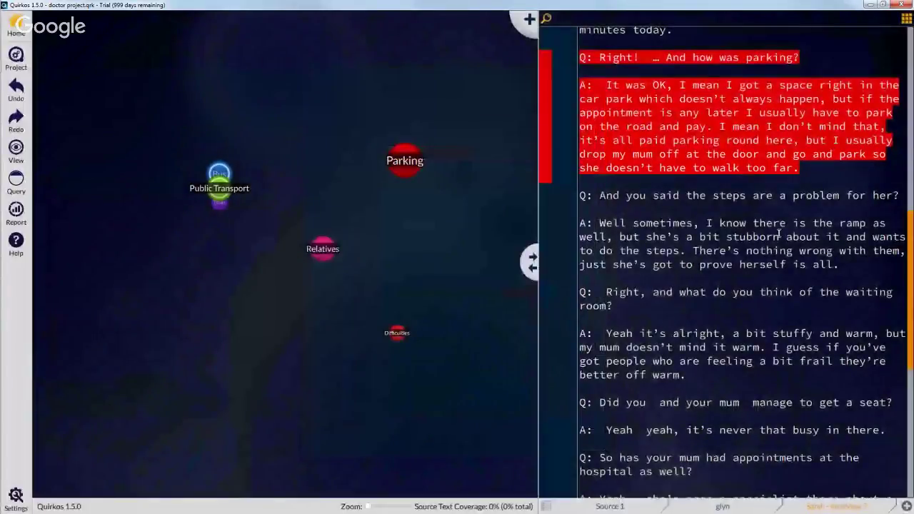
left_click_drag(580, 195, 850, 269)
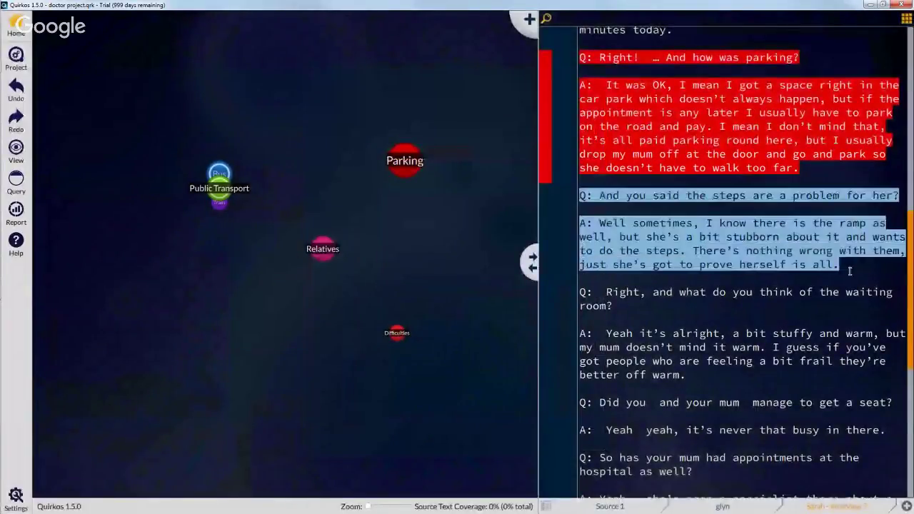
left_click_drag(722, 224, 384, 335)
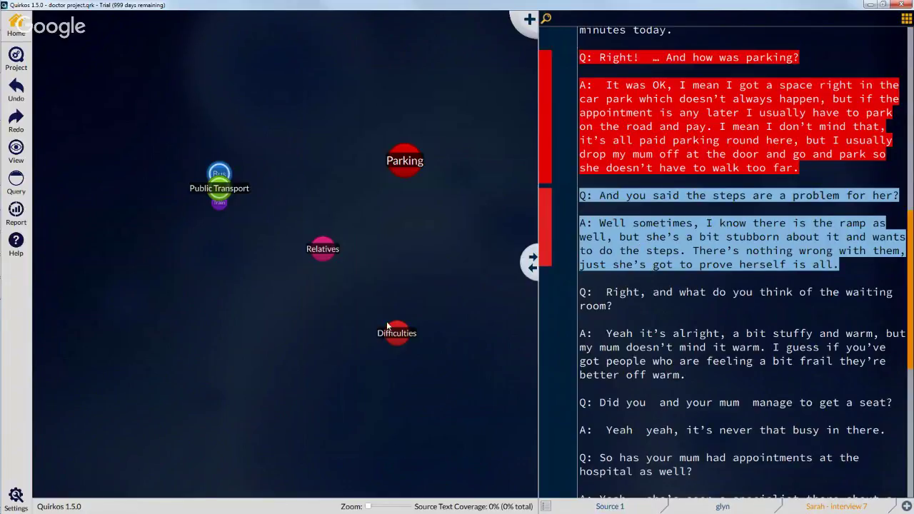
Move the Difficulties quirk beside Relatives on the canvas and view its properties without changing them
left_click_drag(396, 334, 413, 253)
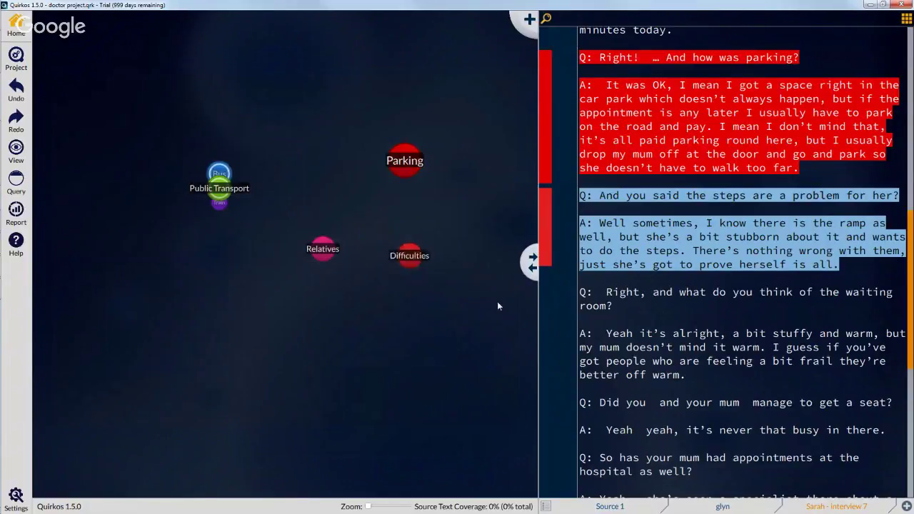
right_click(402, 255)
left_click(424, 169)
right_click(413, 253)
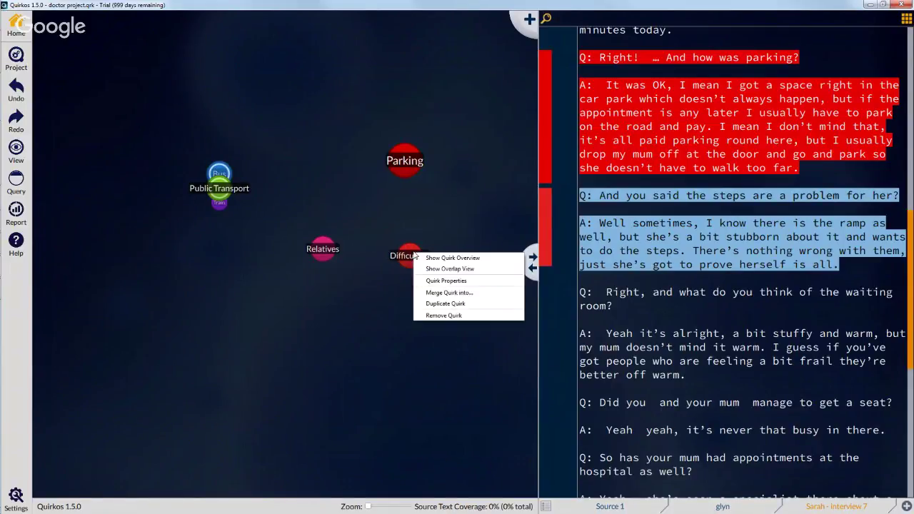
left_click(485, 284)
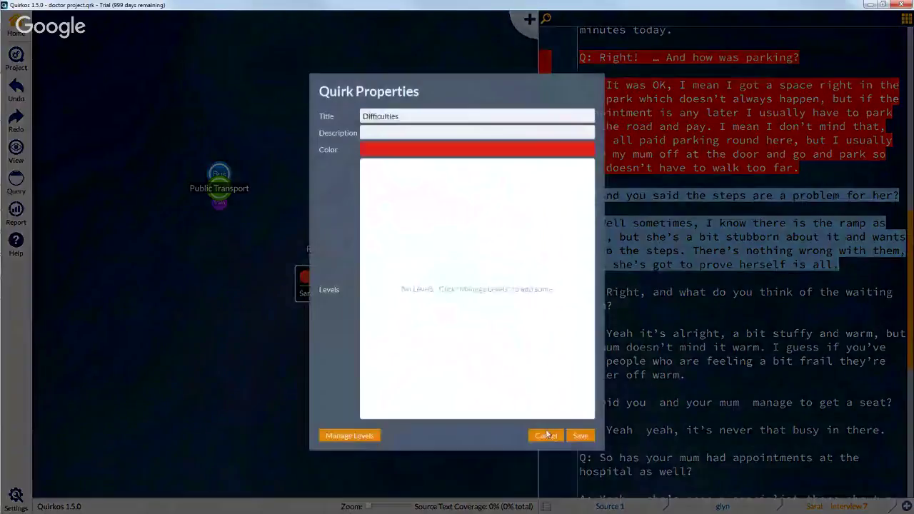
left_click(545, 436)
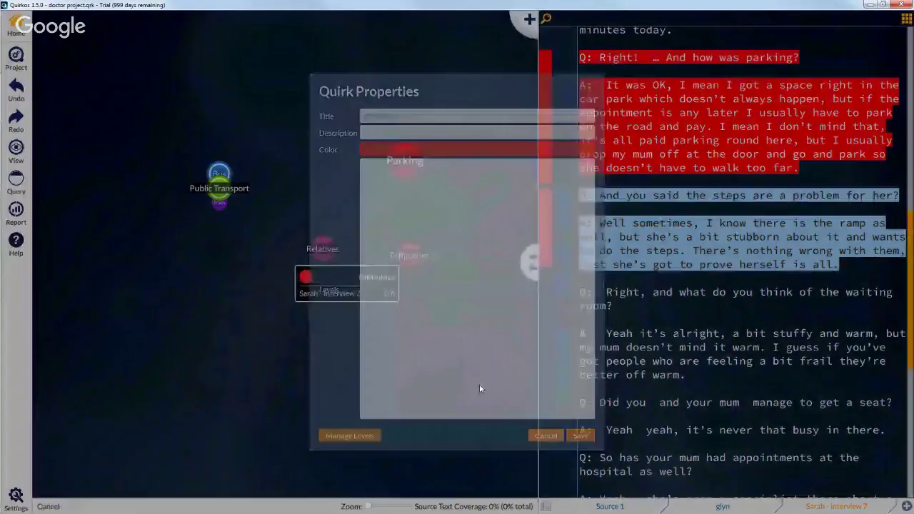
right_click(412, 259)
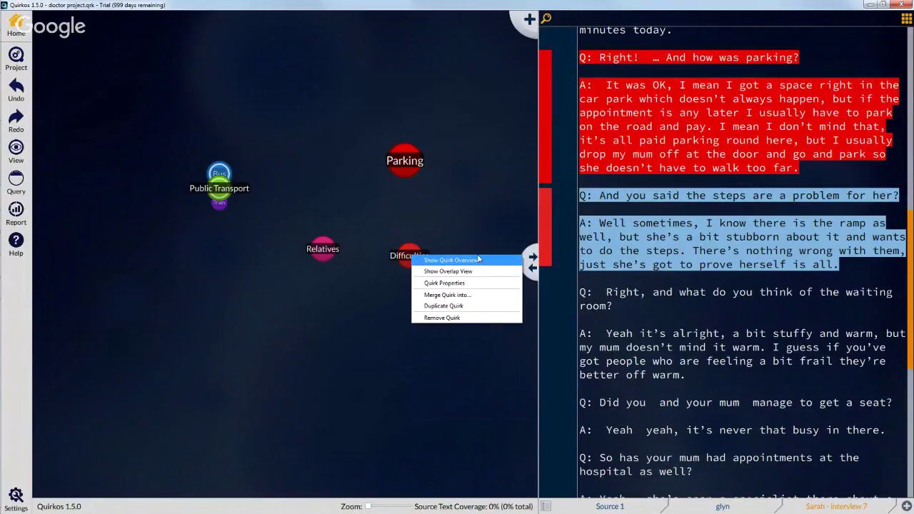
left_click(470, 235)
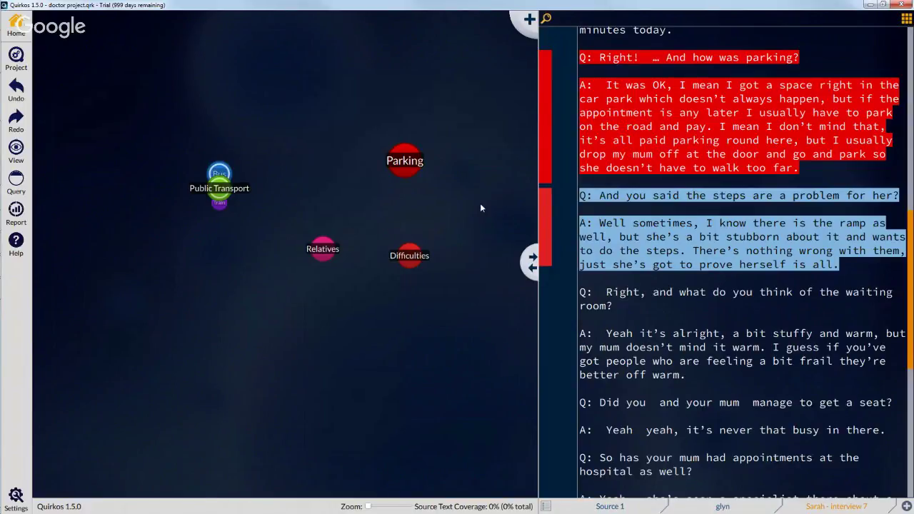
Arrange the quirks automatically by title in ascending order
left_click(15, 147)
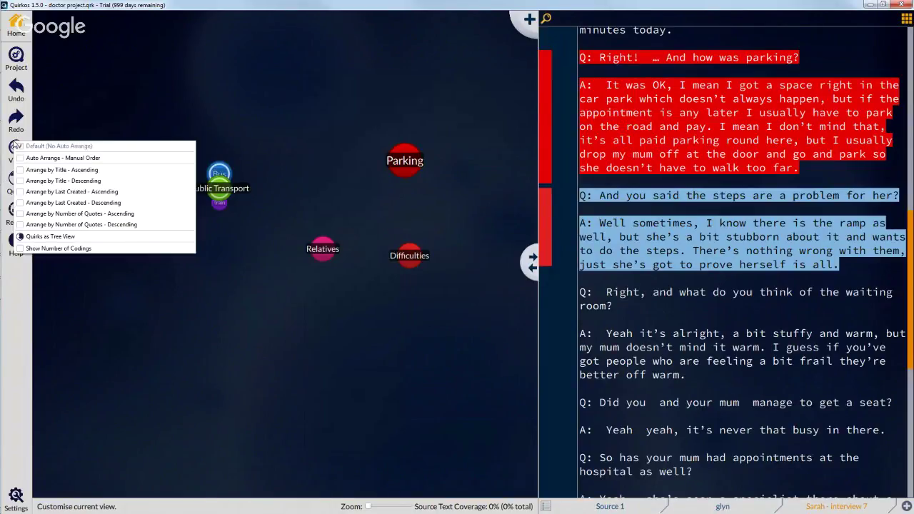
left_click(10, 152)
mouse_move(10, 153)
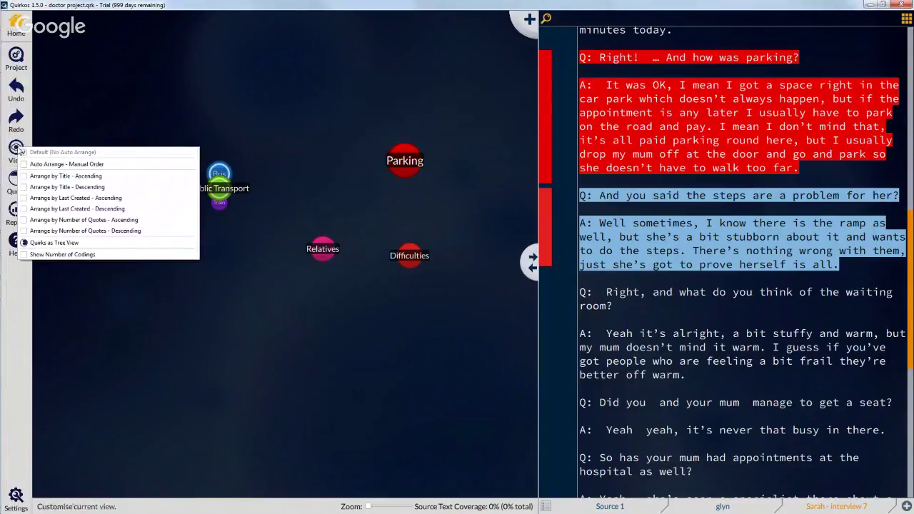
left_click(65, 153)
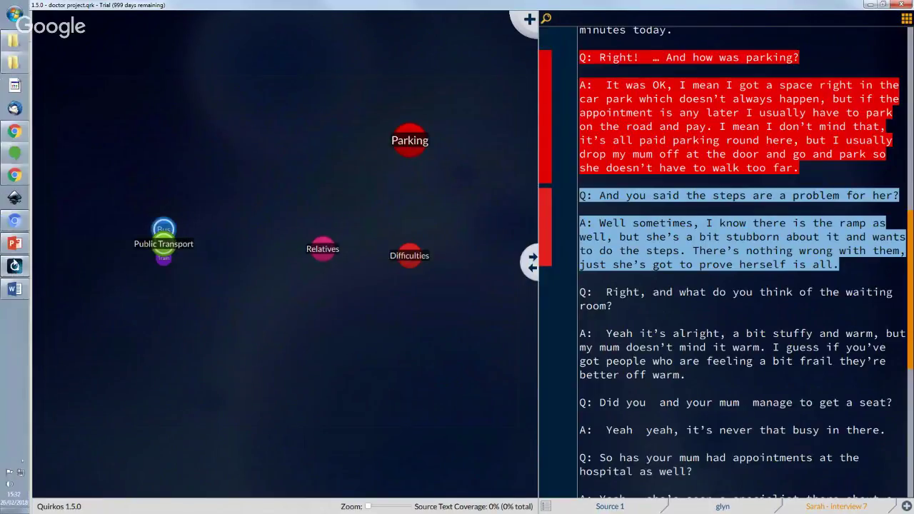
left_click(20, 156)
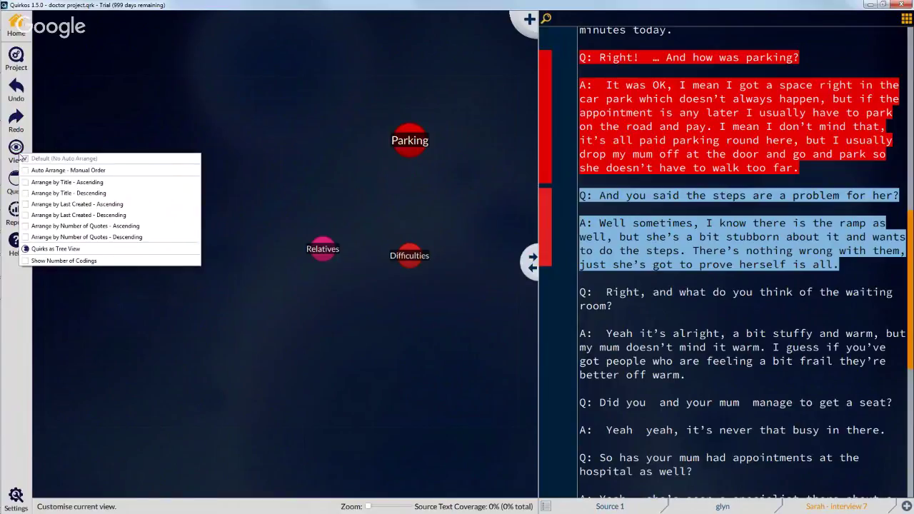
left_click(74, 183)
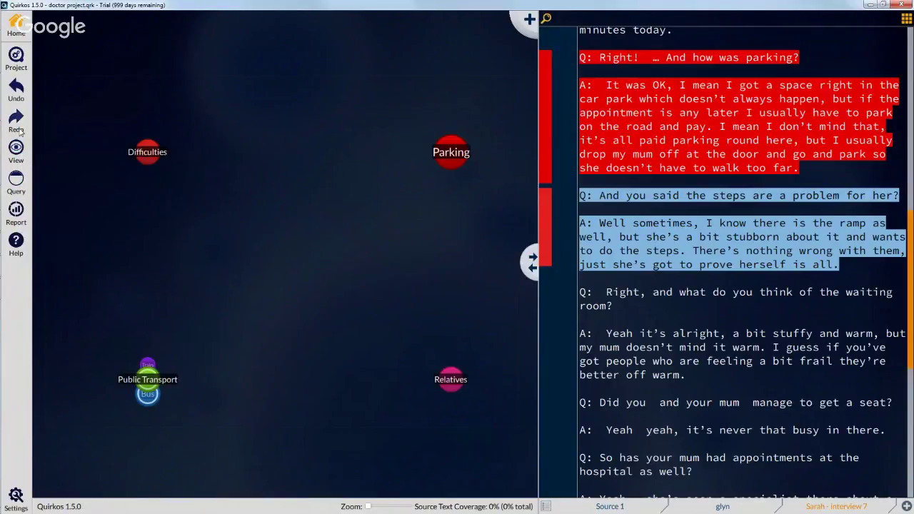
Show the number of codings on each quirk and display the quirks as a tree view
left_click(20, 153)
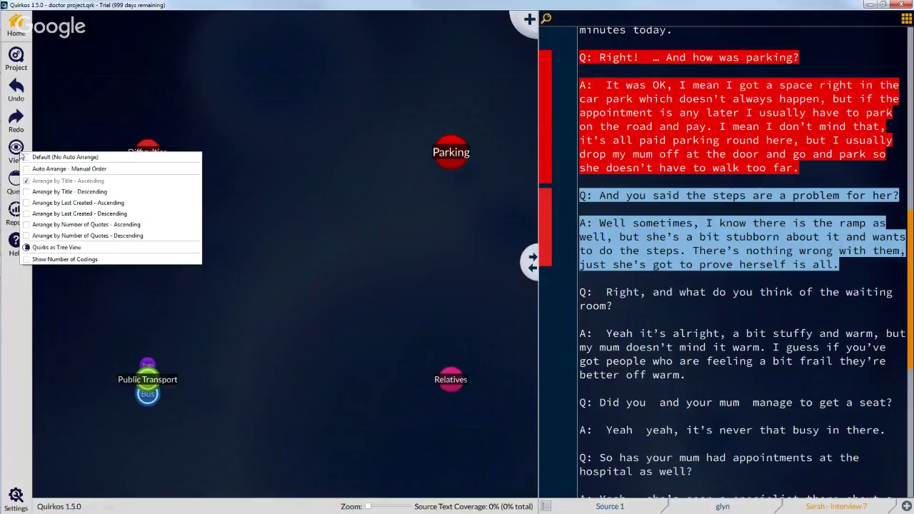
left_click(63, 260)
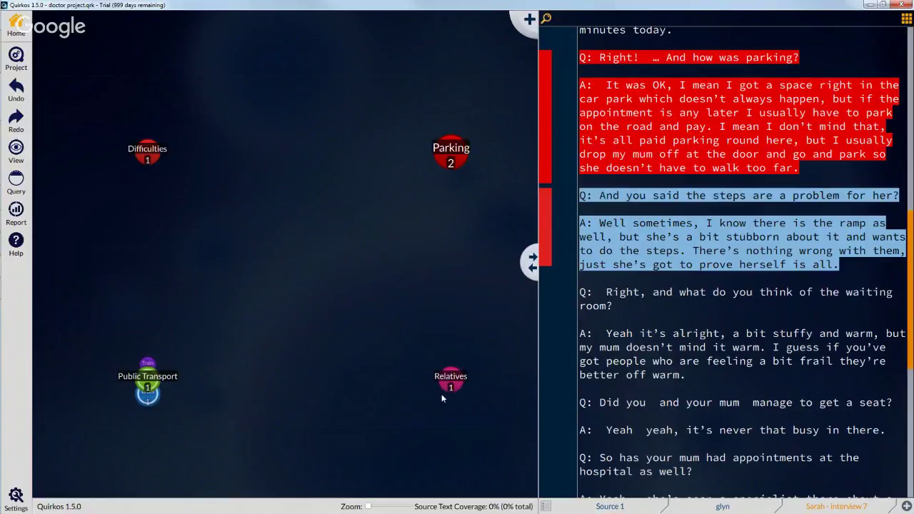
left_click(16, 148)
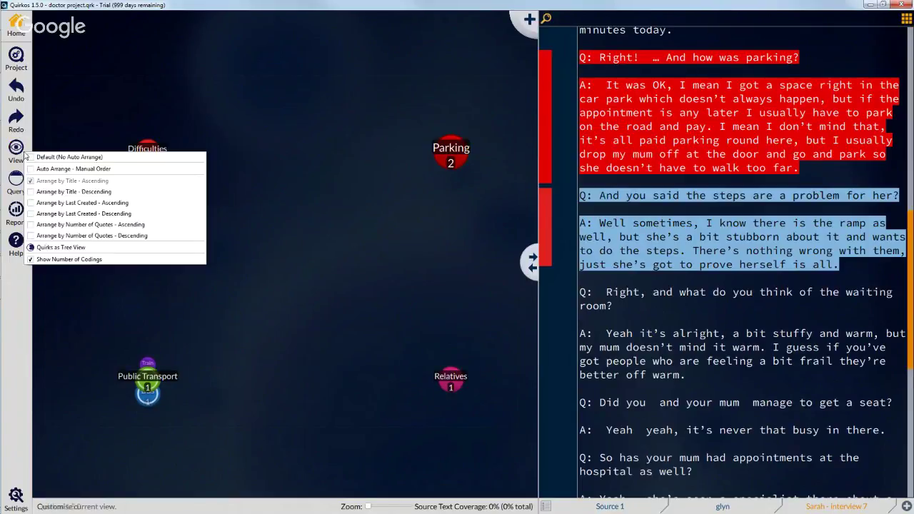
left_click(85, 247)
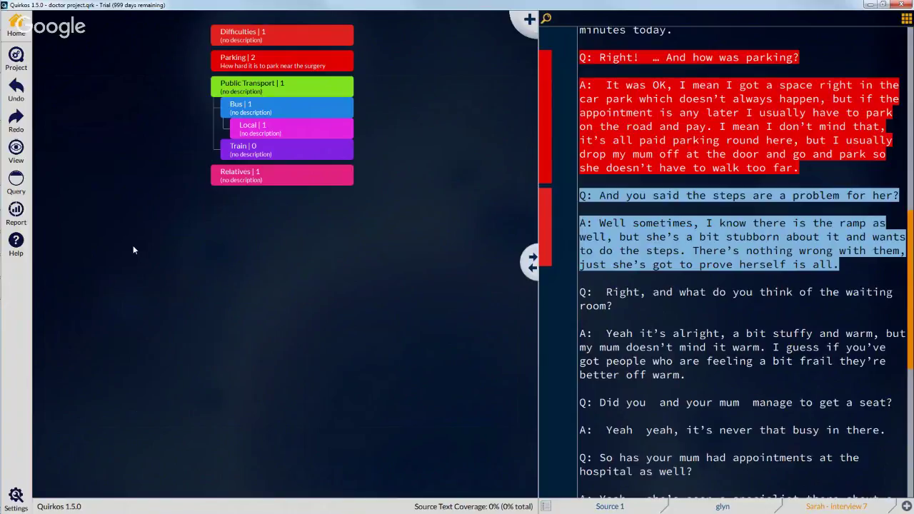
Code the "Right, and what do you think of the waiting room?" question and its answer to Relatives
left_click(711, 377)
left_click_drag(711, 377, 579, 291)
left_click_drag(643, 343, 294, 183)
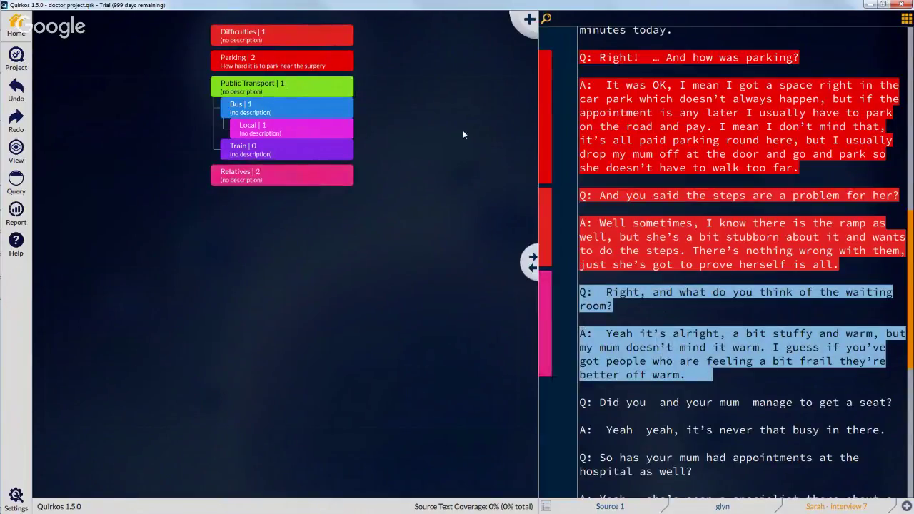
right_click(335, 177)
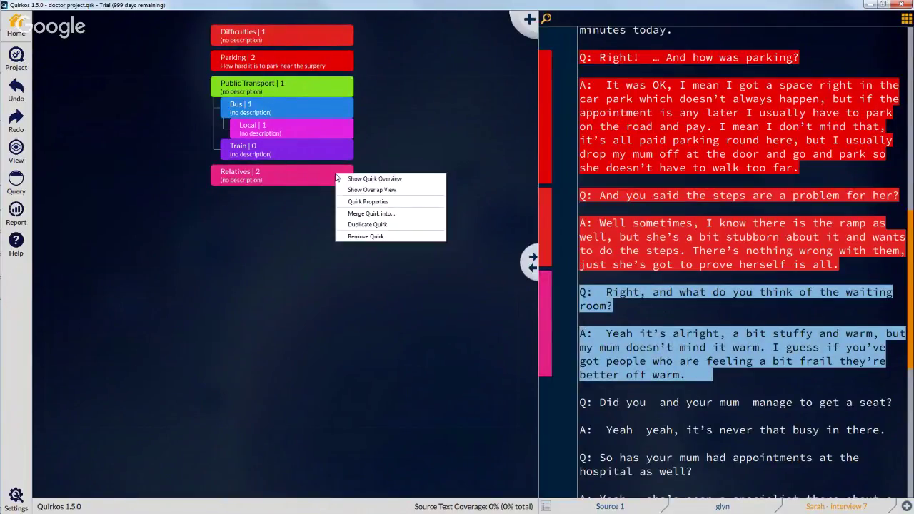
left_click(400, 159)
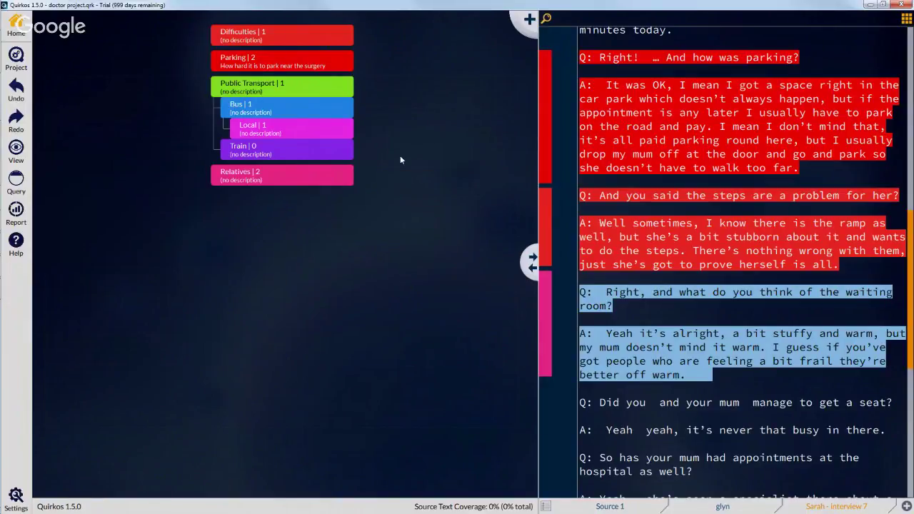
Return the quirks from the tree view to bubbles and restore the default layout with no auto arrange
left_click(17, 147)
left_click(117, 232)
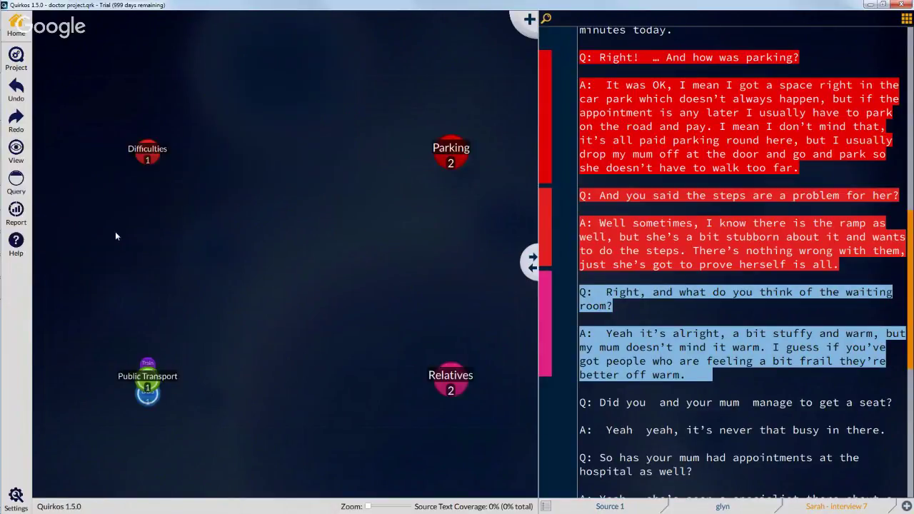
left_click(24, 150)
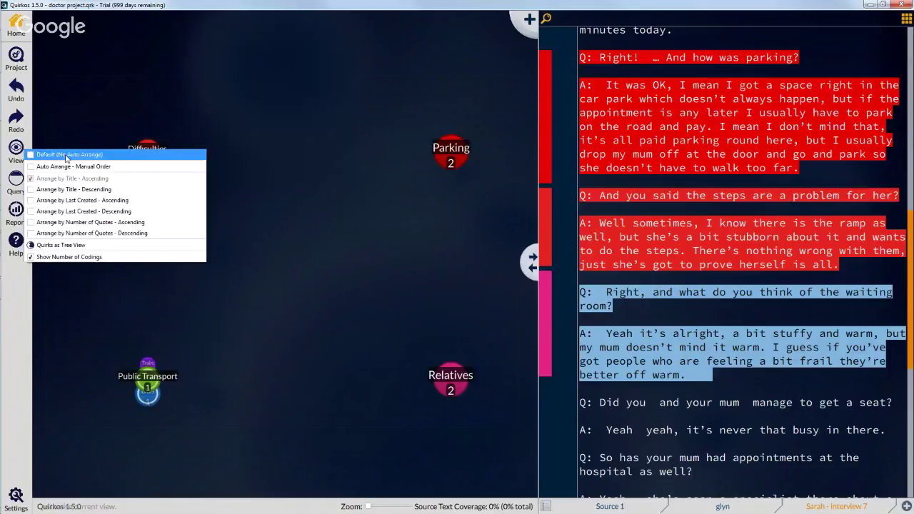
left_click(71, 162)
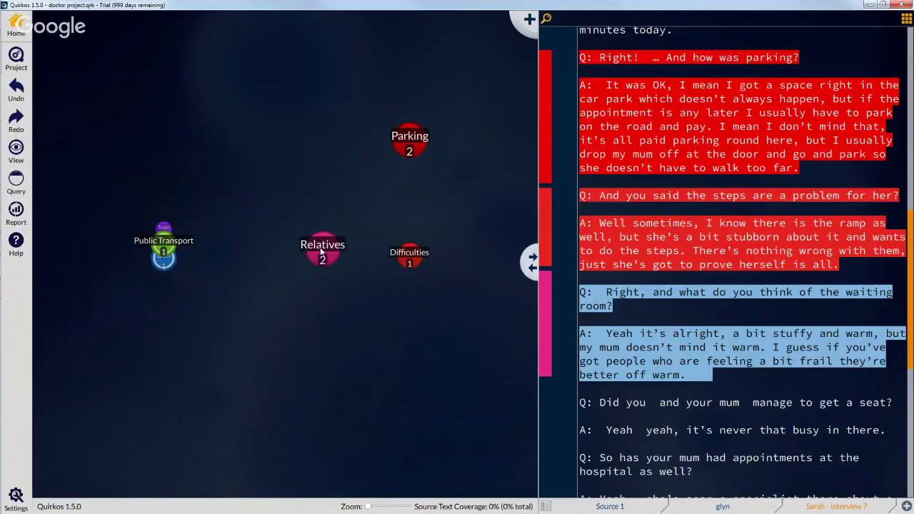
Group the quirks by moving Relatives directly above Difficulties and Parking next to Public Transport
left_click_drag(321, 251, 254, 294)
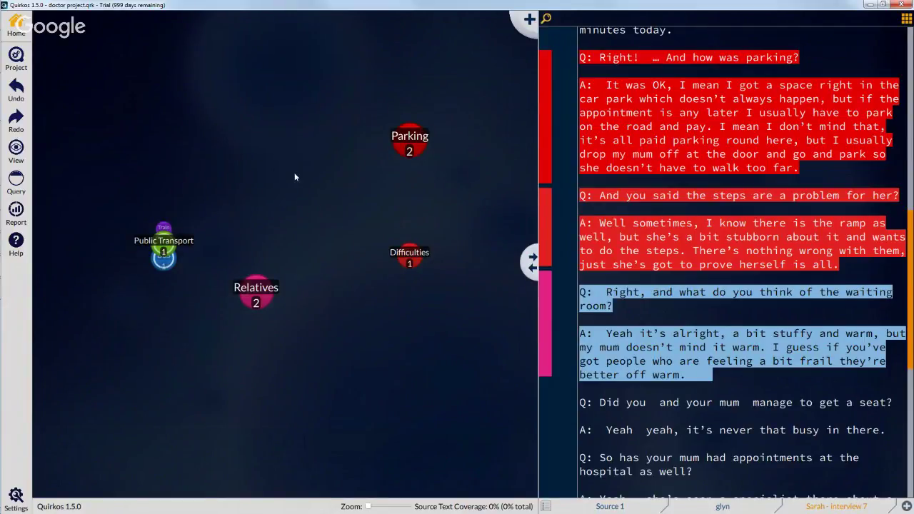
mouse_move(164, 298)
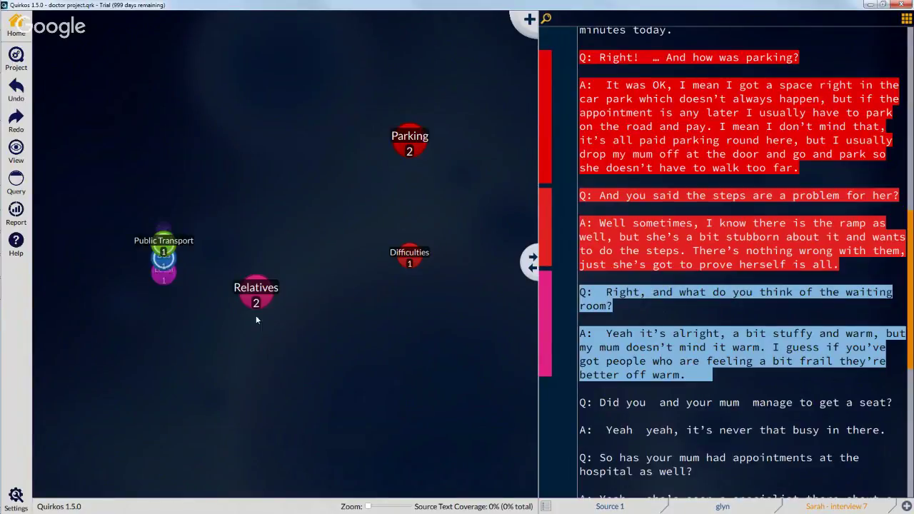
left_click_drag(249, 291, 419, 211)
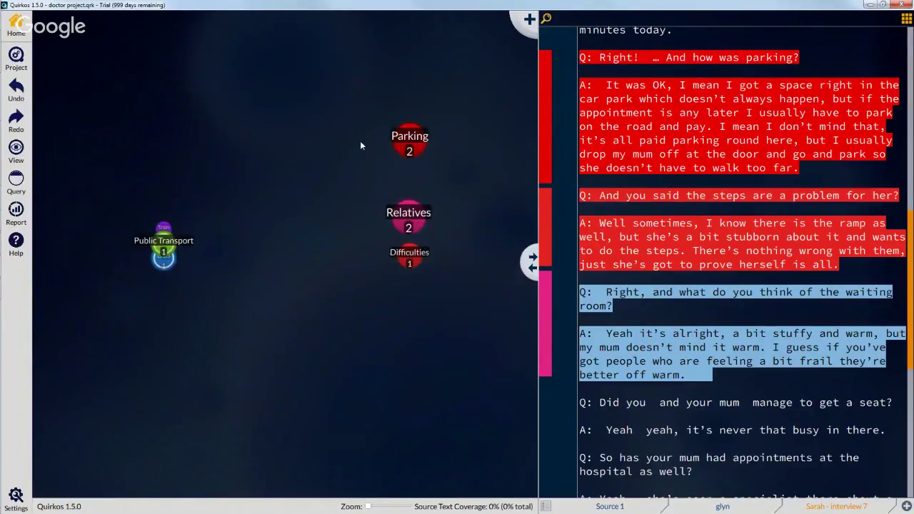
left_click_drag(407, 140, 209, 202)
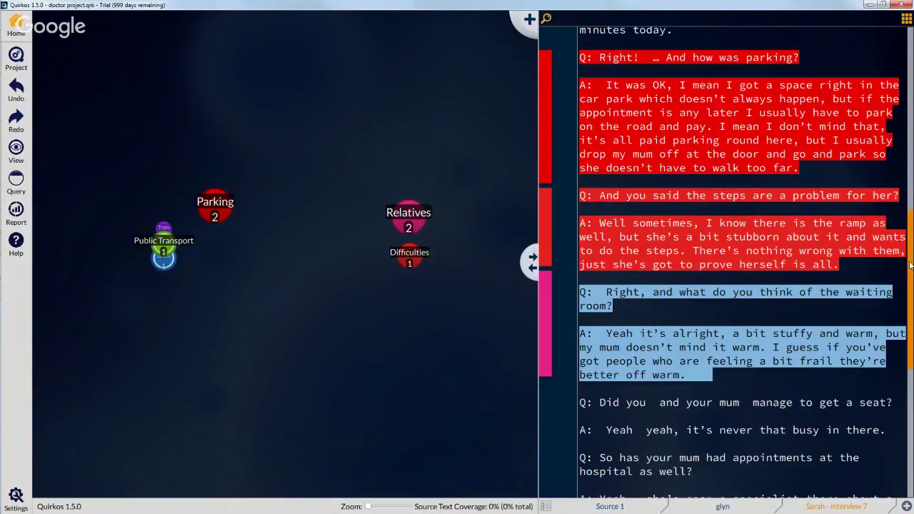
Create a new quirk titled "Waiting rooms" with the pale turquoise color #8ee1d1 and save it
scroll(910, 265, "down", 4)
scroll(900, 366, "down", 5)
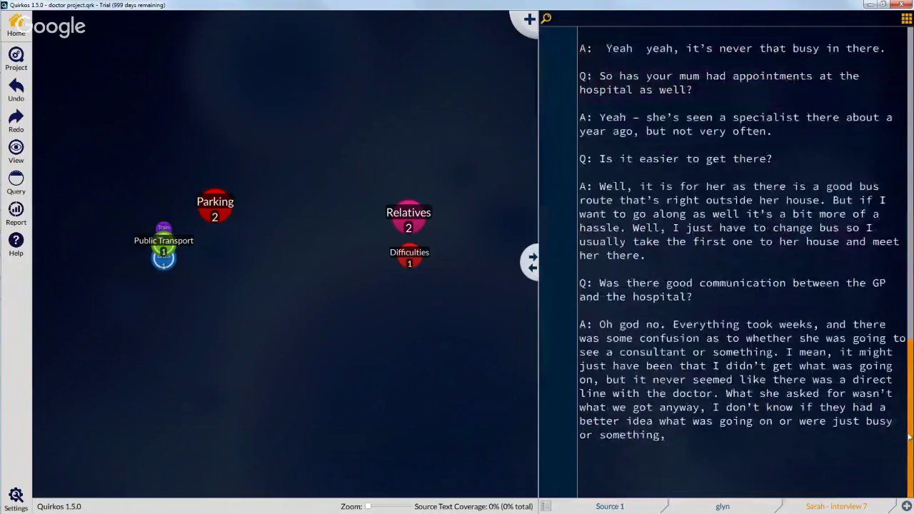
scroll(900, 366, "up", 10)
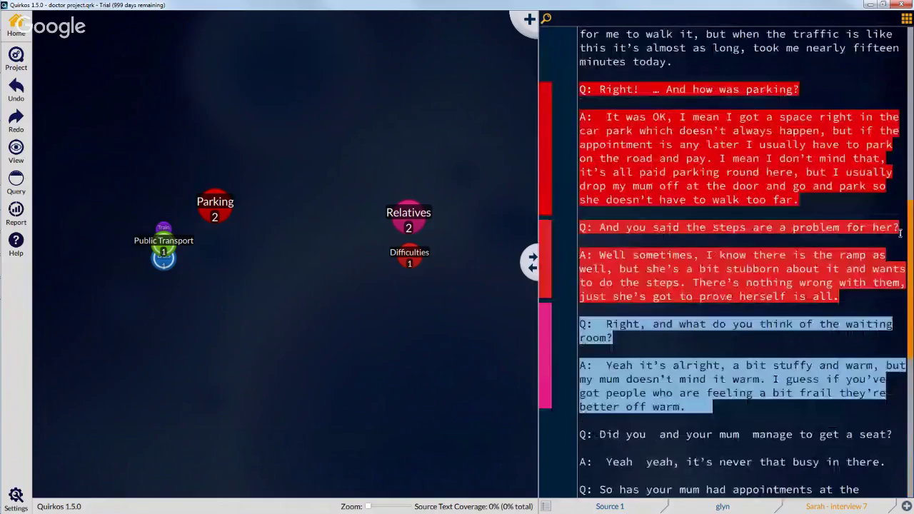
scroll(901, 233, "up", 8)
left_click(530, 20)
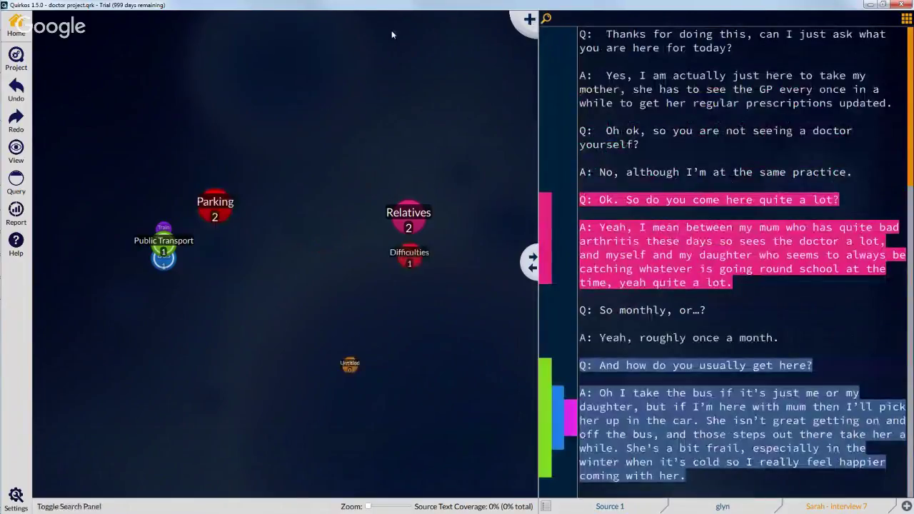
type("Walt")
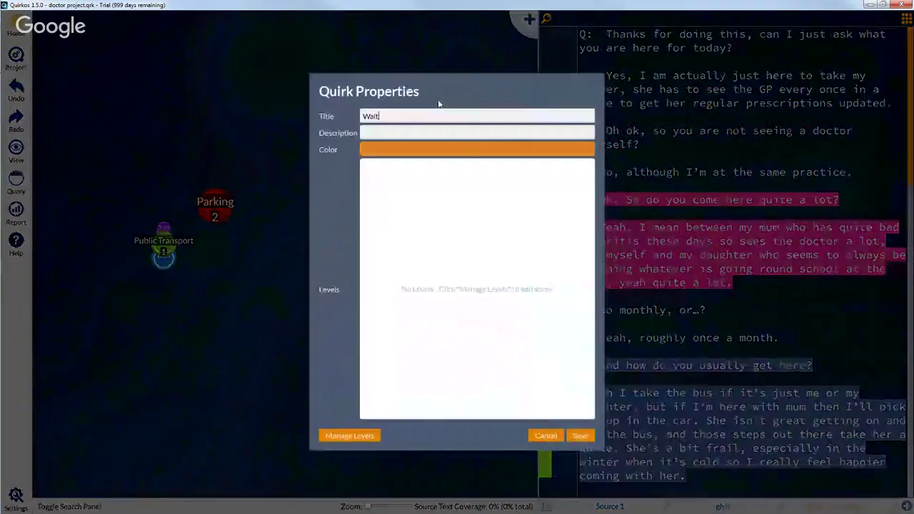
type("ing rooms")
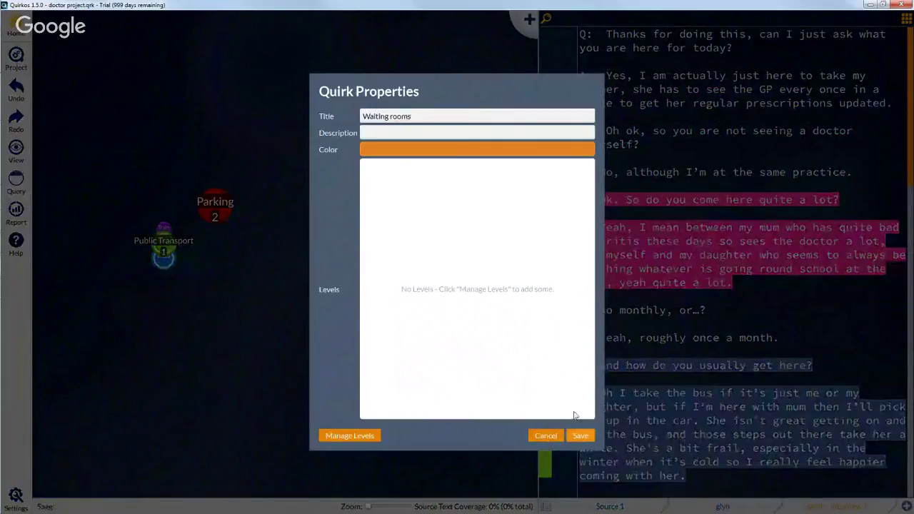
left_click(507, 150)
left_click(497, 225)
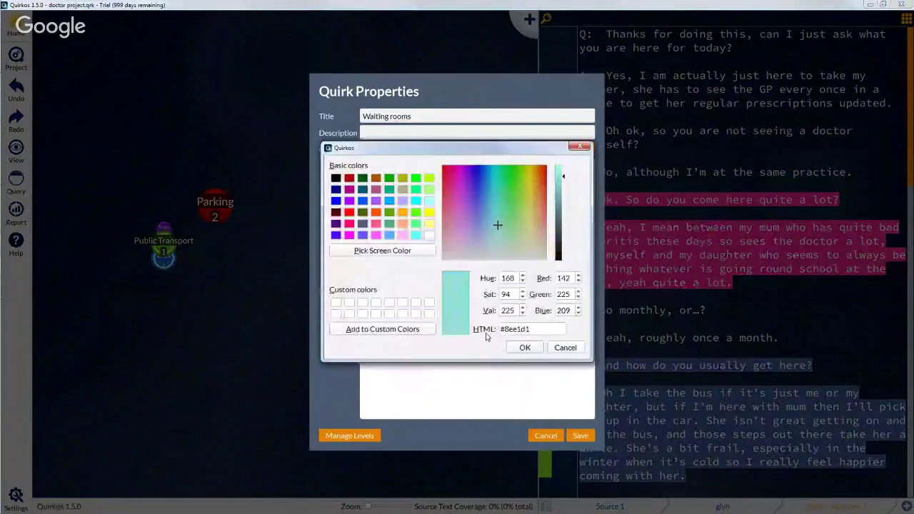
left_click(524, 347)
left_click(579, 435)
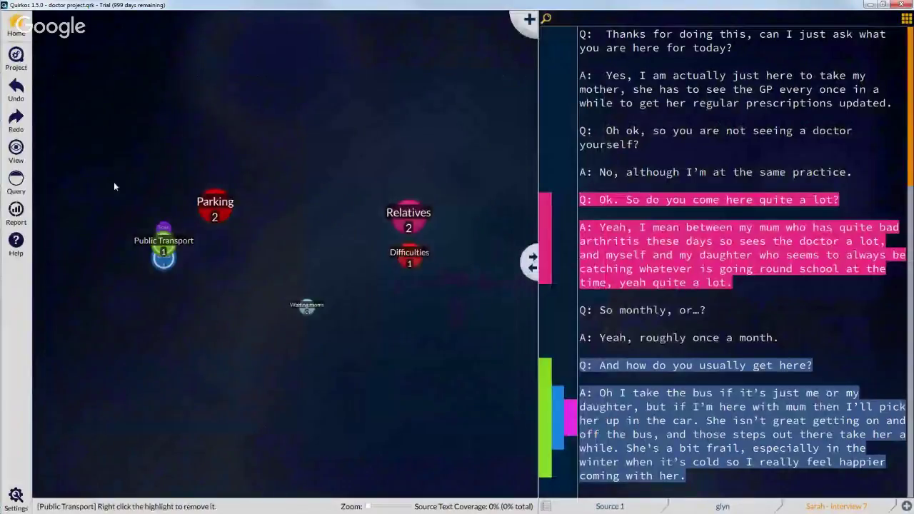
Search the text of all sources for "waiting"
left_click(546, 19)
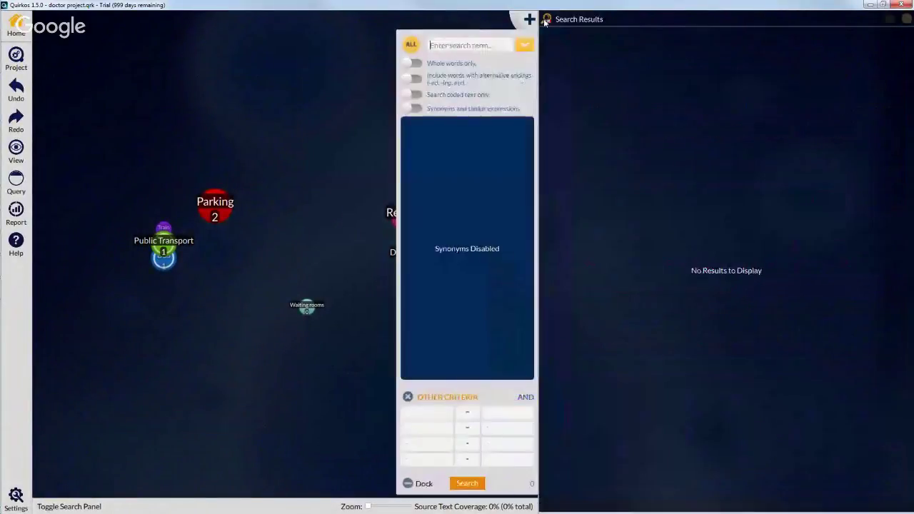
left_click(499, 45)
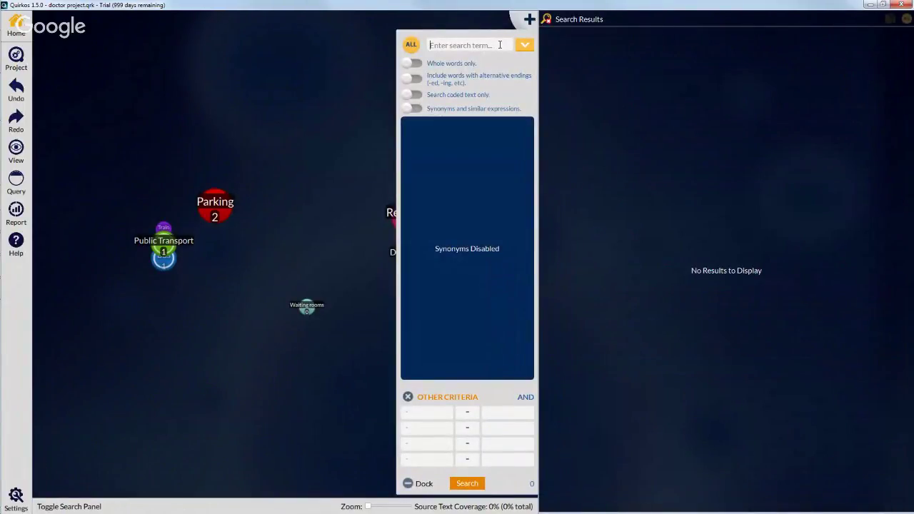
type("waiting")
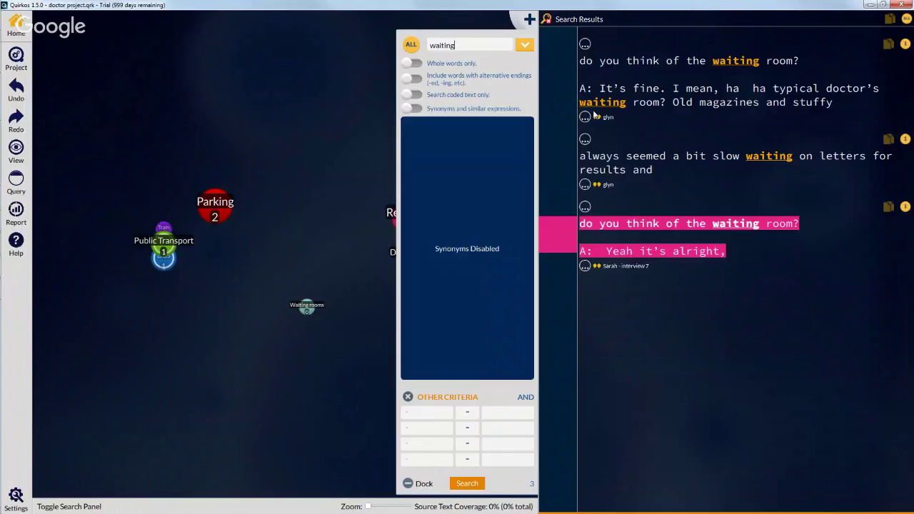
Extend the text shown below the first search result and code its waiting room question and answer, through "go out of date!", to Waiting rooms
left_click_drag(726, 102, 851, 105)
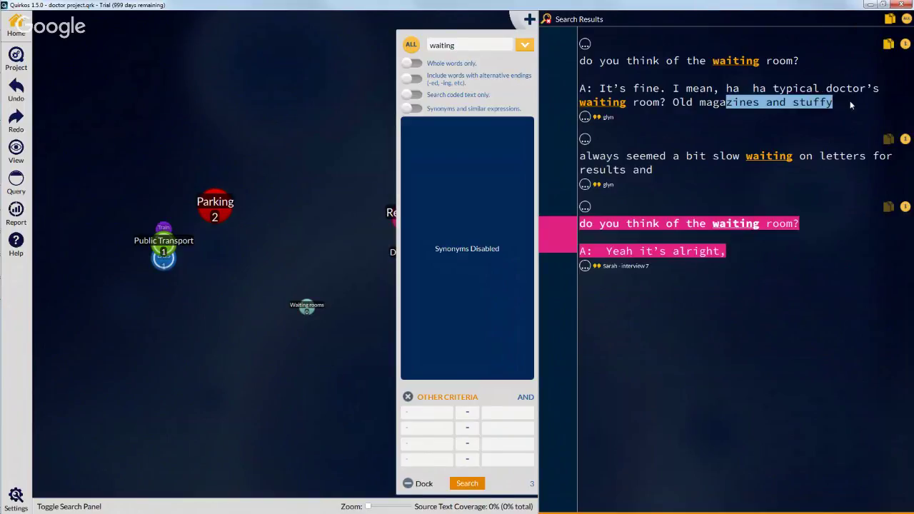
left_click(585, 117)
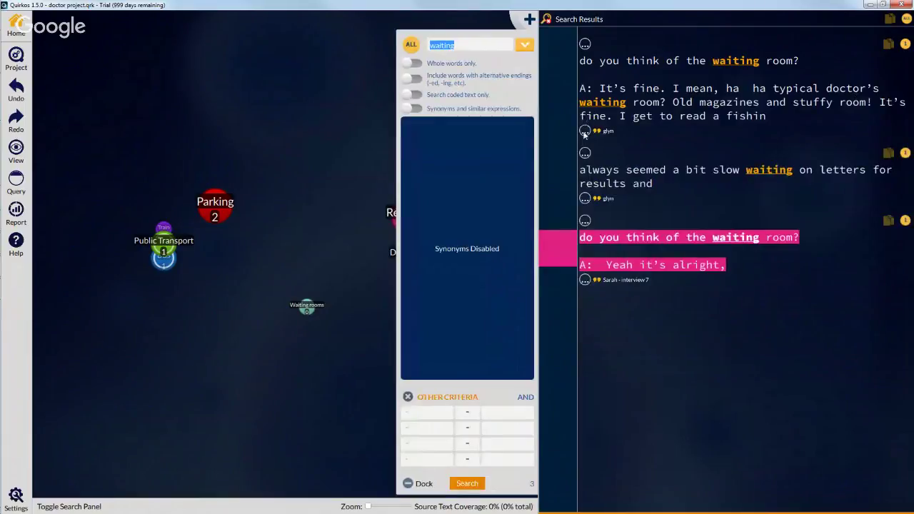
left_click(584, 132)
left_click(584, 144)
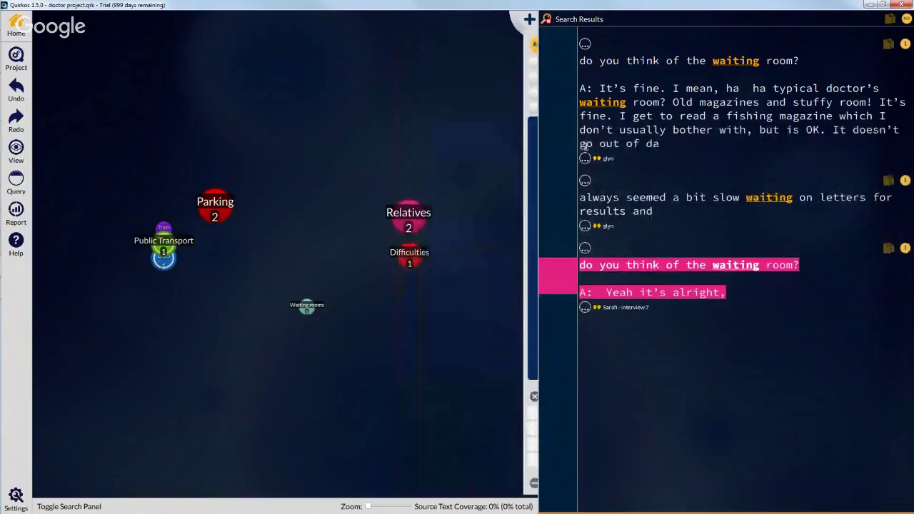
left_click(586, 159)
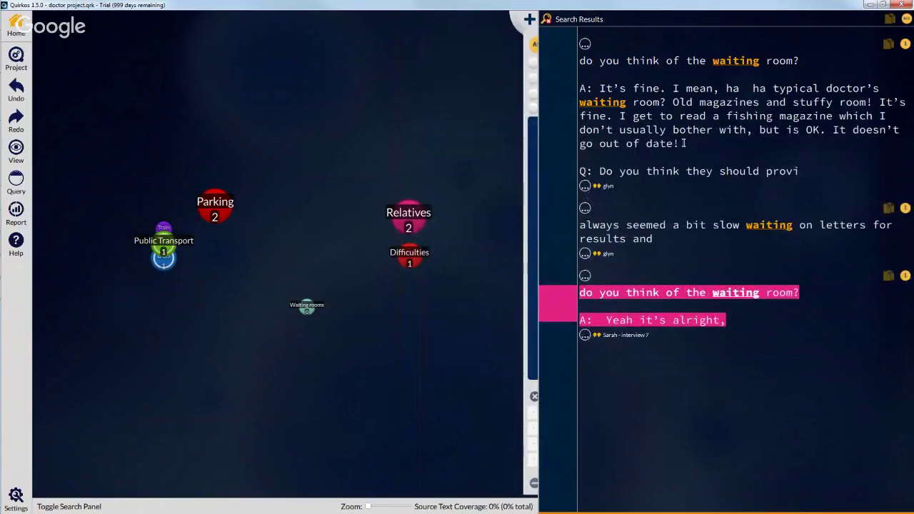
left_click_drag(683, 144, 577, 55)
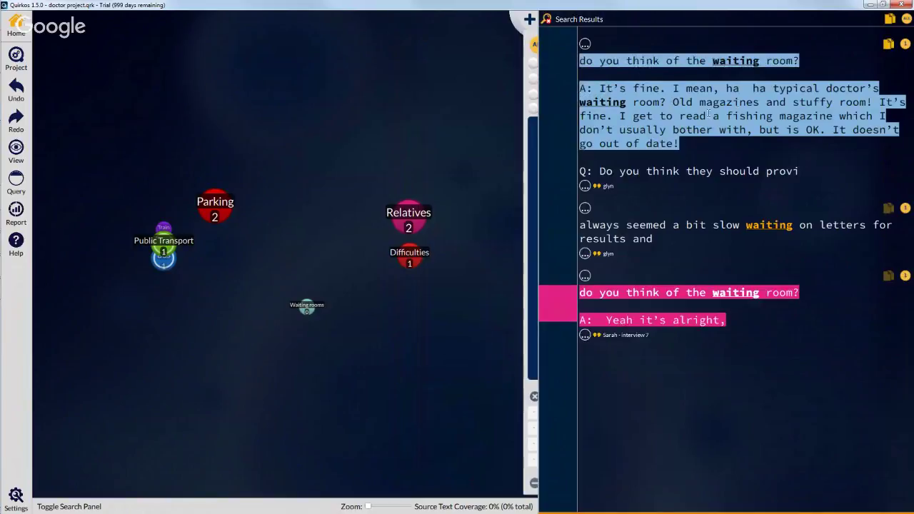
left_click_drag(709, 114, 307, 308)
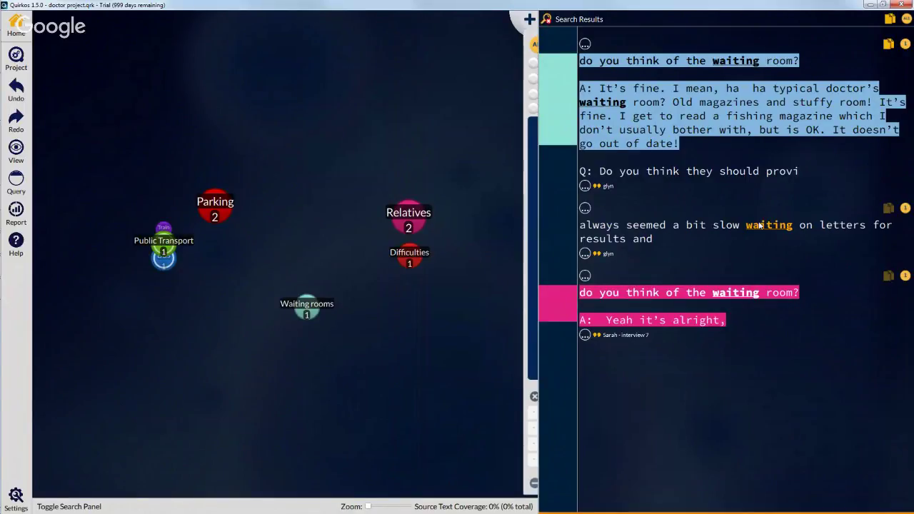
Extend the last 'waiting' search result to the end of the answer and code its waiting room passage to the Waiting rooms quirk
left_click_drag(718, 227, 857, 226)
left_click(584, 335)
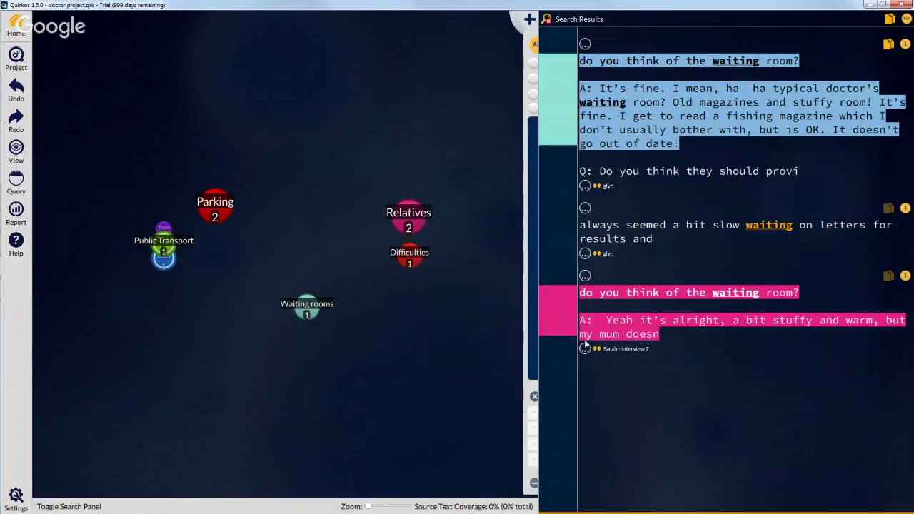
left_click(585, 349)
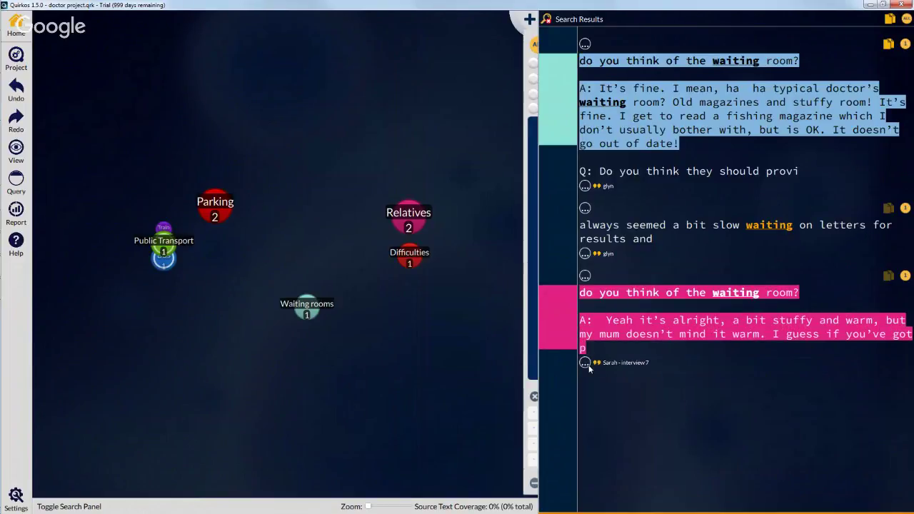
left_click(585, 363)
left_click(585, 363)
left_click_drag(659, 362, 593, 301)
left_click_drag(646, 323, 307, 308)
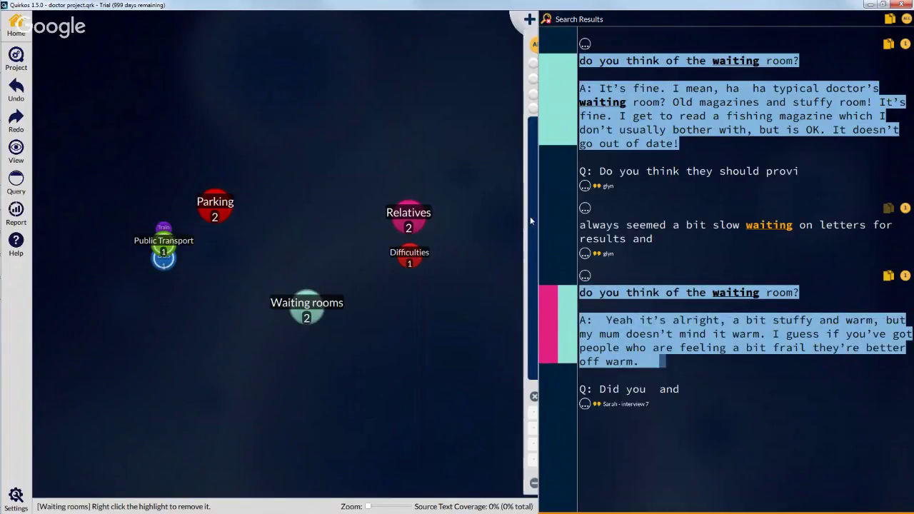
Reopen the search options, enable synonyms and similar expressions, and shorten the search term to "wait"
left_click(533, 489)
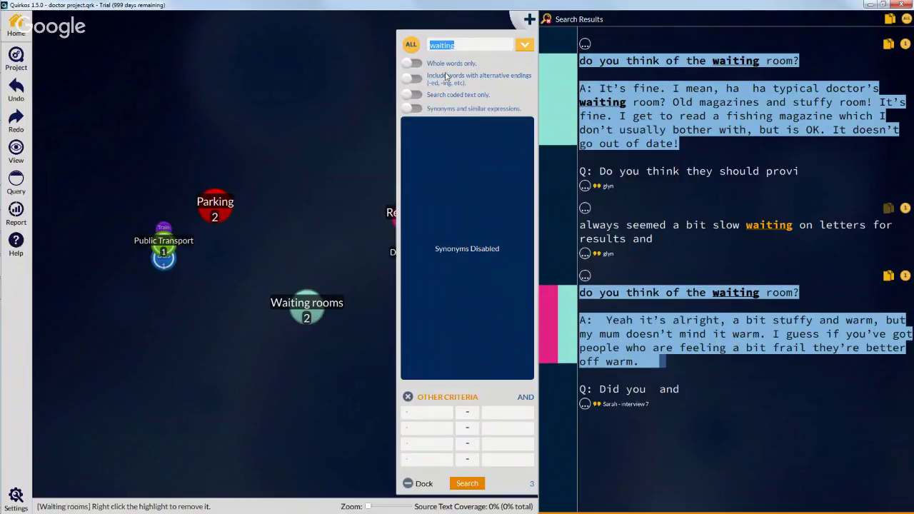
left_click(418, 109)
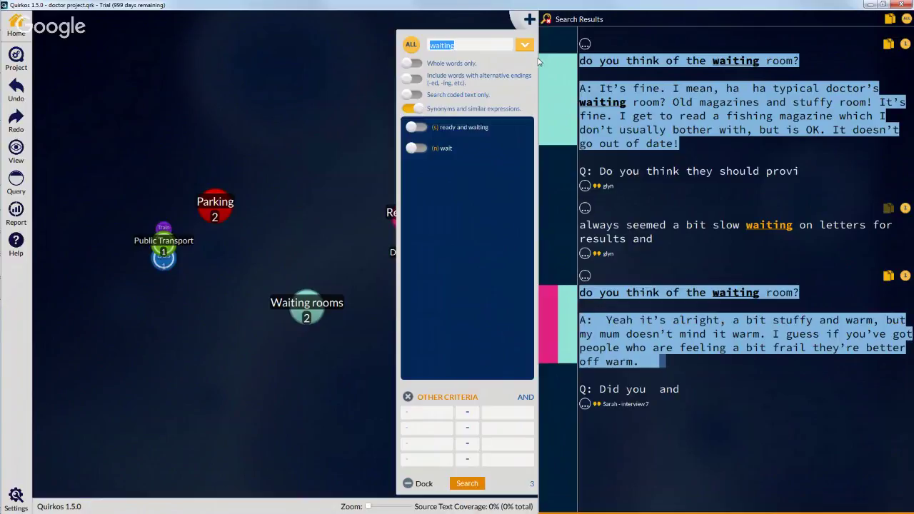
left_click(470, 45)
key("BackSpace")
key("BackSpace")
key("BackSpace")
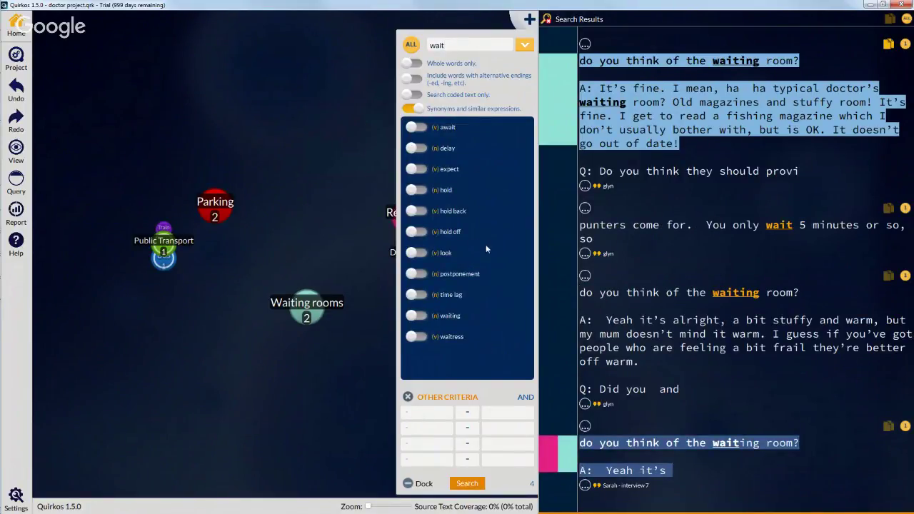
Include the synonyms time lag, look, hold and delay in the search criteria, and close the search
left_click(417, 294)
left_click(418, 252)
left_click(418, 190)
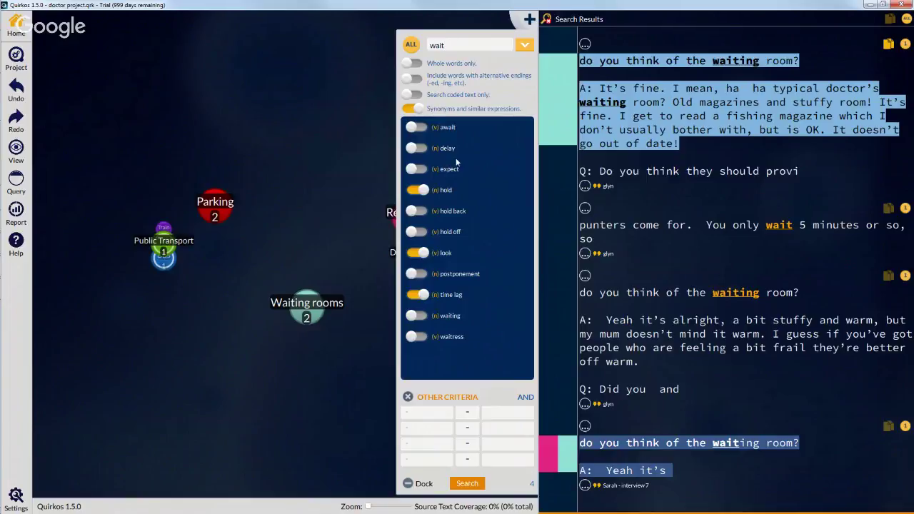
left_click(418, 149)
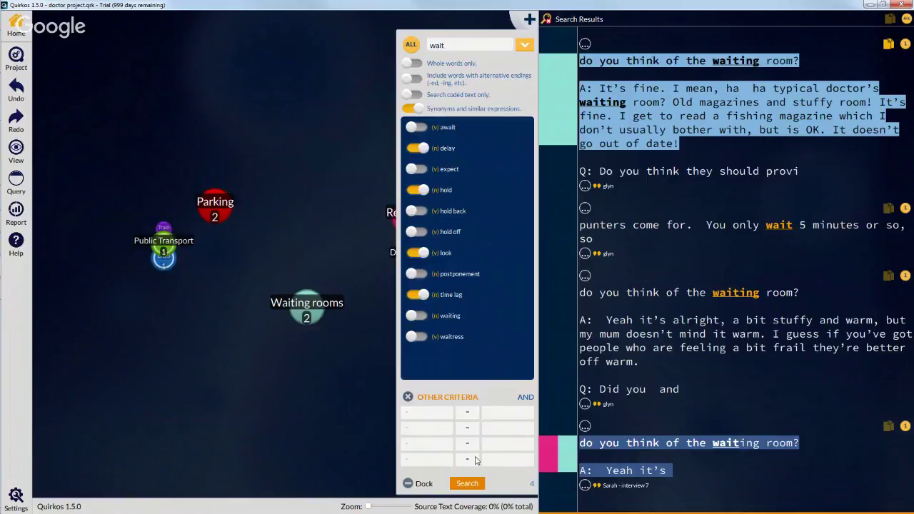
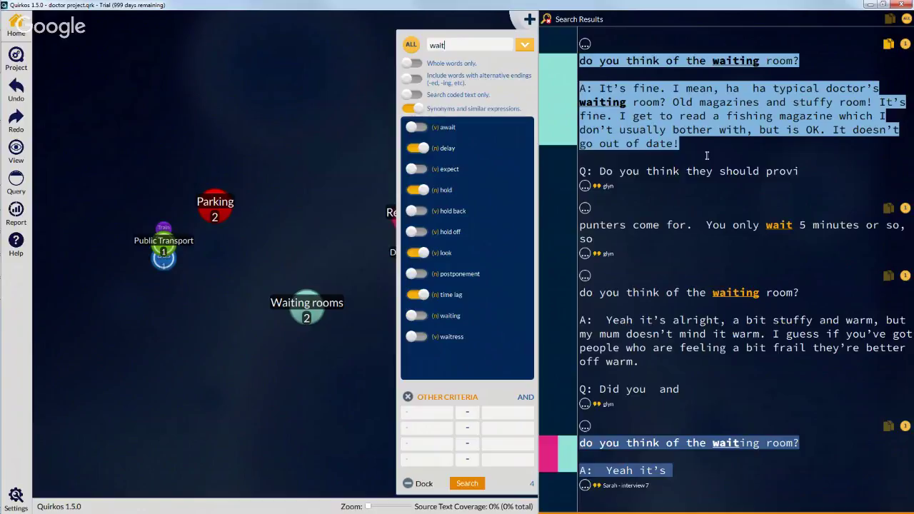
left_click(546, 19)
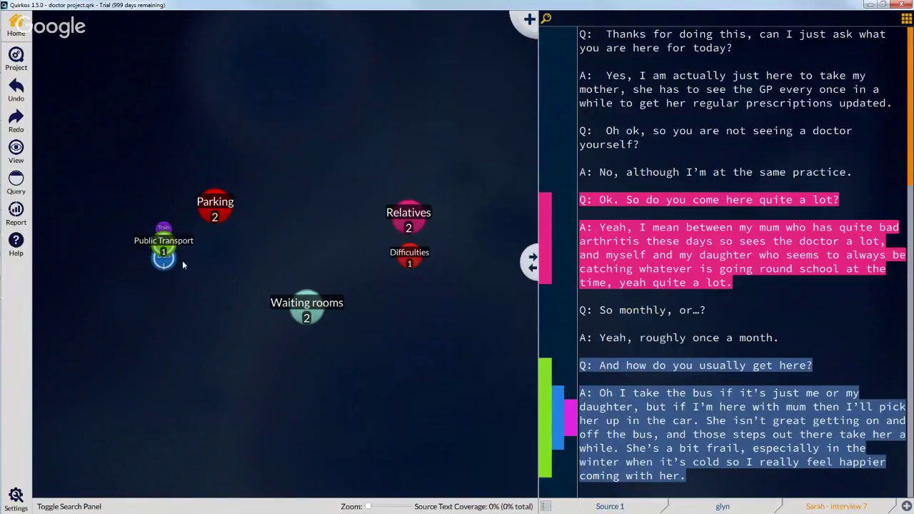
View the coded quotes for Public Transport and its Local sub-quirk, and return to the main canvas
left_click(167, 248)
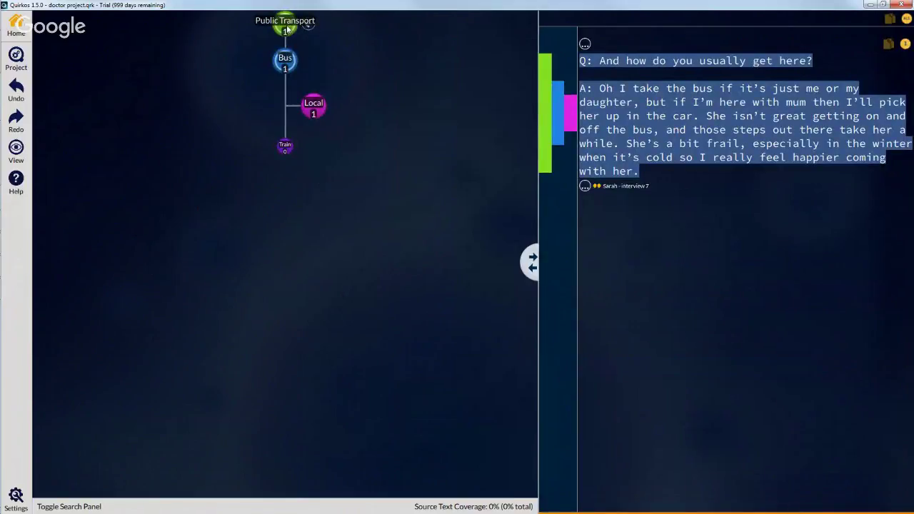
left_click(321, 107)
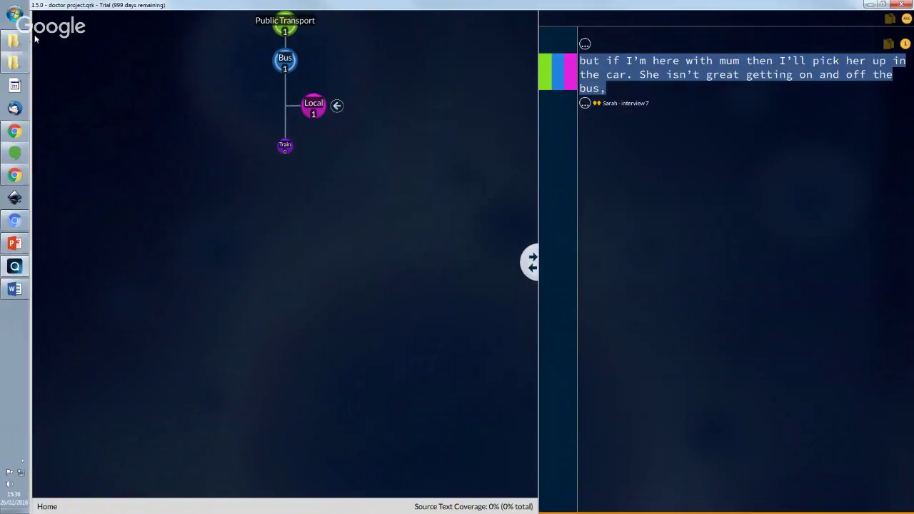
left_click(19, 25)
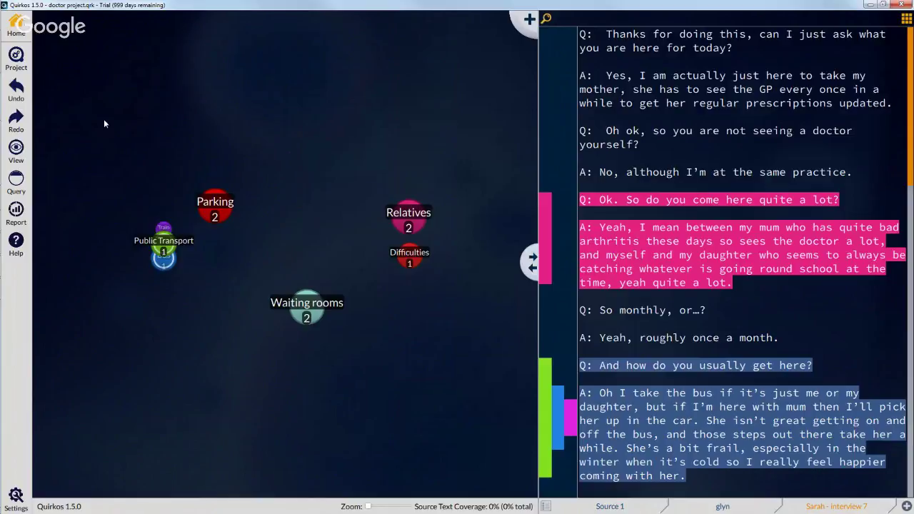
Open the recent project "referendum coded example.qrk"
left_click(19, 63)
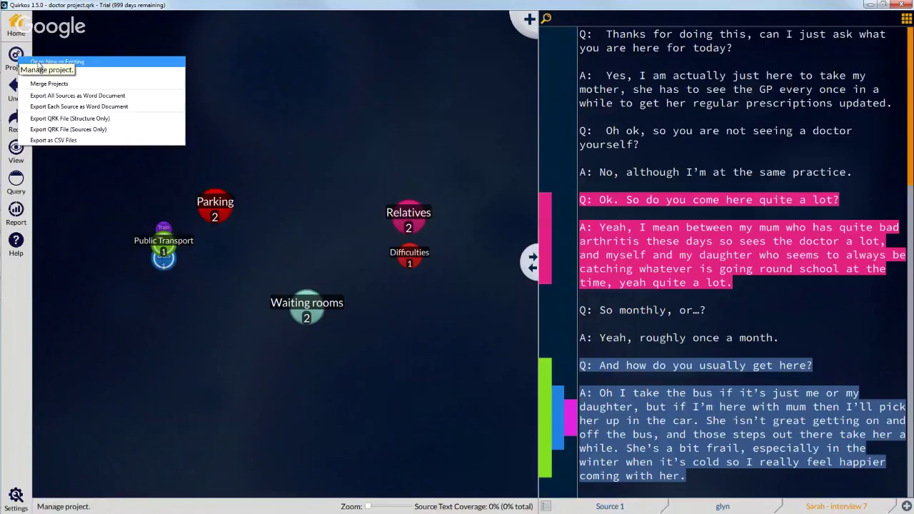
left_click(39, 63)
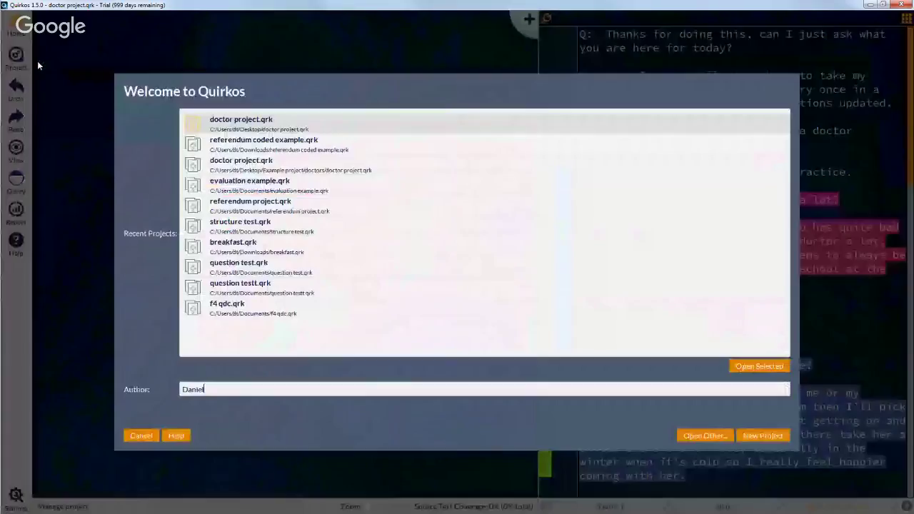
left_click(259, 145)
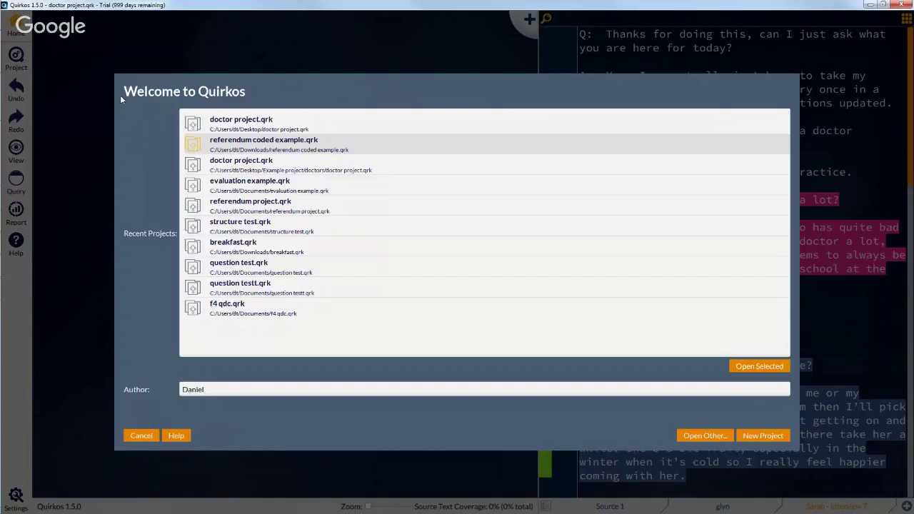
double_click(273, 146)
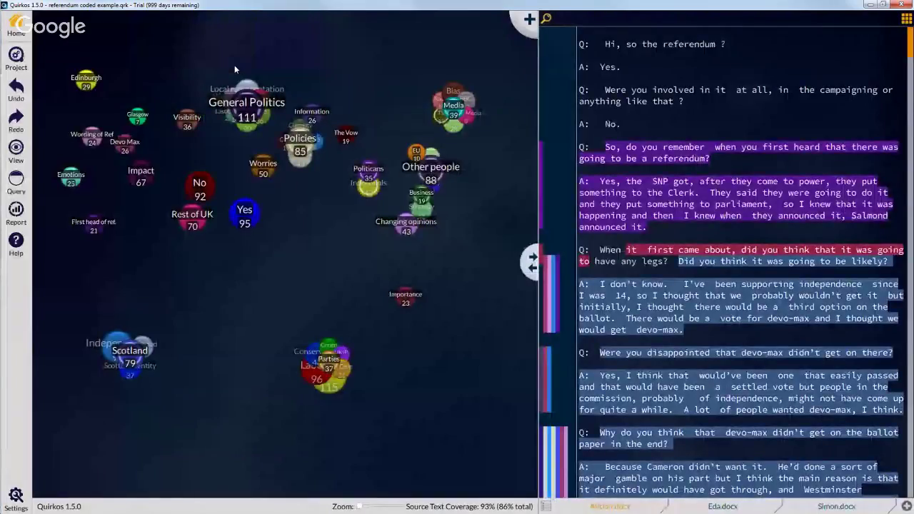
Examine the quirk clusters on the canvas, including General Politics and Media, and view the TV Debates quirk's summary by source
mouse_move(244, 120)
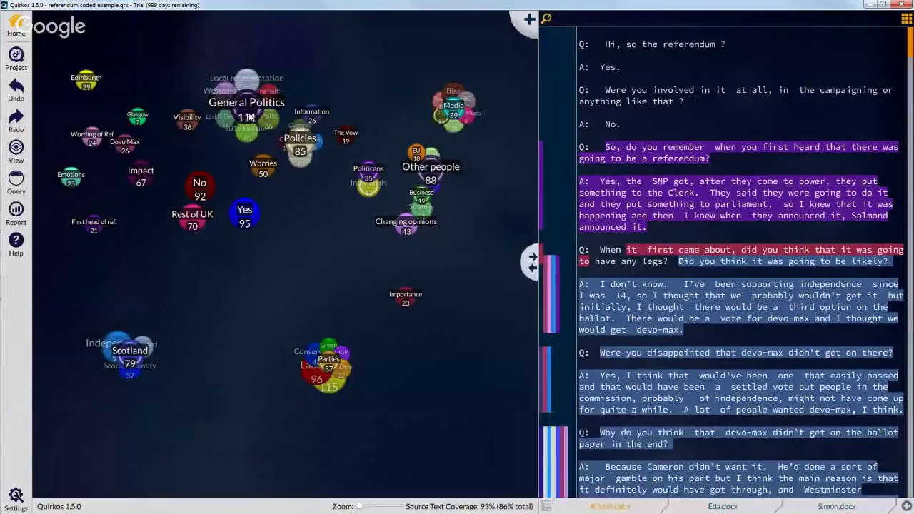
left_click_drag(245, 120, 333, 291)
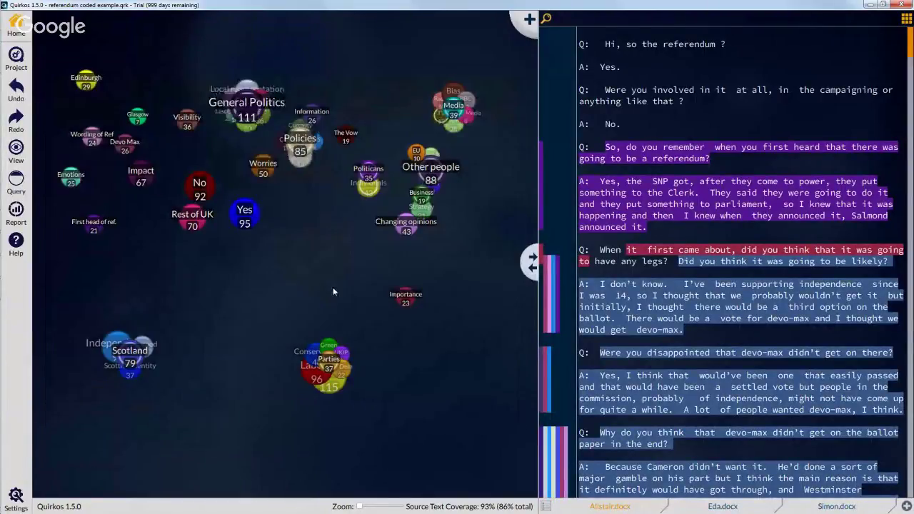
left_click_drag(160, 357, 268, 250)
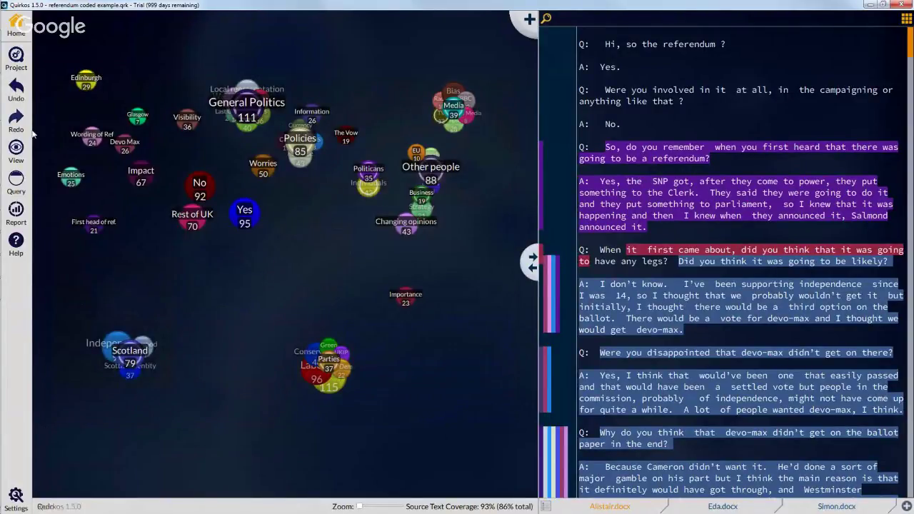
mouse_move(230, 125)
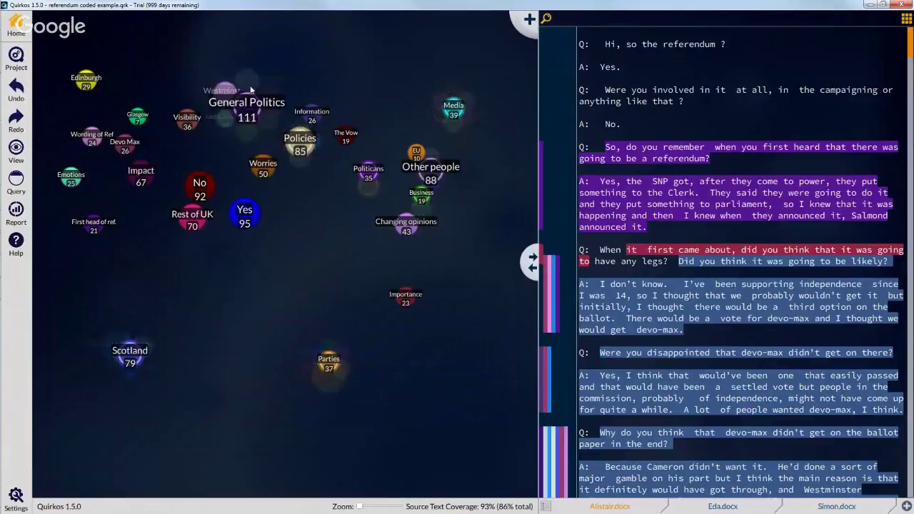
mouse_move(250, 140)
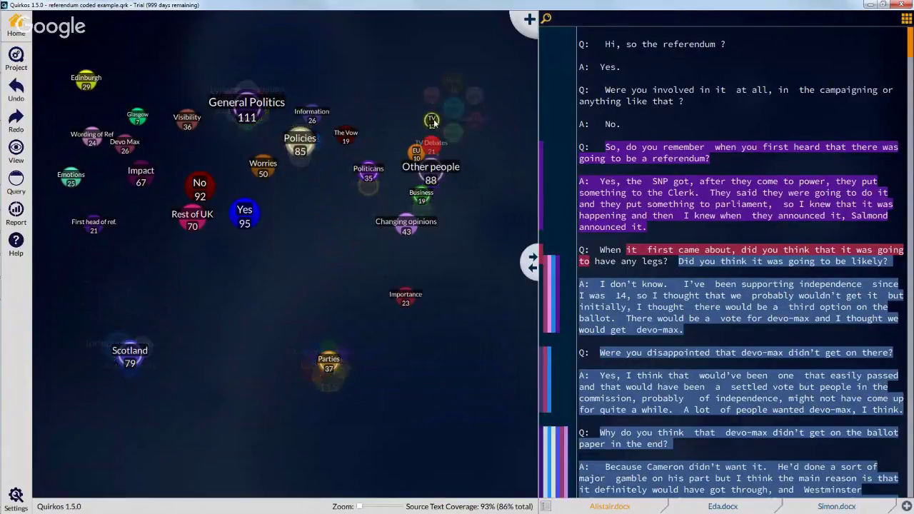
mouse_move(431, 119)
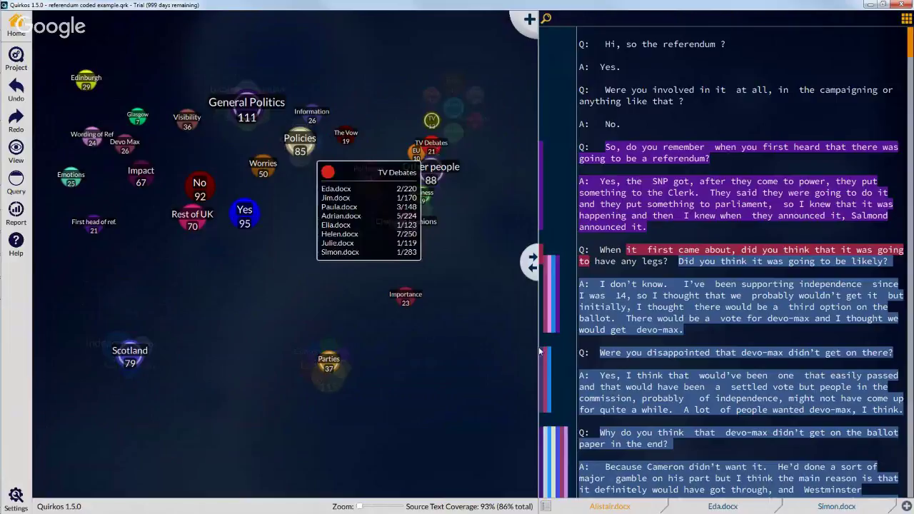
Browse the three open interview transcripts, checking how their closing passages are coded
left_click(545, 506)
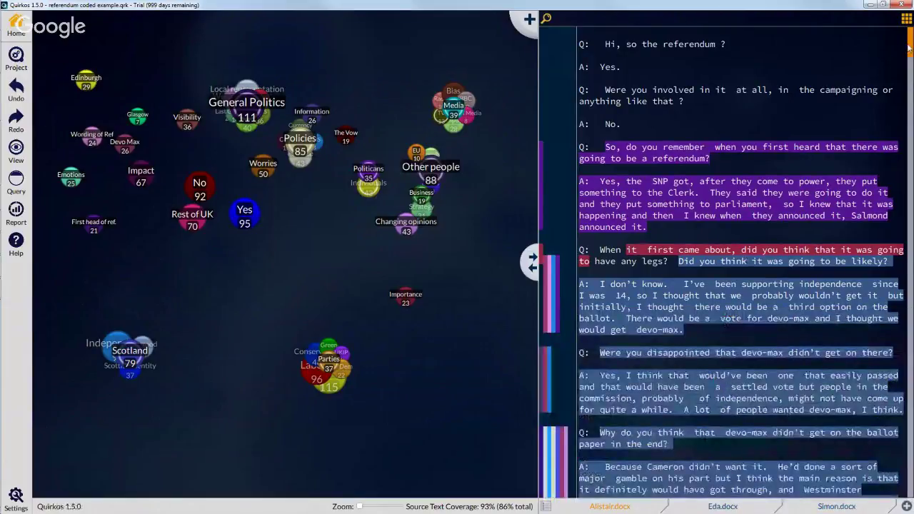
left_click_drag(910, 50, 909, 498)
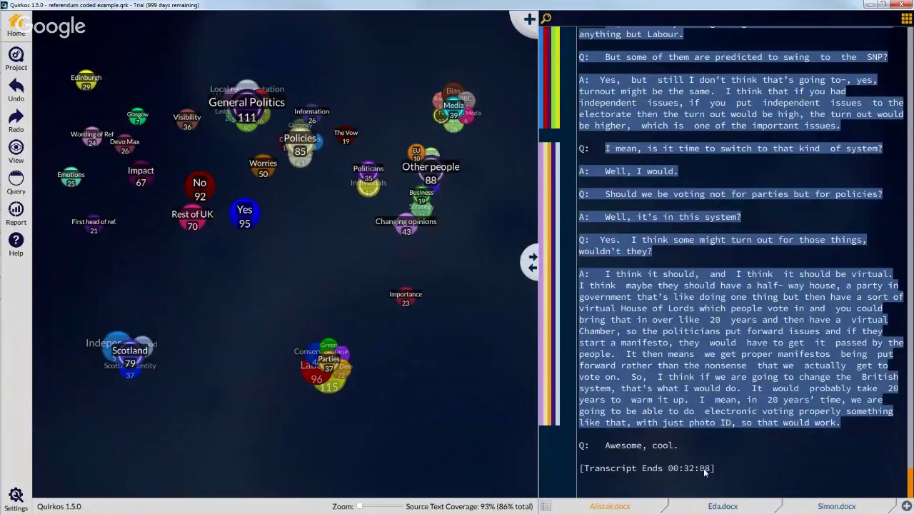
left_click(739, 499)
mouse_move(909, 485)
left_mouse_down()
mouse_move(903, 75)
mouse_move(908, 500)
left_mouse_up()
left_click(836, 506)
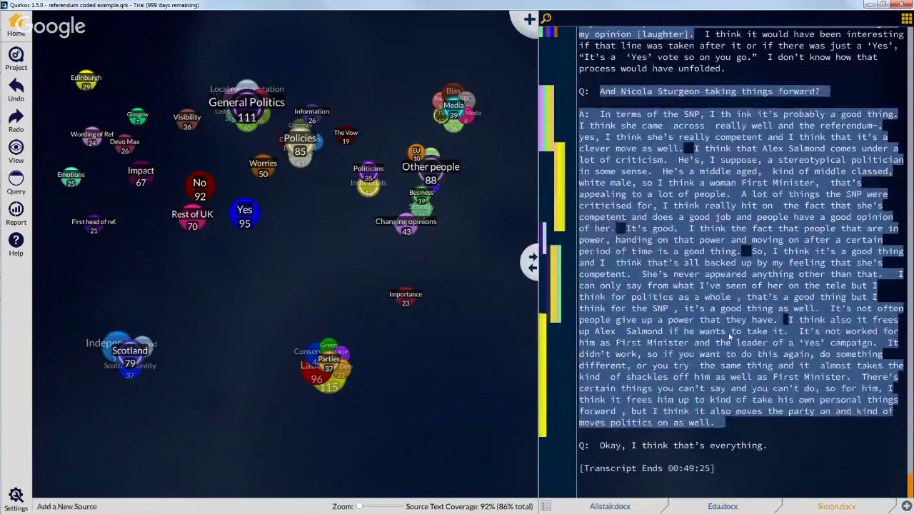
scroll(723, 249, "up", 2)
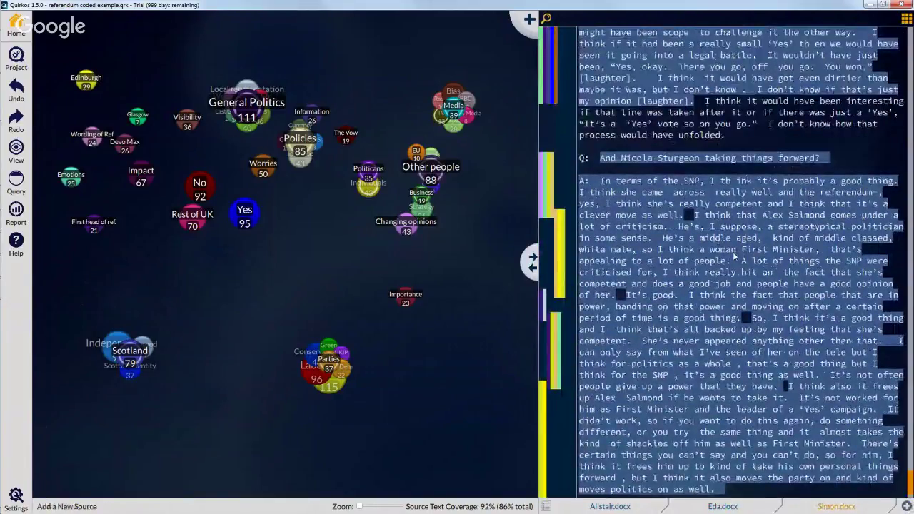
scroll(735, 256, "up", 6)
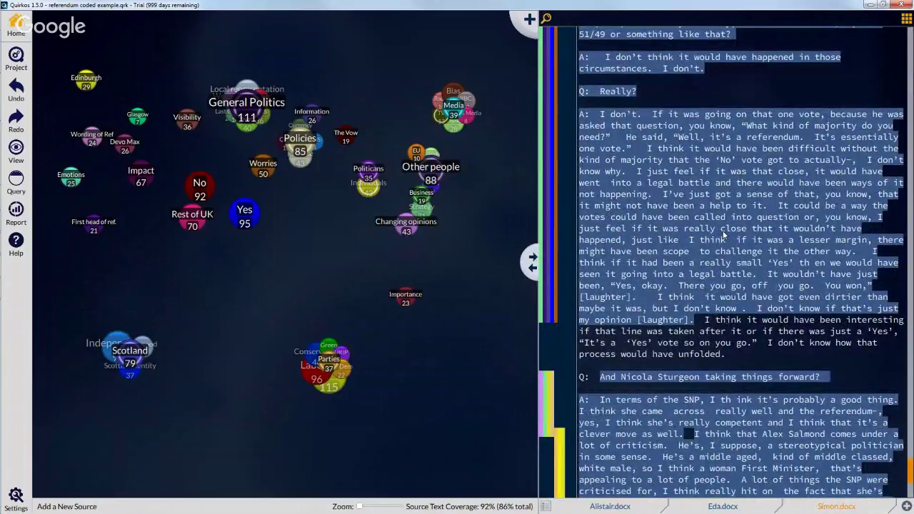
left_click(723, 234)
Review the quotes coded to the Worries quirk through to the end, and return to the main canvas
left_click(268, 168)
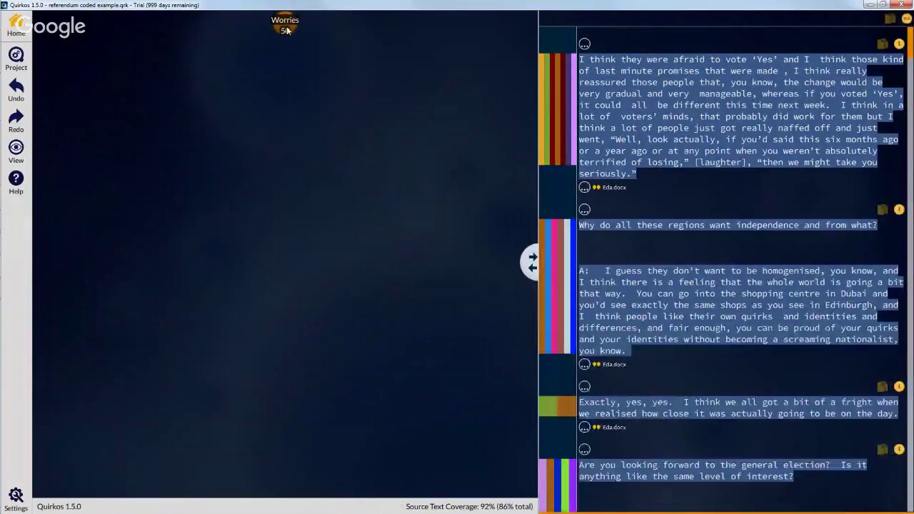
scroll(911, 52, "down", 1)
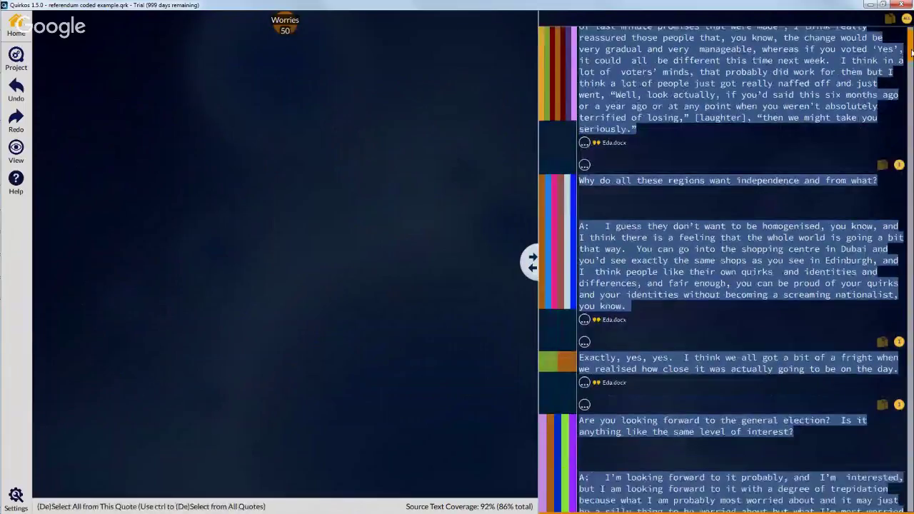
left_click_drag(911, 52, 902, 508)
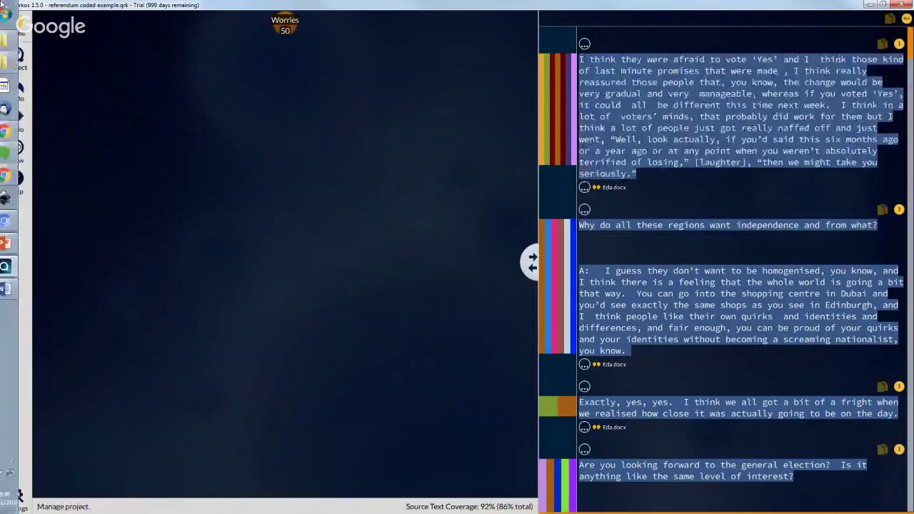
left_click(261, 152)
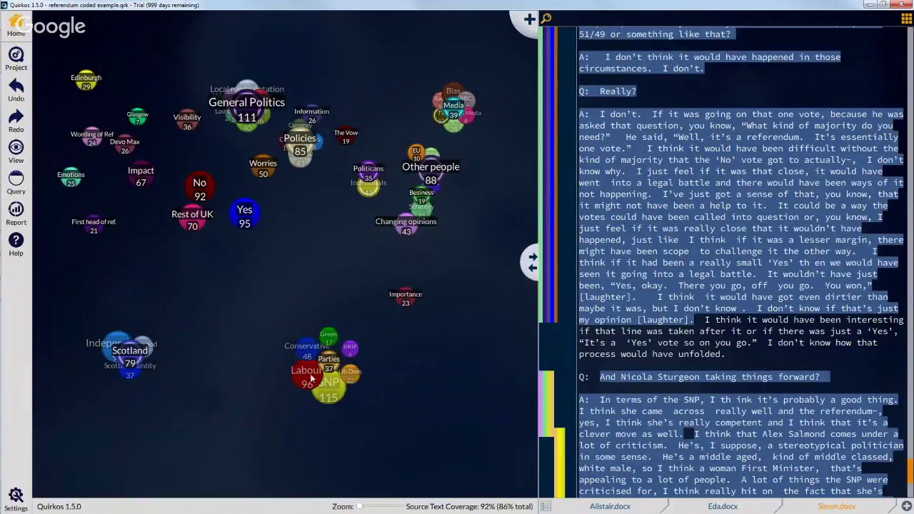
View the Labour quirk's summary by source and show its overlap view
left_click_drag(313, 377, 309, 380)
mouse_move(307, 380)
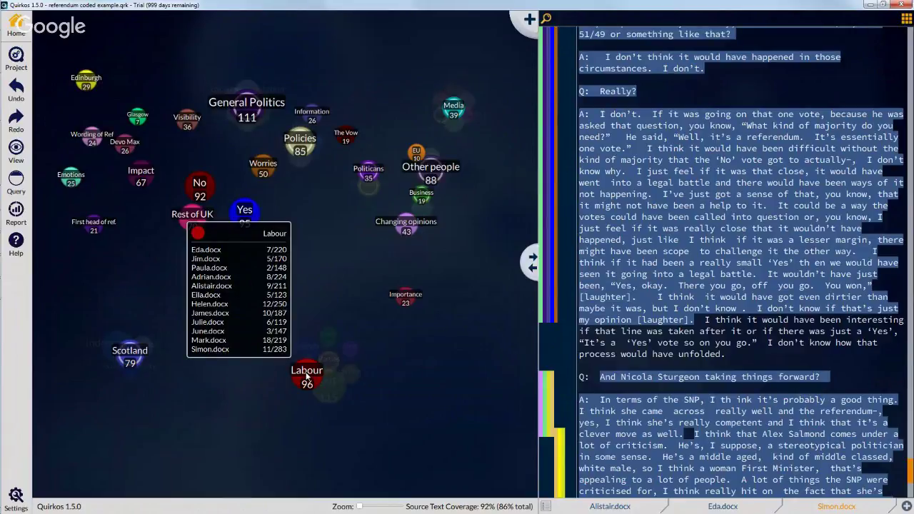
right_click(307, 377)
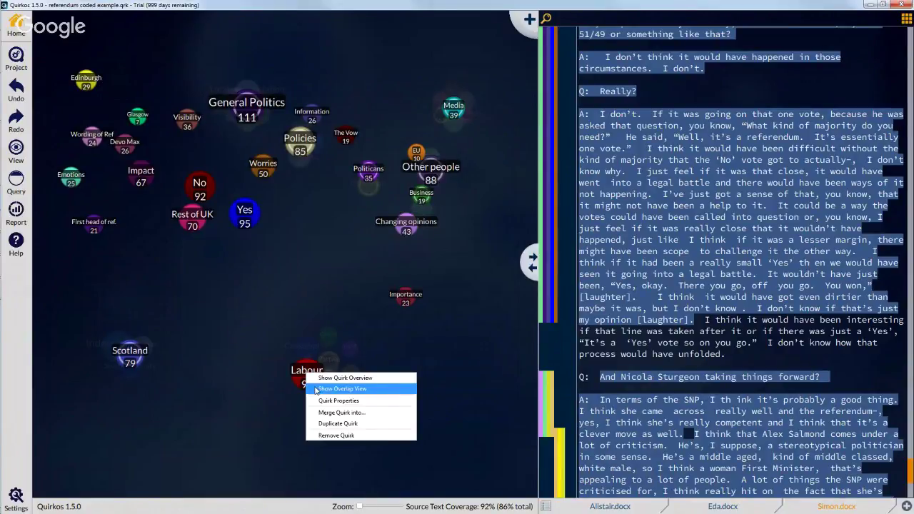
left_click(316, 389)
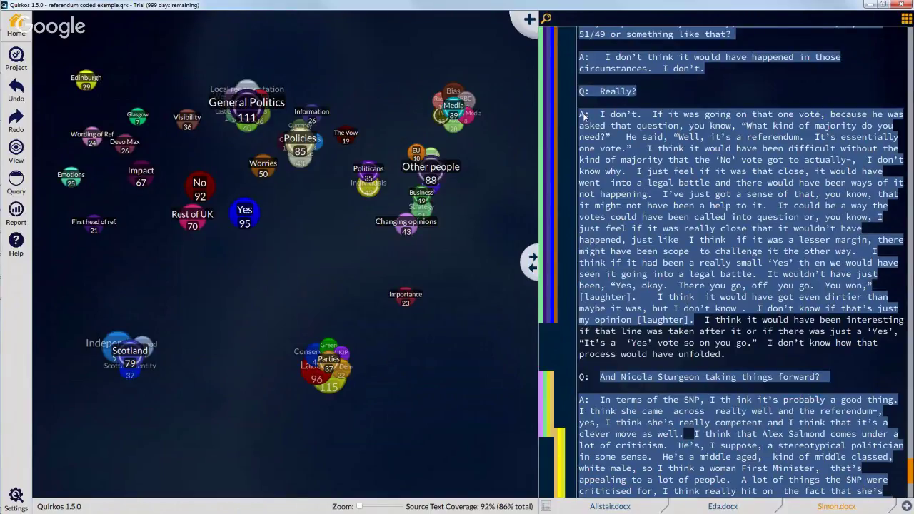
Show the overlap view for the Labour quirk and check its overlap with the SNP quirk
left_click_drag(583, 114, 470, 74)
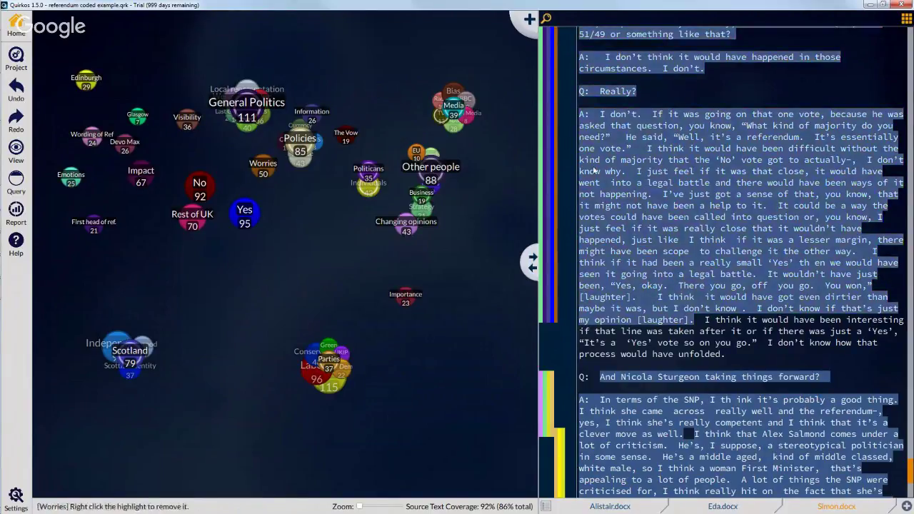
right_click(307, 380)
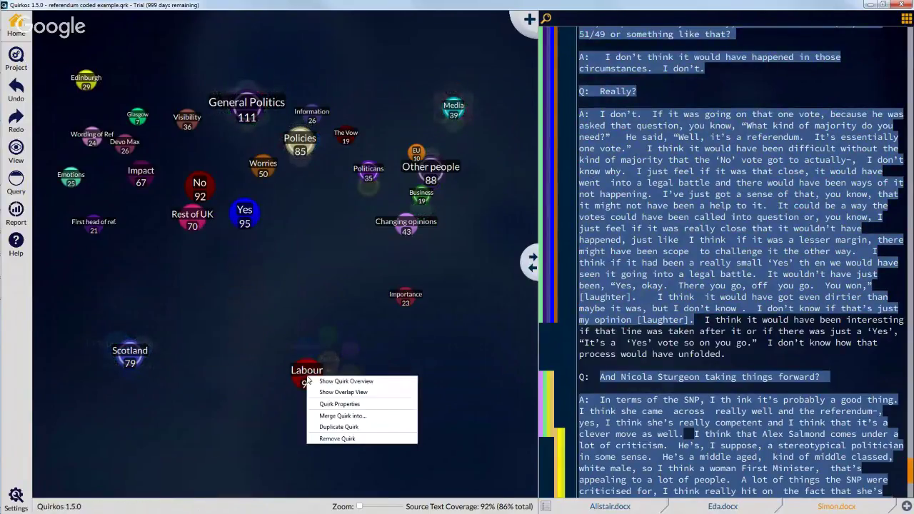
left_click(369, 399)
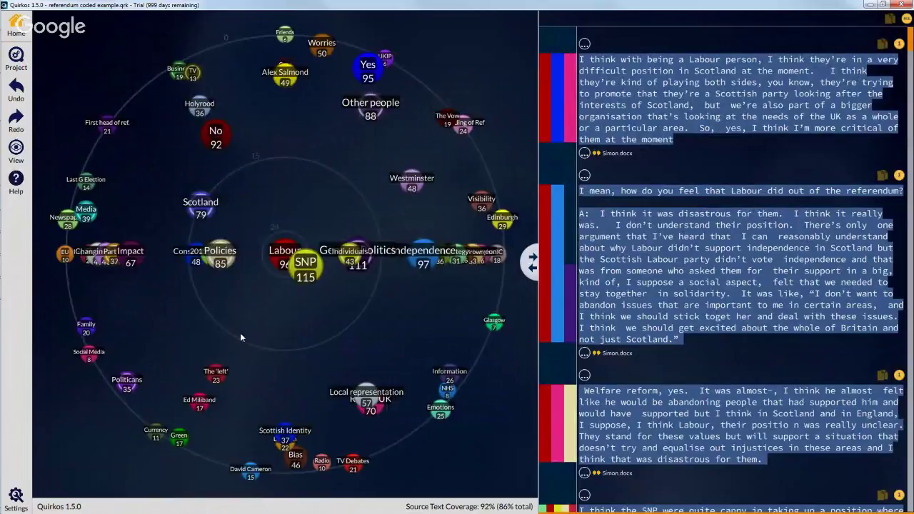
mouse_move(282, 255)
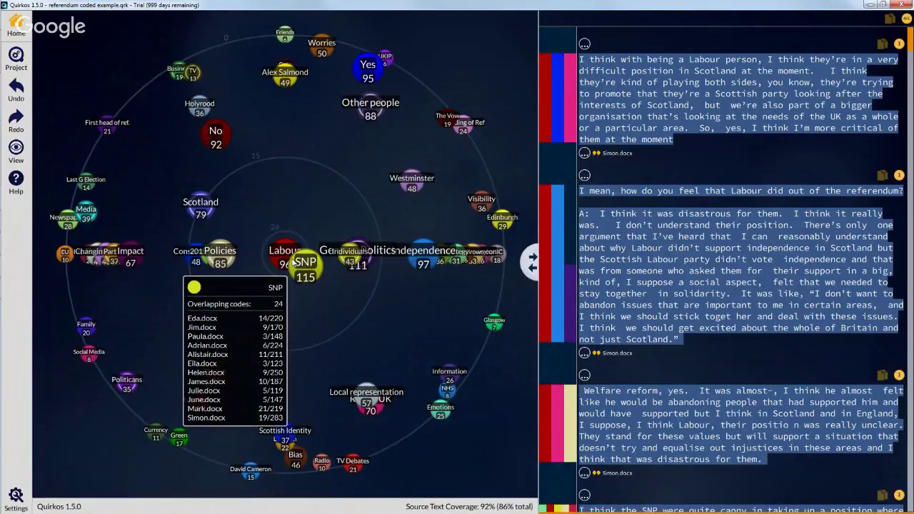
Browse the quotes where Labour and SNP overlap and highlight the phrase “Let's give Labour a bloody nose and let's vote the SNP.”
left_click(295, 262)
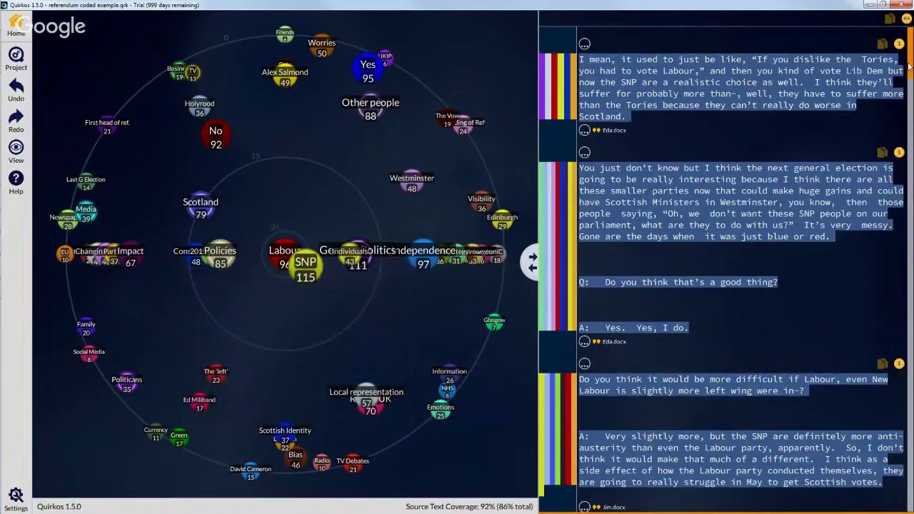
scroll(909, 65, "down", 5)
scroll(721, 286, "down", 10)
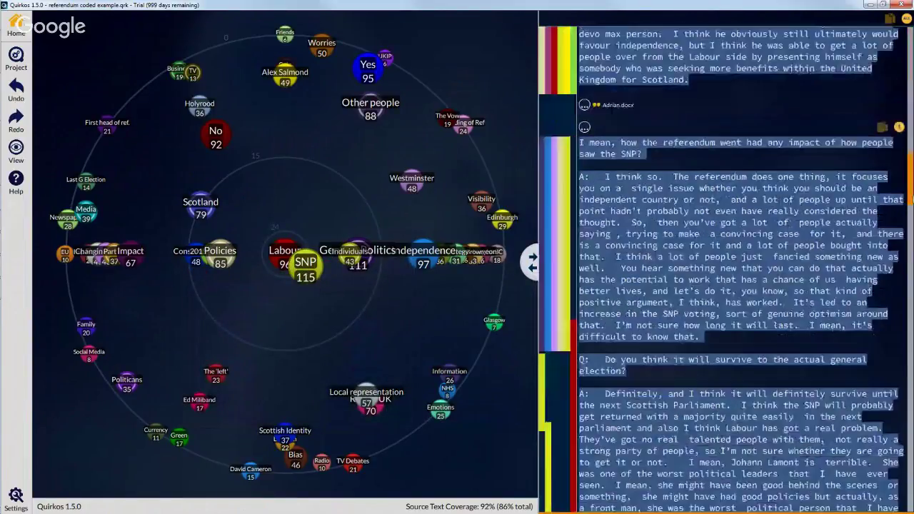
scroll(911, 300, "down", 10)
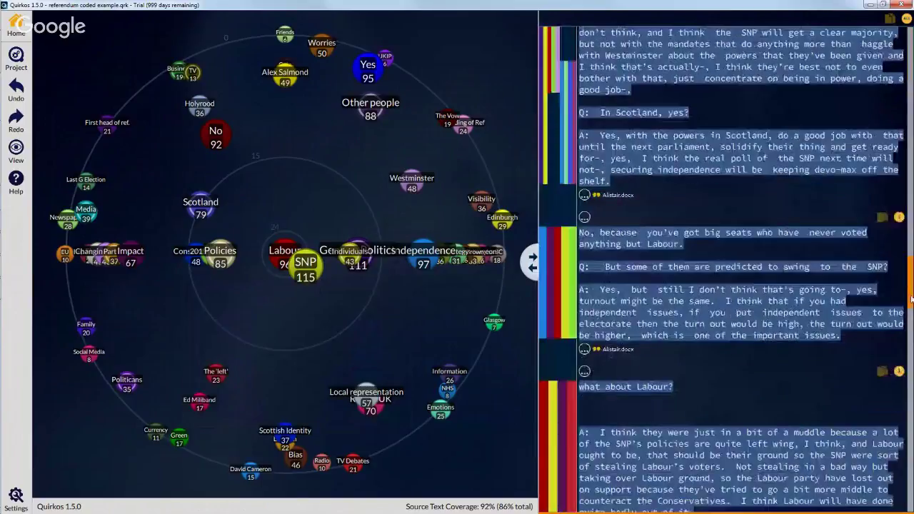
left_click_drag(911, 300, 909, 366)
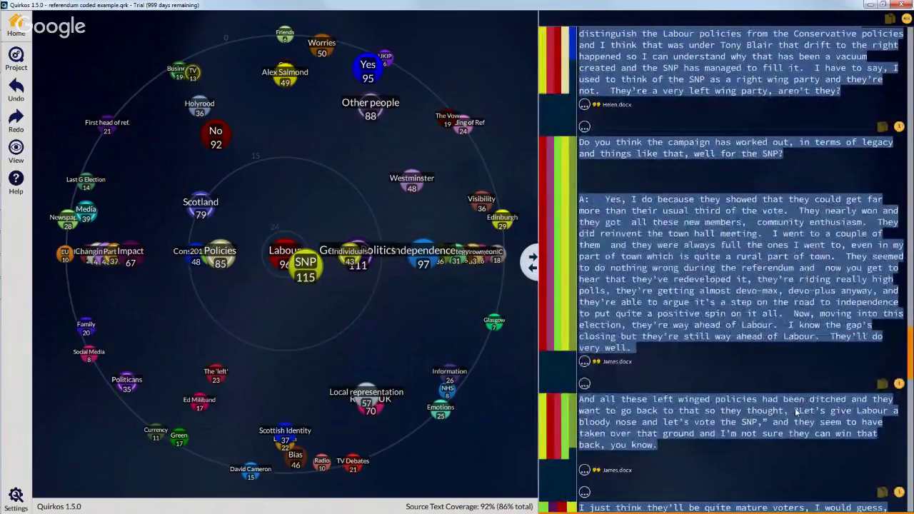
left_click_drag(794, 411, 768, 423)
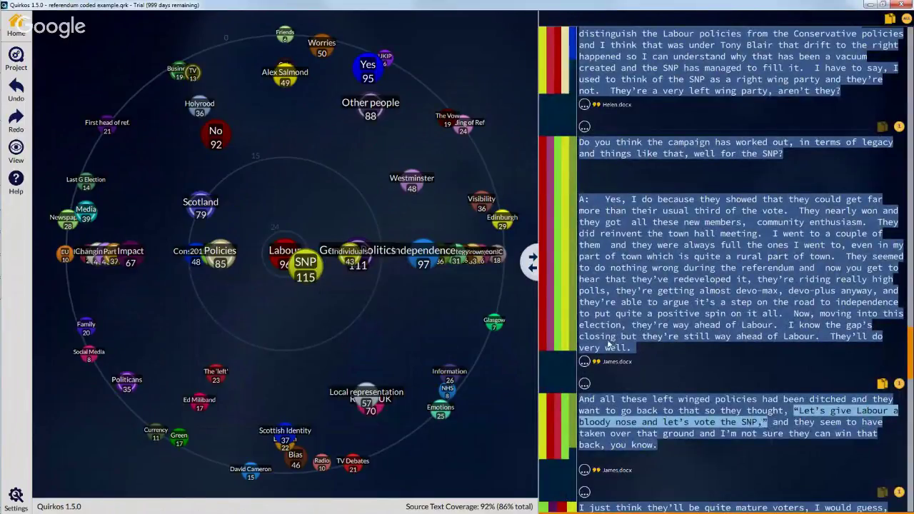
Check how closely other quirks such as No, Yes, EU and Newspapers overlap with Labour, and list the Newspapers overlap quotes
mouse_move(321, 302)
mouse_move(223, 263)
mouse_move(344, 257)
mouse_move(201, 208)
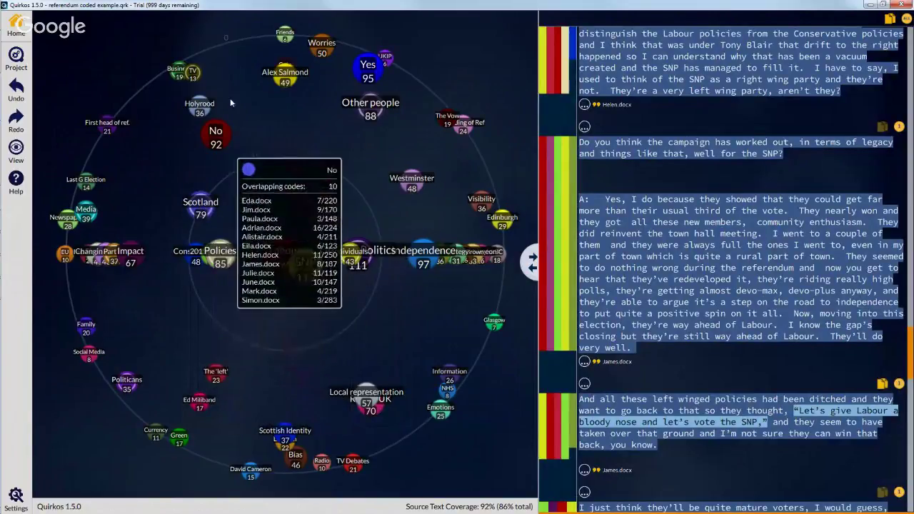
mouse_move(369, 78)
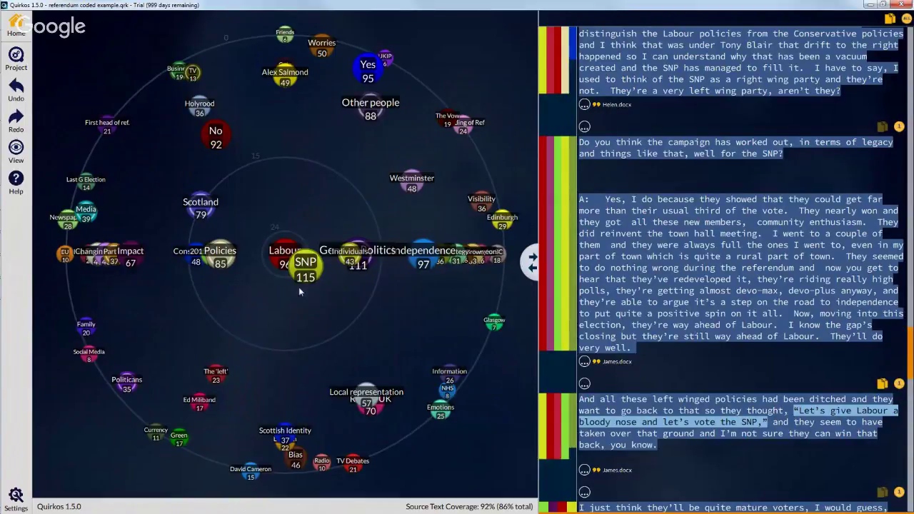
mouse_move(309, 276)
mouse_move(155, 437)
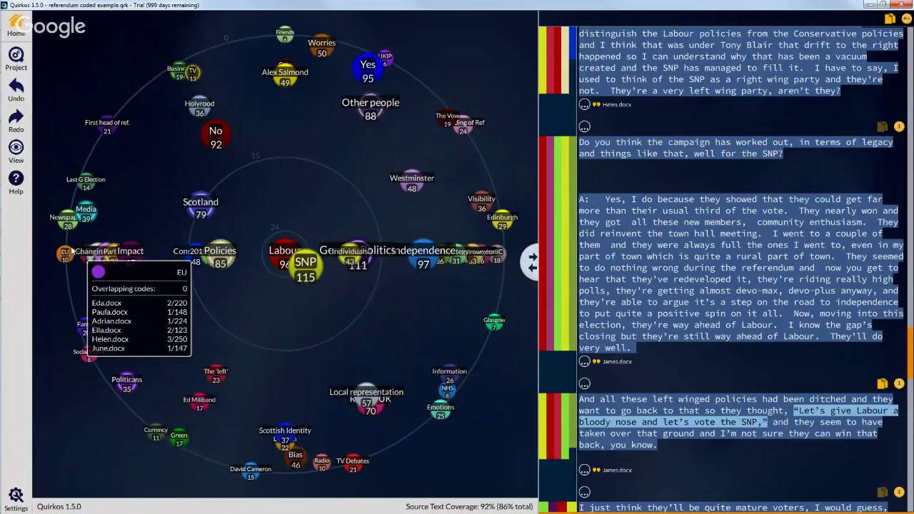
mouse_move(64, 220)
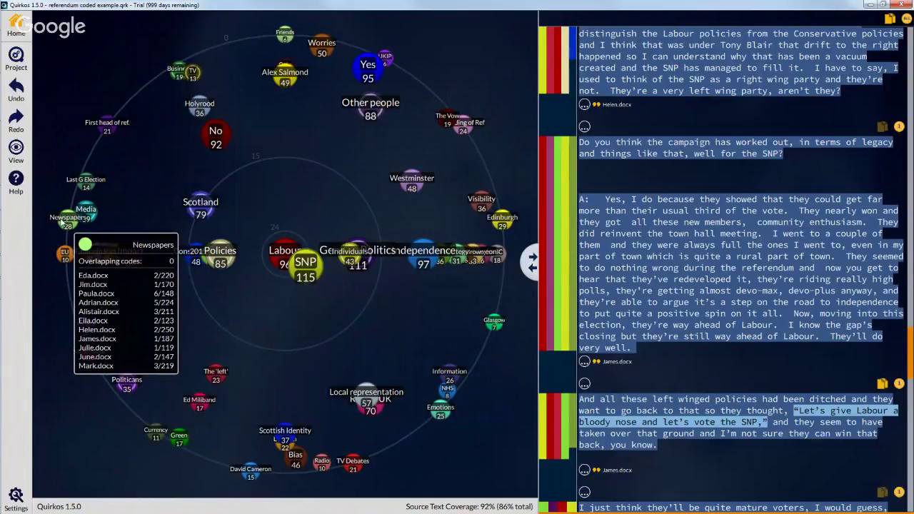
left_click(64, 222)
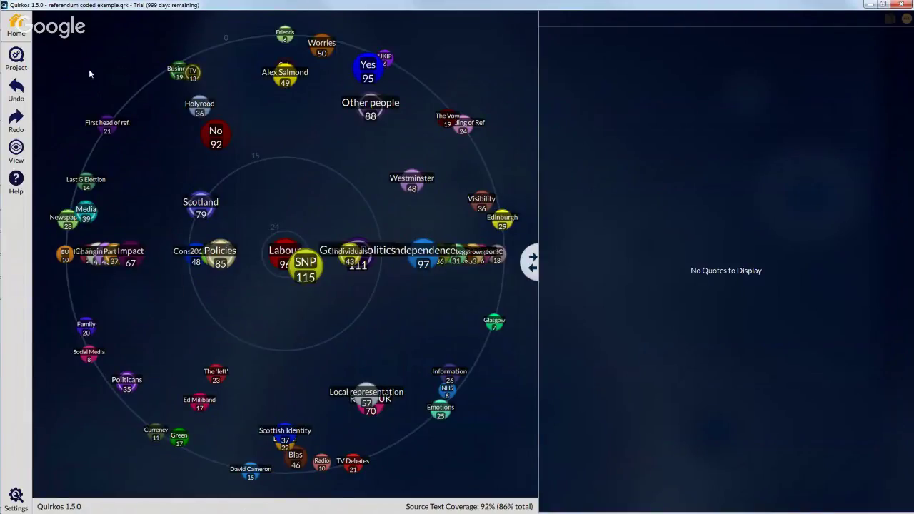
Return to the main canvas and show the overlap view for the General Politics quirk
left_click(26, 27)
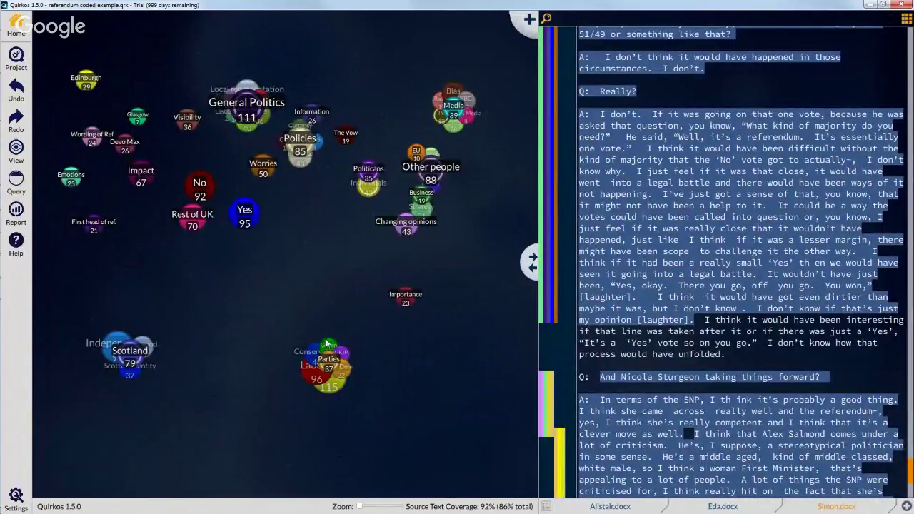
mouse_move(248, 109)
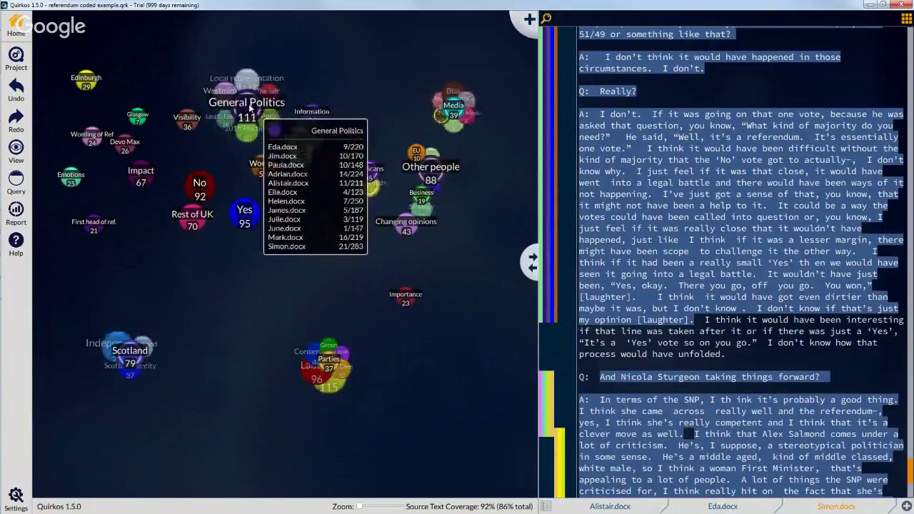
right_click(249, 108)
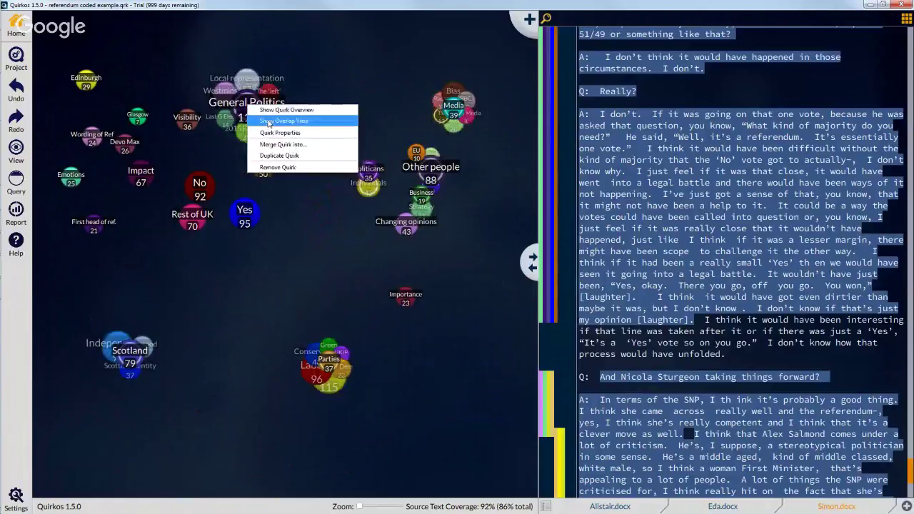
left_click(269, 121)
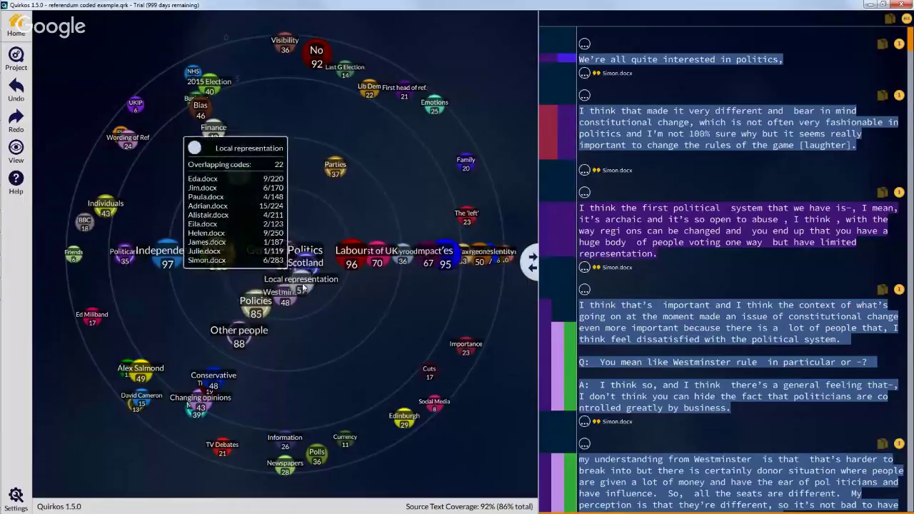
List the quotes where General Politics overlaps with Local representation, and select quotes for copying
mouse_move(260, 312)
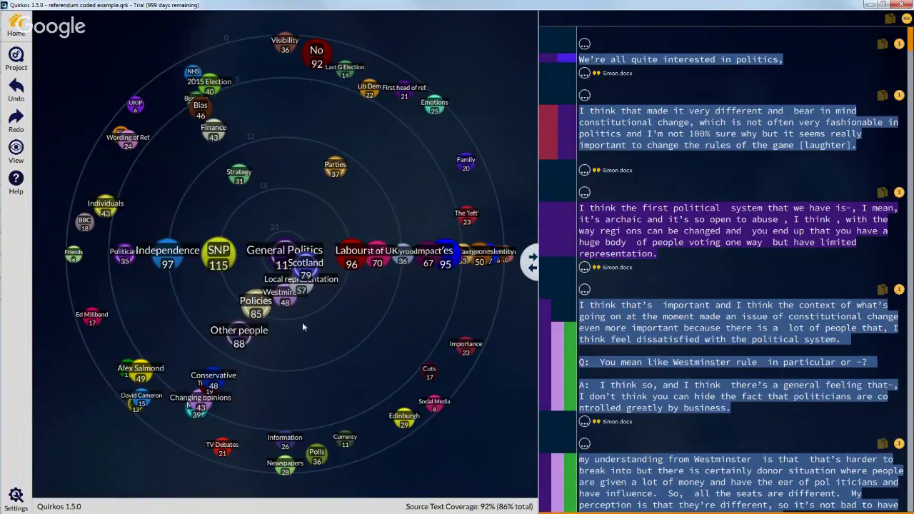
mouse_move(308, 273)
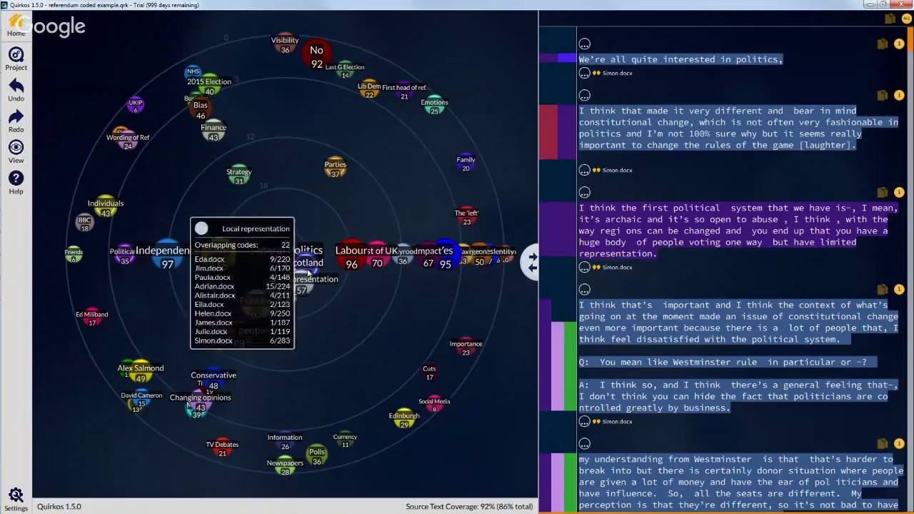
left_click(210, 347)
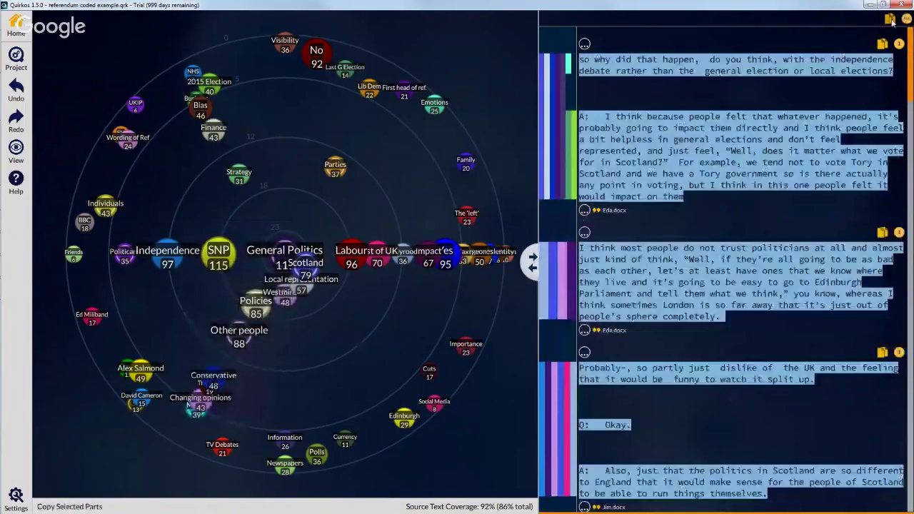
left_click(898, 43)
left_click(898, 232)
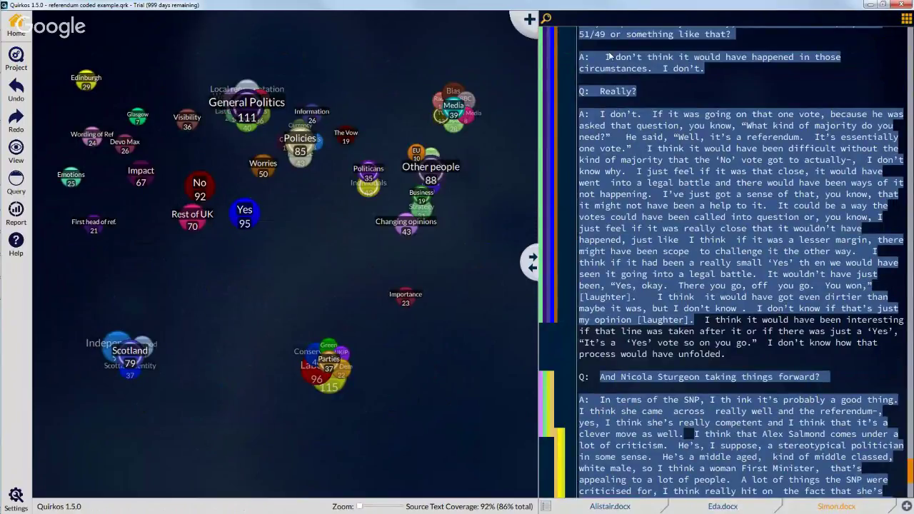
View the source properties of the open transcript, and open the query view
left_click(904, 20)
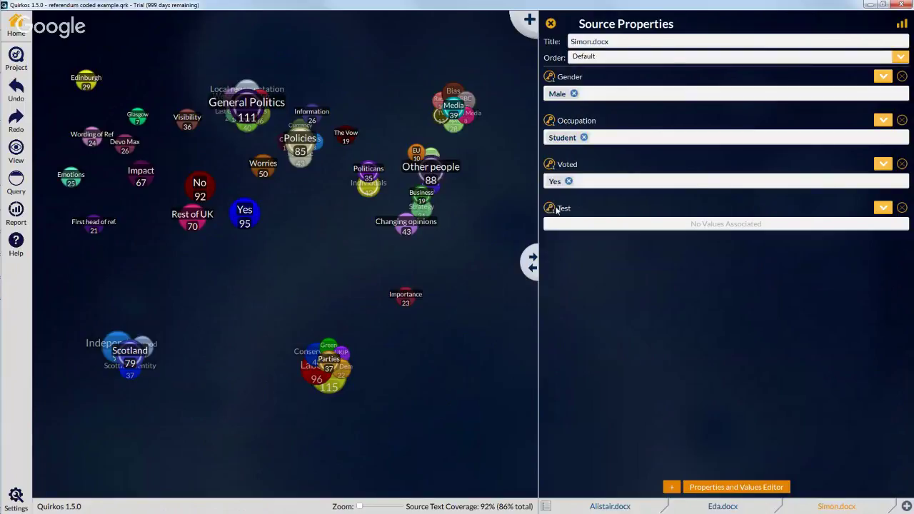
left_click(15, 182)
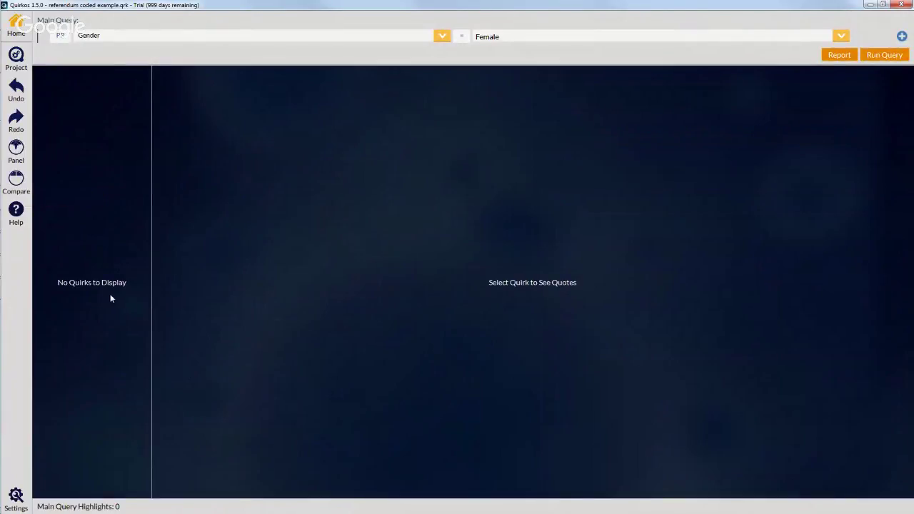
Review the available query criteria, keep the property Gender equal to Female, and run the query
left_click(61, 36)
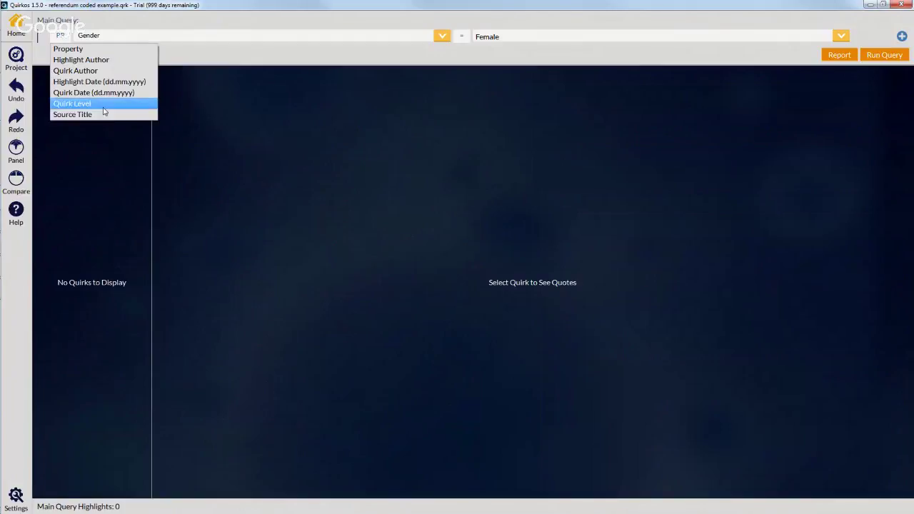
left_click(90, 53)
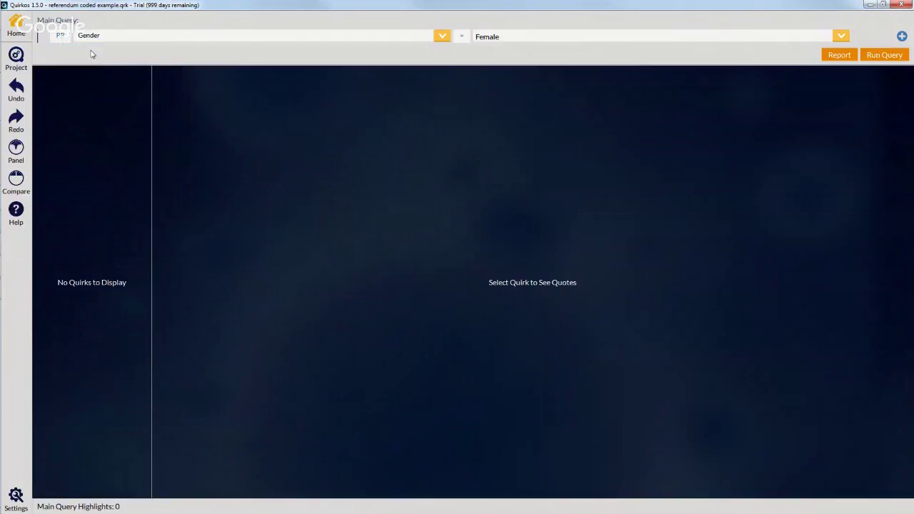
left_click(442, 37)
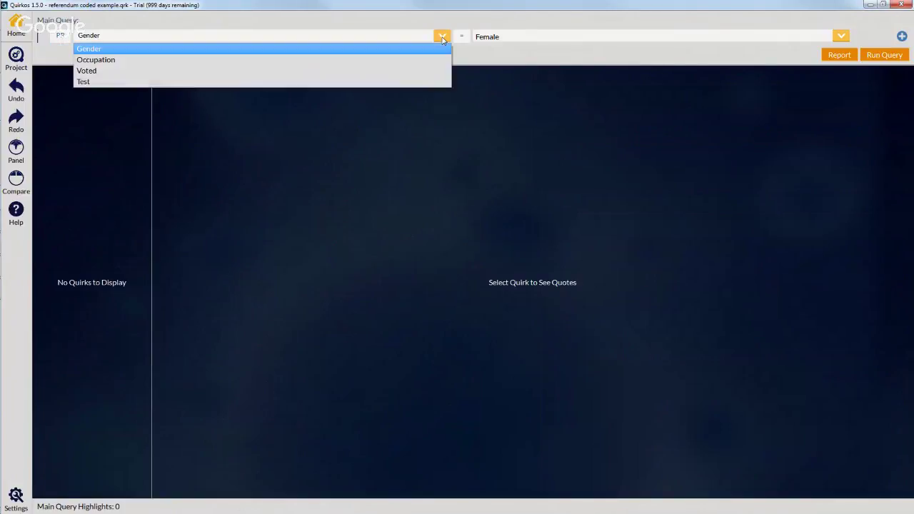
left_click(442, 37)
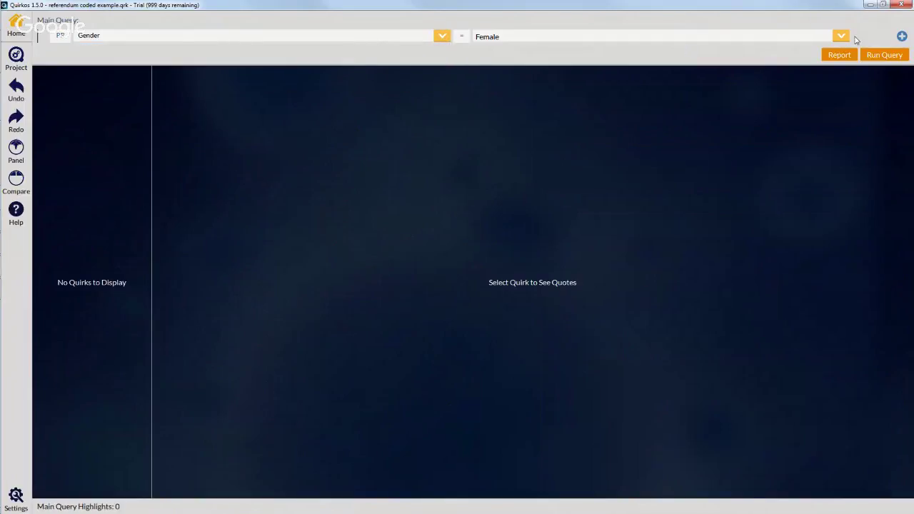
left_click(841, 36)
left_click(841, 36)
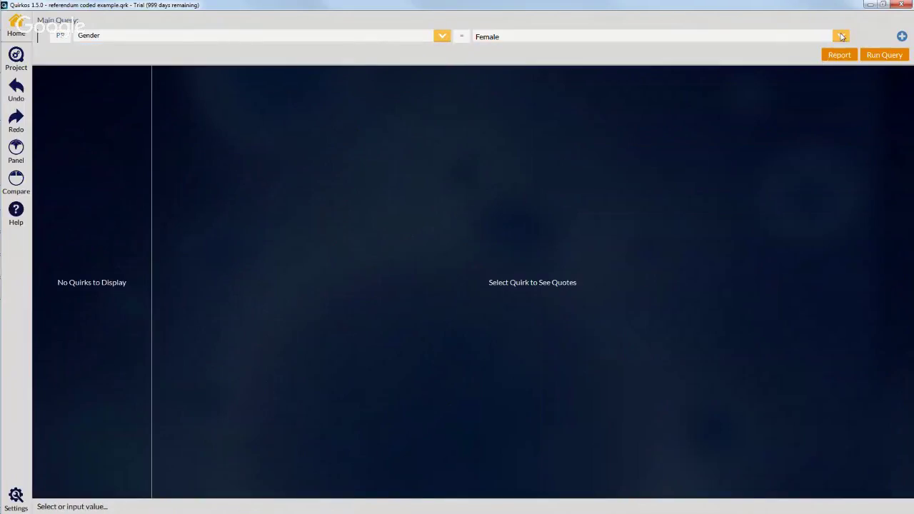
left_click(884, 56)
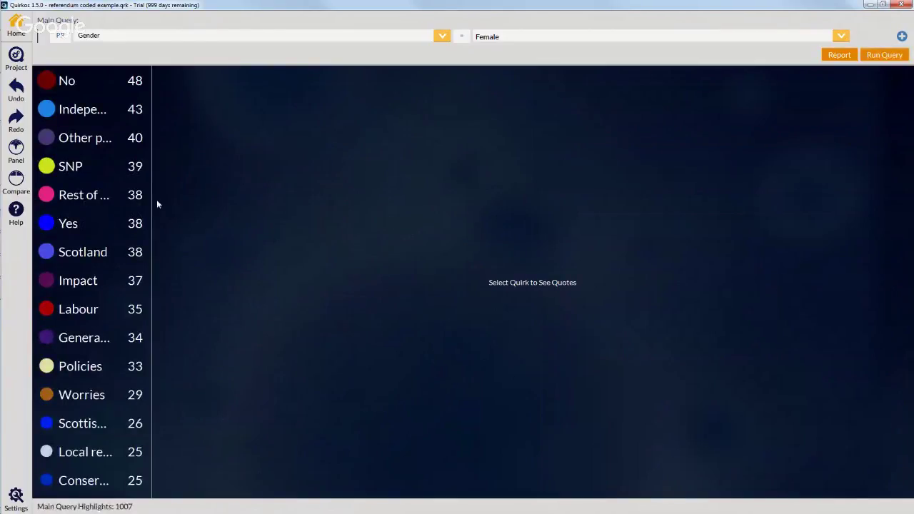
Widen the list of quirks in the query results and view the quotes for No, Independence and Other people
left_click_drag(152, 200, 267, 203)
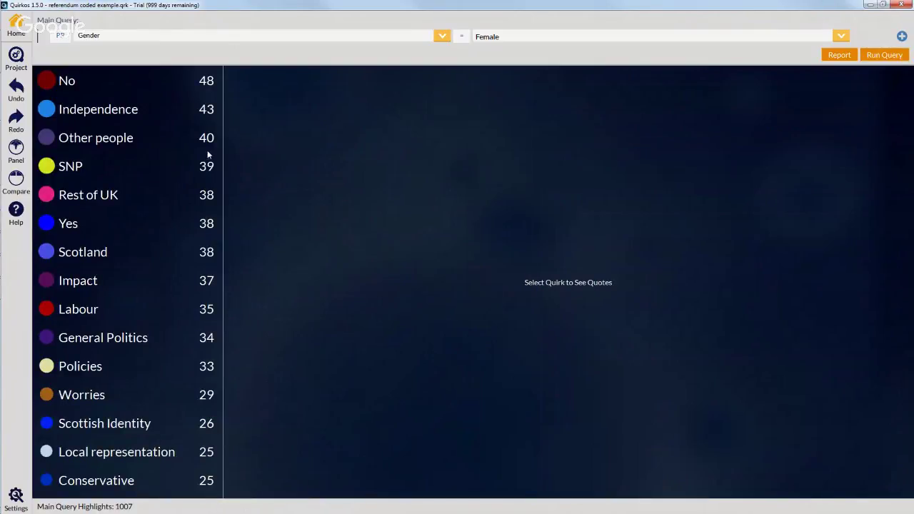
left_click(64, 83)
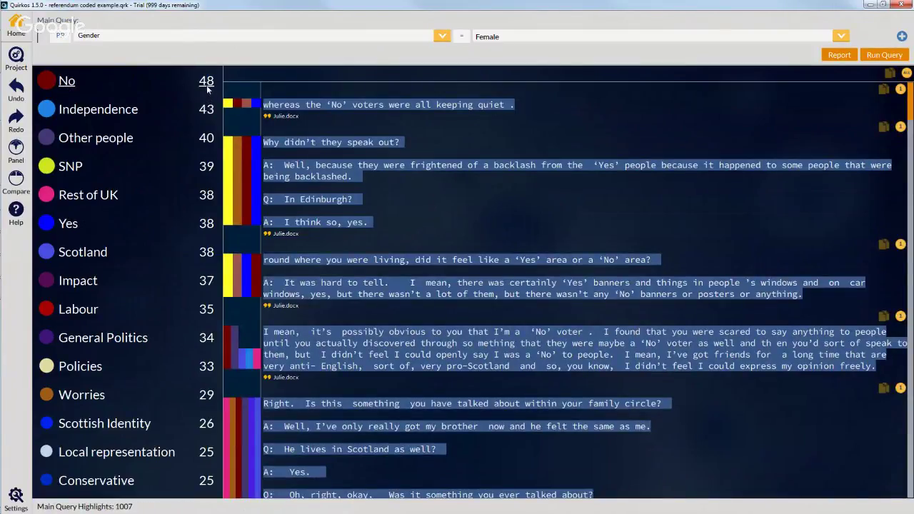
left_click(92, 120)
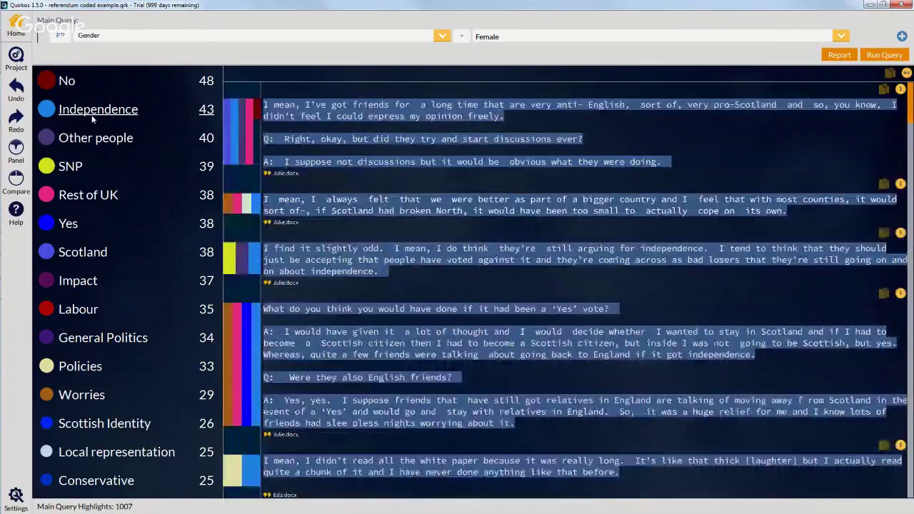
left_click(96, 140)
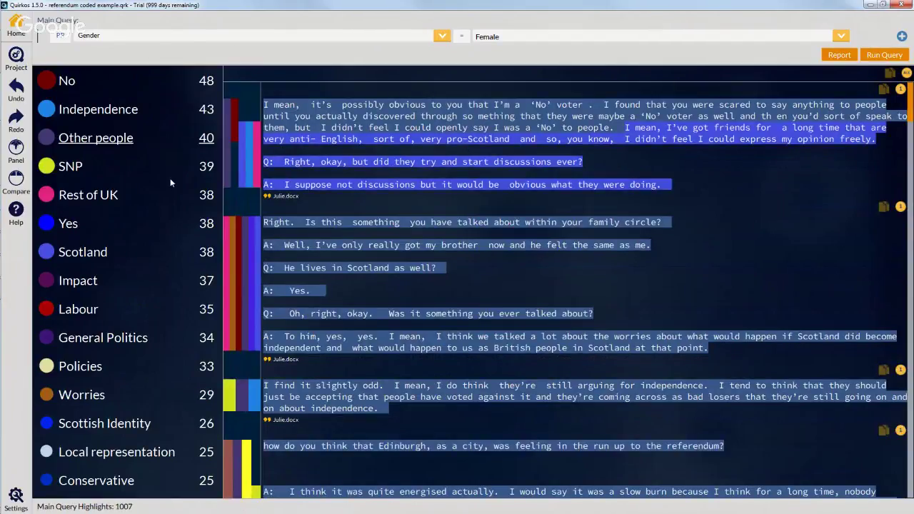
Switch to the side-by-side comparison, set the Right Query to Gender equal to Male against Female, and run it
left_click(18, 193)
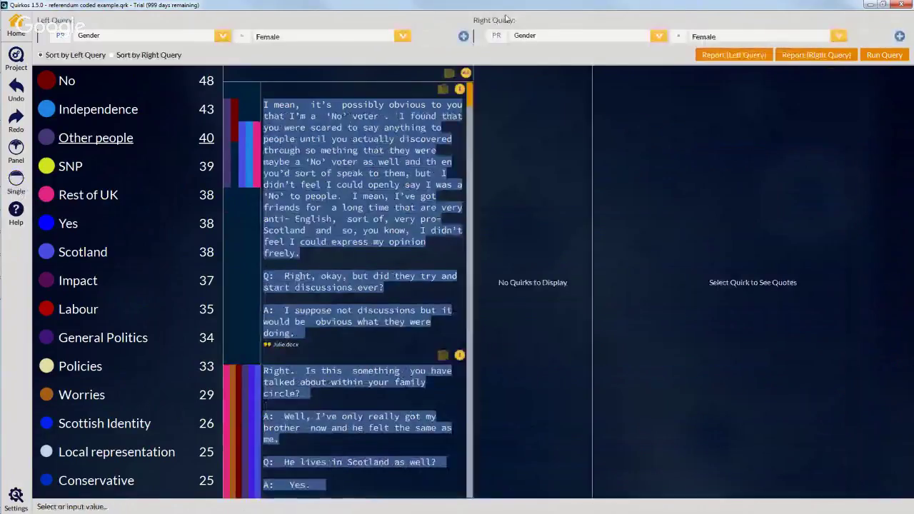
left_click(817, 36)
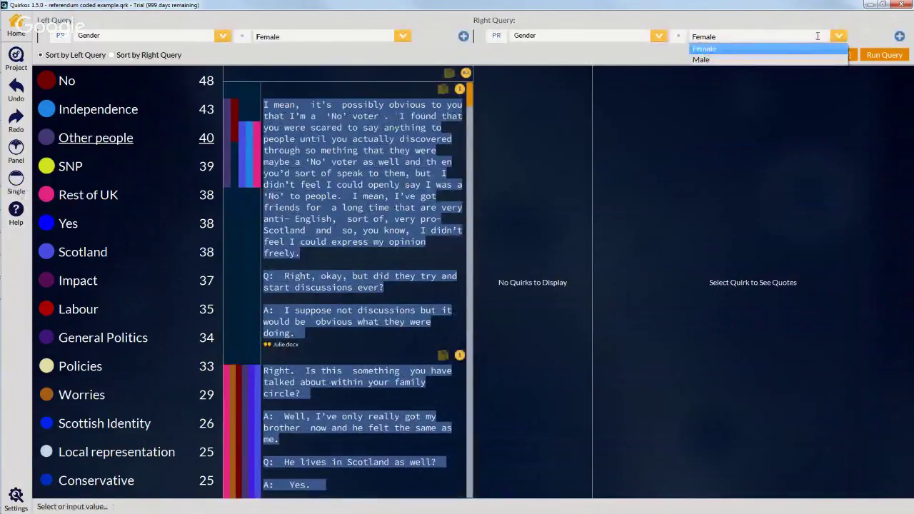
left_click(756, 60)
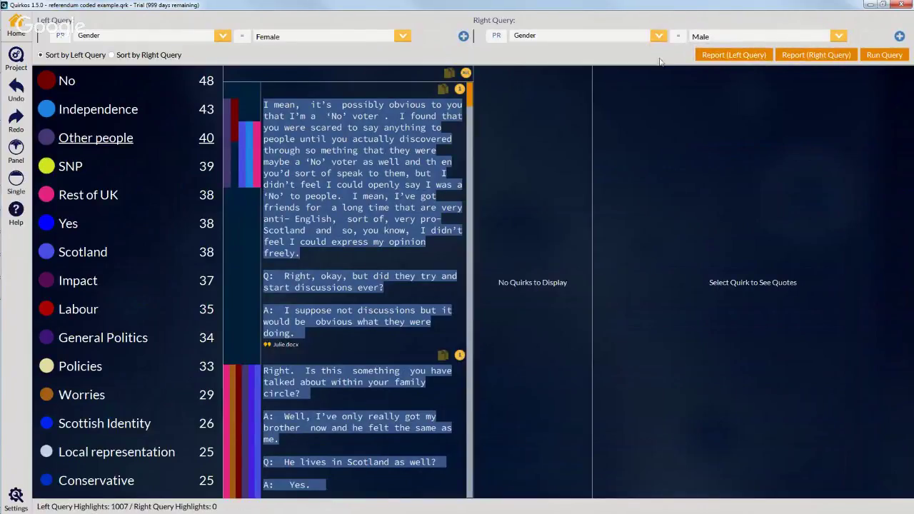
left_click(885, 56)
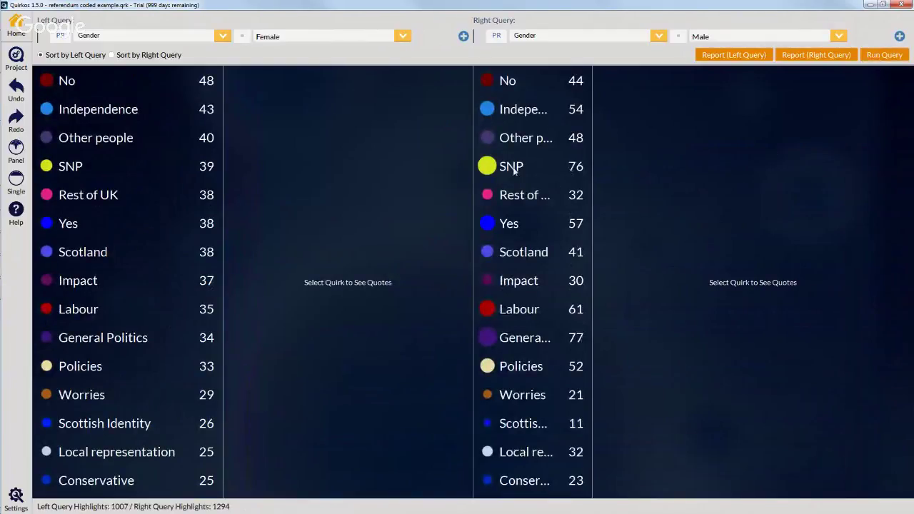
Compare the SNP quotes of male and female respondents by reading through both result lists
left_click(561, 178)
left_click(122, 175)
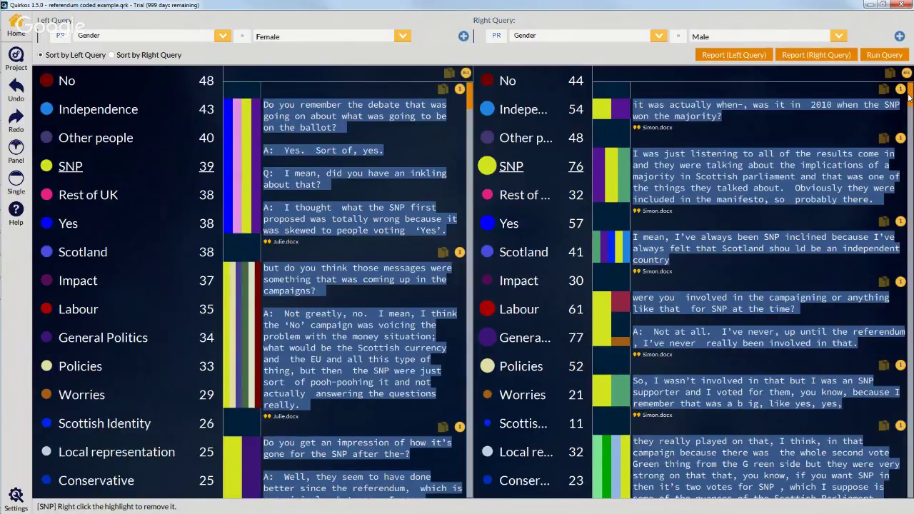
left_click_drag(911, 96, 912, 151)
scroll(912, 151, "down", 10)
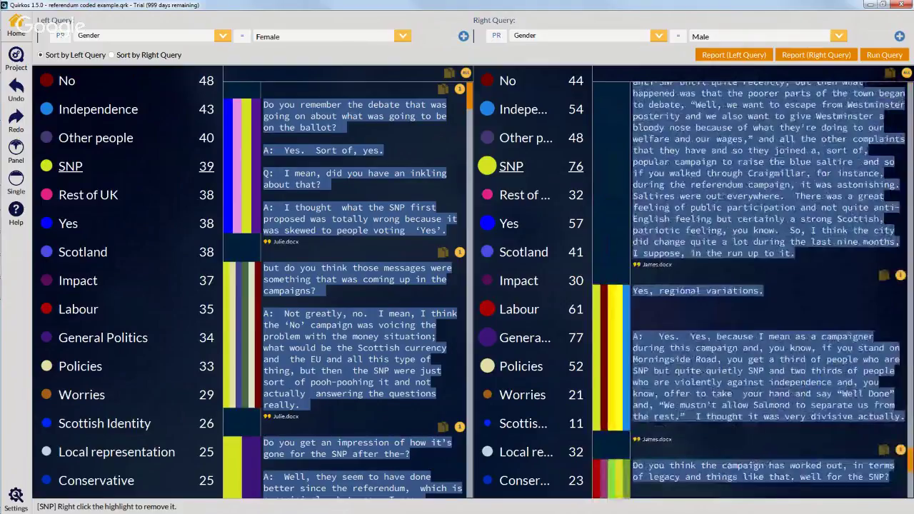
scroll(750, 214, "up", 1)
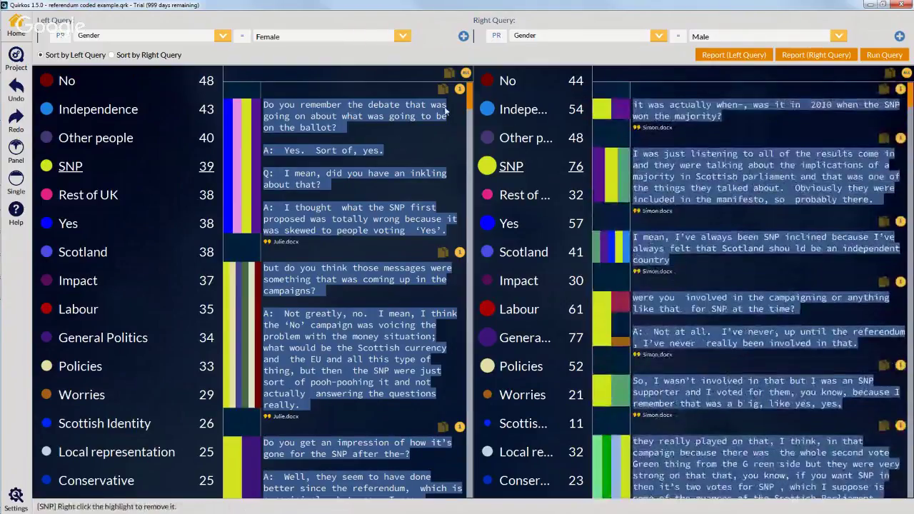
left_click_drag(469, 93, 471, 166)
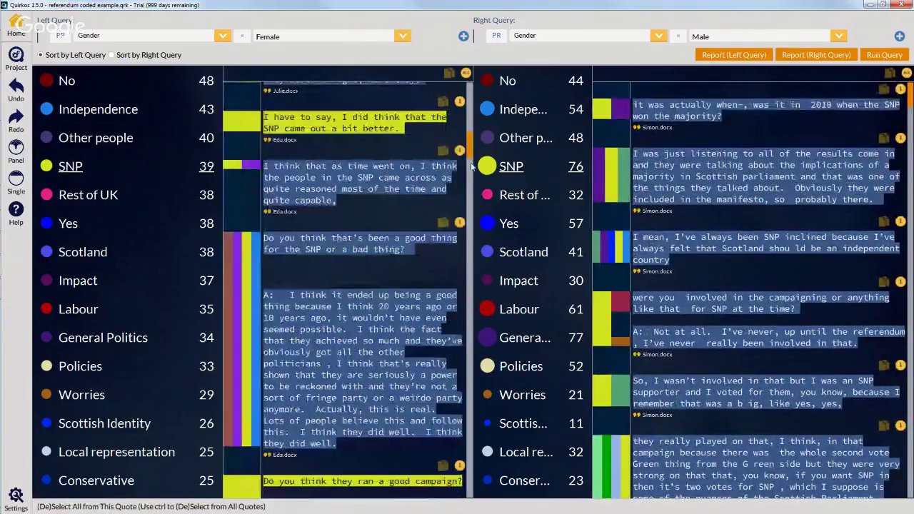
scroll(471, 166, "down", 5)
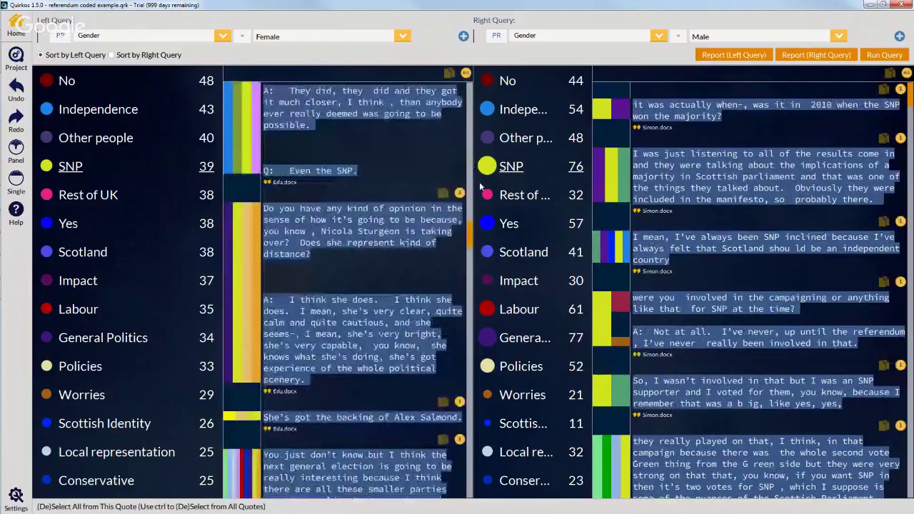
scroll(428, 192, "up", 10)
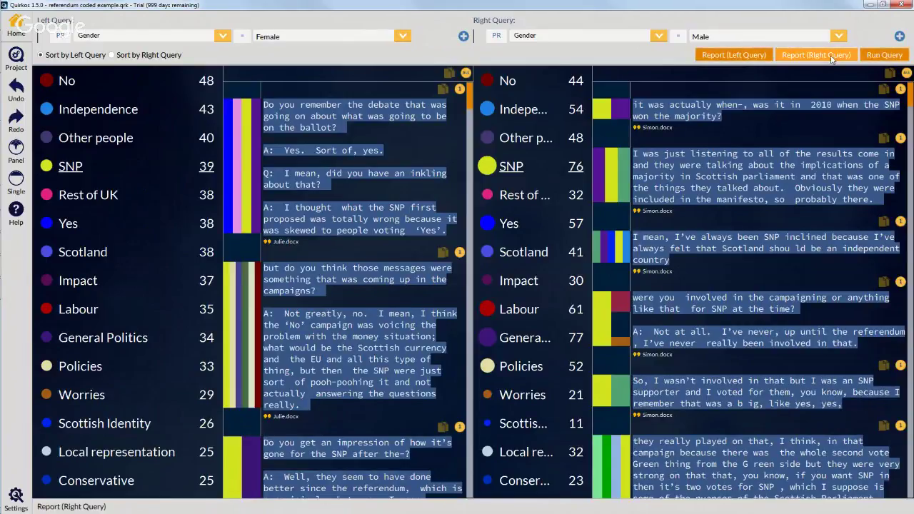
Add a second criterion, Voted equal to No, to the Left Query and run the comparison
left_click(463, 36)
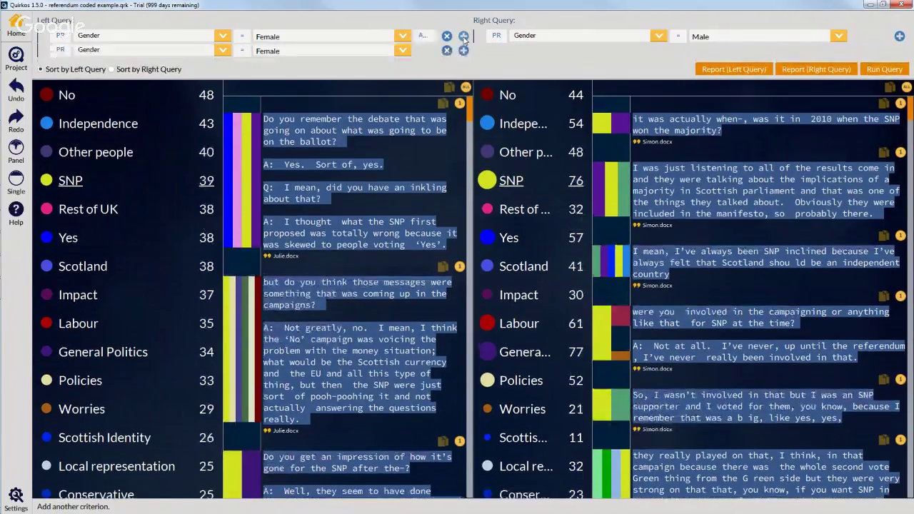
left_click(223, 50)
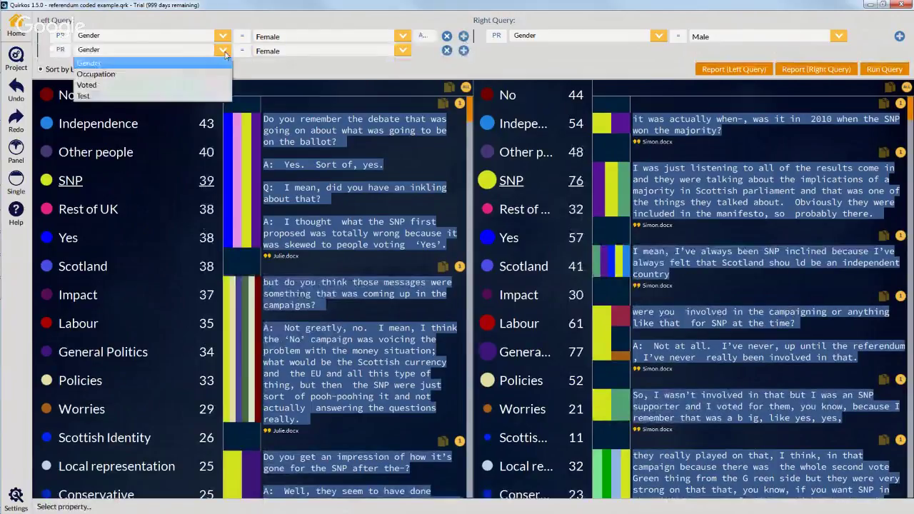
left_click(197, 87)
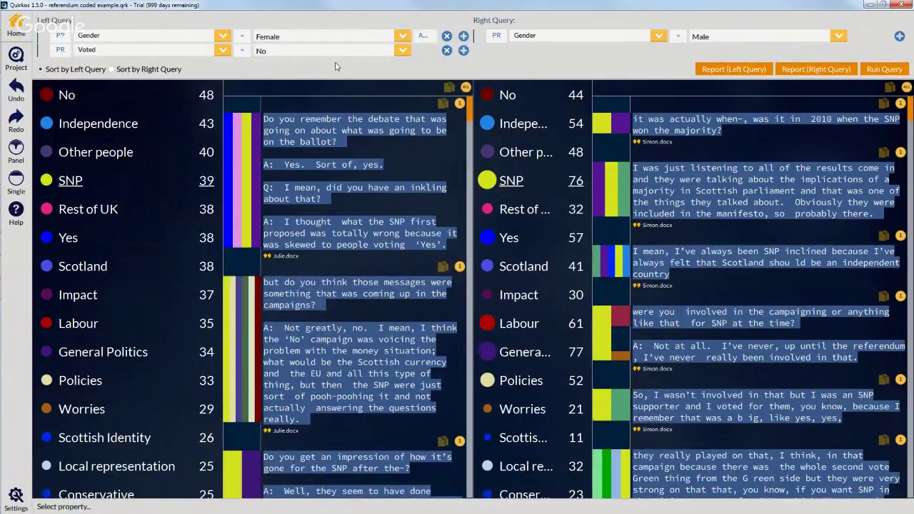
left_click(885, 69)
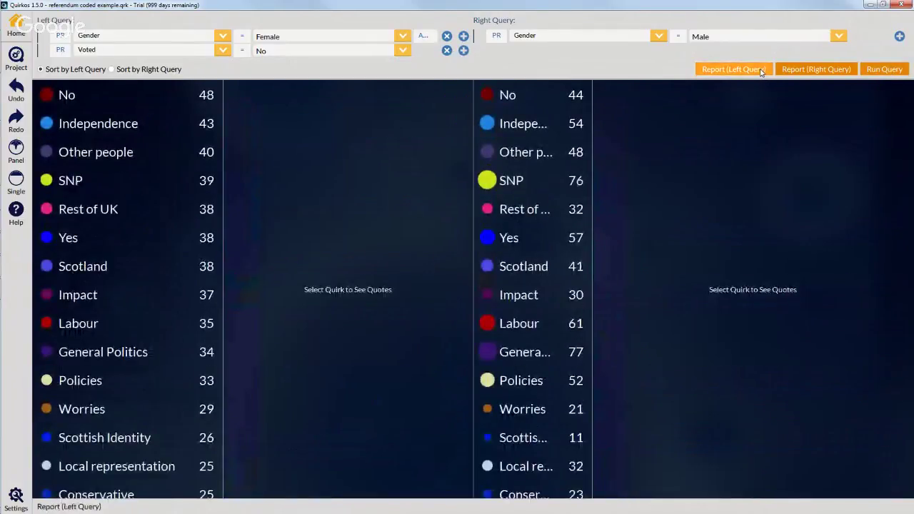
Add a third criterion, Occupation equal to Student, to the Left Query and run the comparison
left_click(463, 50)
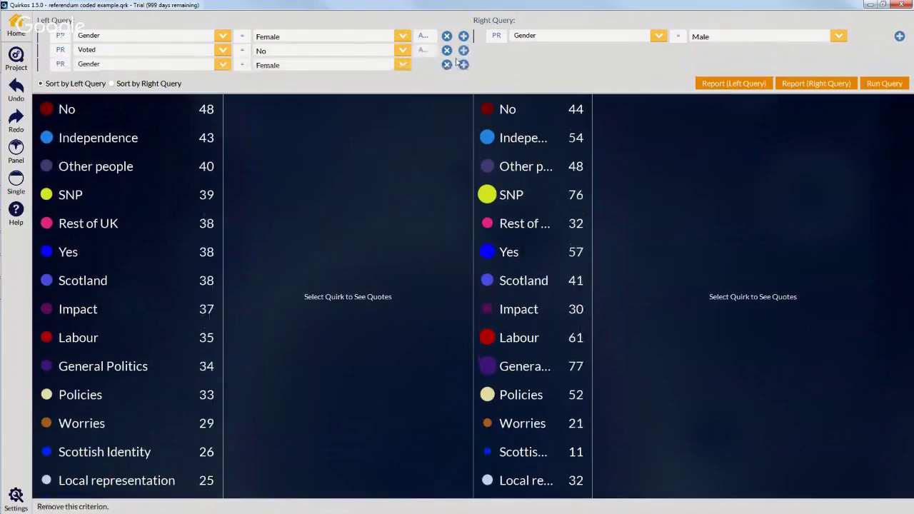
left_click(223, 64)
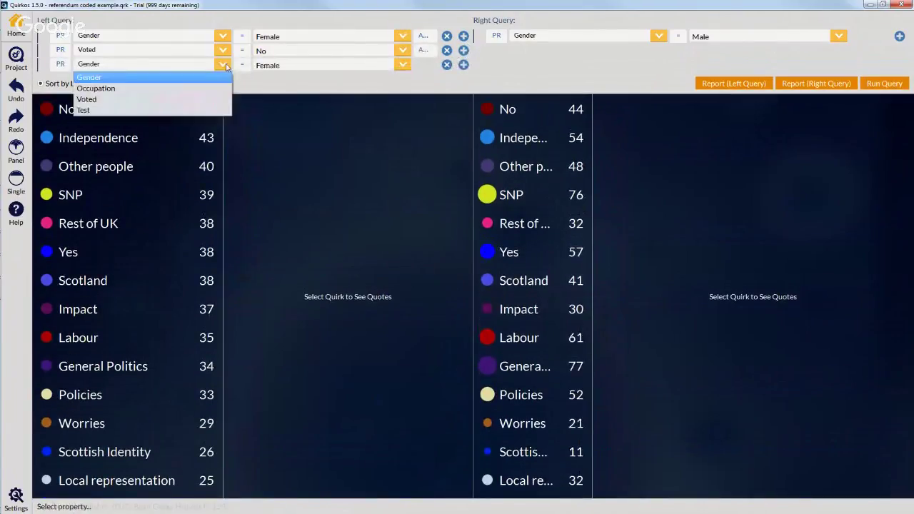
left_click(148, 88)
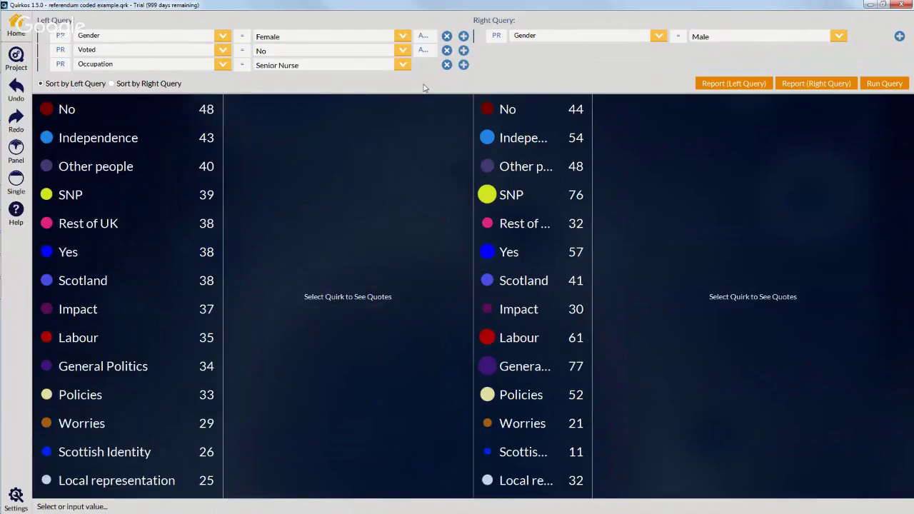
left_click(403, 65)
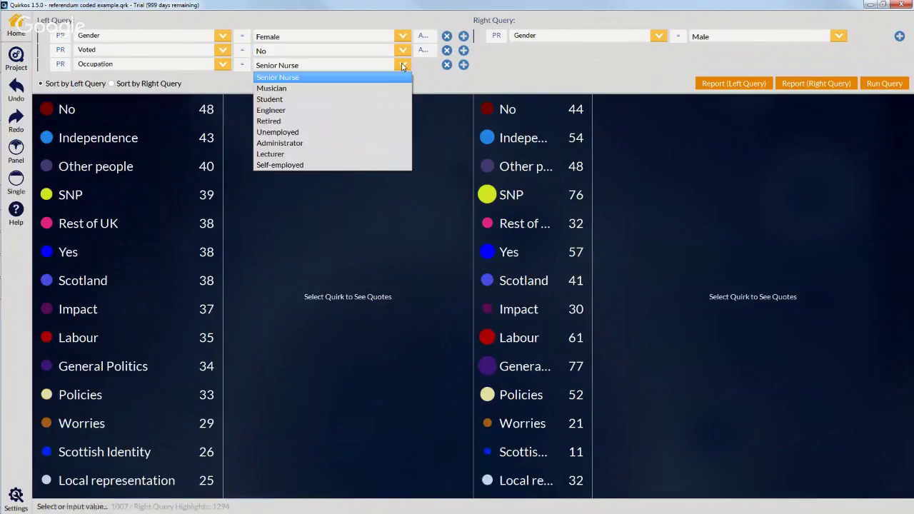
left_click(321, 99)
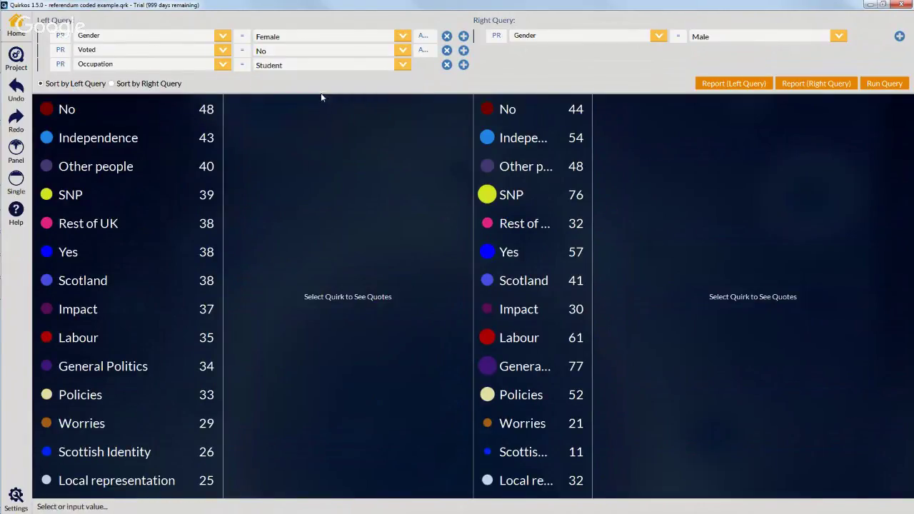
left_click(884, 84)
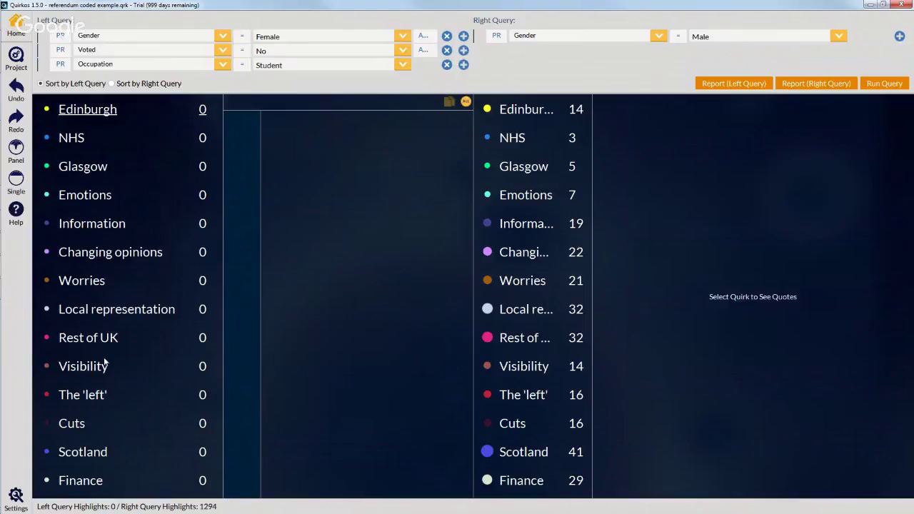
Return to the project canvas, create a report of the project, and show the report window full screen
left_click(12, 28)
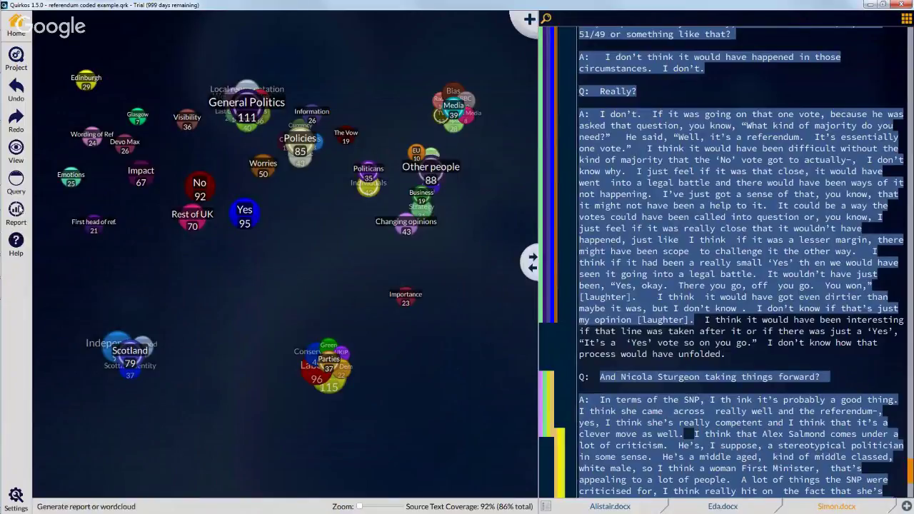
left_click(17, 209)
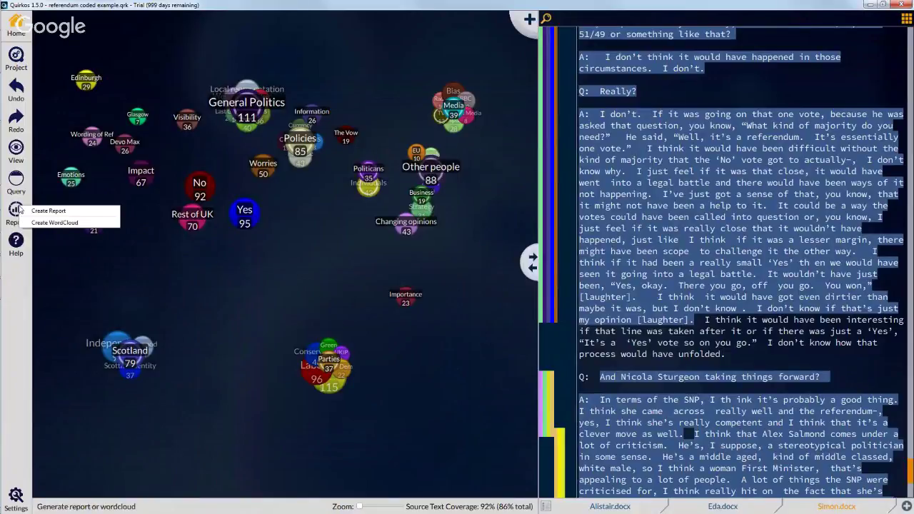
left_click(60, 214)
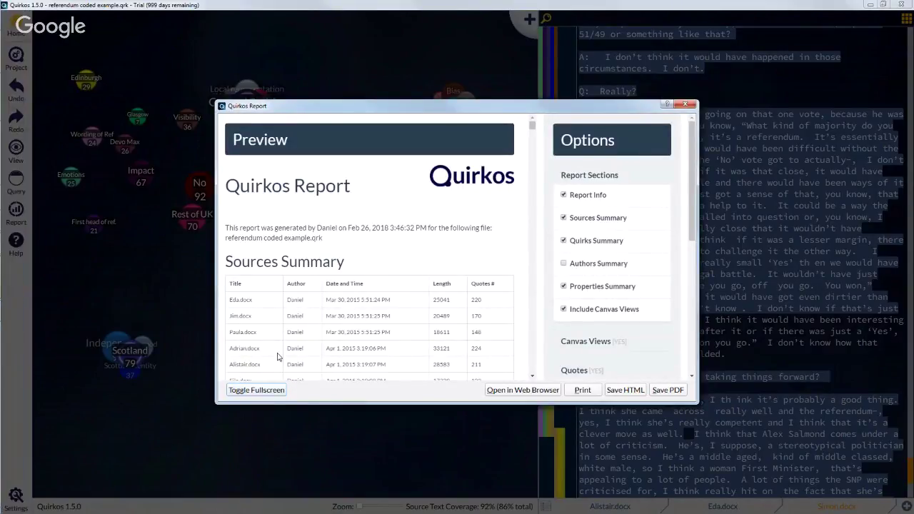
left_click(256, 390)
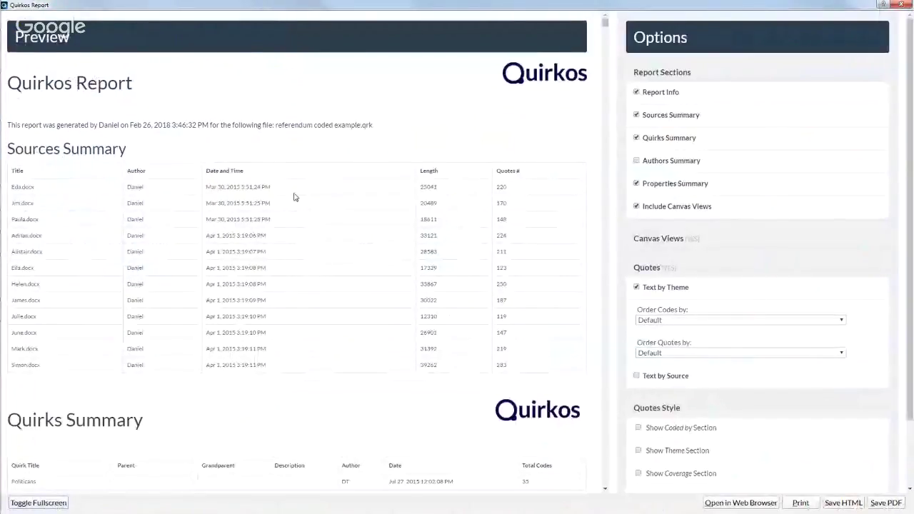
scroll(293, 198, "down", 2)
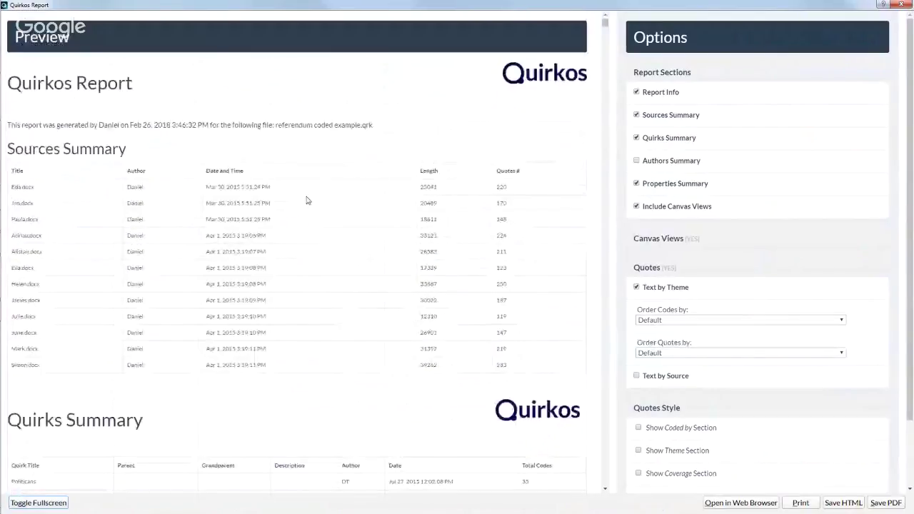
left_click_drag(651, 37, 714, 40)
left_click(714, 41)
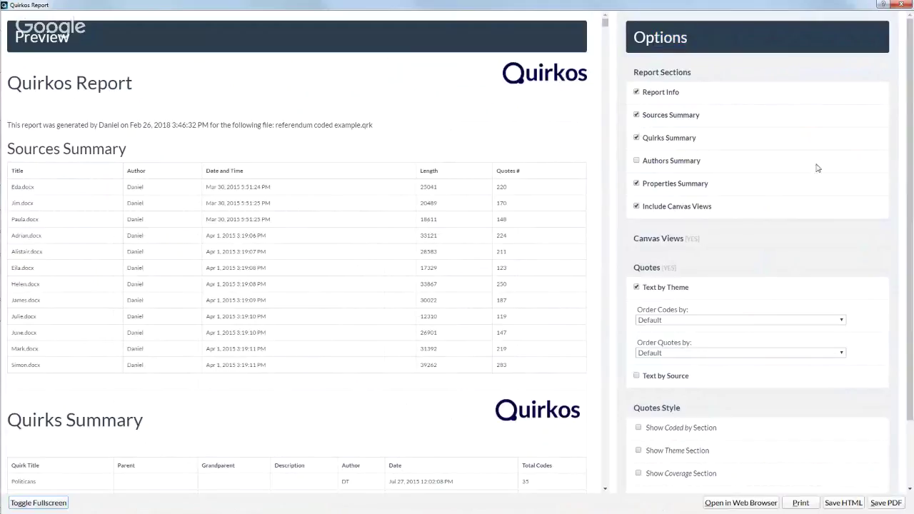
Exclude the Report Info section from the report, and switch the Quirks Summary section off and back on
left_click(636, 93)
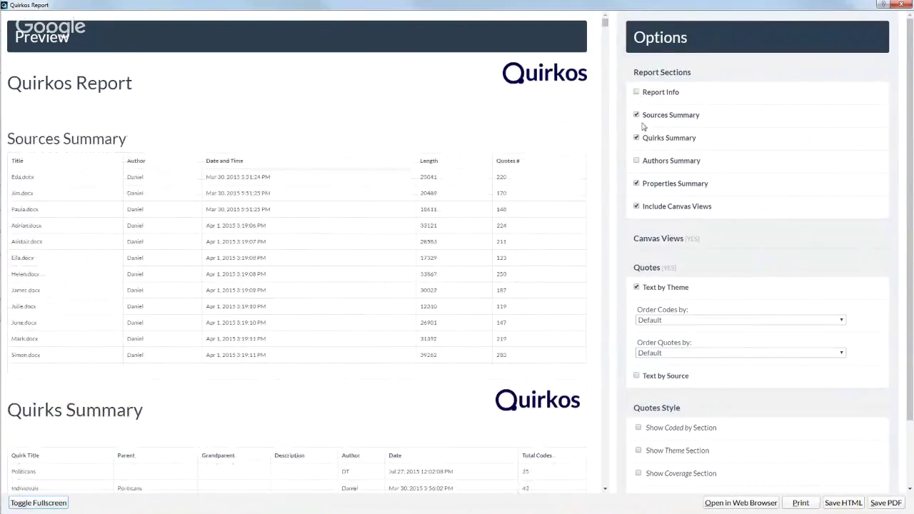
left_click(638, 138)
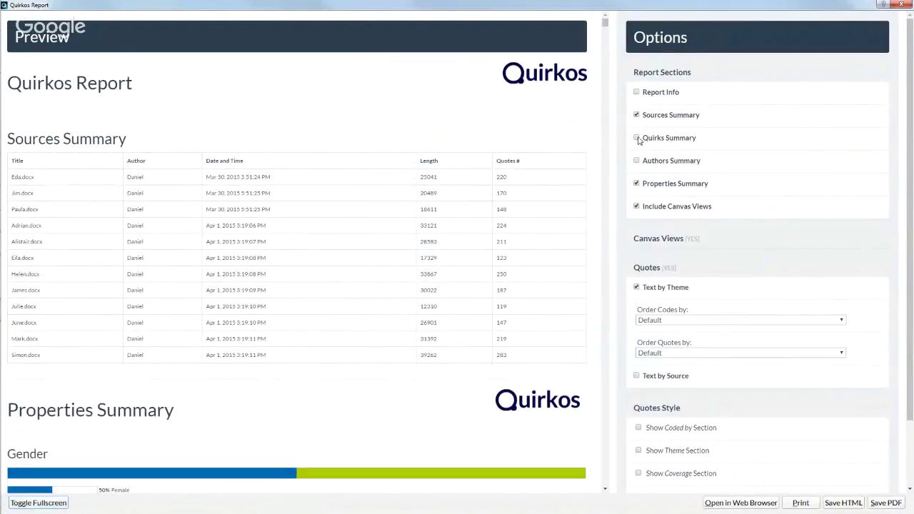
left_click(637, 138)
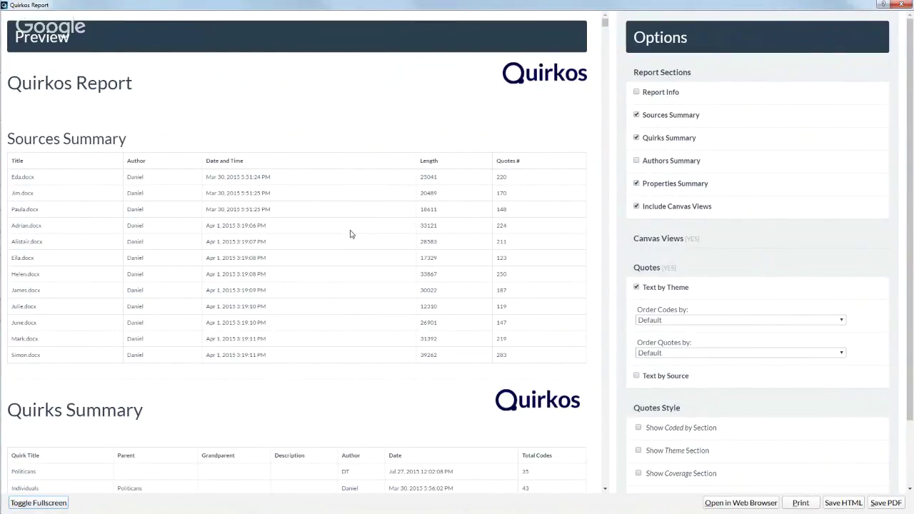
Examine the Sources Summary and Quirks Summary tables in the report preview, down to the Properties Summary
left_click_drag(333, 357, 278, 152)
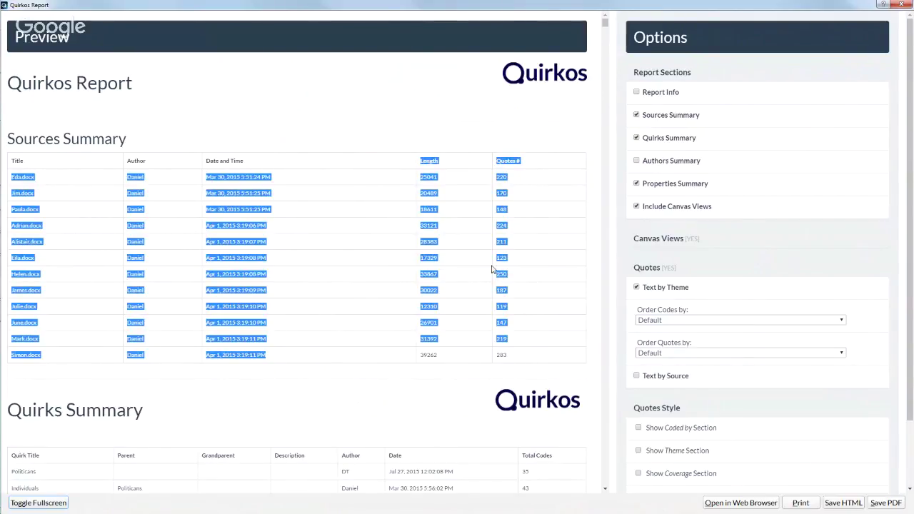
left_click(470, 228)
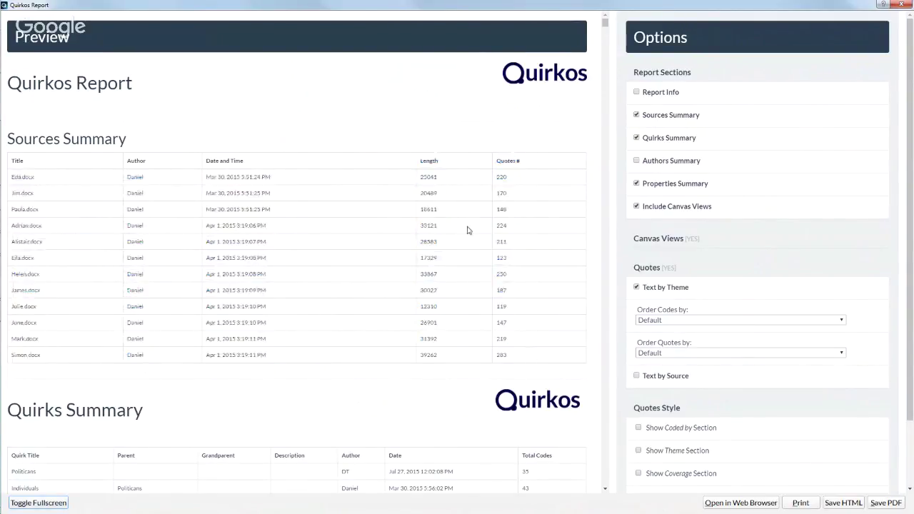
scroll(469, 229, "down", 6)
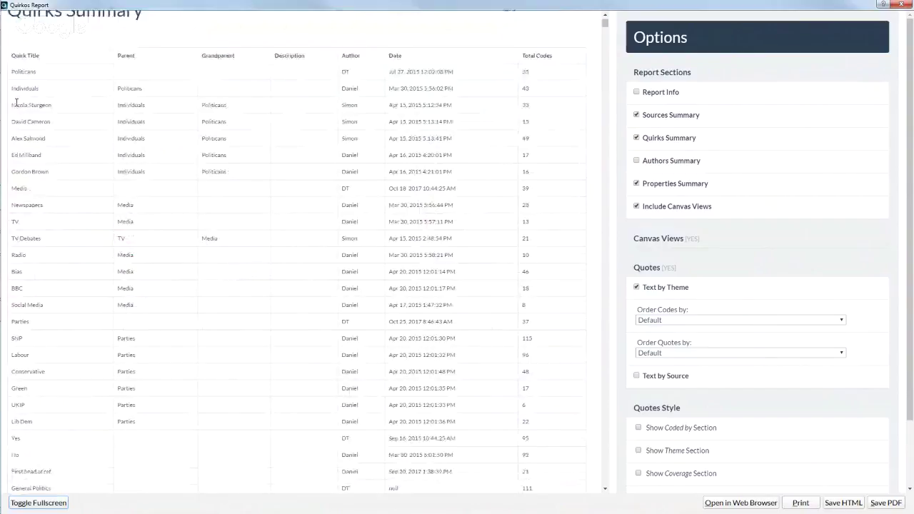
left_click_drag(13, 105, 463, 148)
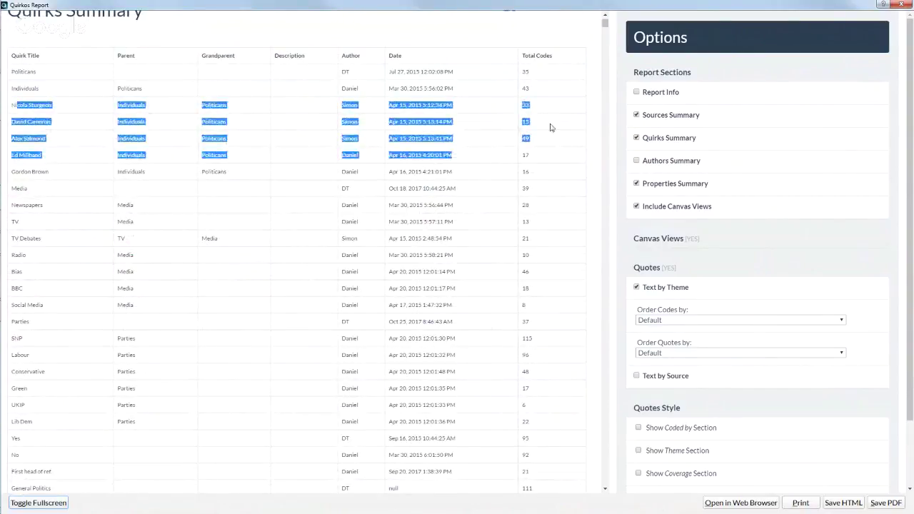
left_click(540, 89)
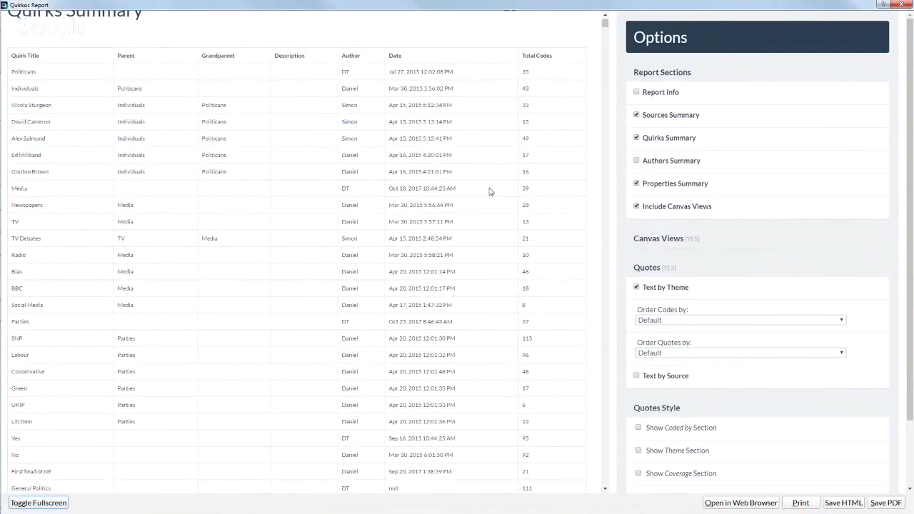
scroll(479, 178, "down", 10)
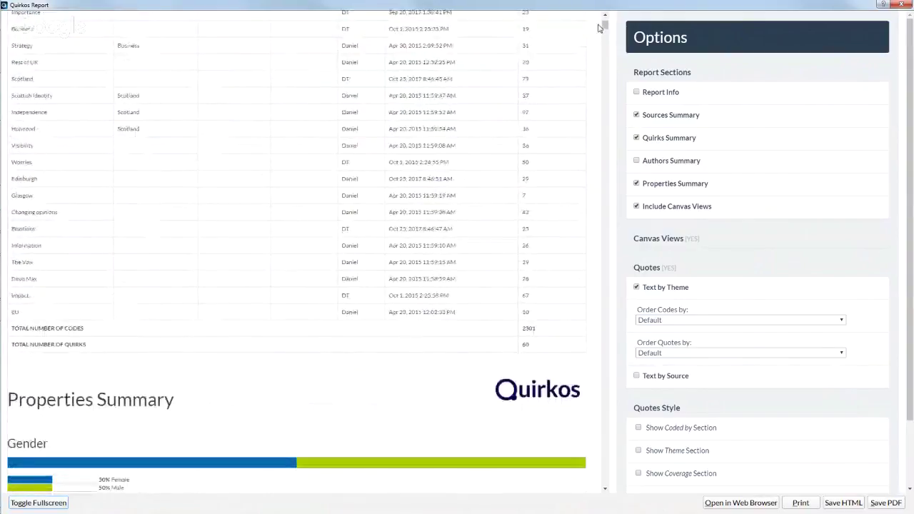
Examine the Gender, Occupation, Test and Voted breakdowns in the report's Properties Summary
left_click_drag(601, 29, 605, 28)
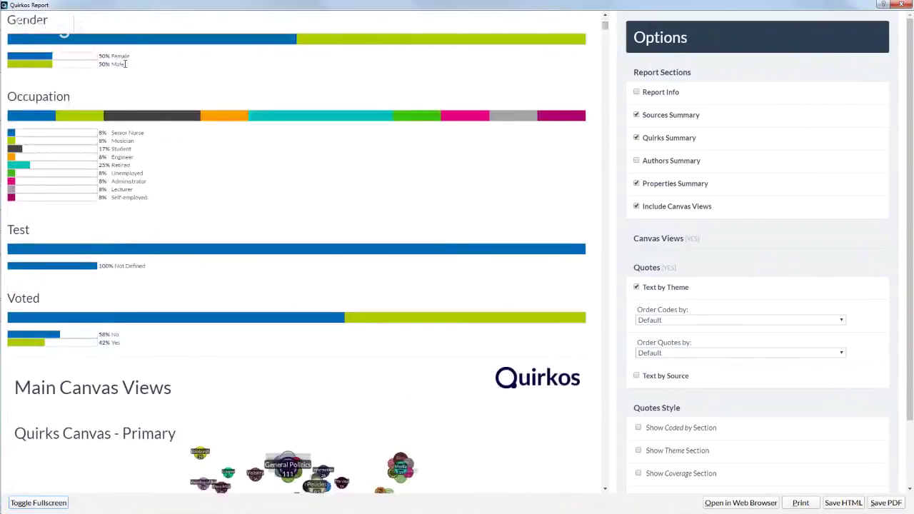
left_click_drag(127, 65, 97, 55)
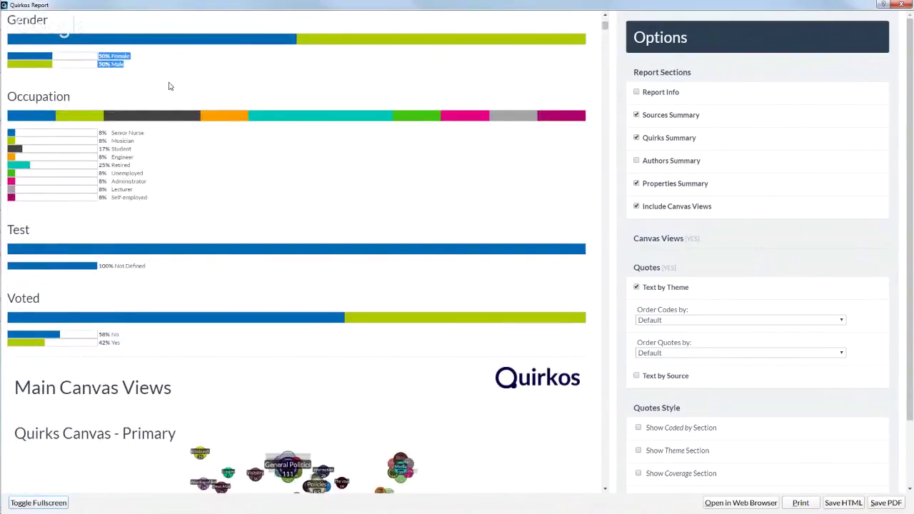
triple_click(138, 158)
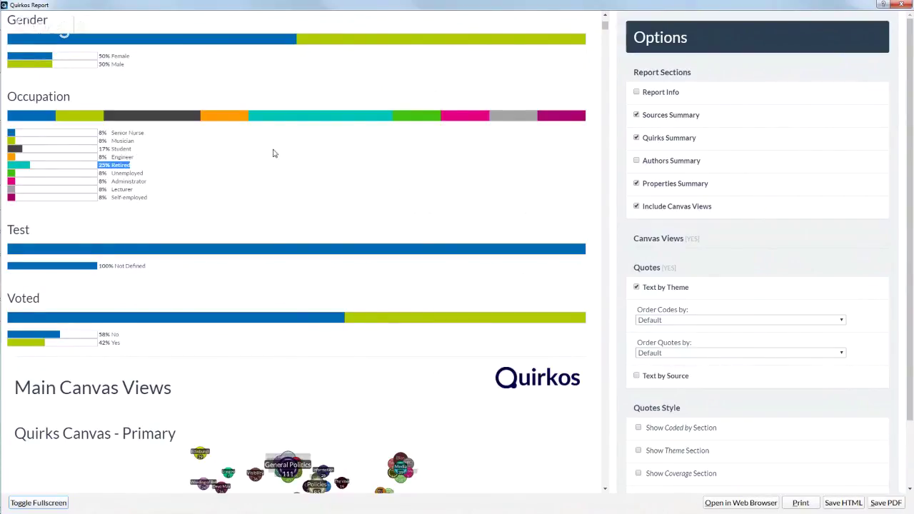
left_click(151, 139)
scroll(222, 185, "down", 2)
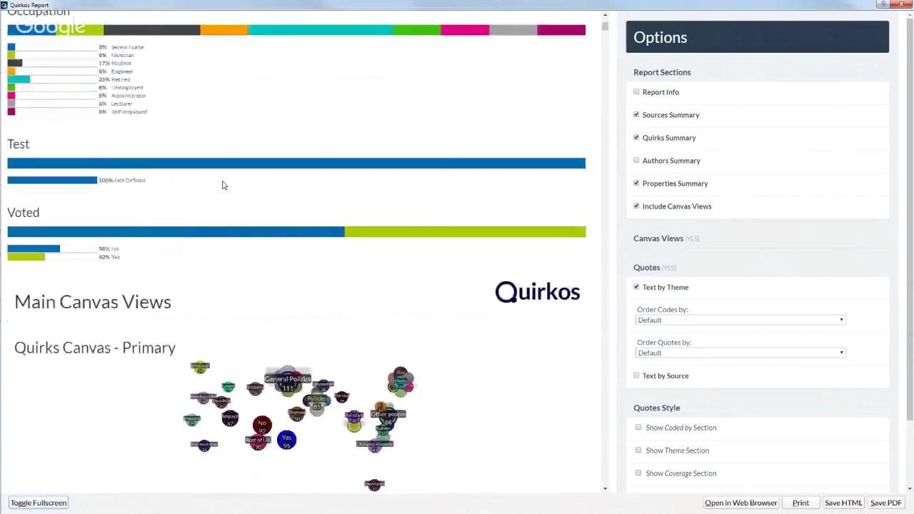
mouse_move(111, 248)
left_mouse_down()
mouse_move(120, 258)
mouse_move(98, 248)
mouse_move(131, 254)
mouse_move(104, 249)
left_mouse_up()
left_click(127, 259)
left_click(141, 253)
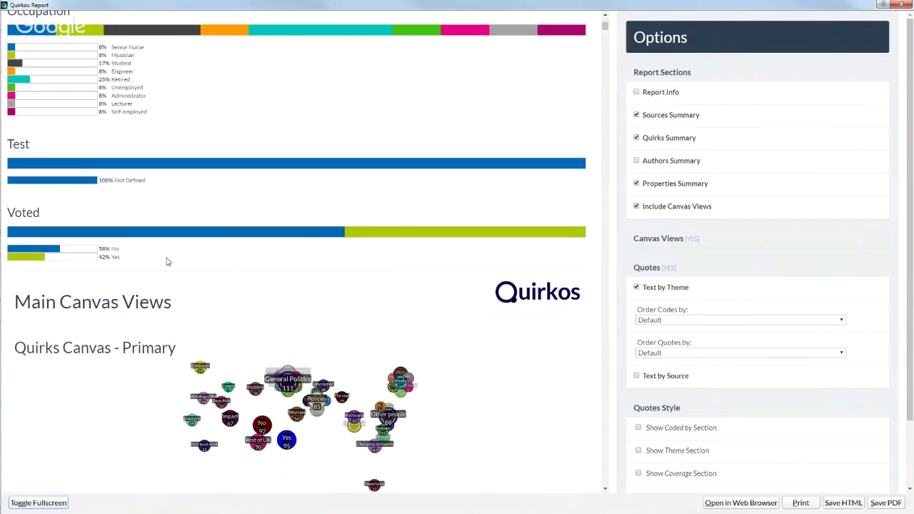
Examine the Main Canvas Views image and the quotes under Text Sorted by Theme in the report preview
scroll(167, 262, "down", 2)
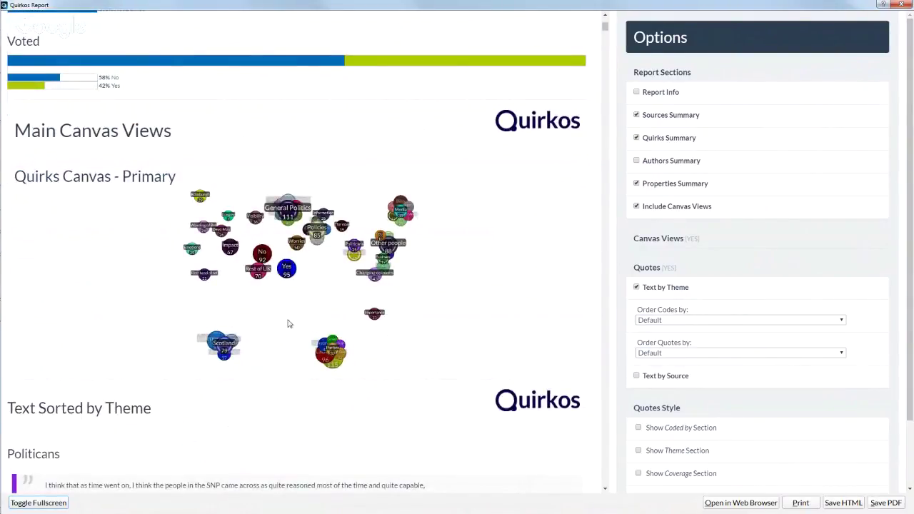
scroll(289, 307, "down", 2)
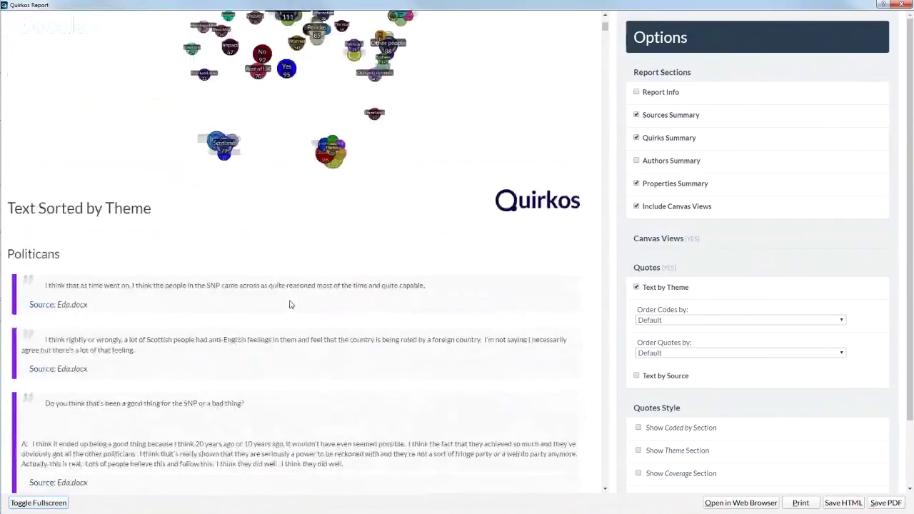
scroll(290, 305, "up", 2)
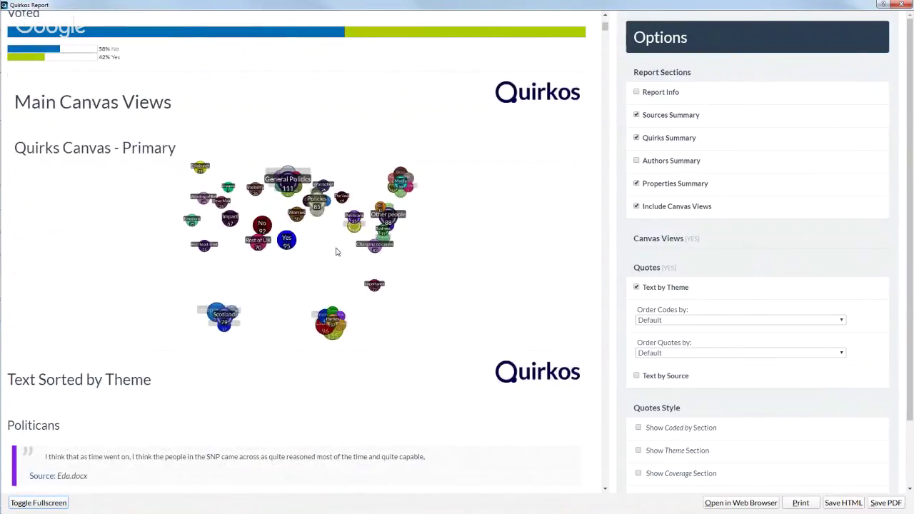
scroll(337, 250, "down", 2)
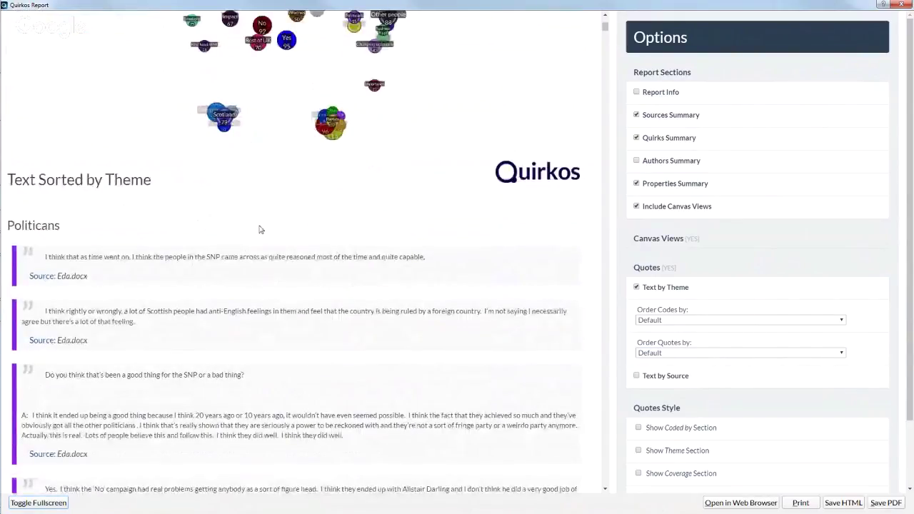
scroll(270, 208, "down", 2)
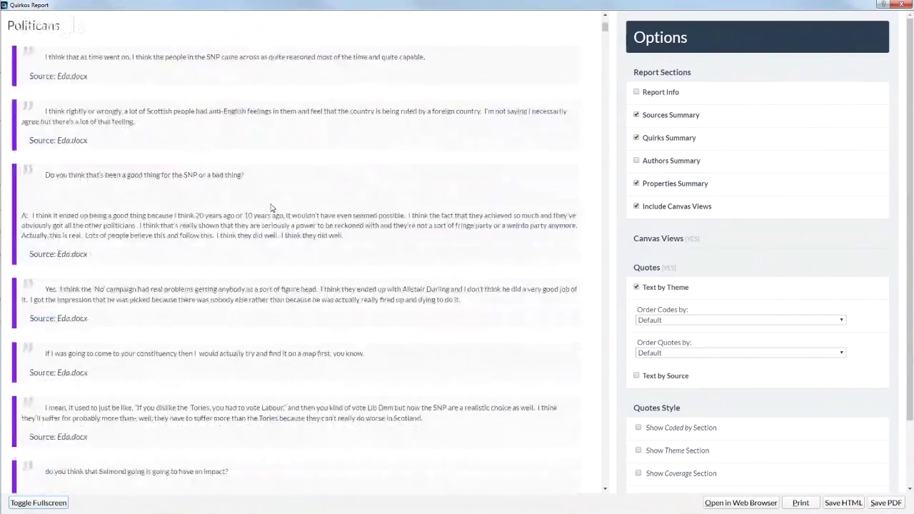
scroll(270, 208, "up", 1)
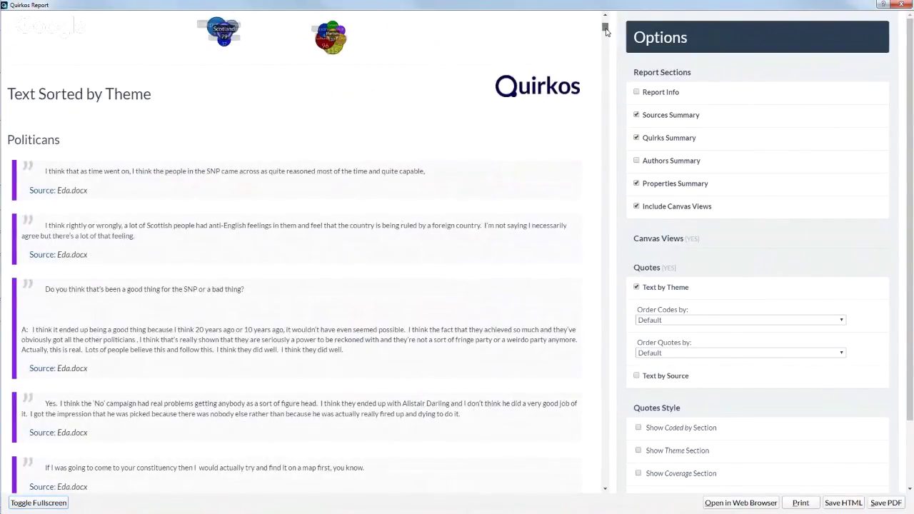
left_click_drag(605, 30, 607, 363)
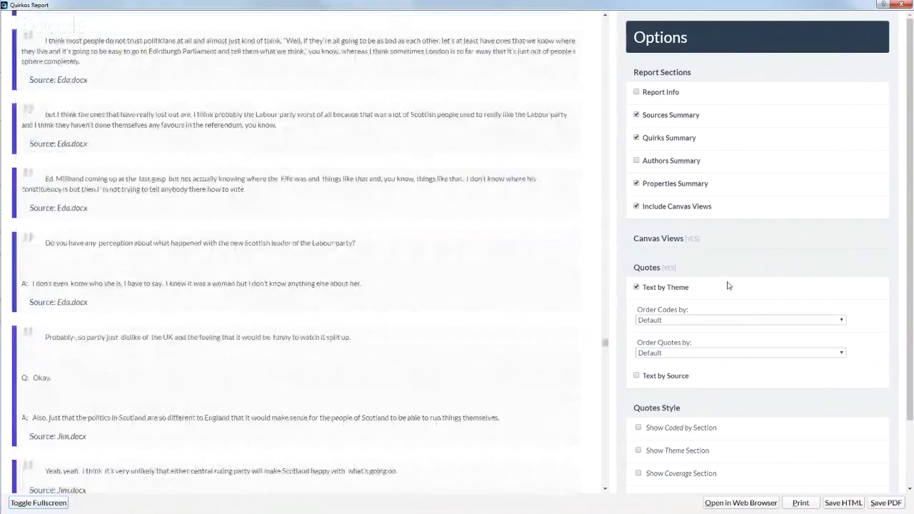
Switch the report's quotes from Text by Theme to Text by Source and look through the regrouped quotes
left_click(637, 375)
left_click(636, 287)
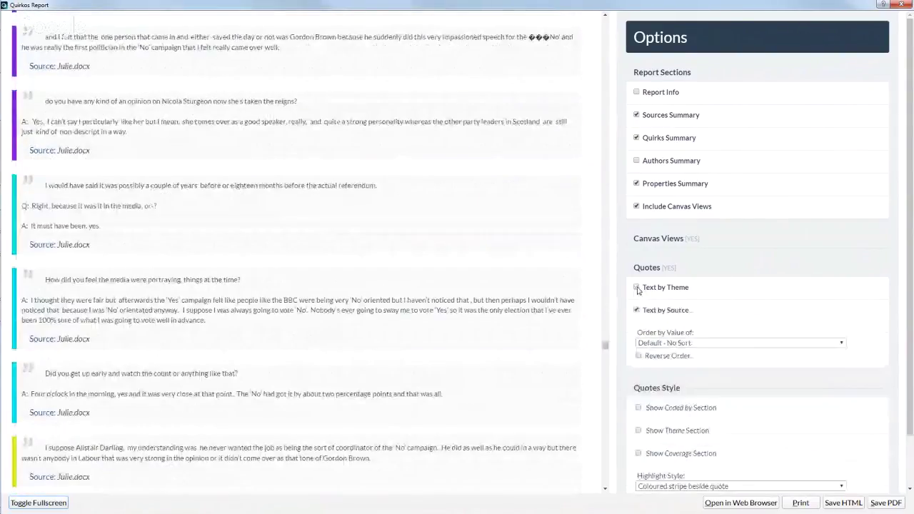
left_click_drag(105, 344, 77, 185)
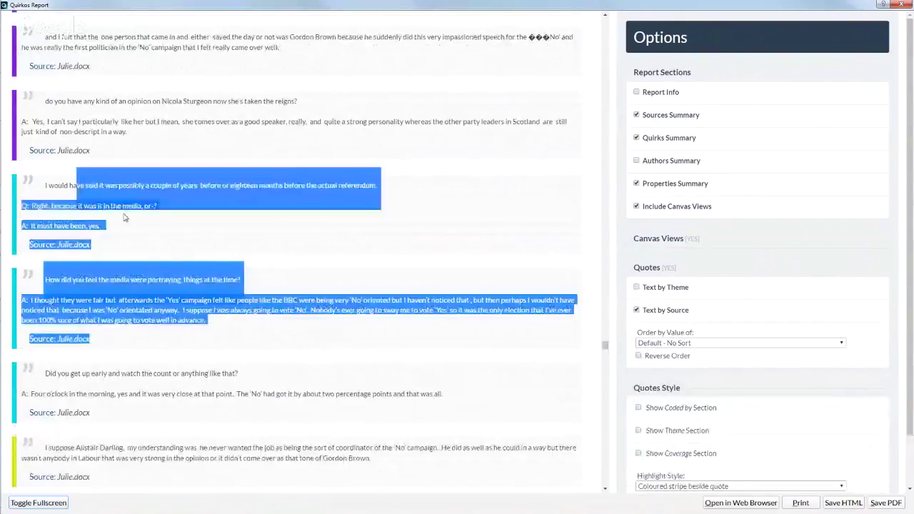
scroll(125, 213, "up", 1)
scroll(125, 213, "down", 7)
left_click_drag(131, 343, 163, 98)
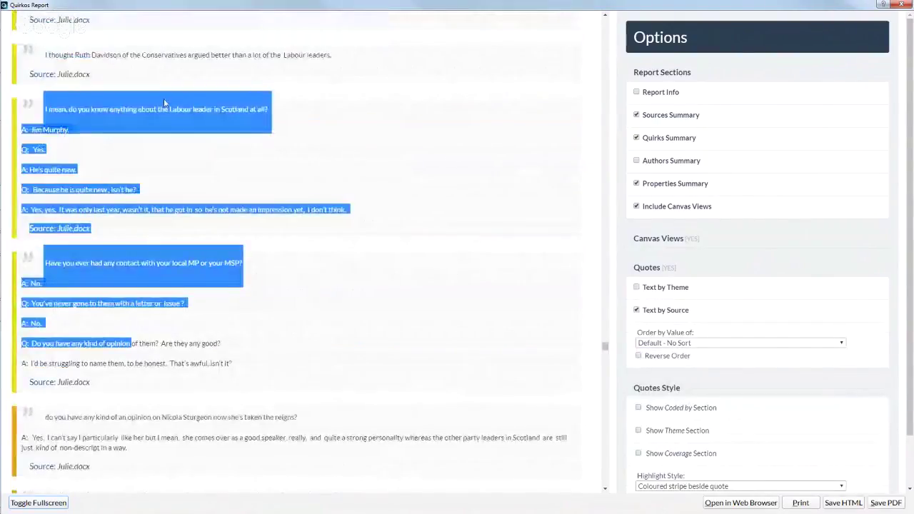
left_click(300, 175)
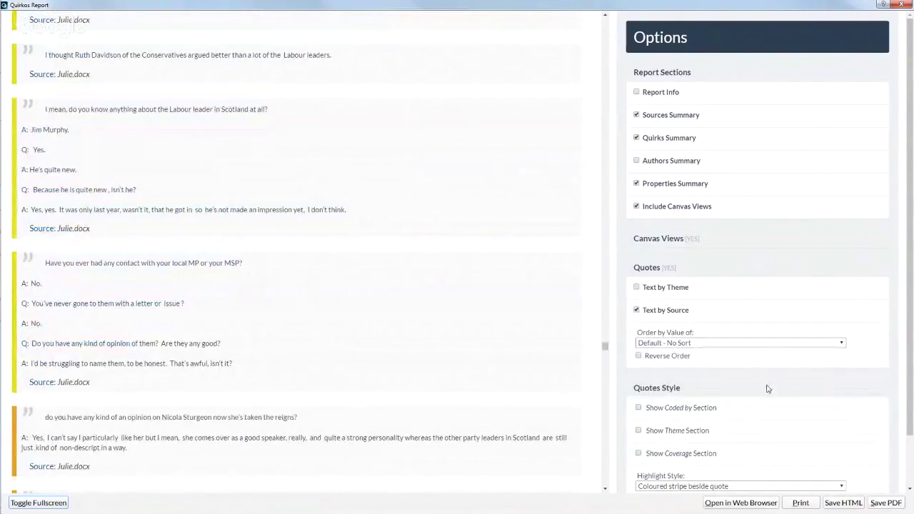
Show the Coded by and Coverage sections beneath each quote in the report
scroll(766, 381, "down", 1)
left_click(639, 351)
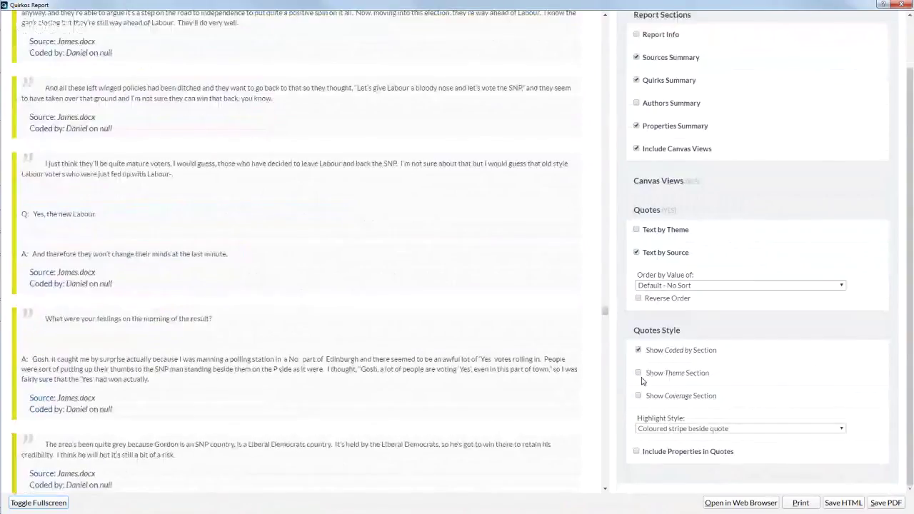
left_click(639, 396)
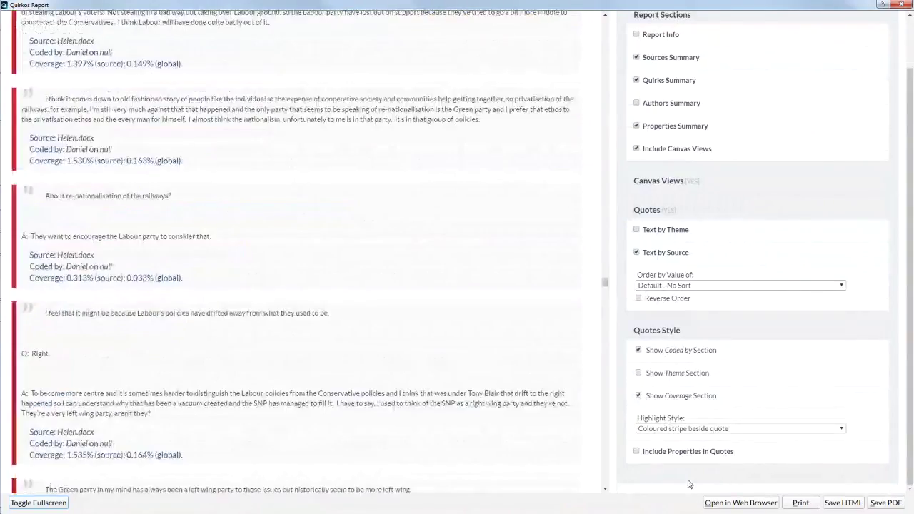
Include the Gender and Occupation properties in the report's quotes and check them beneath a quote
left_click(636, 451)
scroll(727, 379, "down", 2)
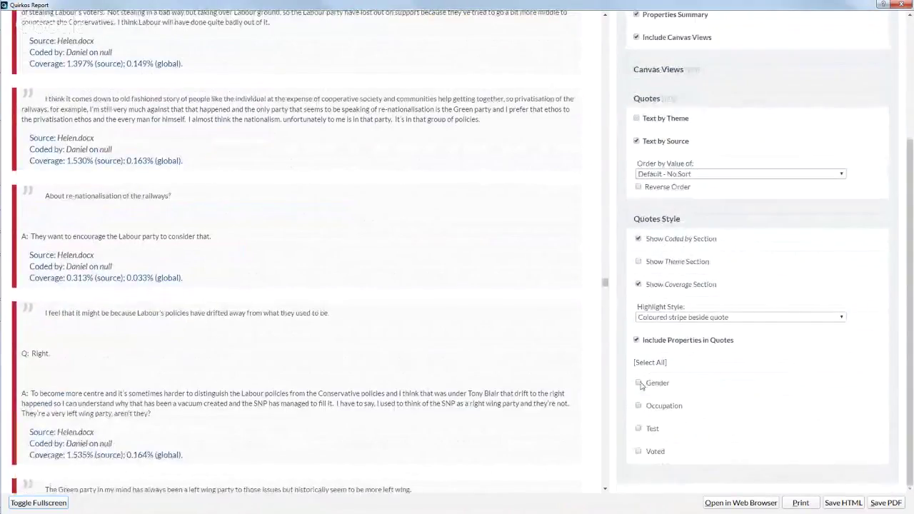
left_click(638, 384)
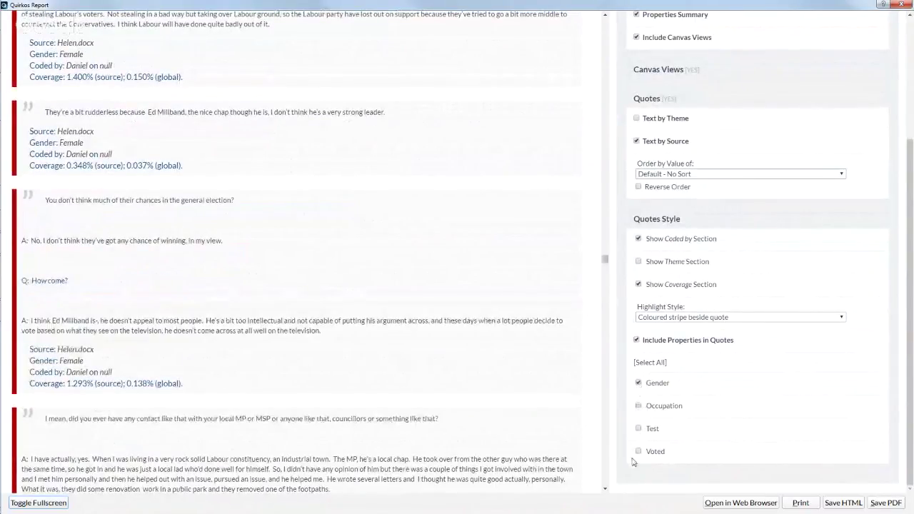
left_click(638, 406)
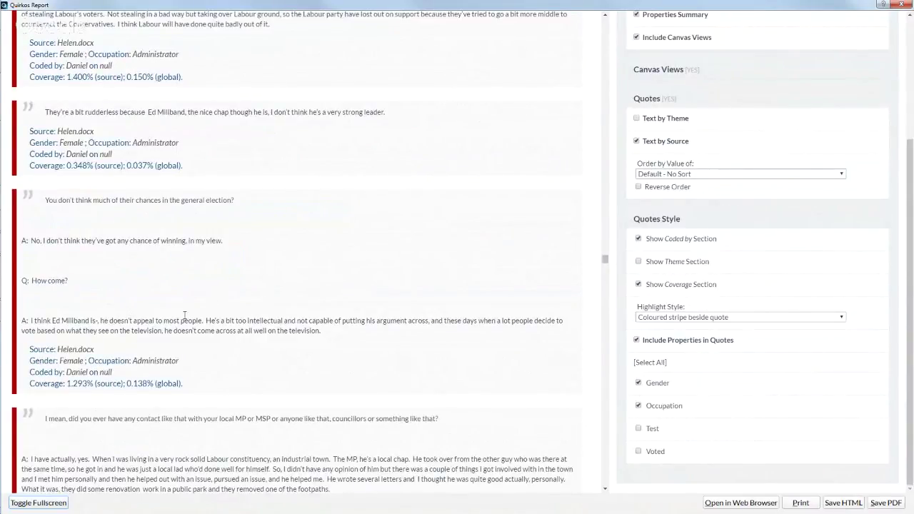
left_click_drag(263, 375, 98, 275)
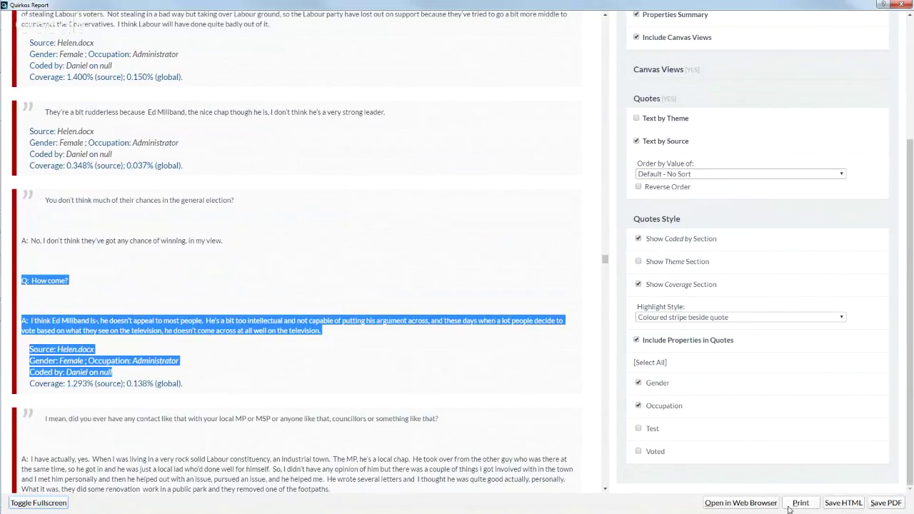
Save the report as a PDF named "ref export" on the Desktop
left_click(887, 504)
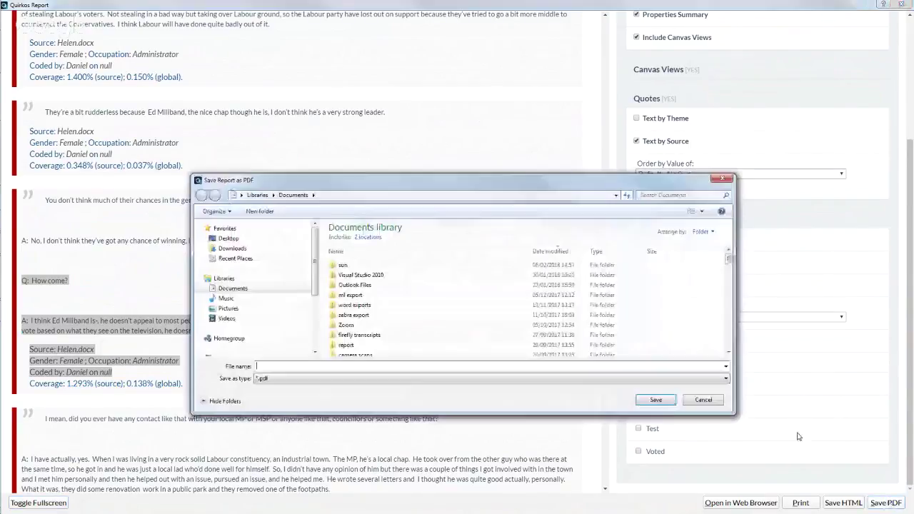
left_click(229, 239)
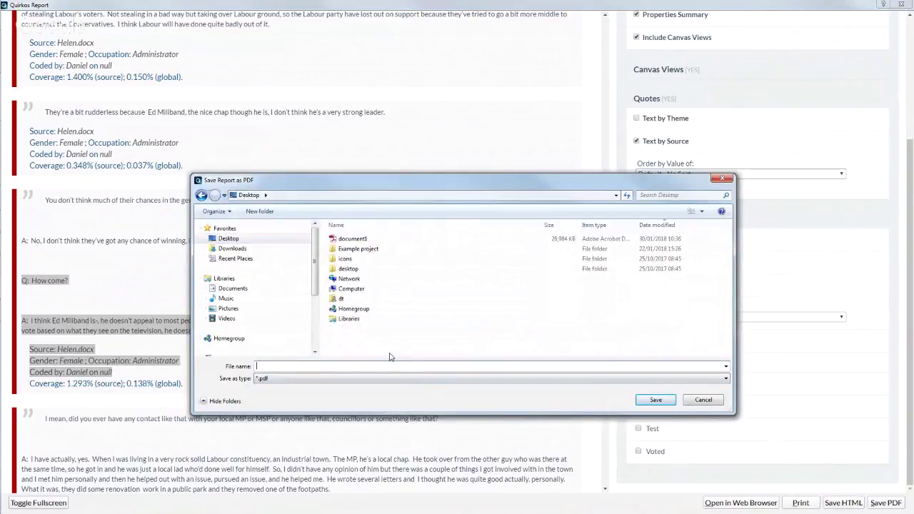
type("ref es")
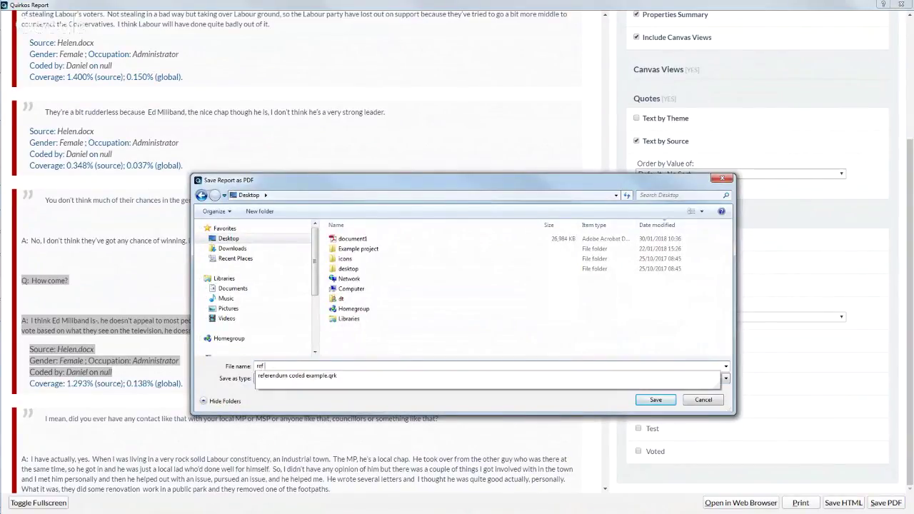
key("Return")
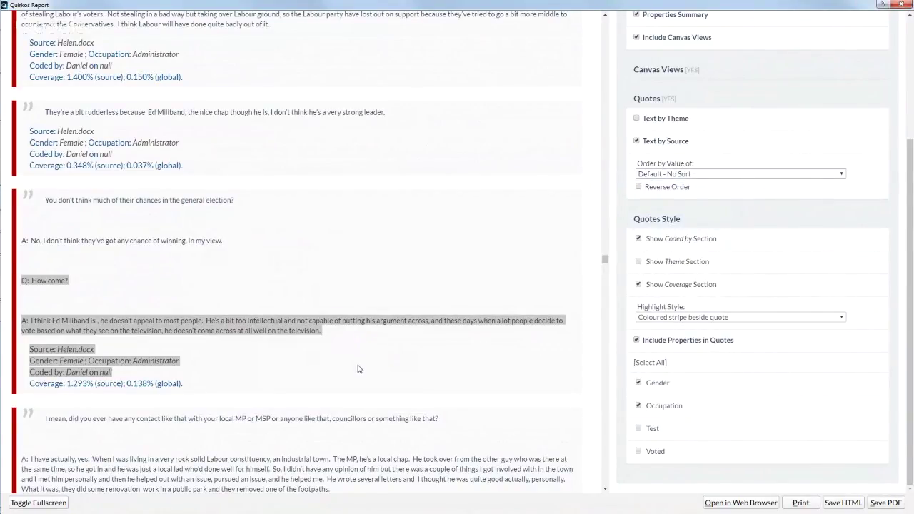
Switch to Windows Explorer to look for the exported PDF in the Desktop folder, and minimise the window
mouse_move(2, 336)
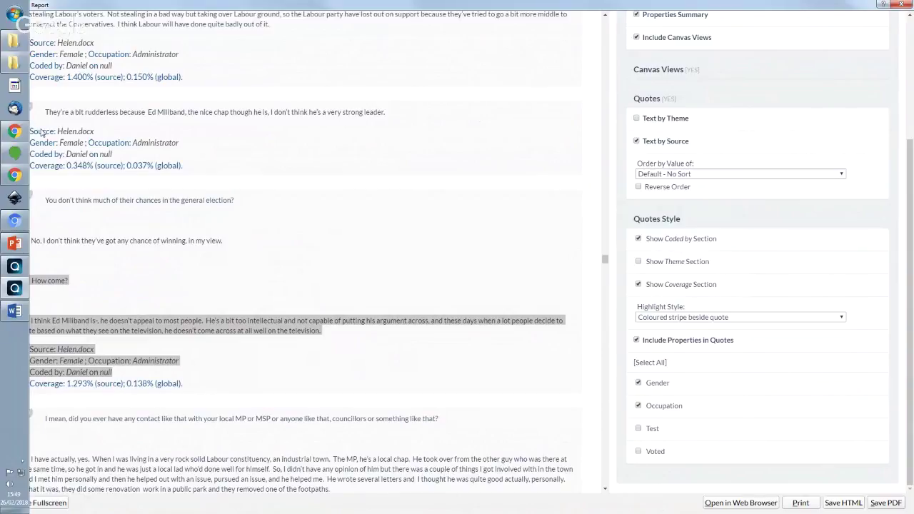
left_click(19, 38)
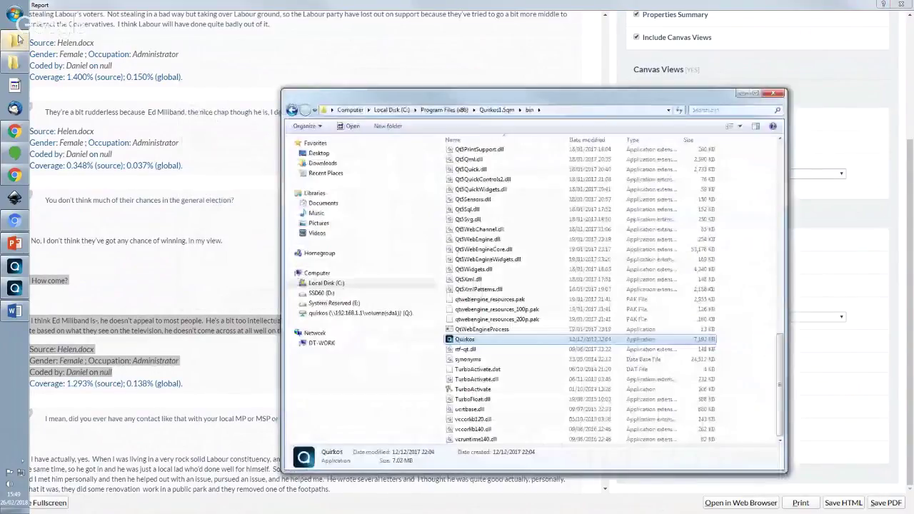
left_click(319, 153)
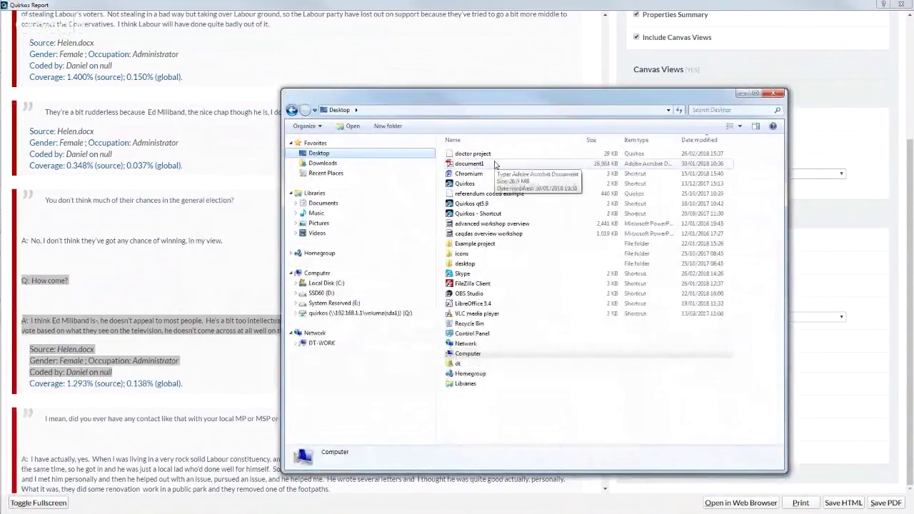
left_click(590, 409)
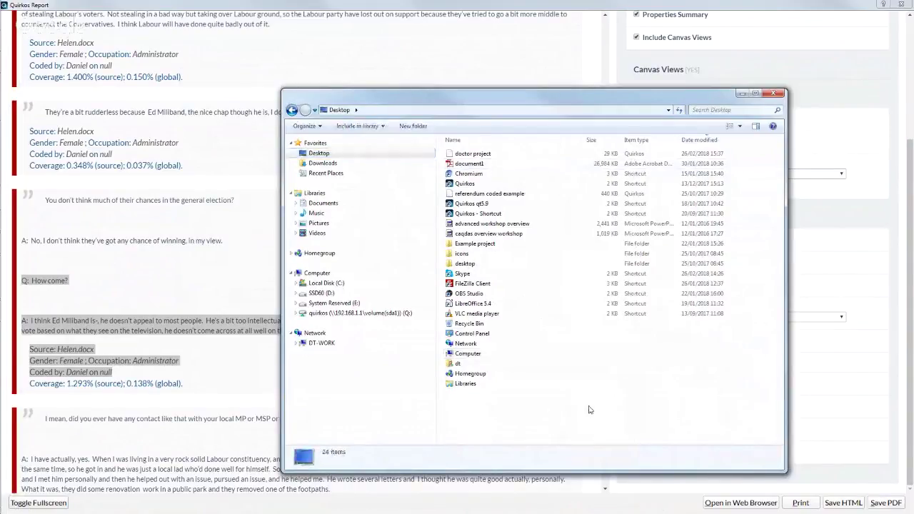
left_click(742, 93)
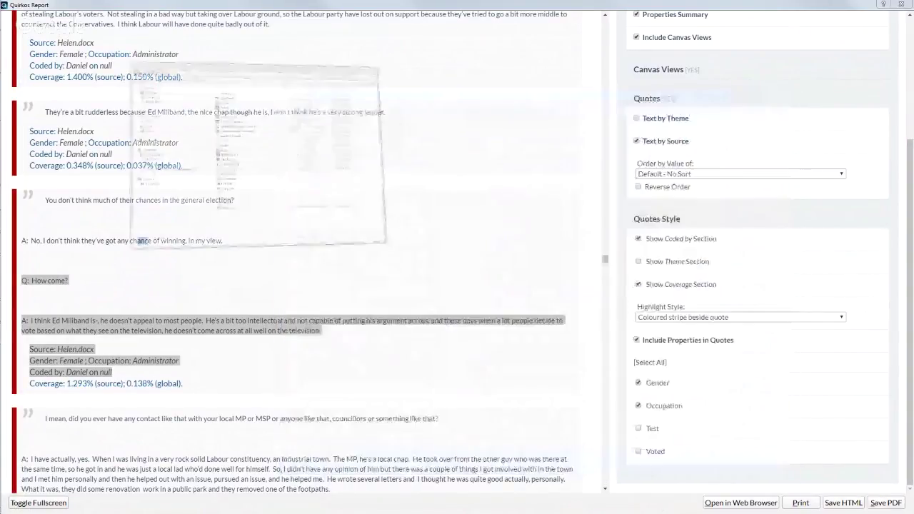
Open ref export.pdf in Adobe Reader, examine a quote and its details around page 536, and close the file
double_click(473, 88)
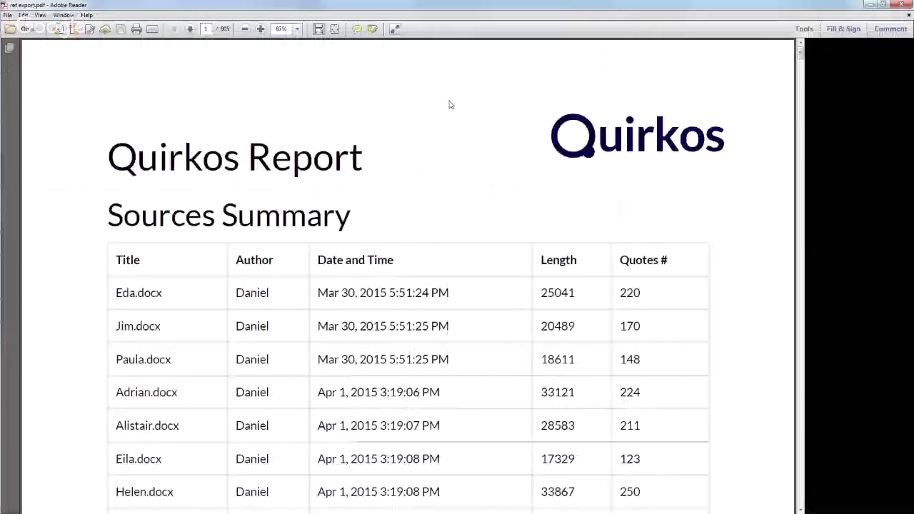
scroll(794, 74, "down", 3)
left_click_drag(800, 53, 775, 316)
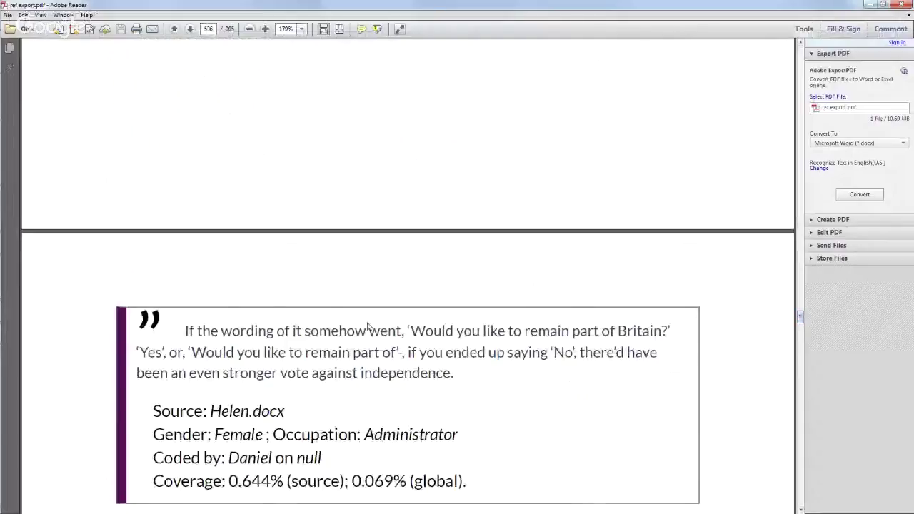
left_click_drag(340, 313, 357, 332)
left_click(361, 359)
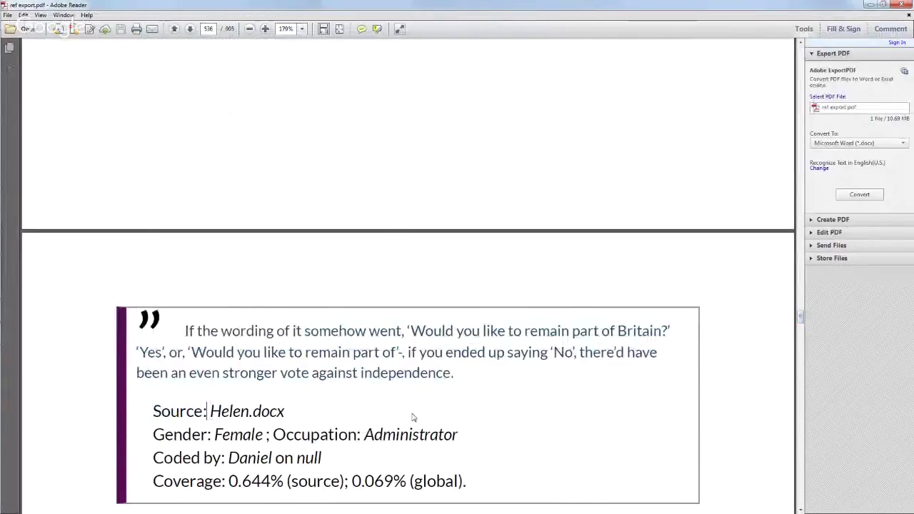
left_click(904, 4)
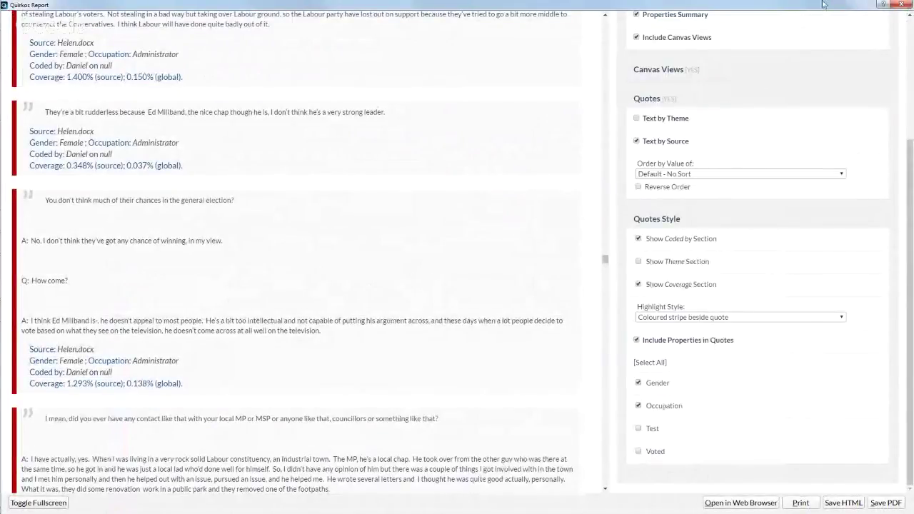
Close the report and export all sources as a Word document named "ref word doc" to the Desktop
left_click(904, 5)
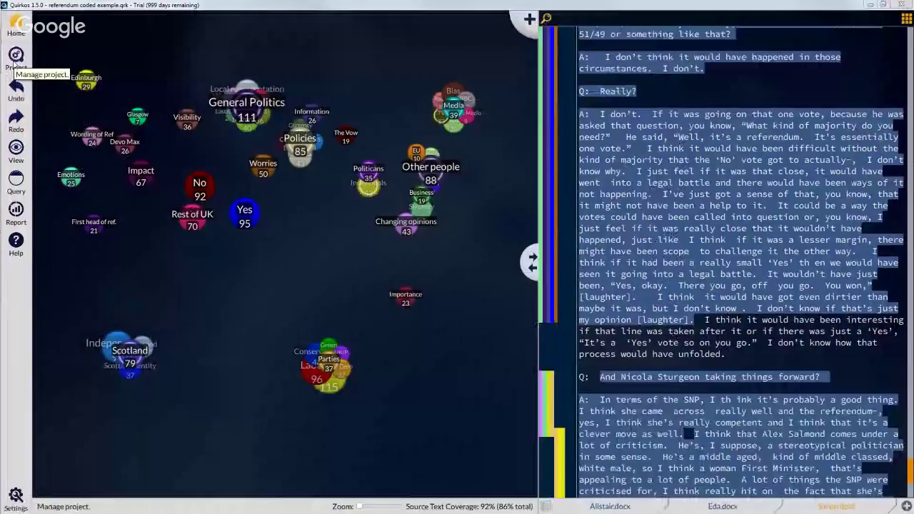
left_click(15, 56)
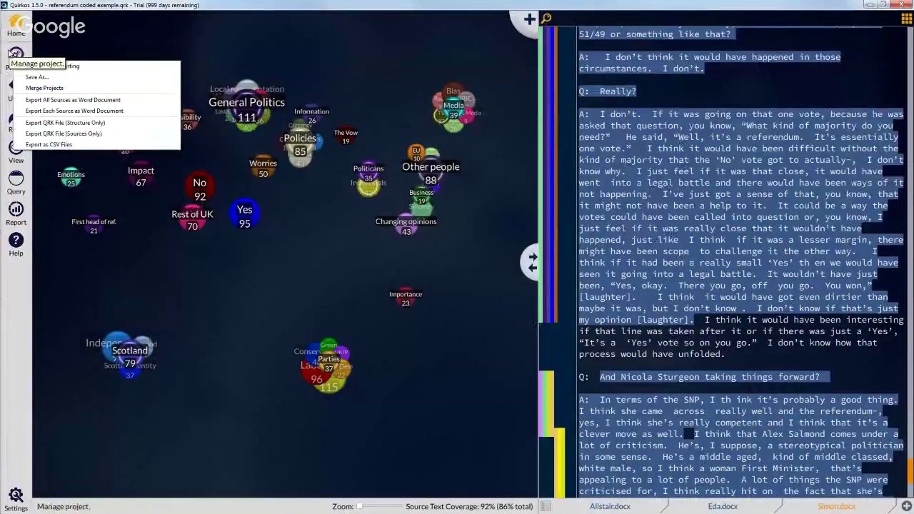
left_click(95, 101)
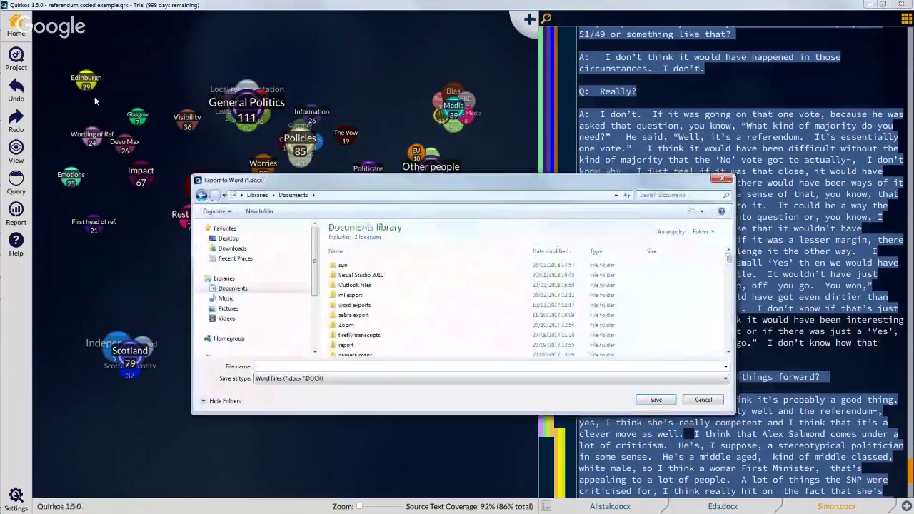
left_click(228, 238)
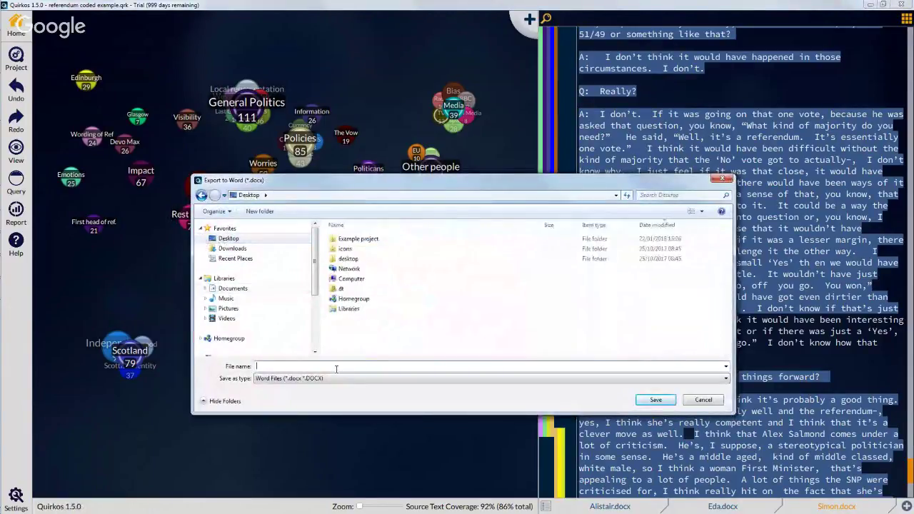
type("ref word doc")
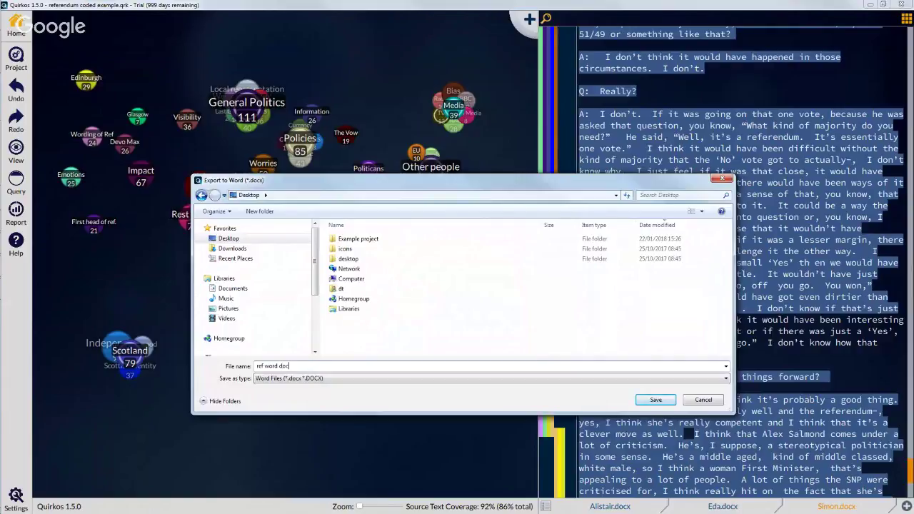
key("Return")
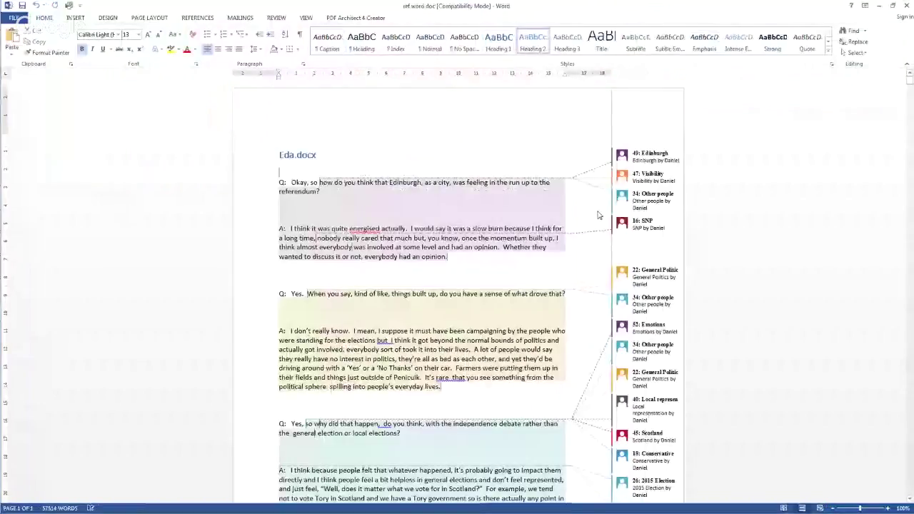
Read through the first pages of the exported Word document, comparing the coloured highlights with their theme comments
scroll(599, 211, "down", 3)
scroll(599, 211, "down", 5)
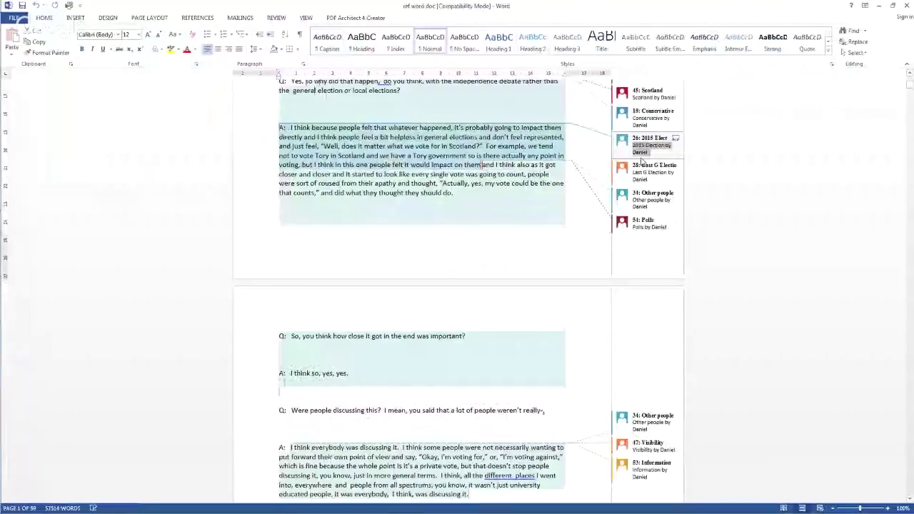
scroll(650, 211, "down", 8)
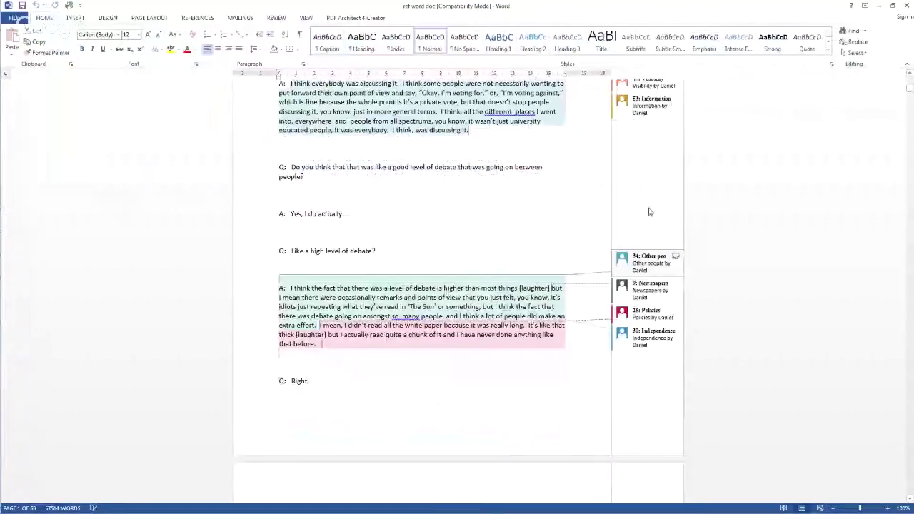
scroll(650, 211, "up", 3)
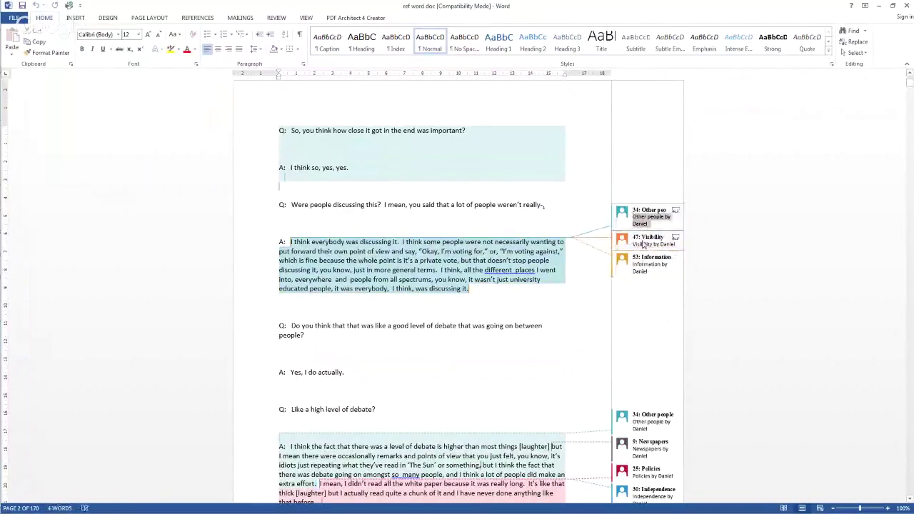
scroll(675, 323, "down", 4)
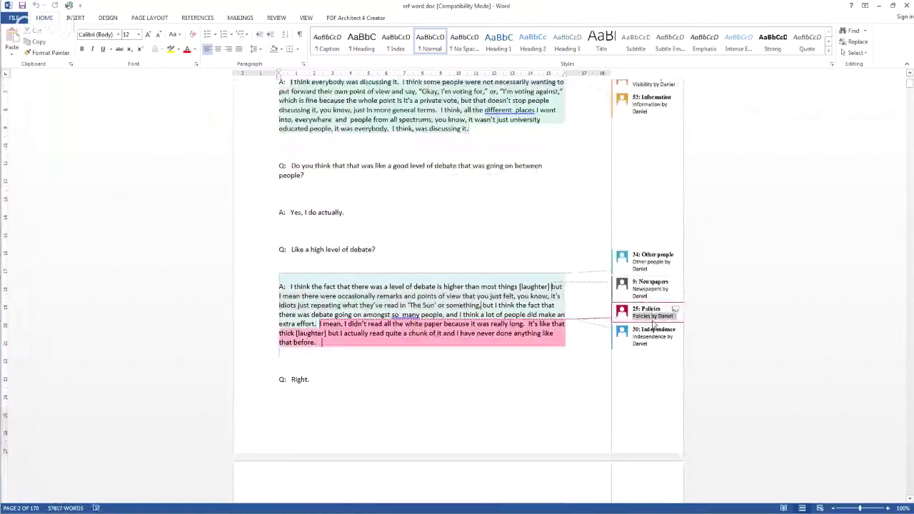
scroll(652, 315, "down", 2)
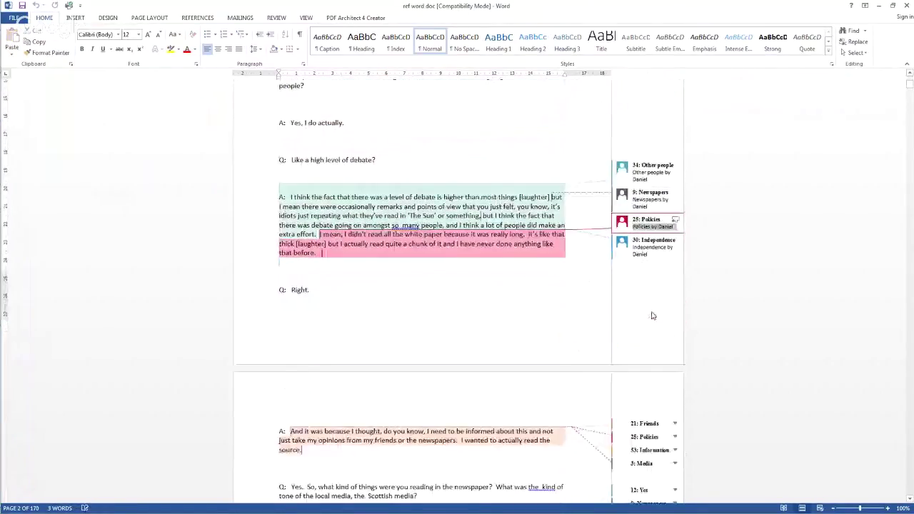
scroll(652, 315, "down", 6)
scroll(652, 314, "down", 3)
Inspect the Social Media, Visibility and Bias comments on page 3, and close both open Word documents
left_click(649, 208)
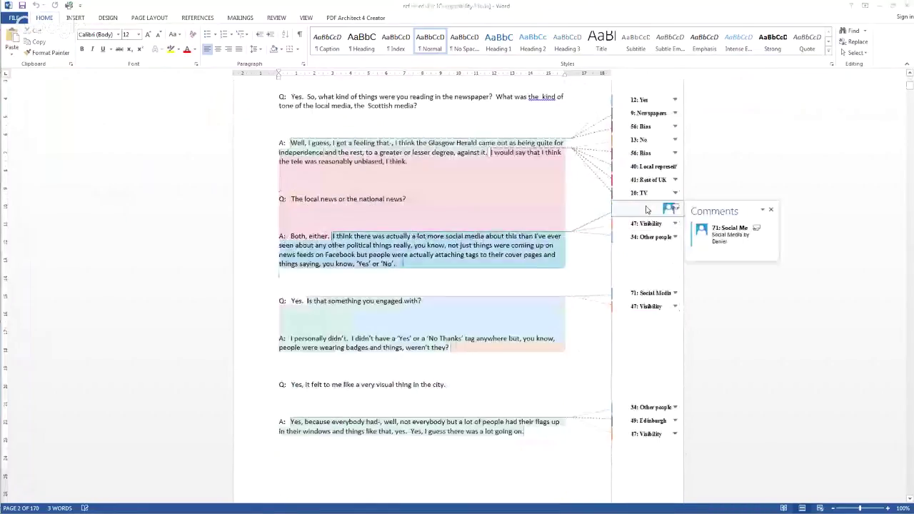
left_click(645, 306)
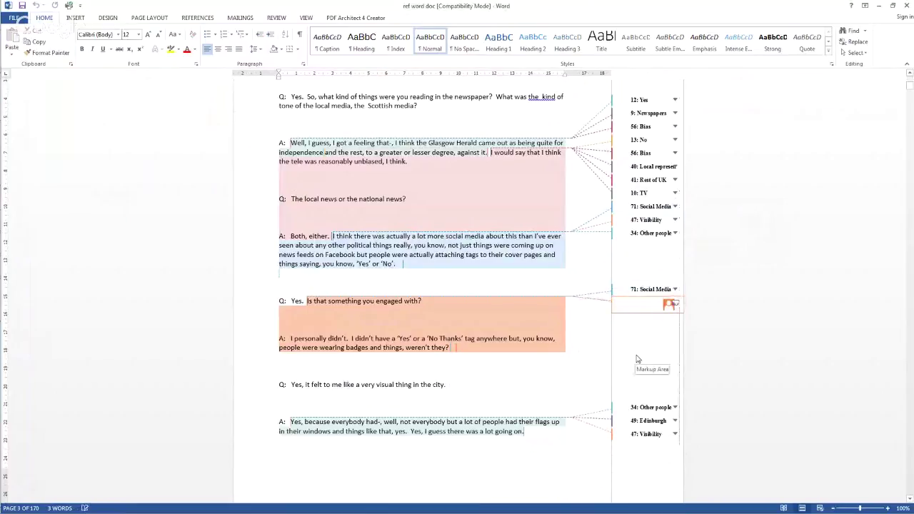
left_click(645, 154)
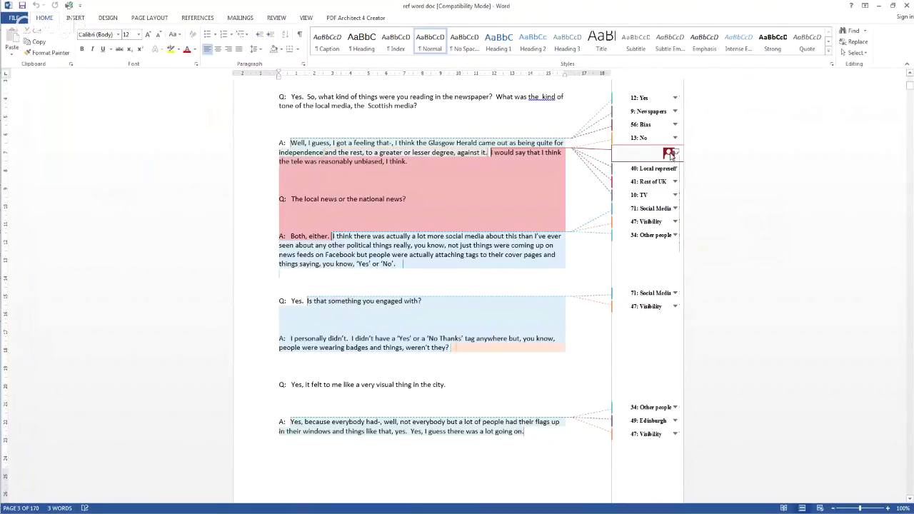
mouse_move(669, 152)
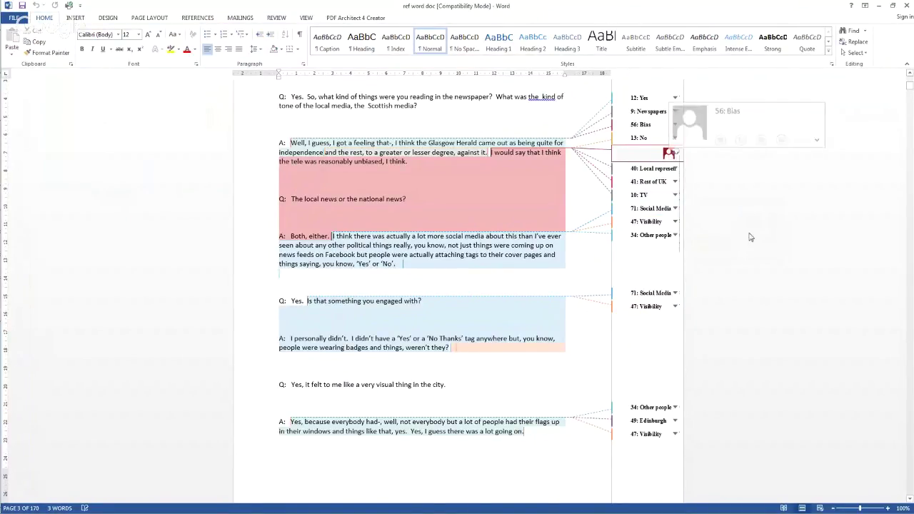
left_click(904, 7)
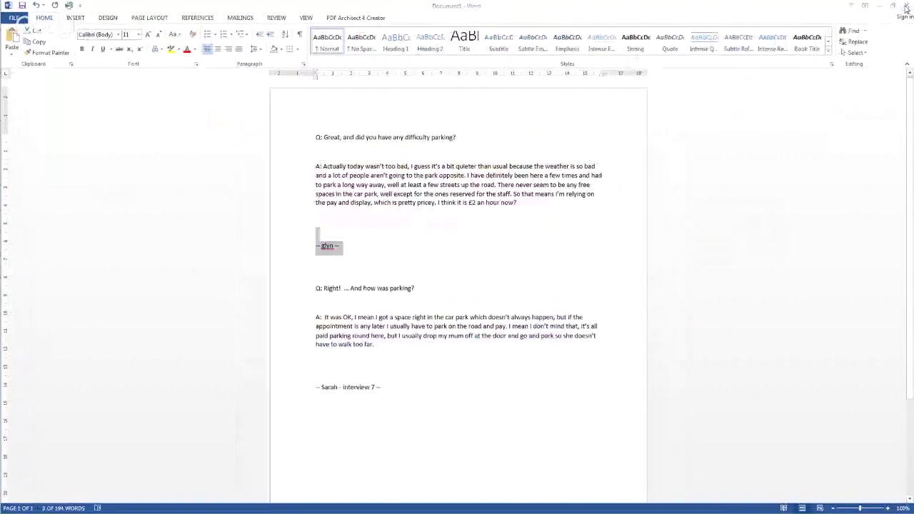
left_click(904, 7)
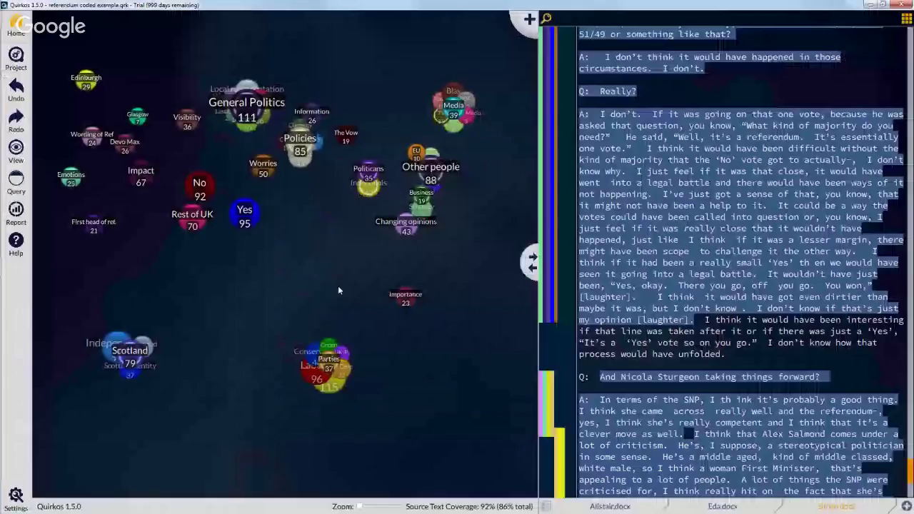
Export the Quirkos project as CSV files into the referendum folder inside Example project on the Desktop
left_click(16, 57)
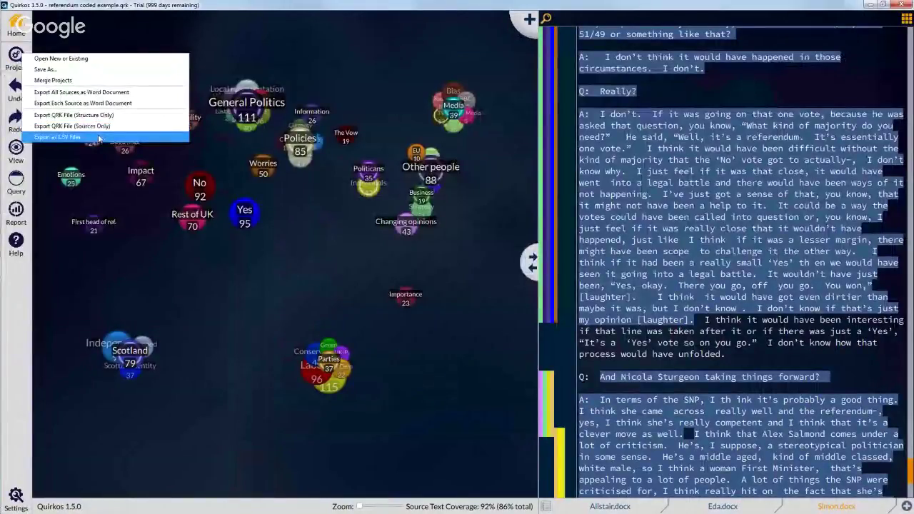
left_click(98, 139)
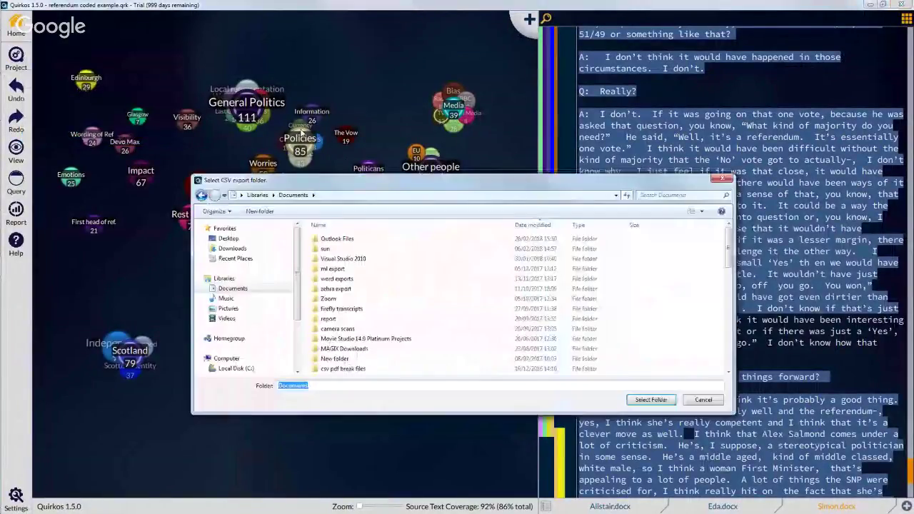
left_click(229, 239)
left_click(239, 248)
left_click(228, 238)
double_click(347, 238)
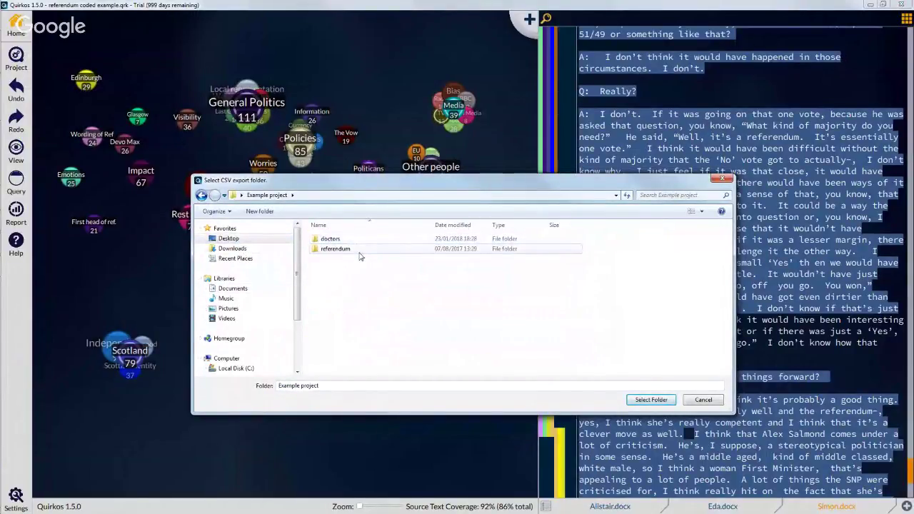
double_click(359, 247)
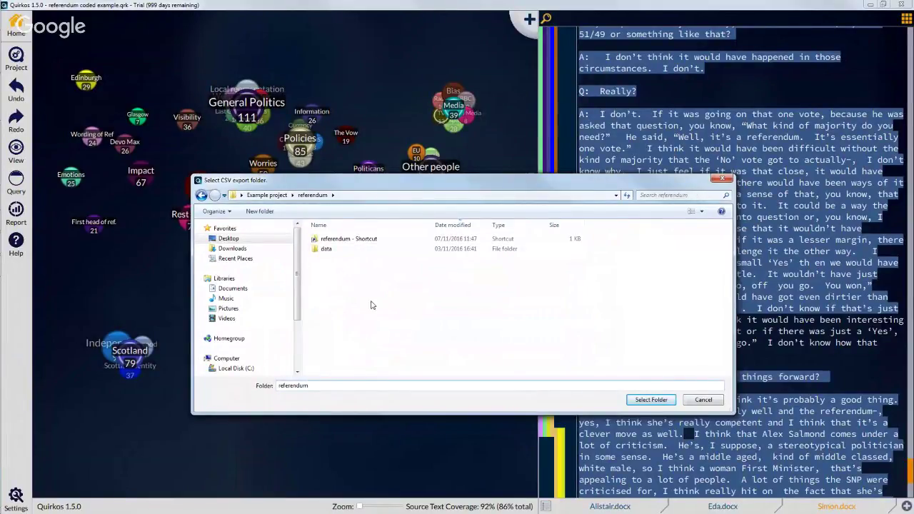
left_click(651, 400)
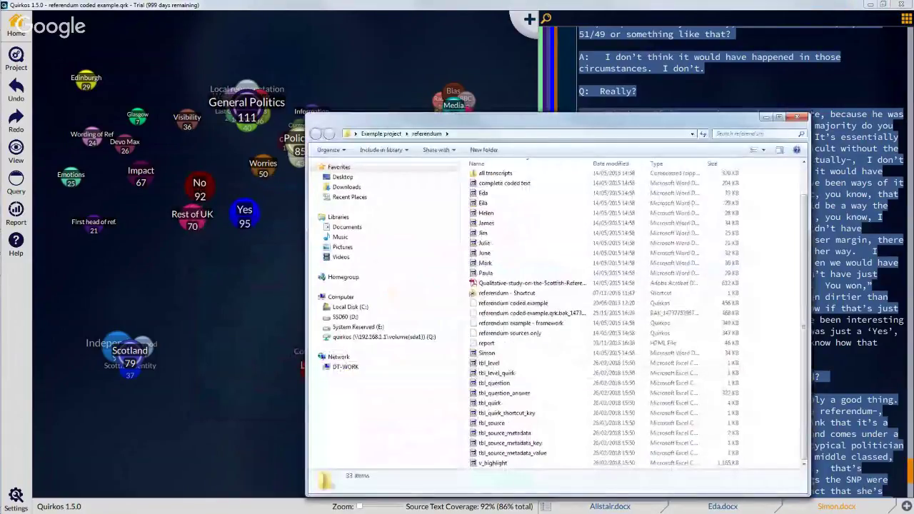
Open the exported v_highlight file in Excel, maximise its window and select the author column
left_click(491, 463)
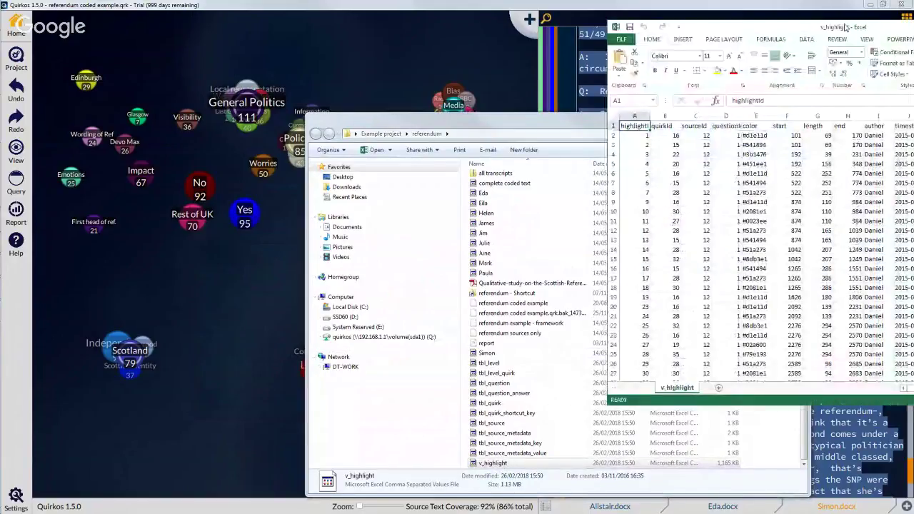
double_click(845, 26)
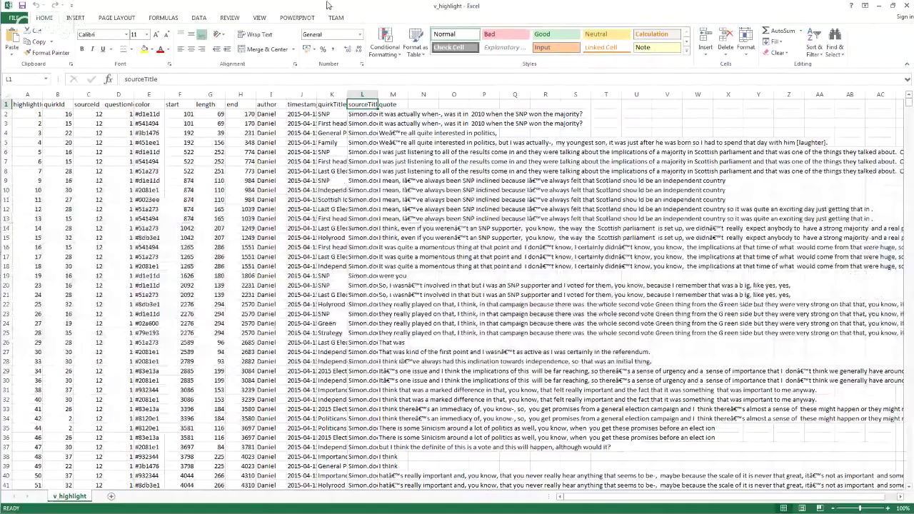
left_click(288, 20)
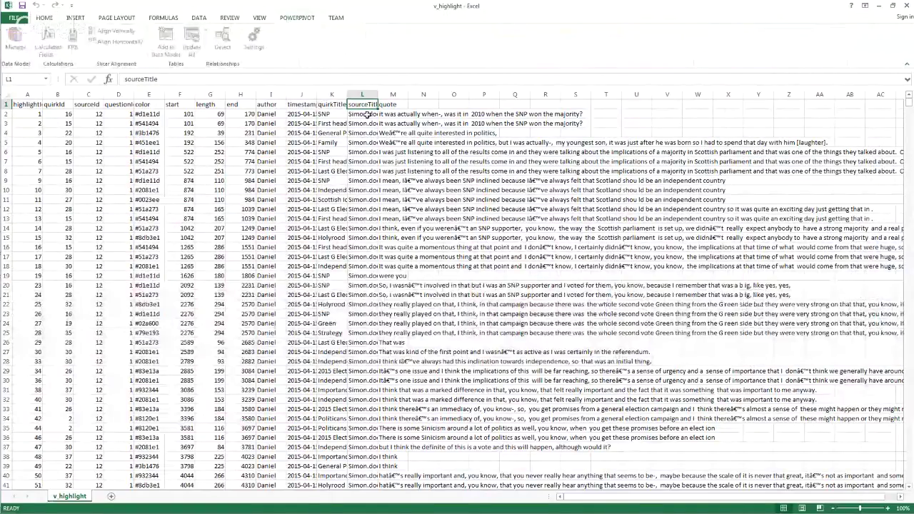
left_click(5, 105)
left_click(274, 203)
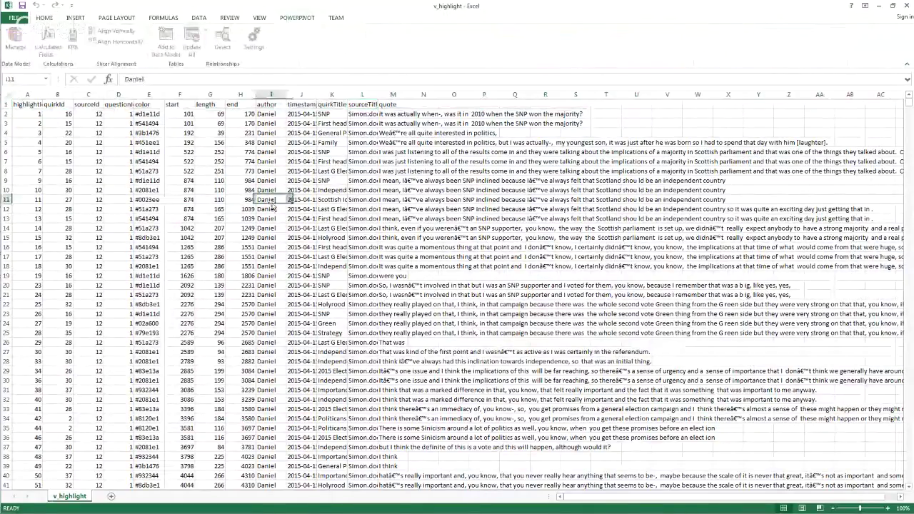
left_click(264, 93)
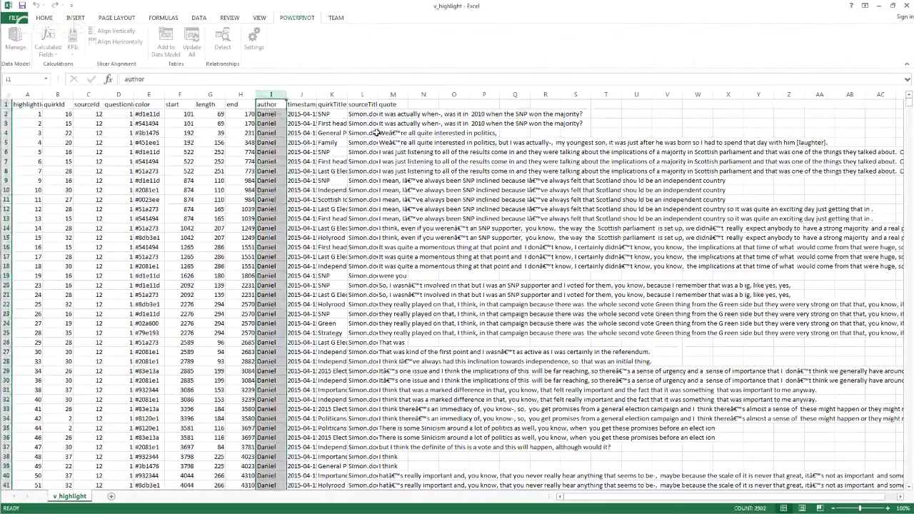
Sort the whole v_highlight data set from A to Z by the quirkTitle column
right_click(332, 93)
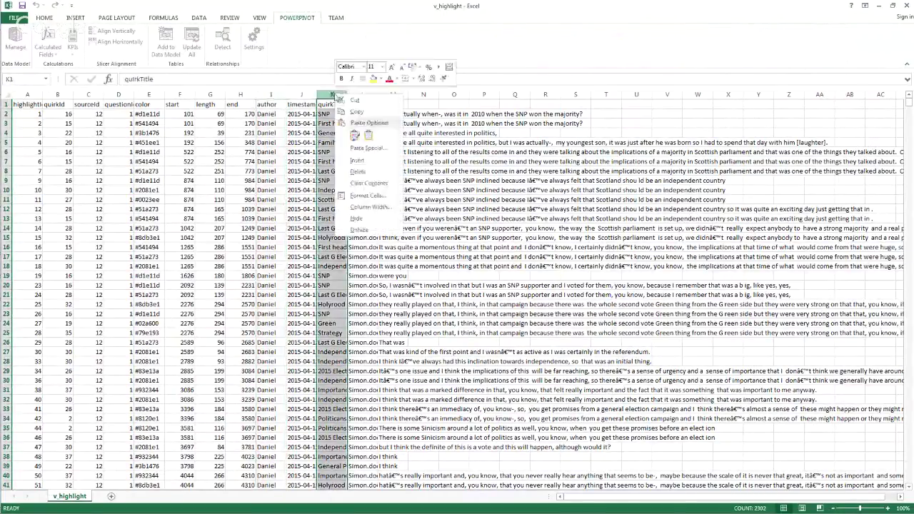
left_click(43, 18)
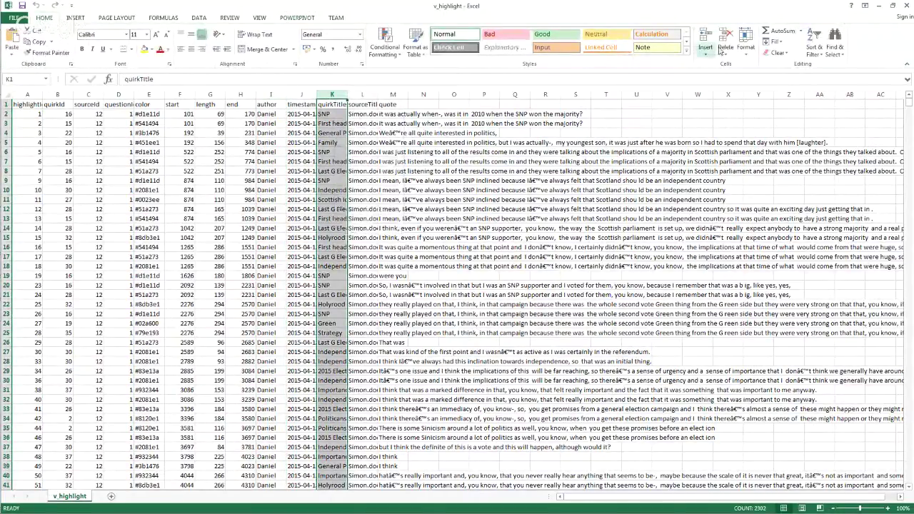
left_click(821, 55)
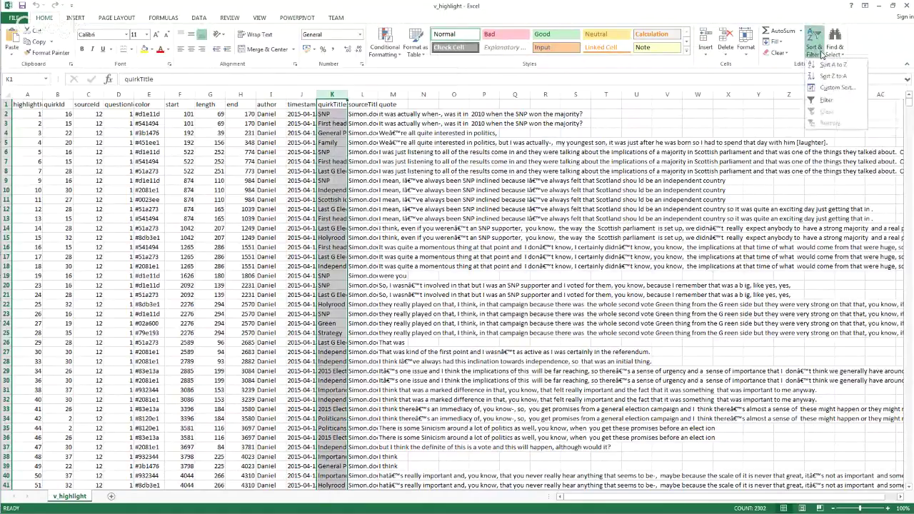
left_click(834, 75)
left_click(283, 265)
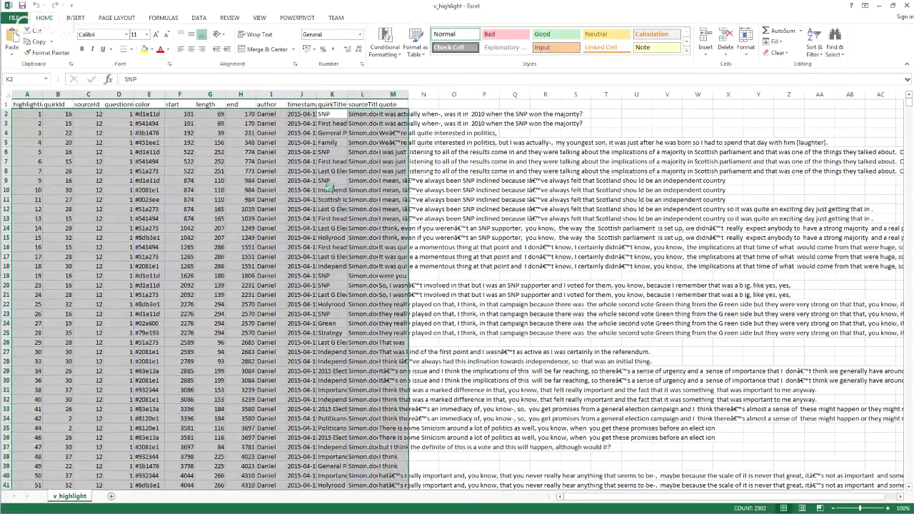
key("ctrl+z")
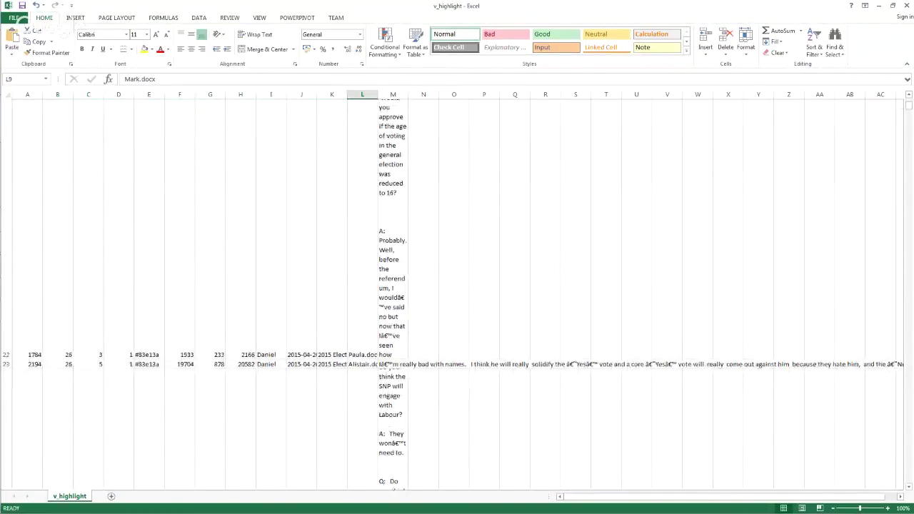
Widen the sourceTitle column until full file names fit, and look through the sorted quotes
scroll(336, 122, "up", 7)
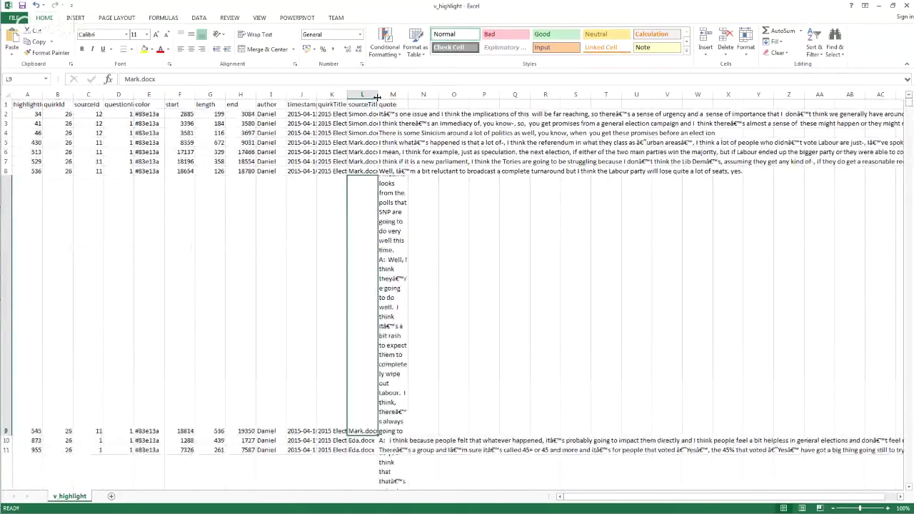
left_click_drag(377, 97, 459, 97)
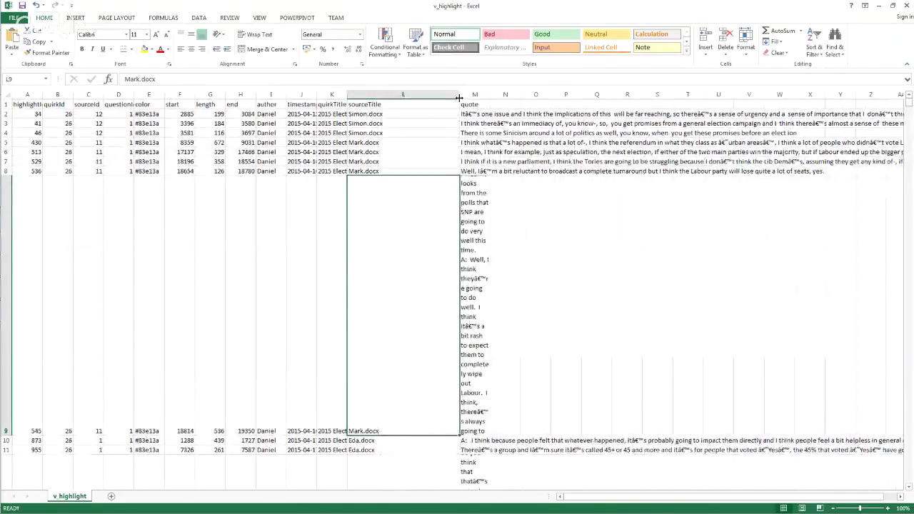
scroll(502, 196, "down", 15)
scroll(501, 197, "down", 20)
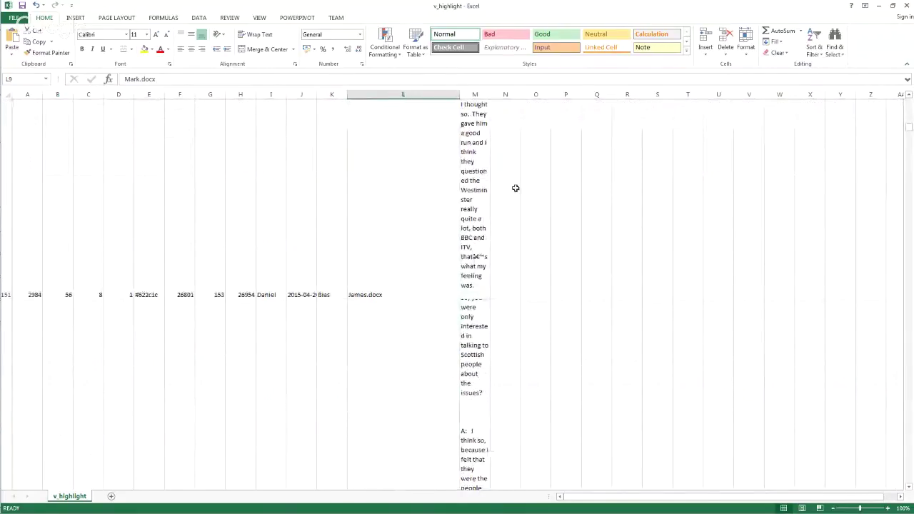
Widen the quote column, look through the sorted quotes and return to the first row of the v_highlight sheet
scroll(501, 198, "down", 7)
left_click_drag(488, 94, 743, 128)
scroll(641, 180, "down", 12)
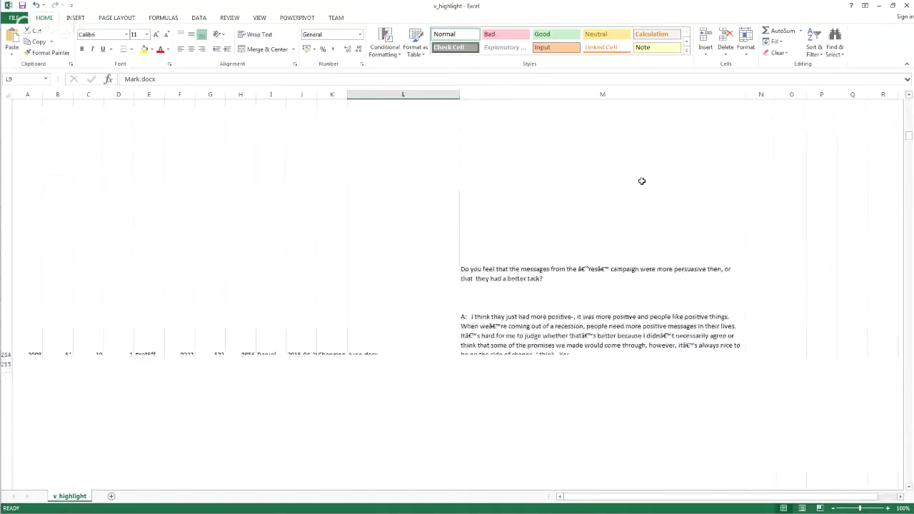
scroll(635, 185, "down", 2)
left_click(608, 262)
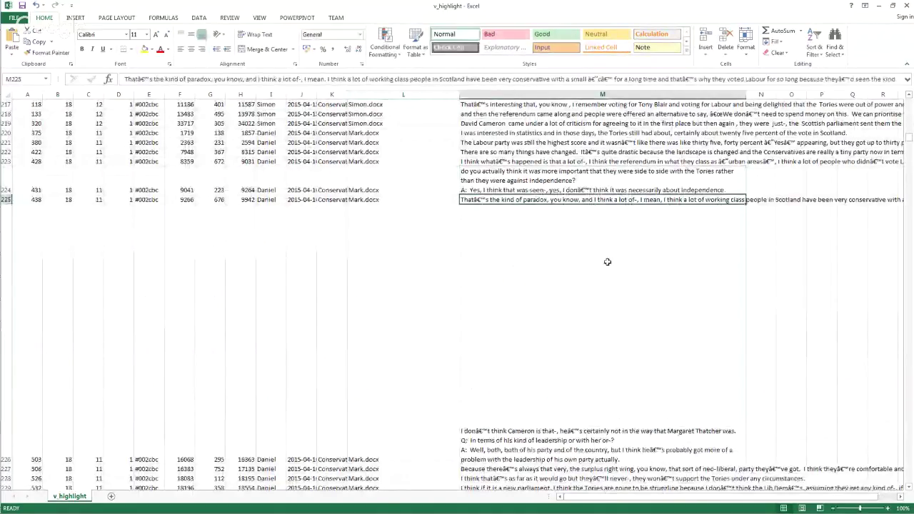
scroll(606, 190, "up", 2)
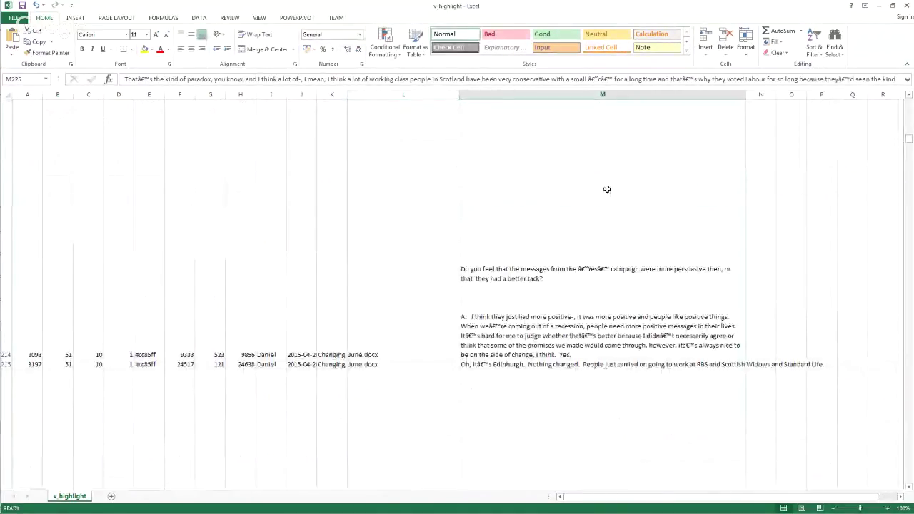
scroll(608, 187, "up", 10)
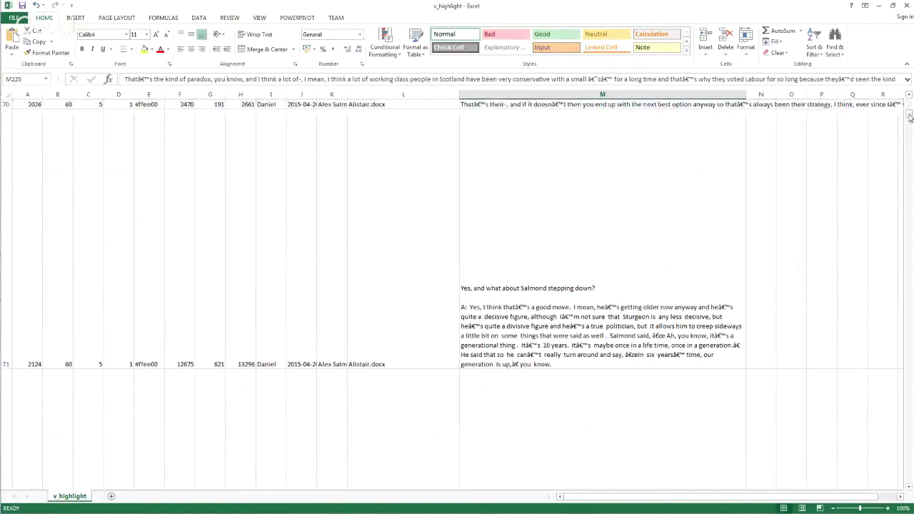
left_click_drag(910, 116, 909, 100)
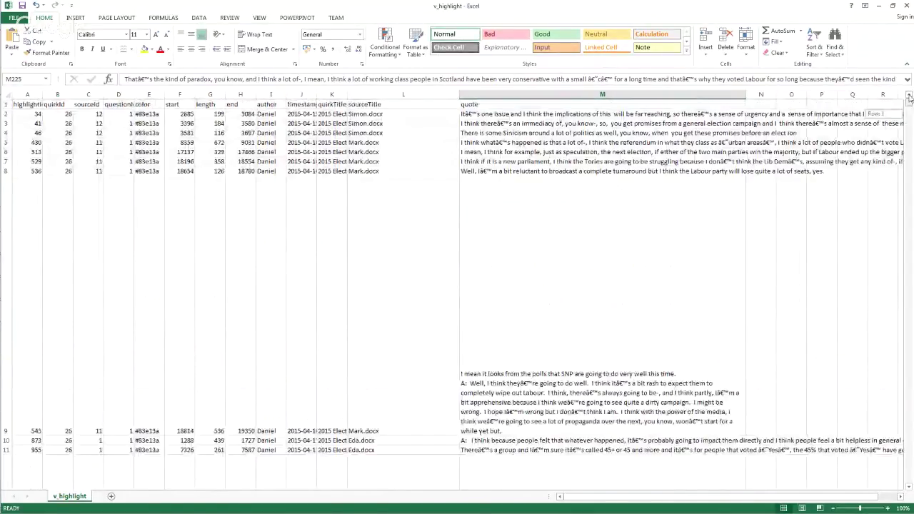
Close the v_highlight workbook and the referendum folder window
left_click(905, 5)
left_click(456, 272)
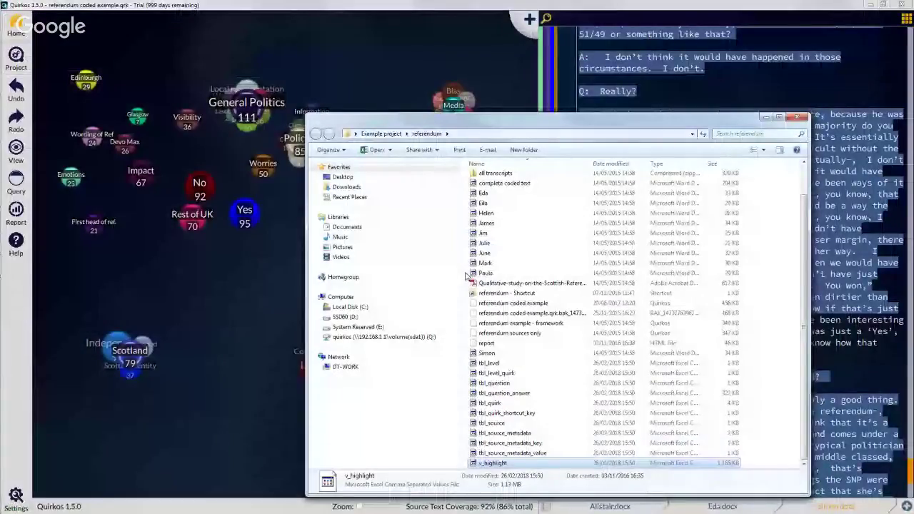
left_click(798, 117)
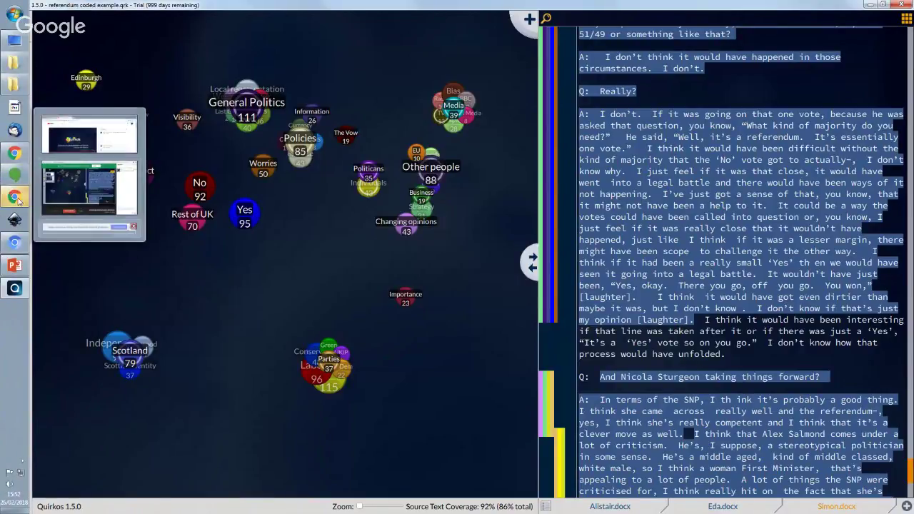
Switch to the web browser with the Quirkos licences page and open the site's Learn Quirkos page
left_click(22, 244)
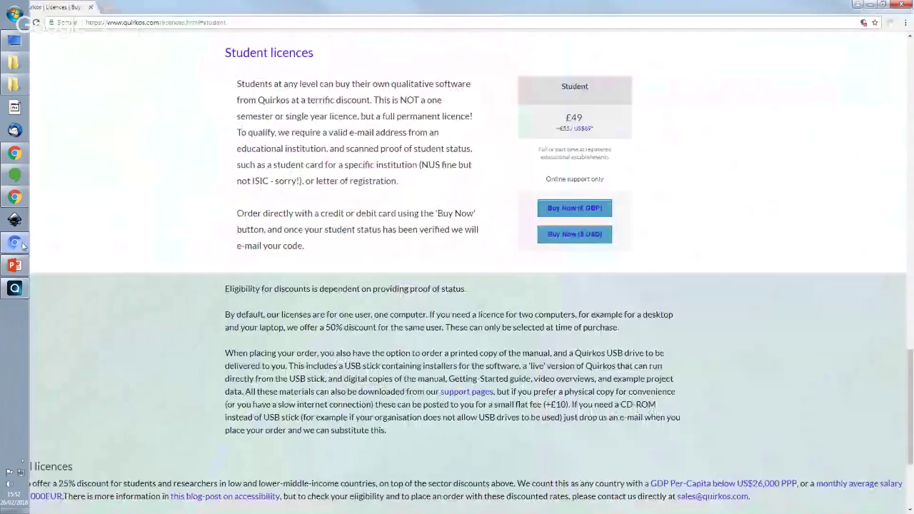
left_click_drag(910, 336, 909, 71)
mouse_move(480, 48)
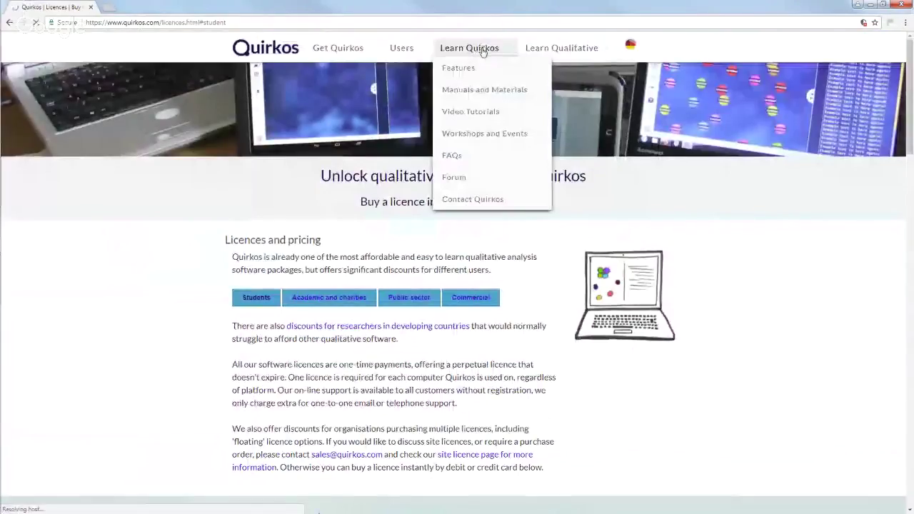
left_click(482, 51)
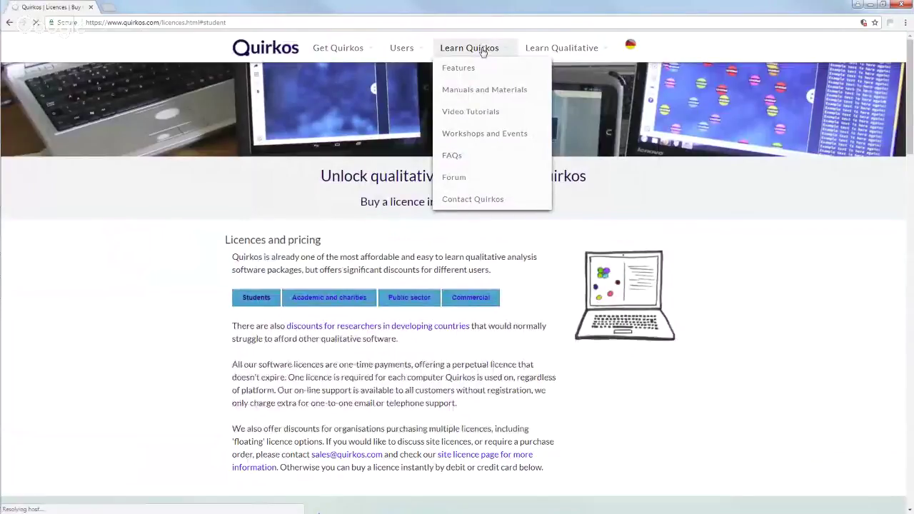
Look through the learning materials and video overviews on the Learn Quirkos page and open the dedicated video page
scroll(632, 251, "down", 1)
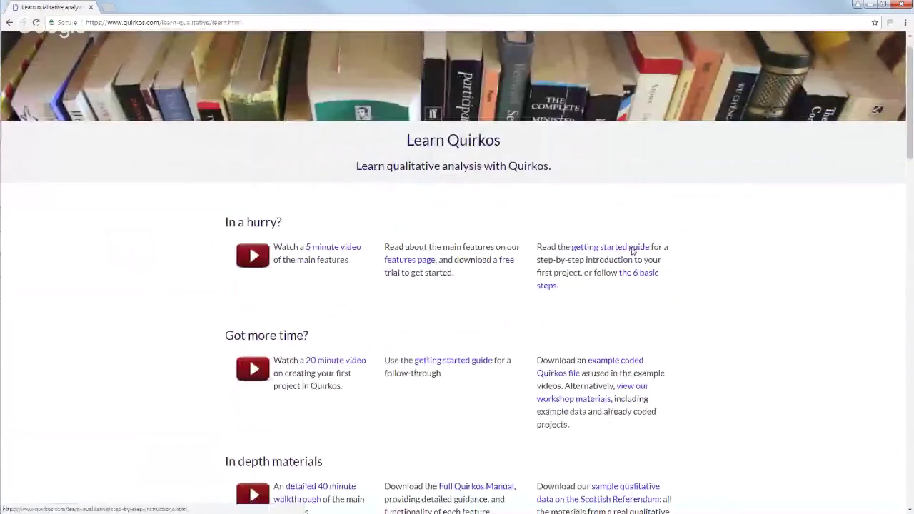
scroll(632, 251, "down", 6)
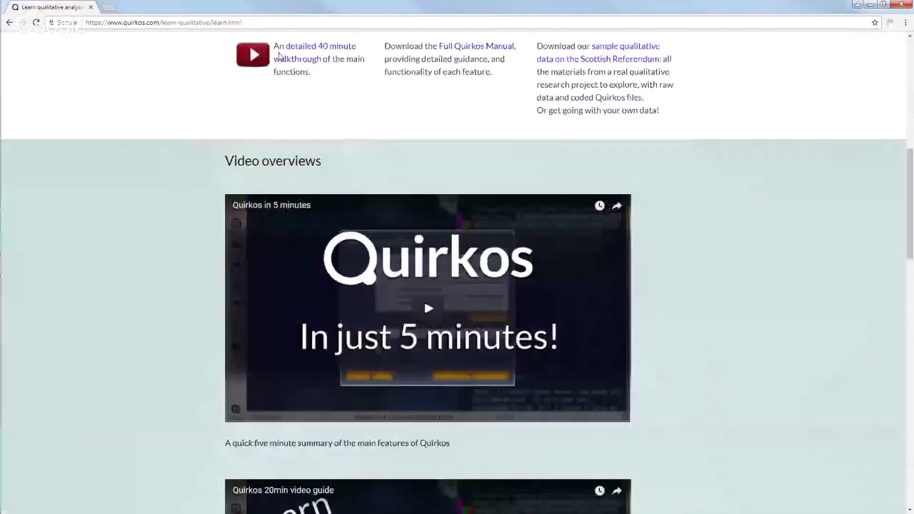
scroll(635, 172, "down", 13)
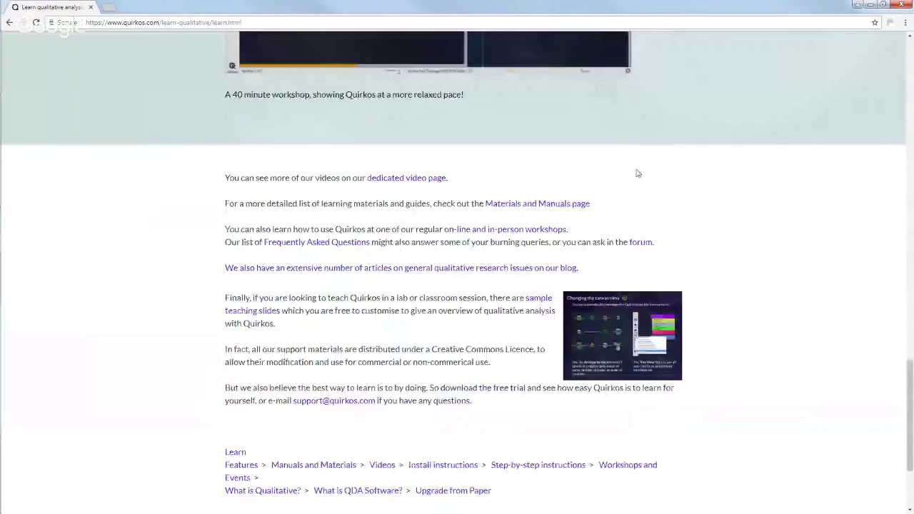
scroll(636, 170, "up", 3)
scroll(634, 166, "up", 4)
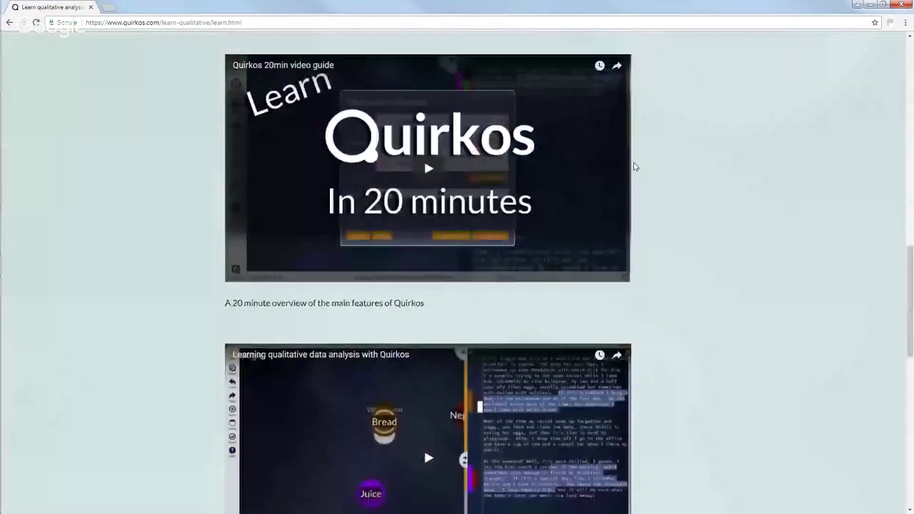
scroll(634, 166, "down", 4)
left_click(414, 407)
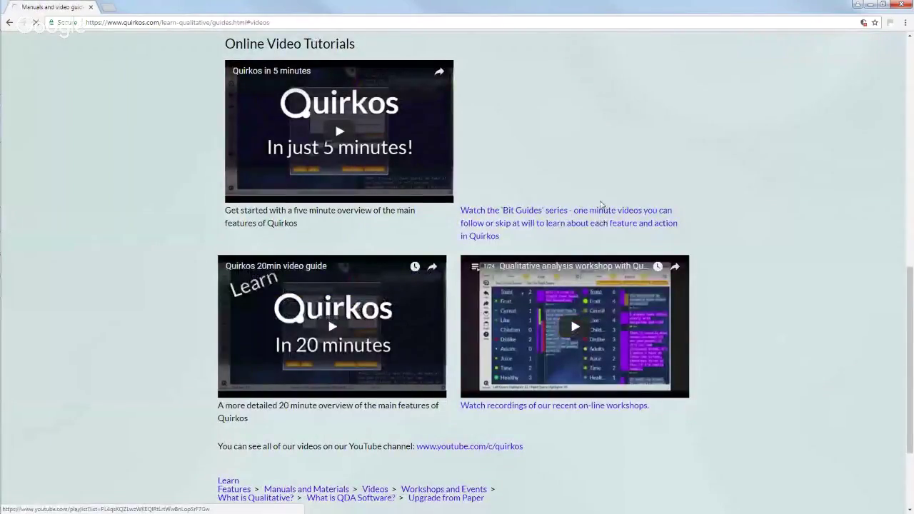
Open the 'Bit Guides' video series, look through the playlist and return to the Quirkos guides page
left_click(597, 223)
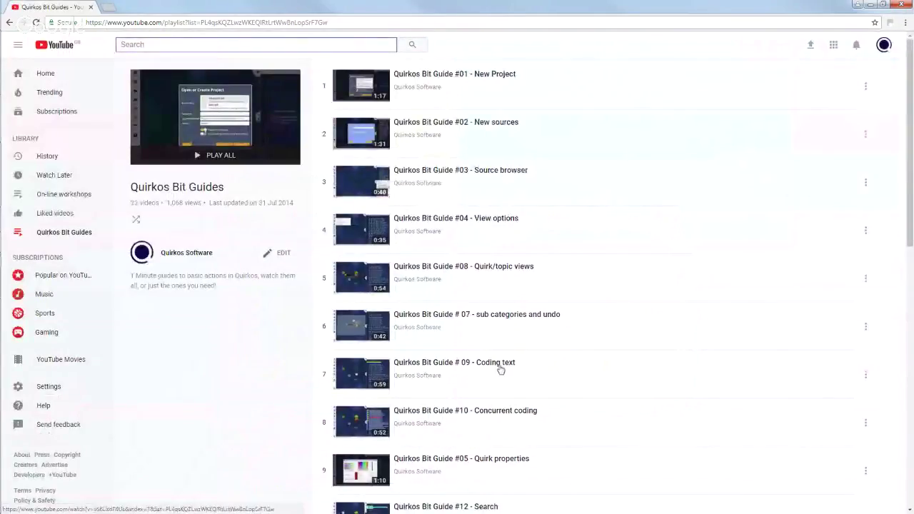
scroll(659, 294, "down", 5)
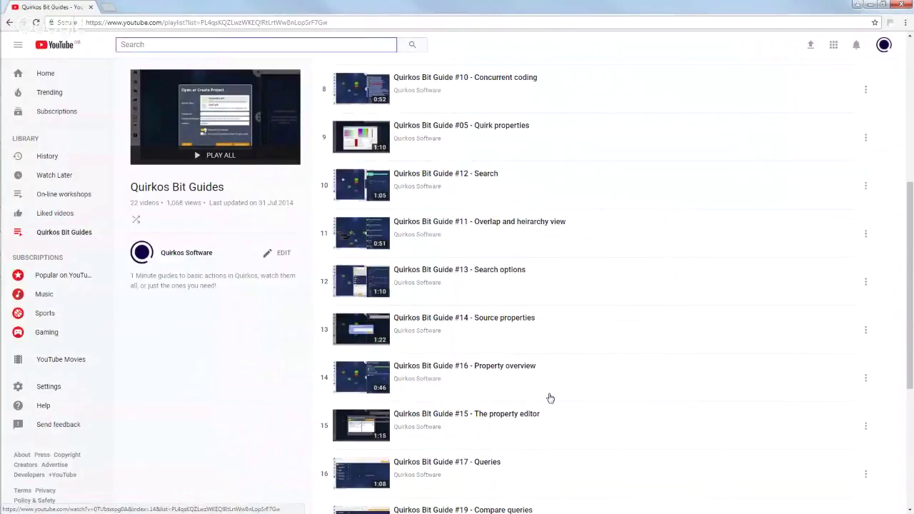
left_click(10, 23)
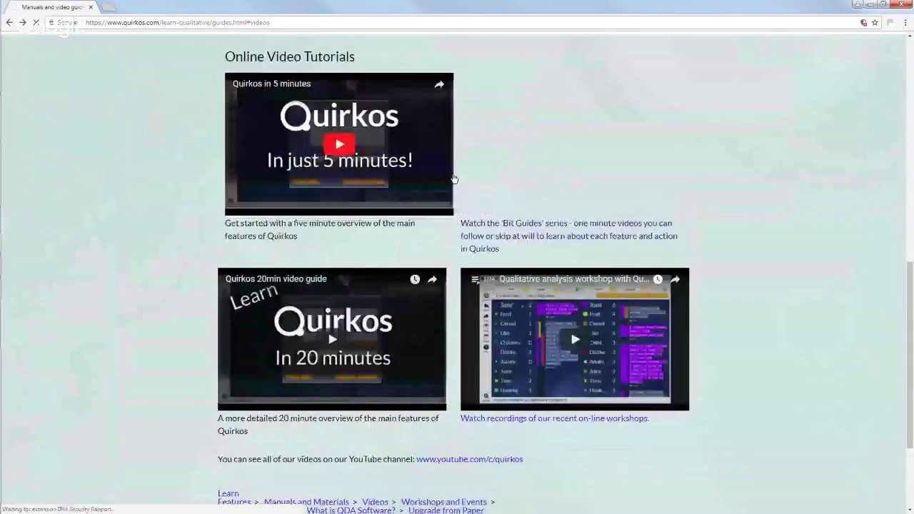
Open the Getting started PDF manual, look through its first pages and return to the Quirkos guides page
scroll(454, 178, "up", 8)
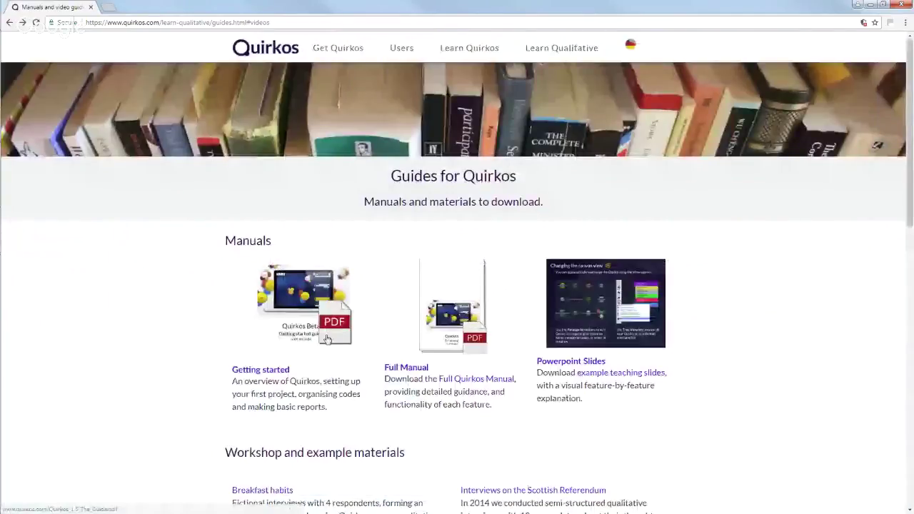
left_click(326, 339)
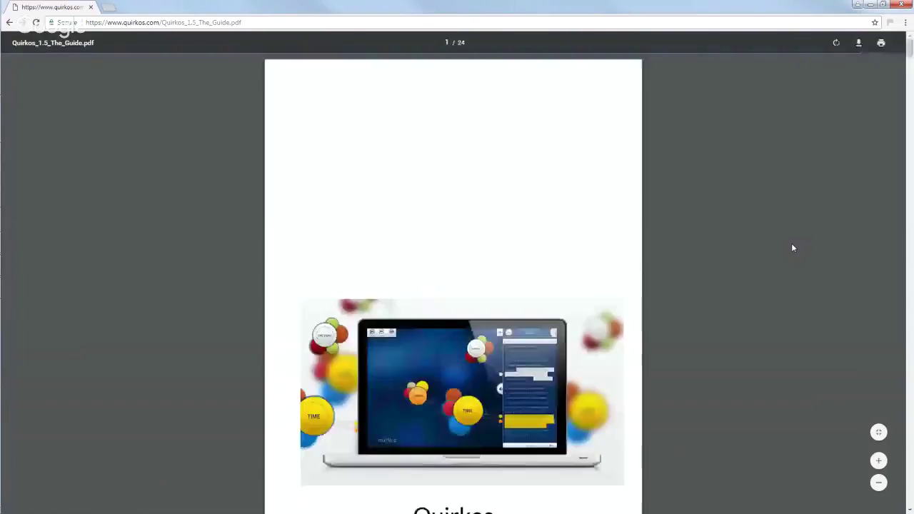
scroll(788, 246, "down", 5)
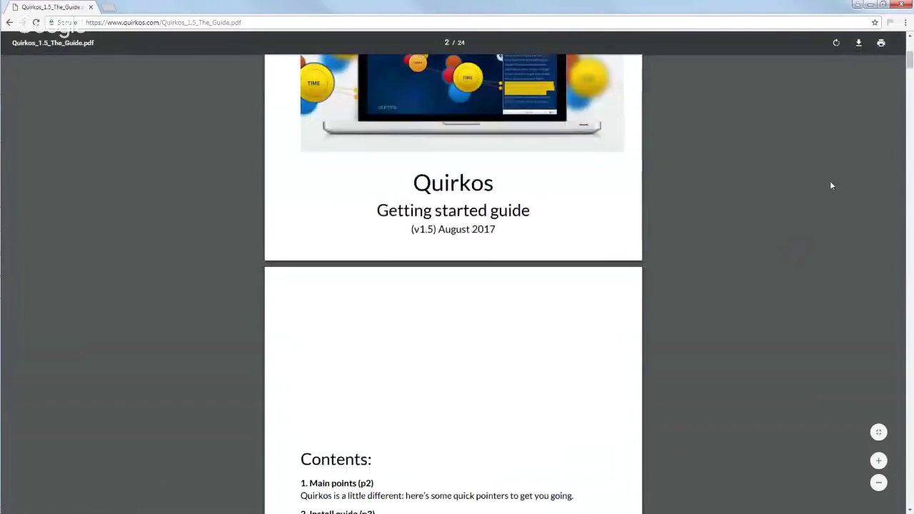
scroll(795, 250, "down", 3)
mouse_move(909, 81)
left_mouse_down()
mouse_move(910, 177)
mouse_move(898, 230)
mouse_move(907, 263)
mouse_move(900, 511)
mouse_move(906, 63)
left_mouse_up()
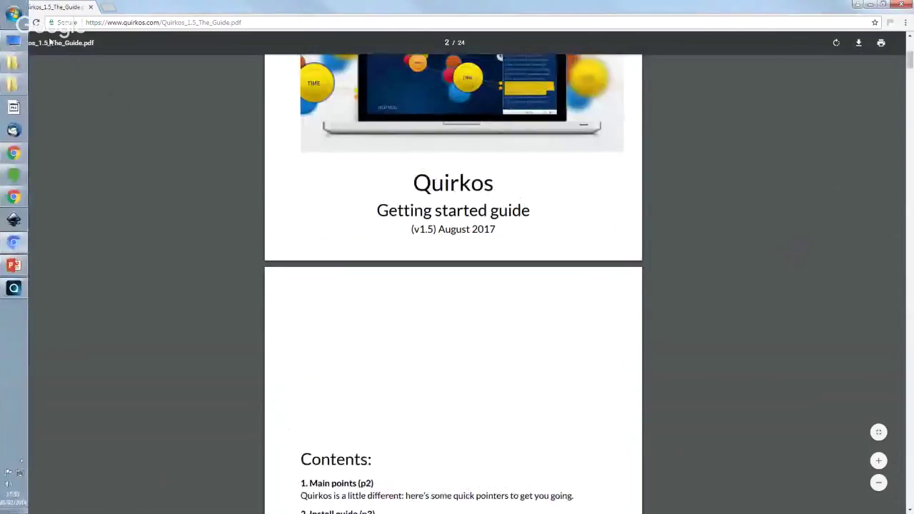
left_click(10, 22)
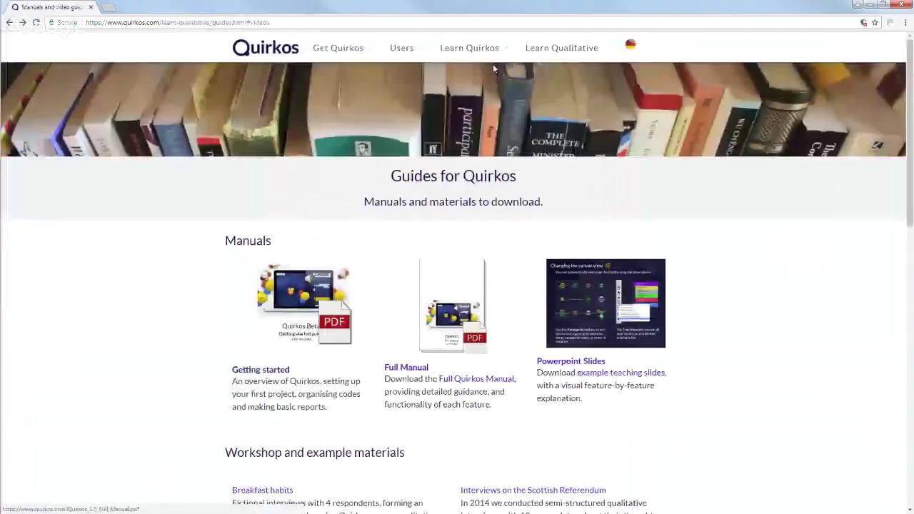
Open the Quirkos blog and look through its posts and article lists down to the qualitative analysis section
mouse_move(587, 45)
left_click(541, 150)
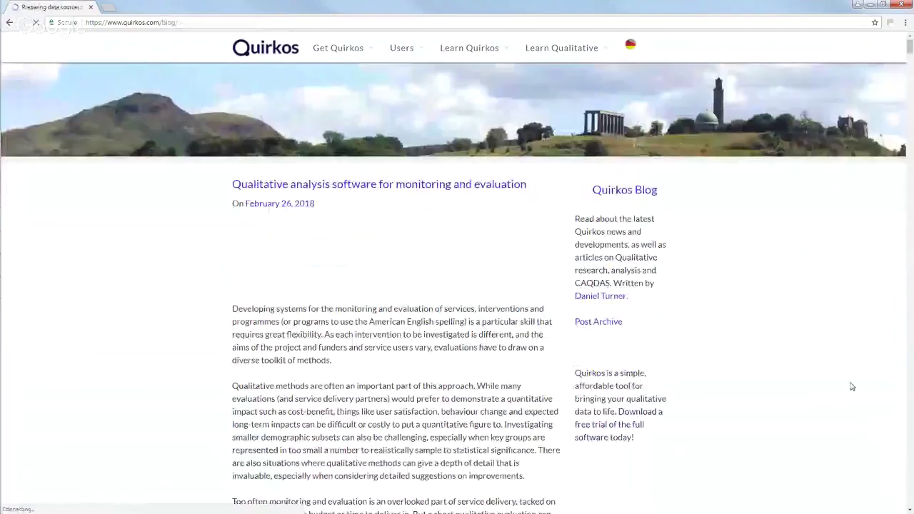
scroll(835, 375, "down", 8)
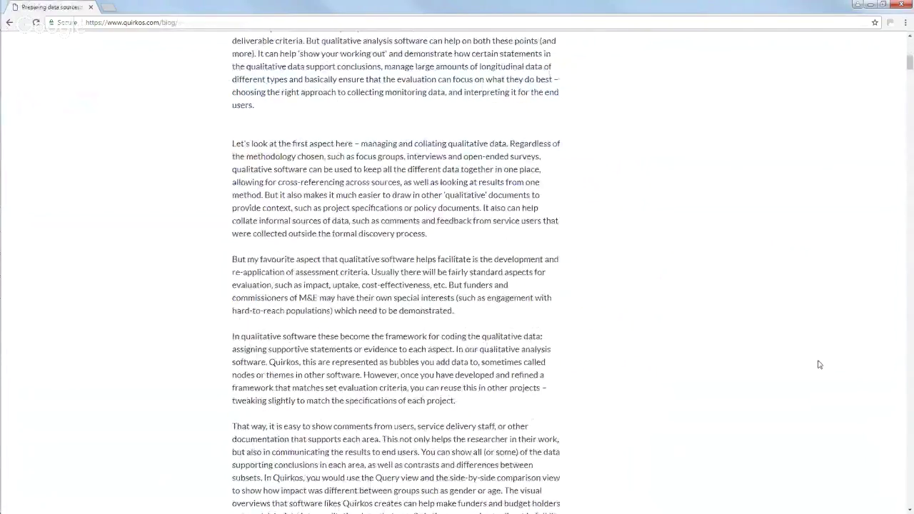
scroll(825, 359, "down", 10)
scroll(830, 354, "down", 2)
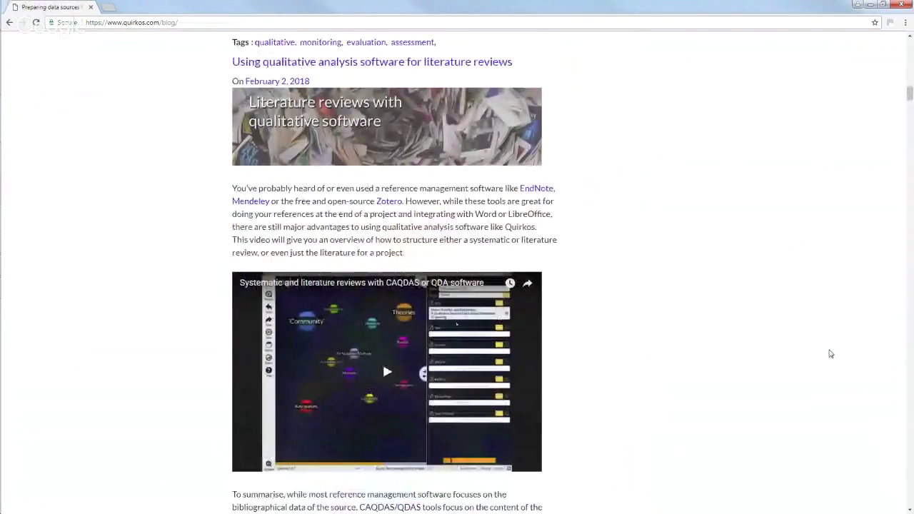
scroll(831, 354, "down", 10)
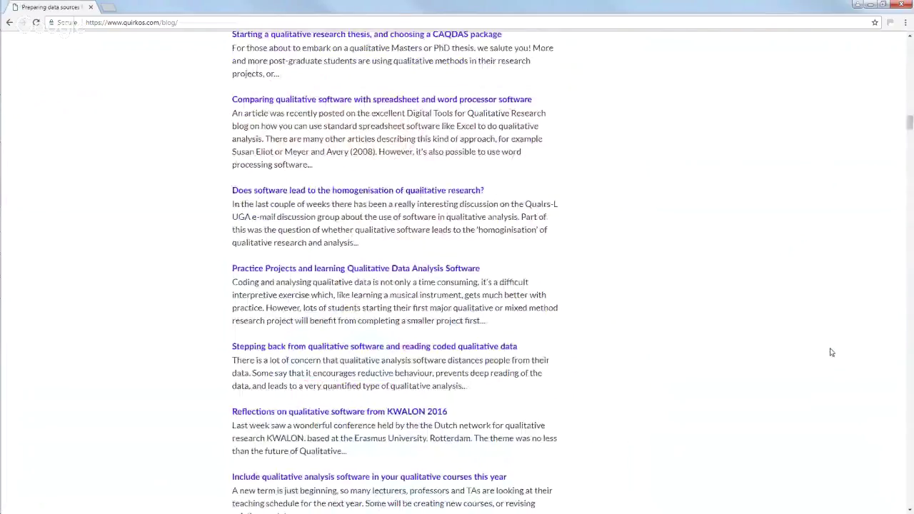
scroll(830, 352, "down", 6)
scroll(831, 352, "down", 6)
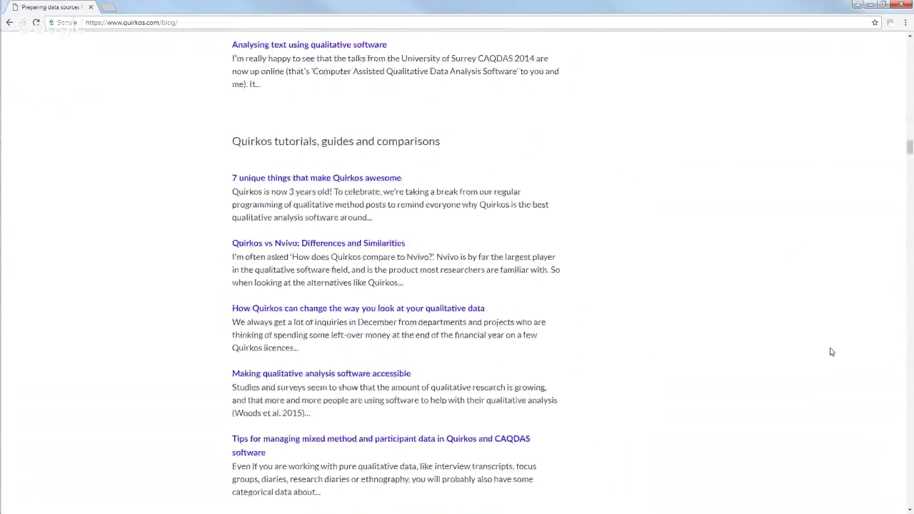
scroll(831, 352, "down", 15)
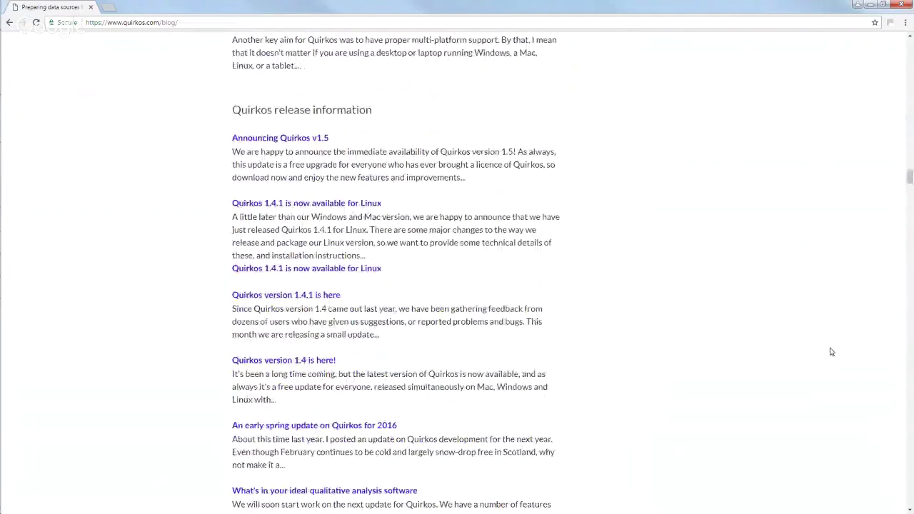
scroll(832, 351, "down", 20)
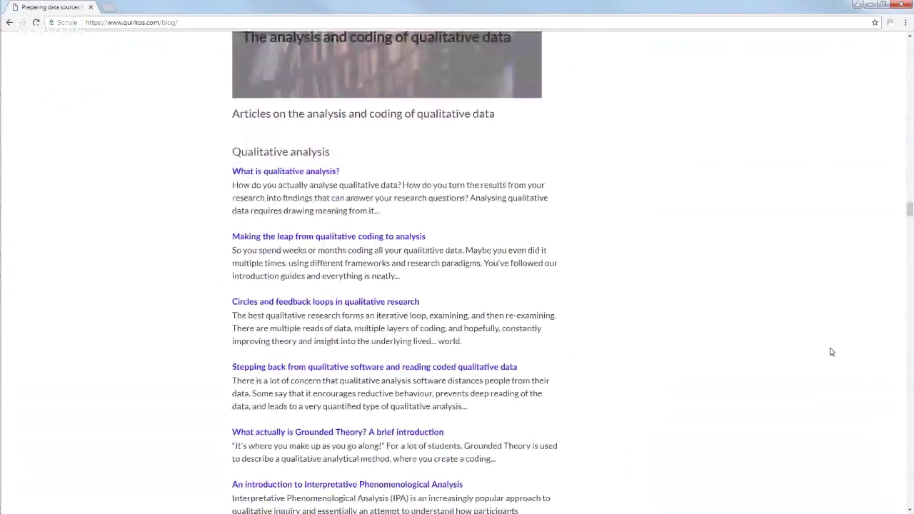
scroll(831, 351, "down", 3)
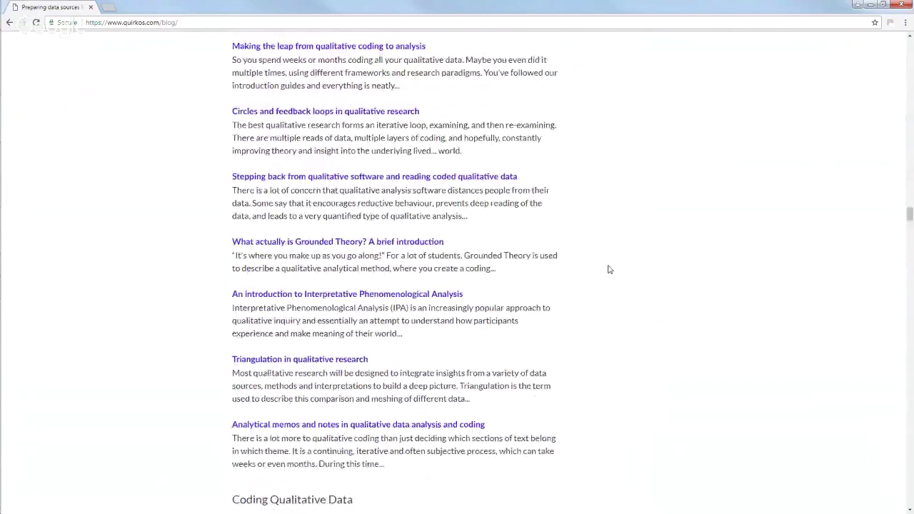
View the blog article 'What actually is Grounded Theory? A brief introduction' and open the site's FAQs page
left_click(437, 243)
scroll(732, 225, "down", 5)
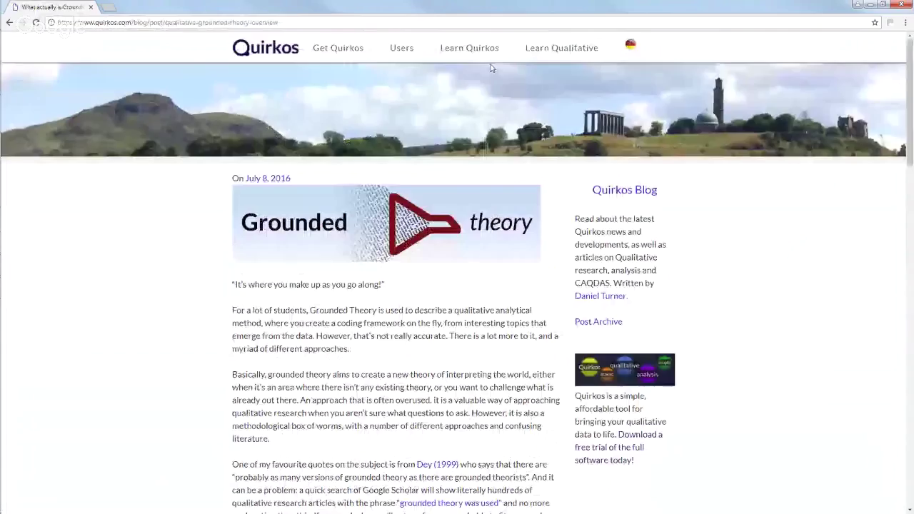
mouse_move(492, 68)
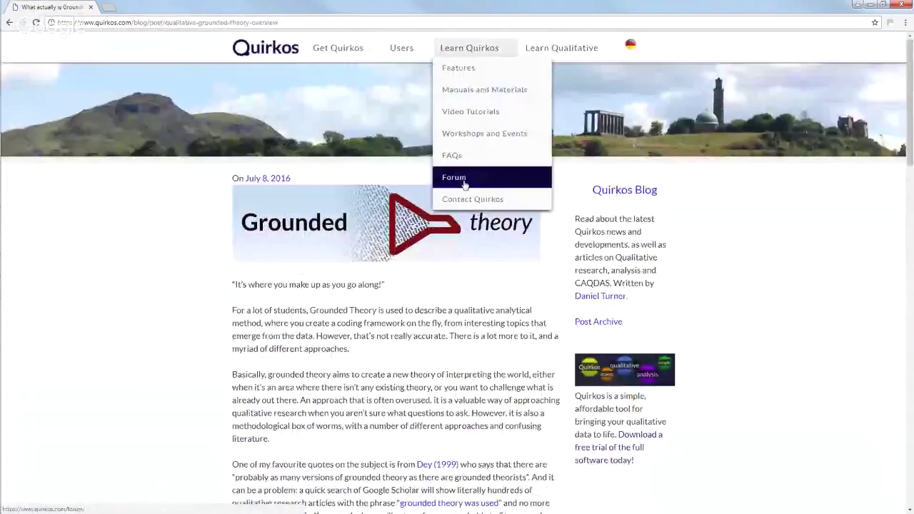
left_click(452, 155)
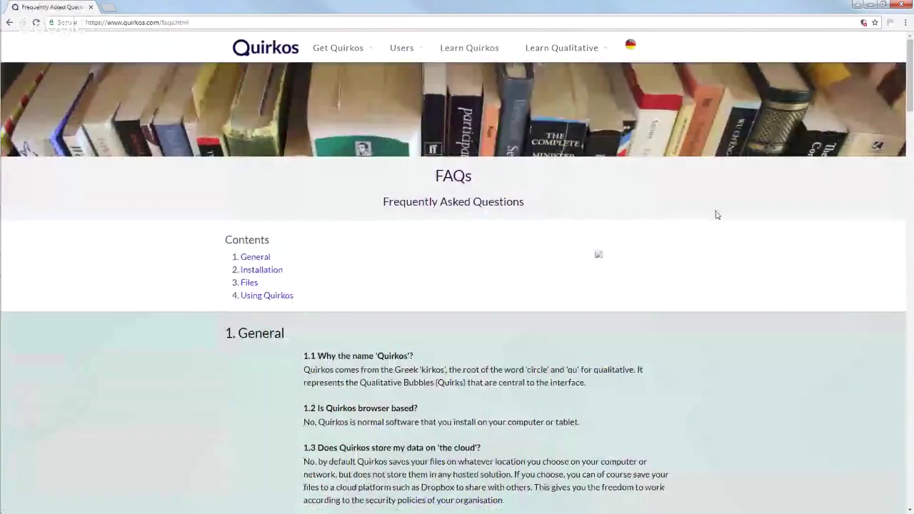
View the Contact Quirkos page and return to the Quirkos home page
mouse_move(468, 47)
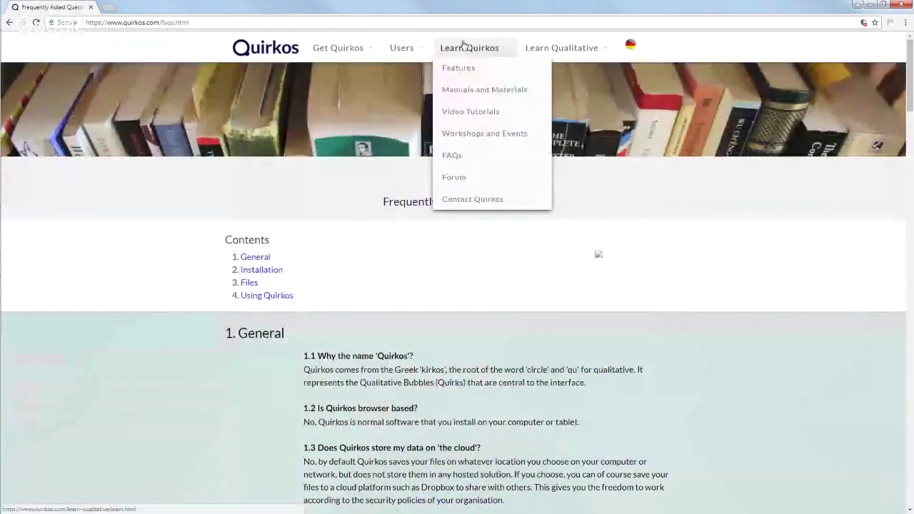
left_click(492, 200)
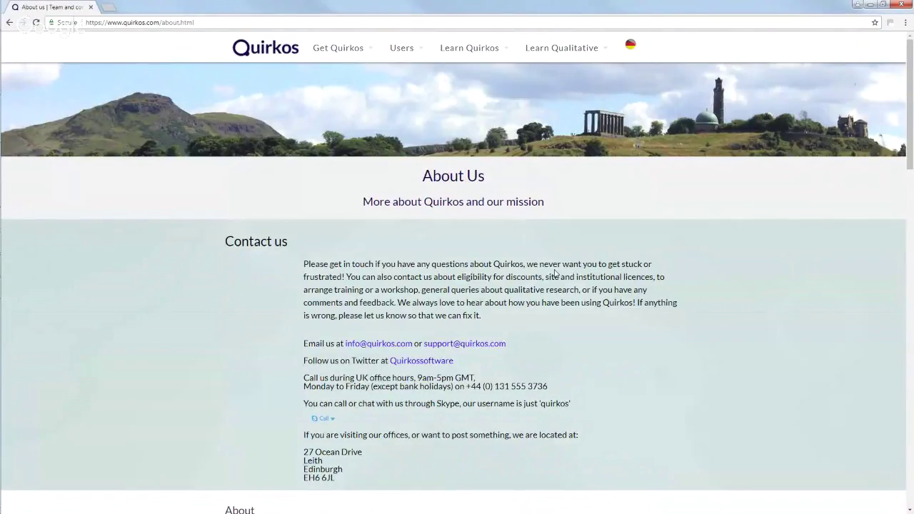
left_click(275, 50)
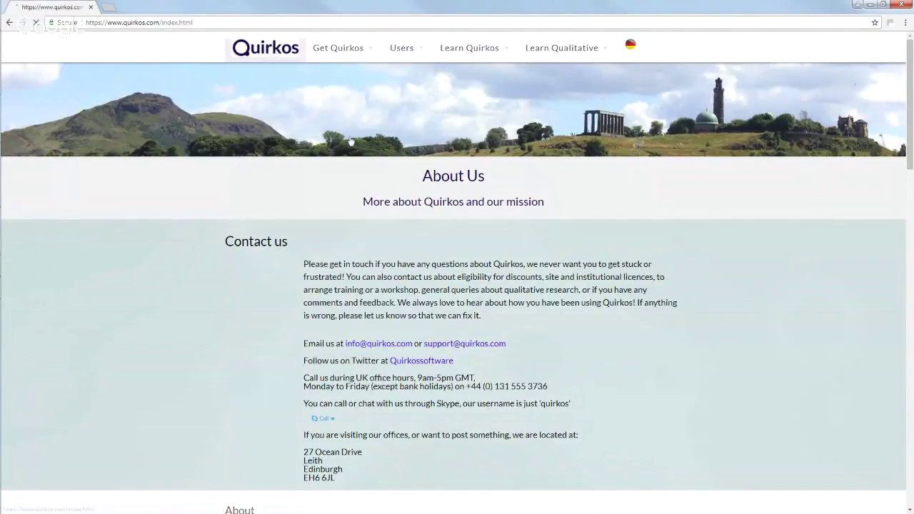